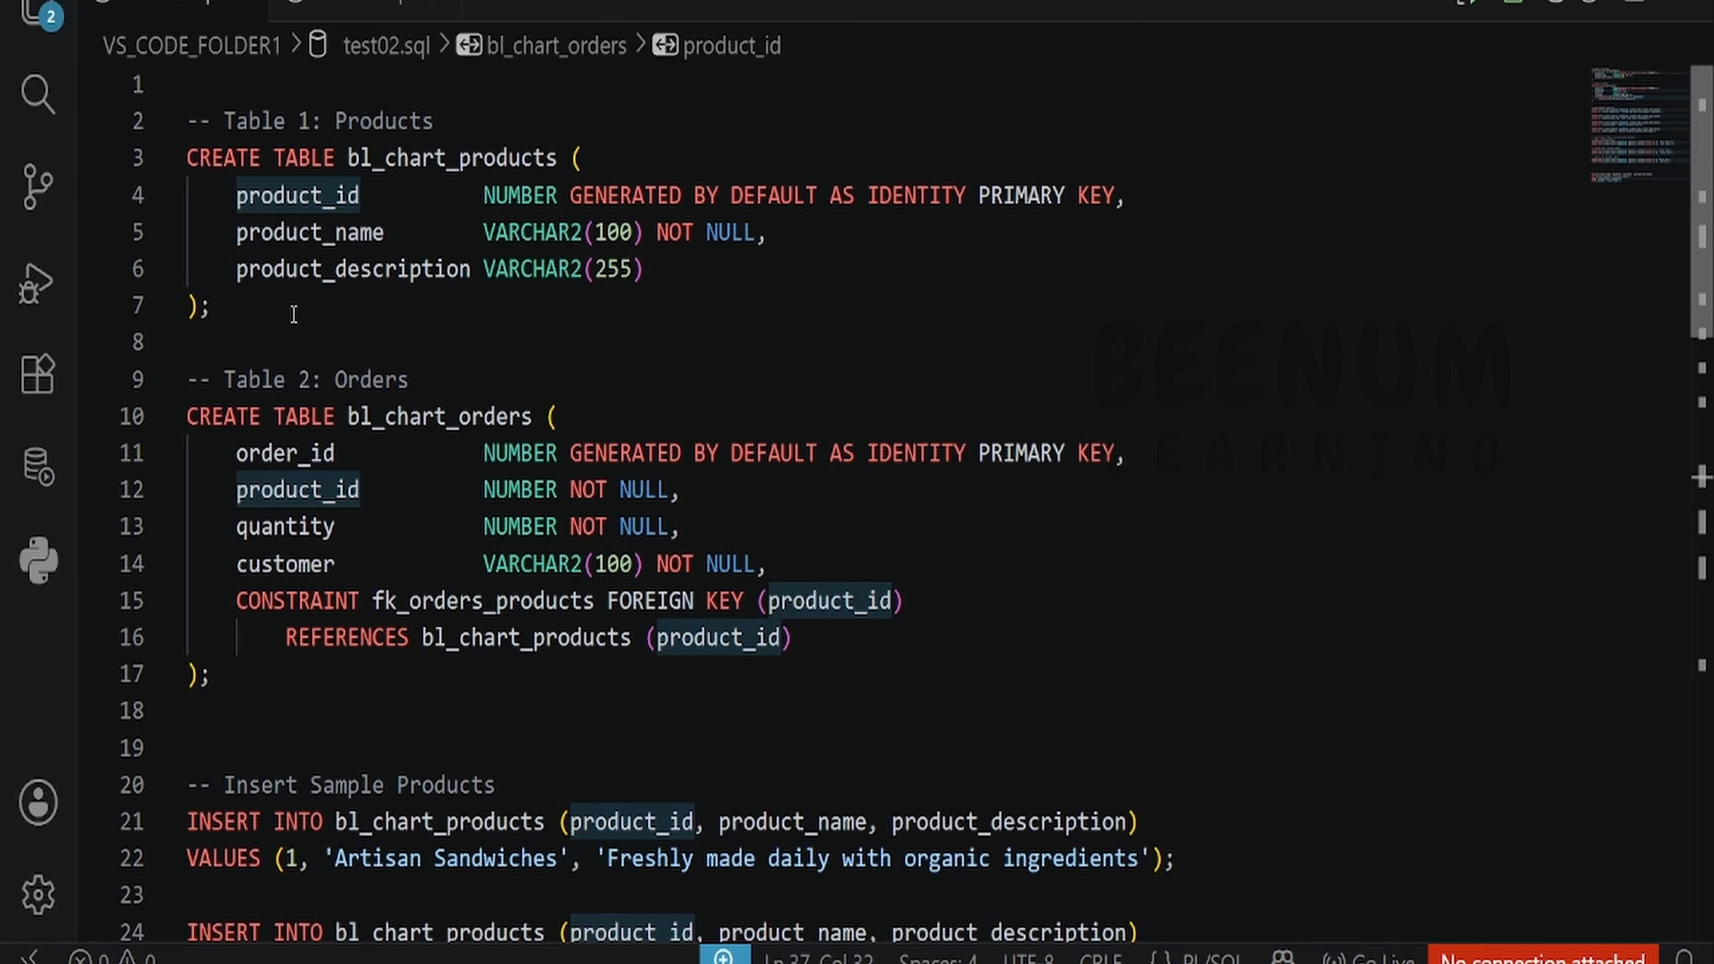
# - Review the table definitions and sample insert statements for products and orders in test02.sql
pyautogui.moveTo(293, 313); pyautogui.dragTo(149, 145)
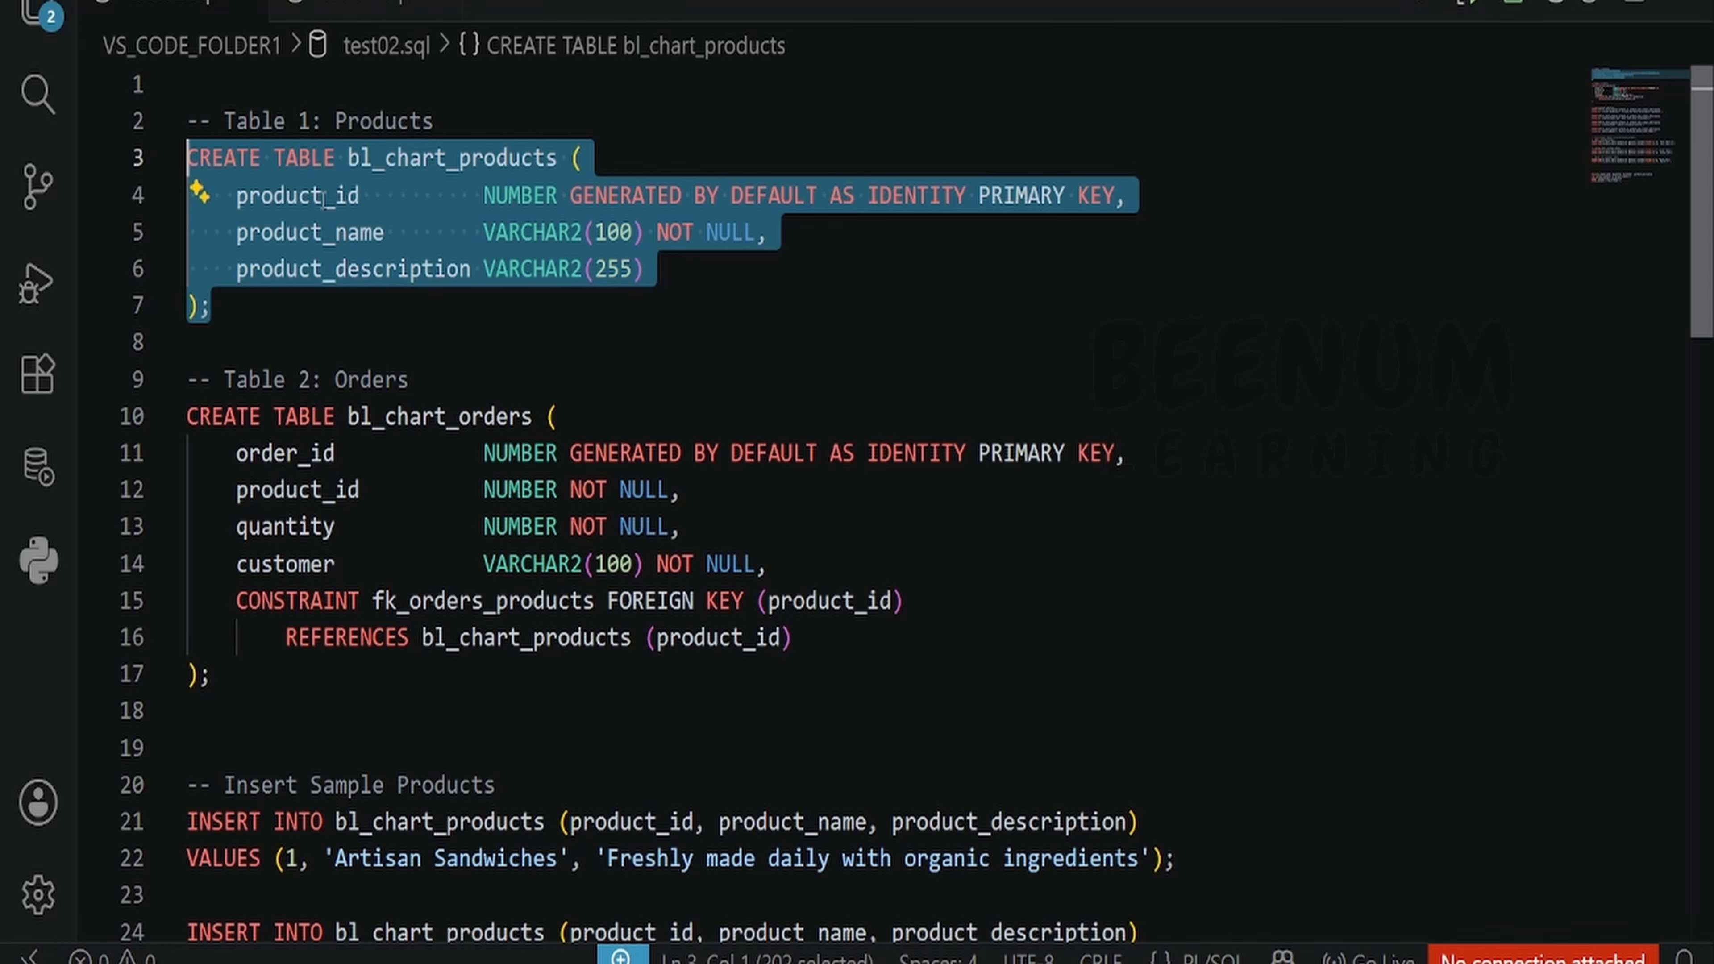
pyautogui.moveTo(255, 679); pyautogui.dragTo(188, 413)
pyautogui.scroll(-1, 677, 430)
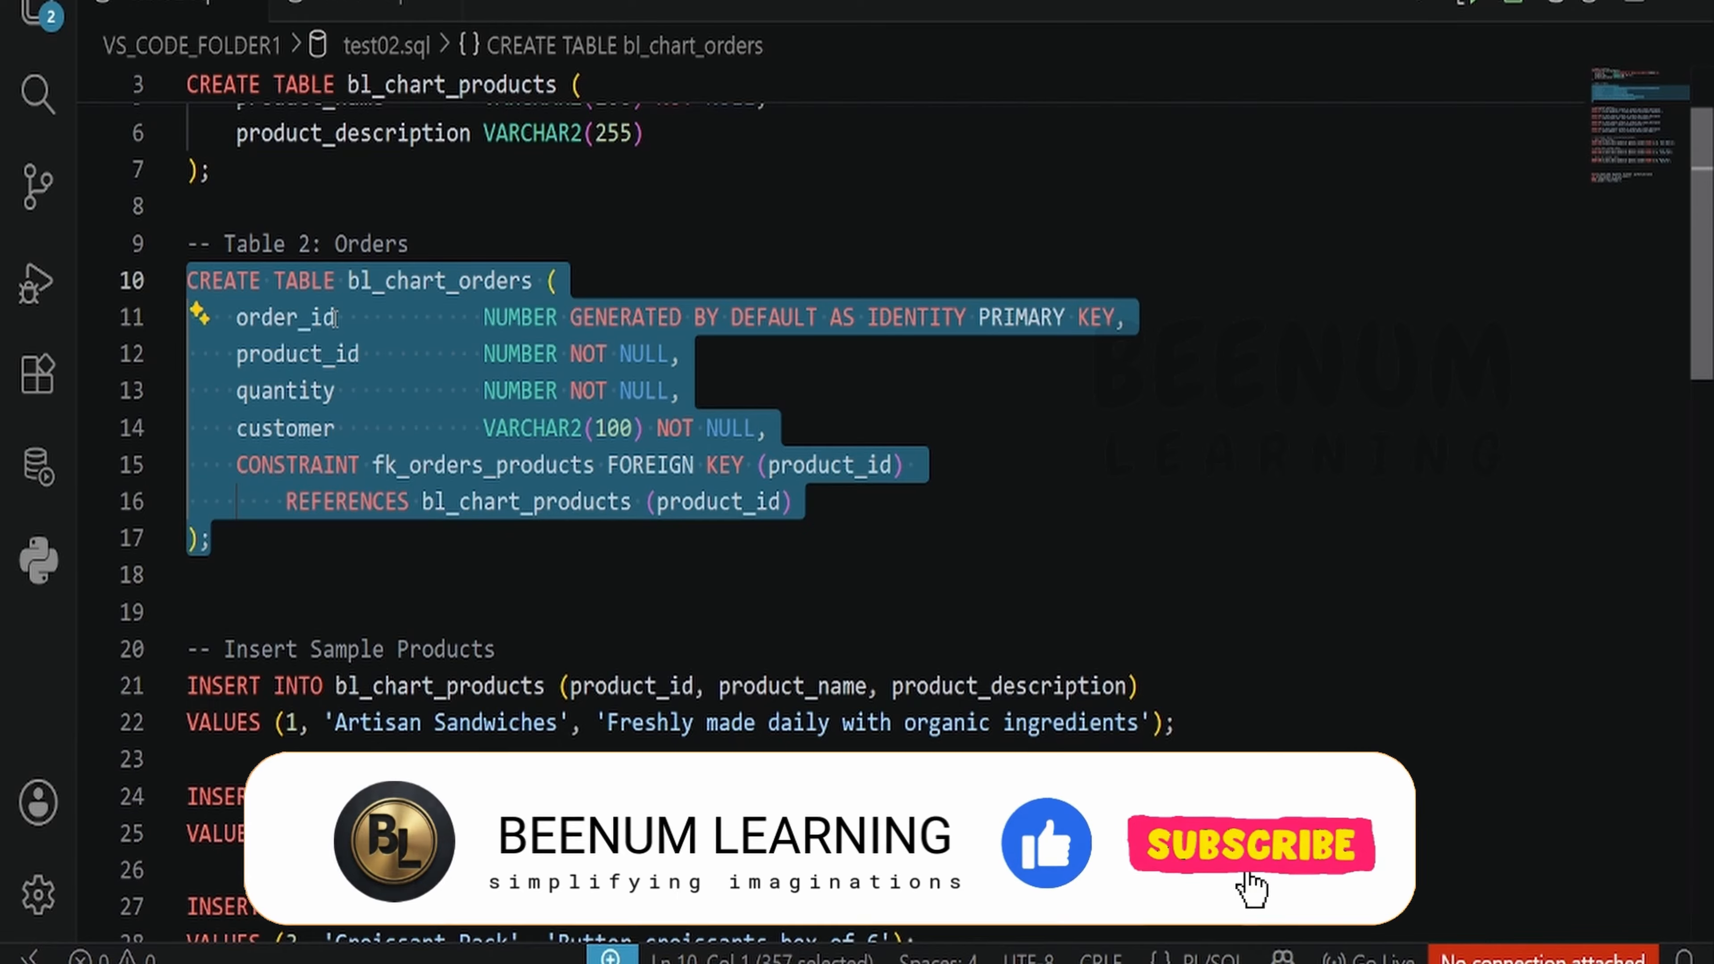
pyautogui.scroll(2, 365, 515)
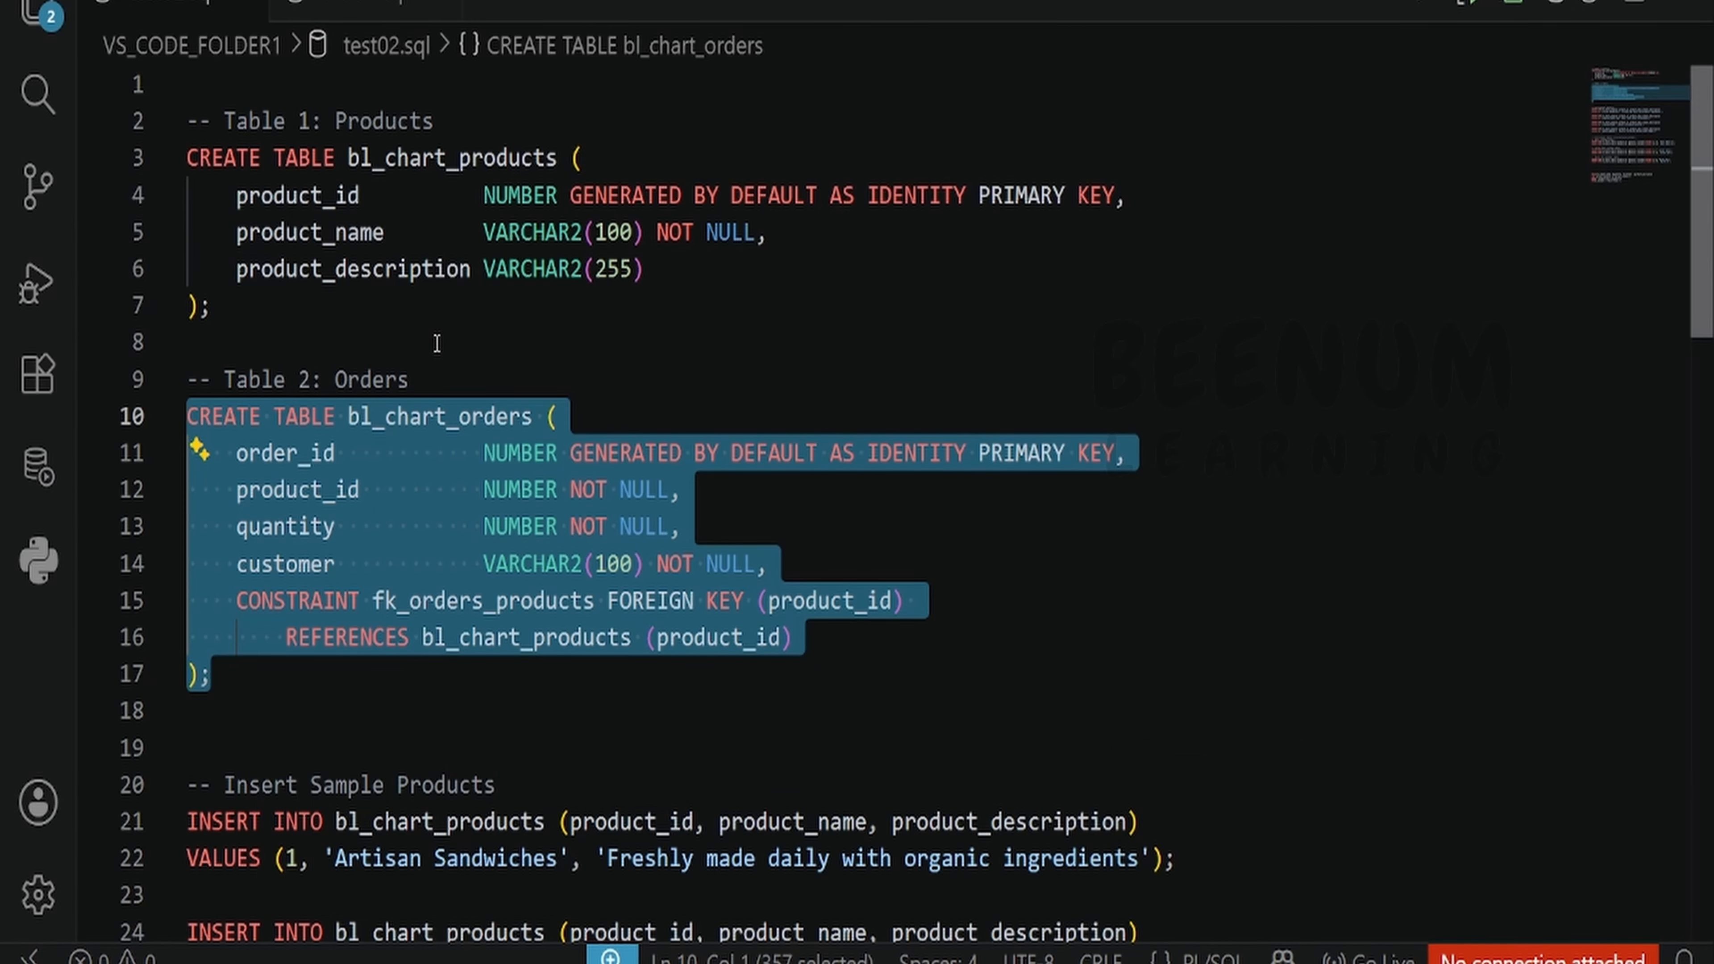
pyautogui.scroll(-4, 357, 503)
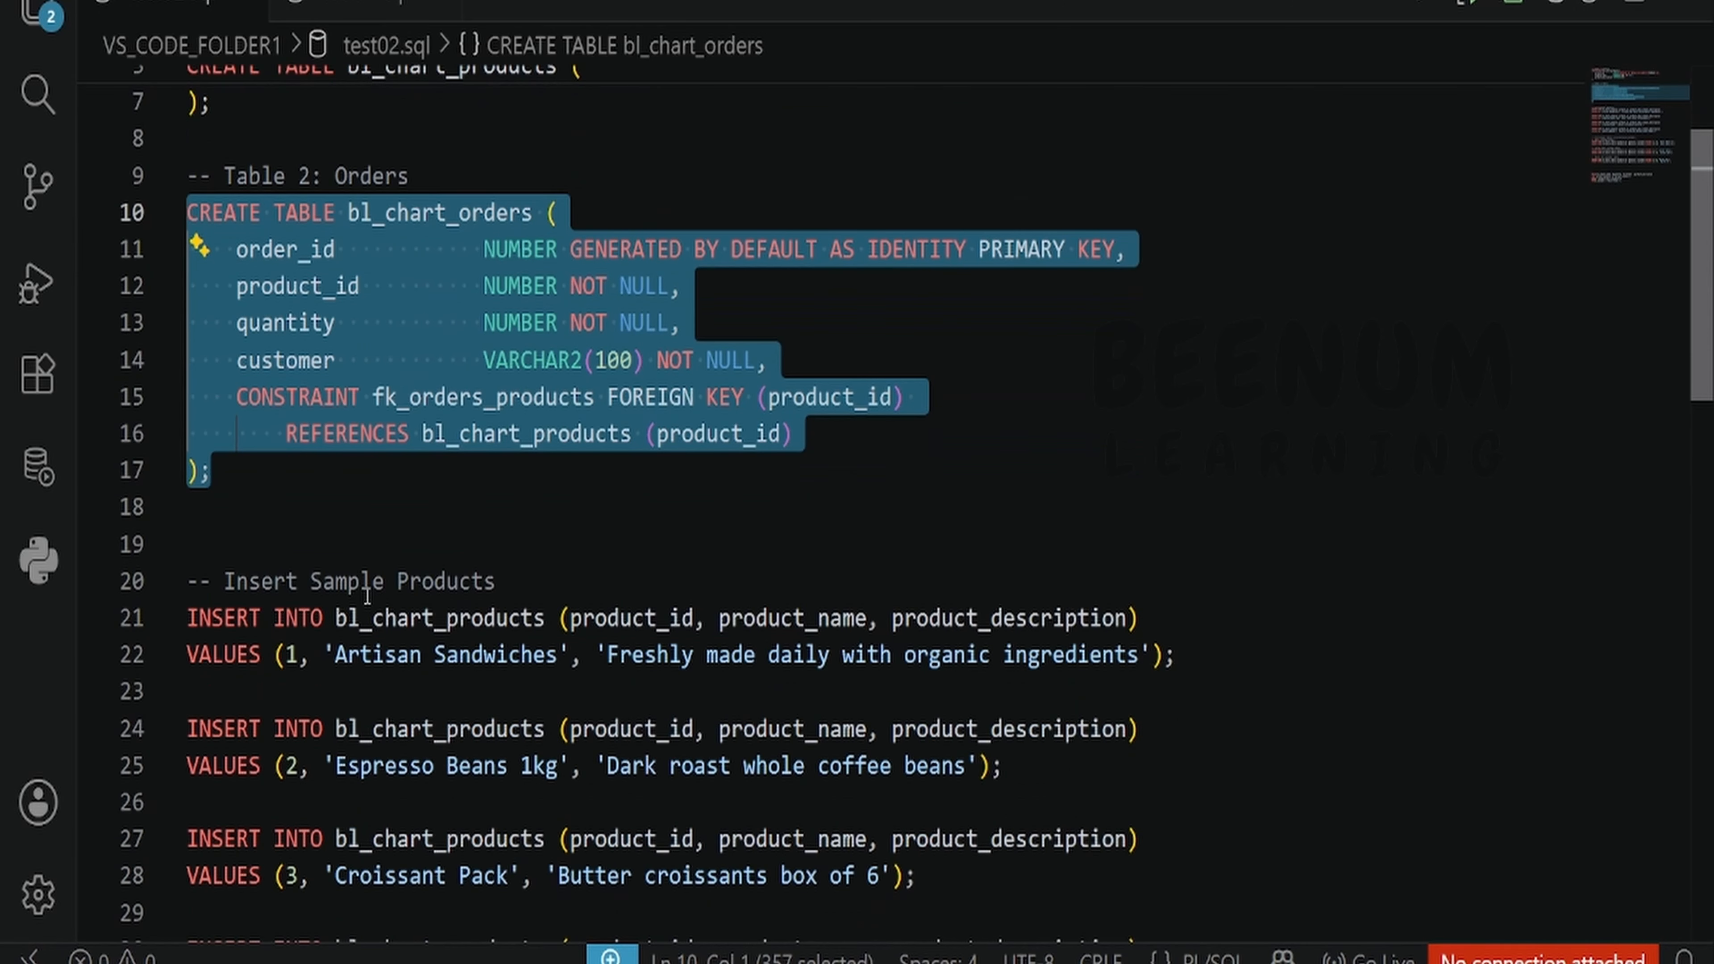
pyautogui.moveTo(1079, 783); pyautogui.dragTo(188, 415)
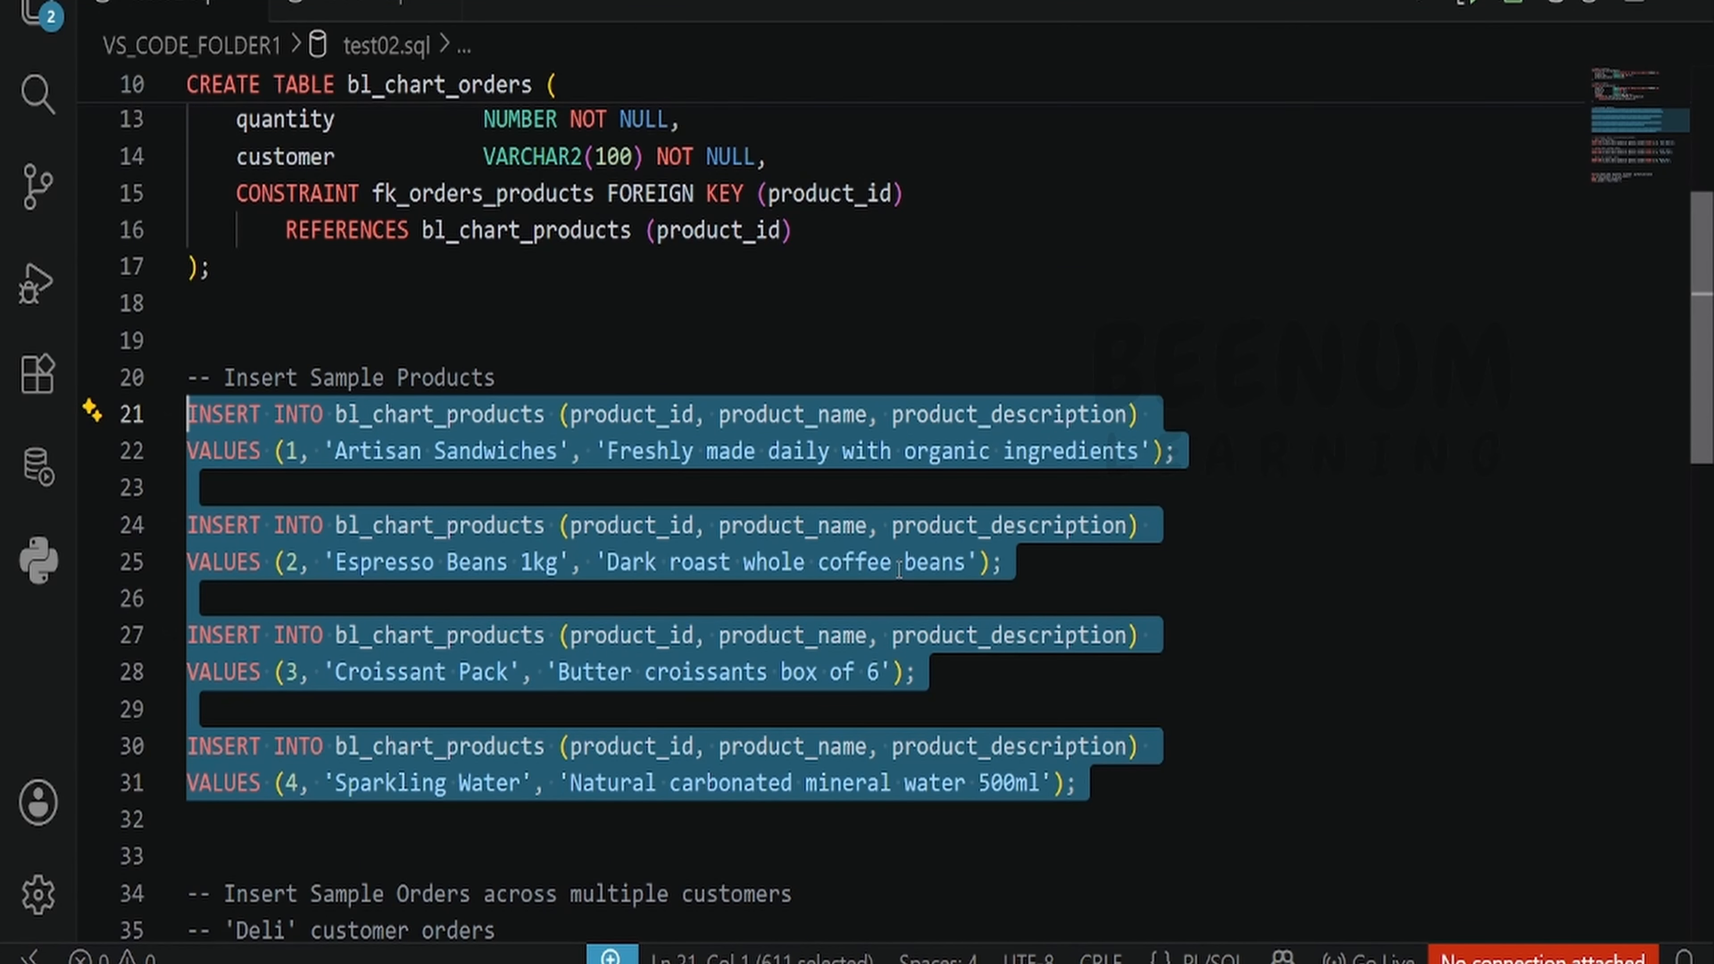
pyautogui.scroll(-4, 898, 570)
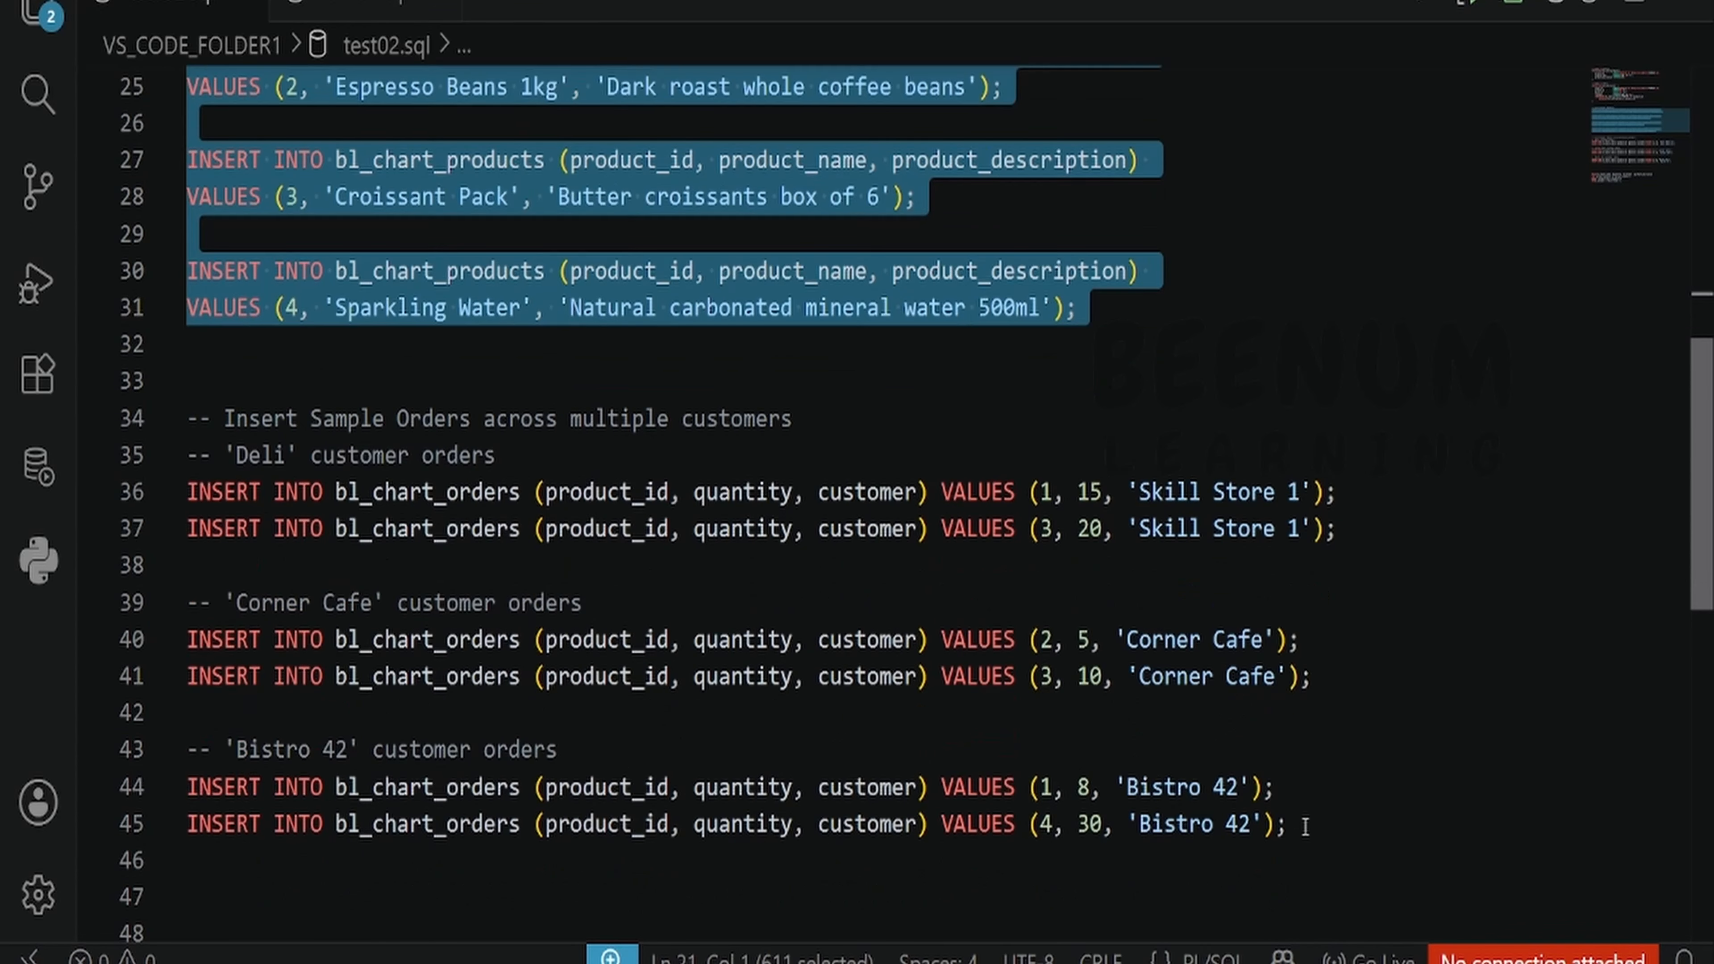
pyautogui.moveTo(1286, 825); pyautogui.dragTo(187, 459)
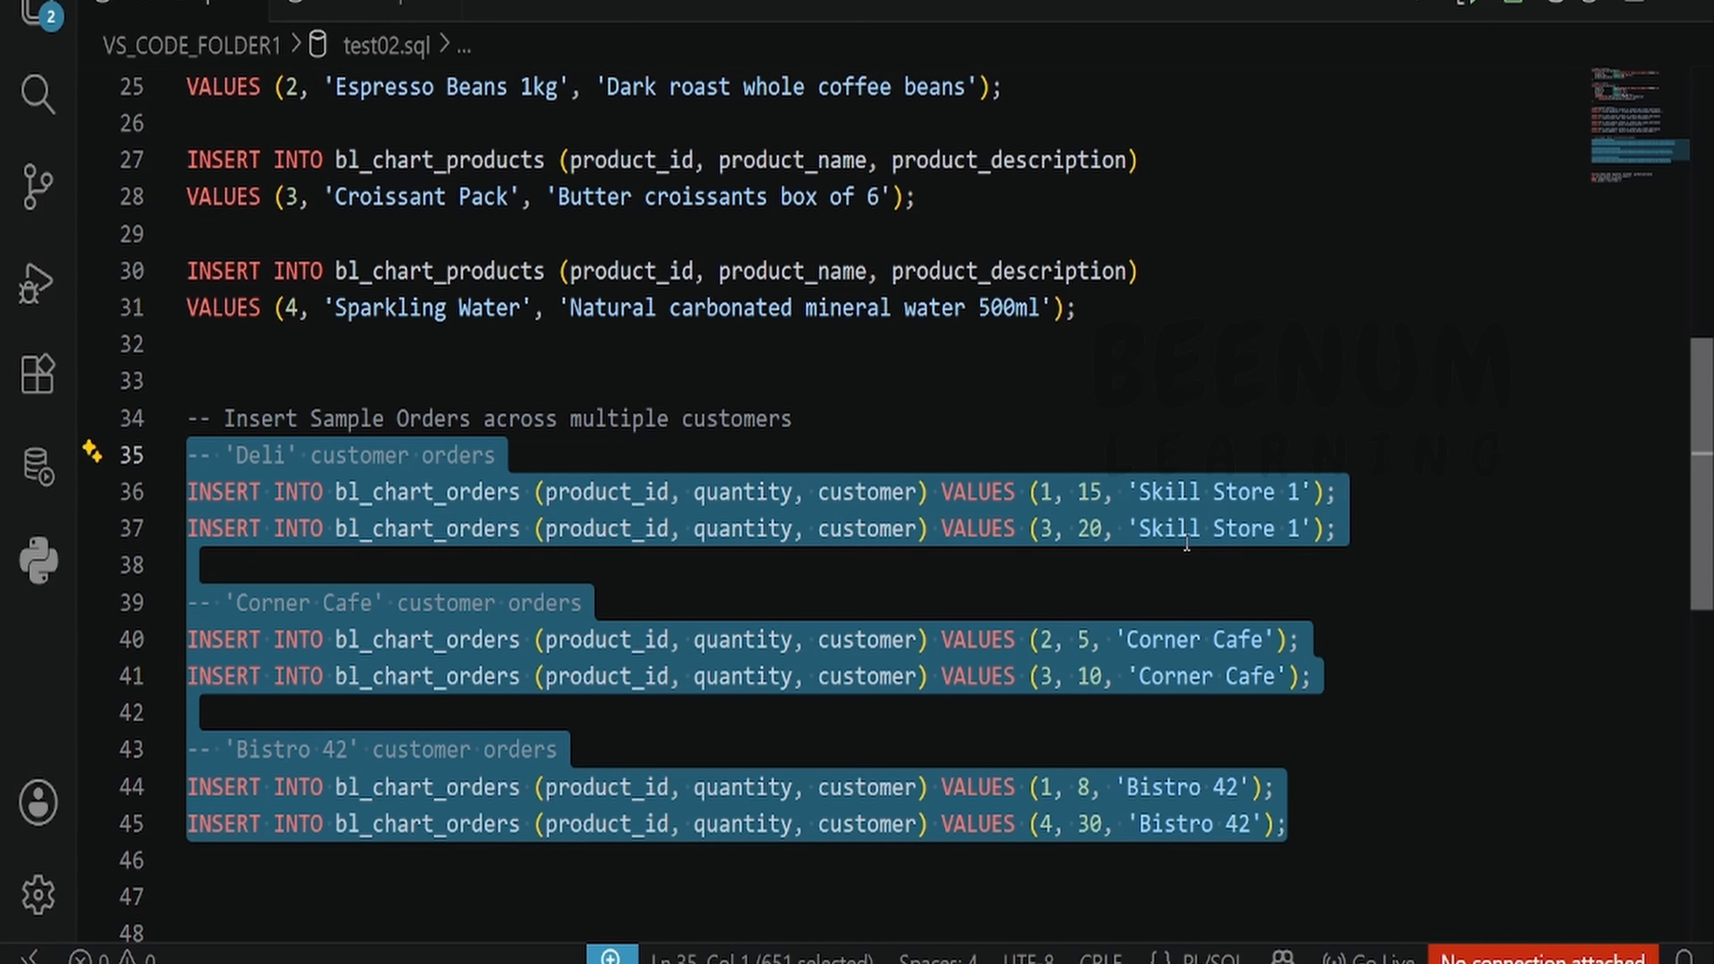
pyautogui.scroll(-5, 1271, 699)
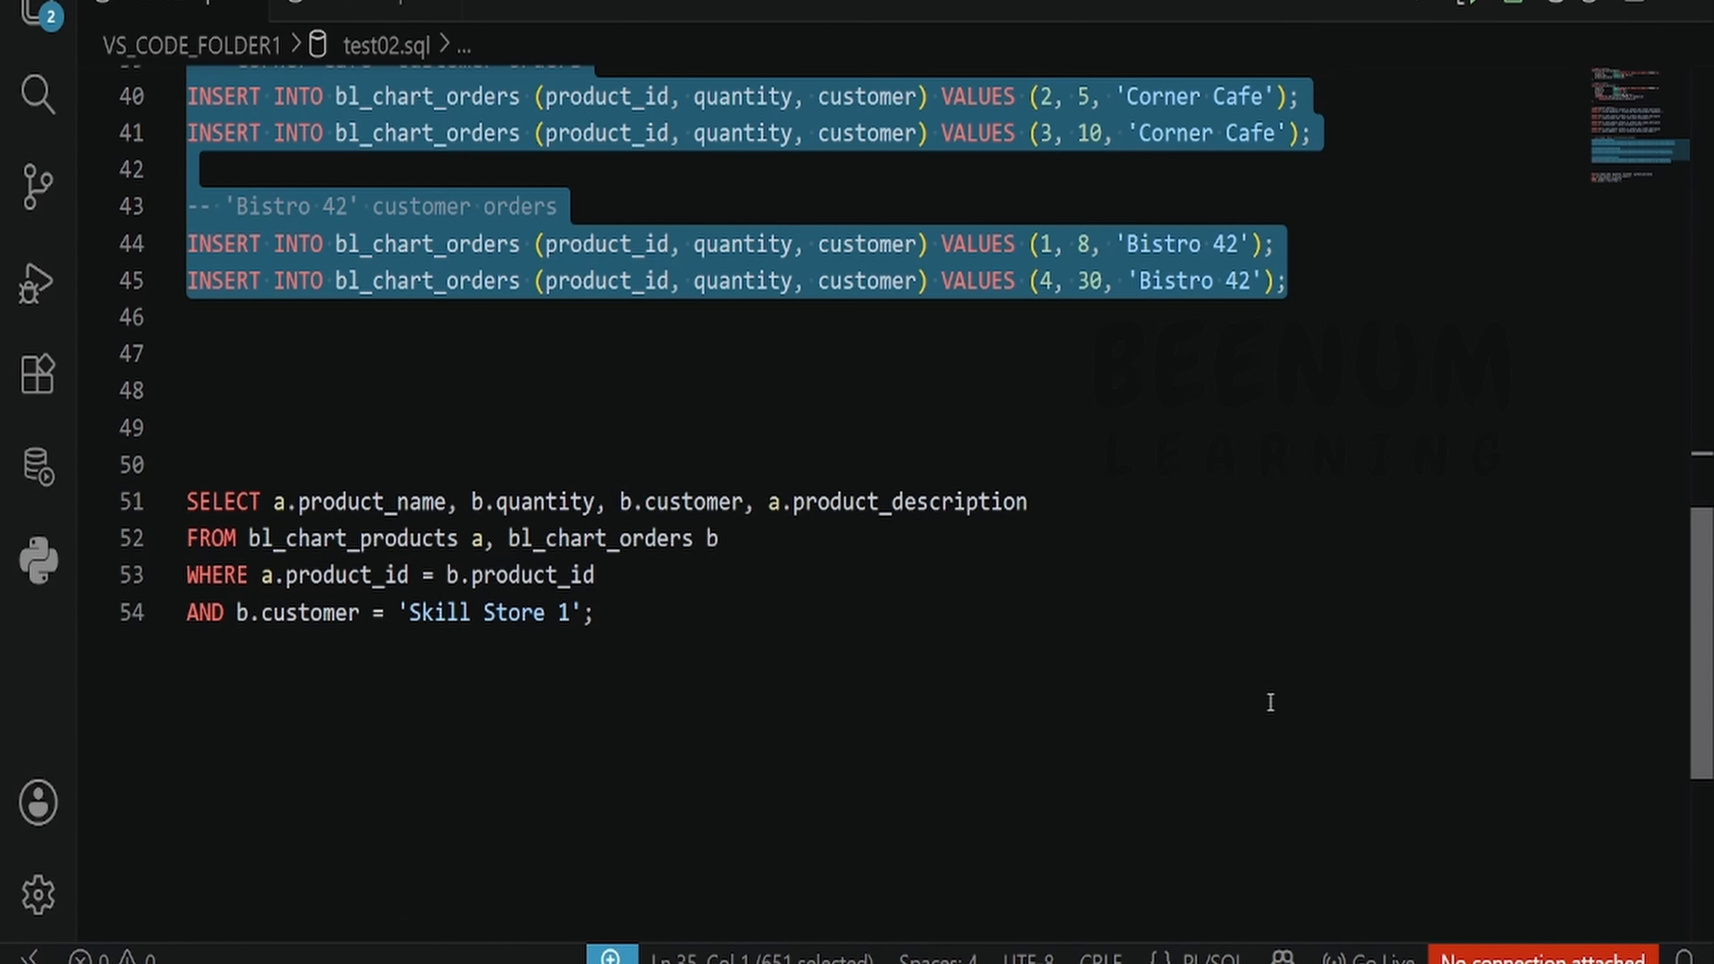
pyautogui.scroll(-1, 1272, 703)
# - Examine the SELECT query joining products and orders for customer 'Skill Store 1'
pyautogui.moveTo(588, 548); pyautogui.dragTo(191, 365)
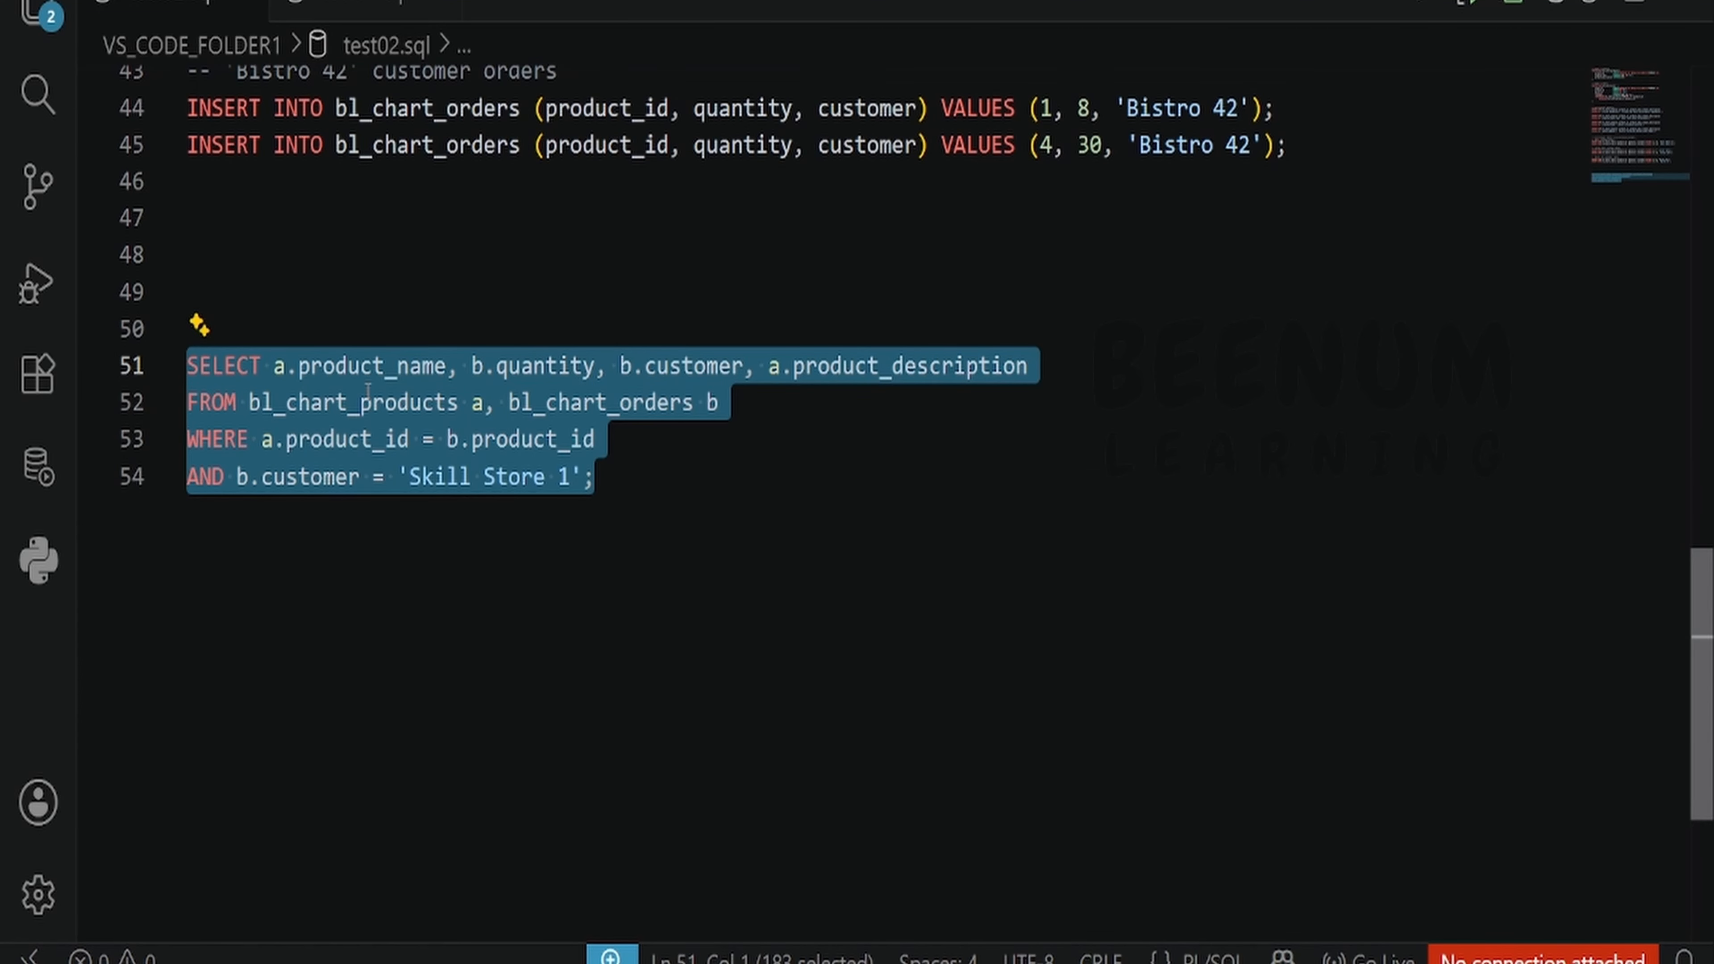
pyautogui.doubleClick(388, 366)
pyautogui.doubleClick(539, 366)
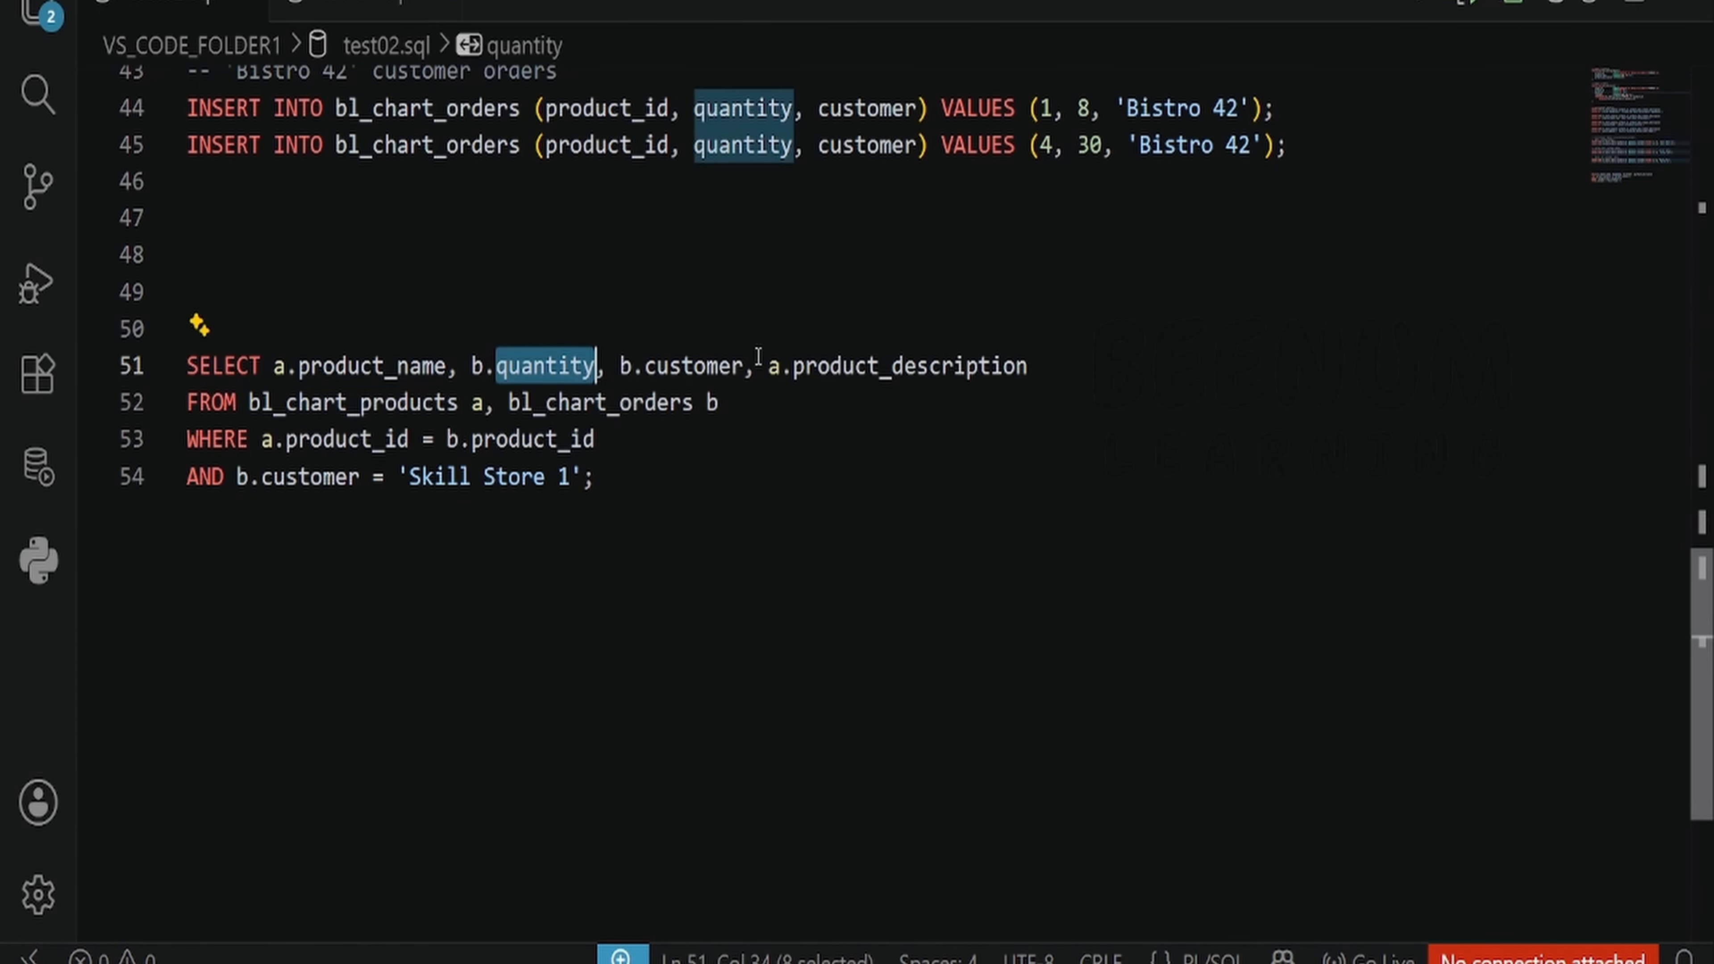
pyautogui.doubleClick(694, 366)
pyautogui.doubleClick(919, 366)
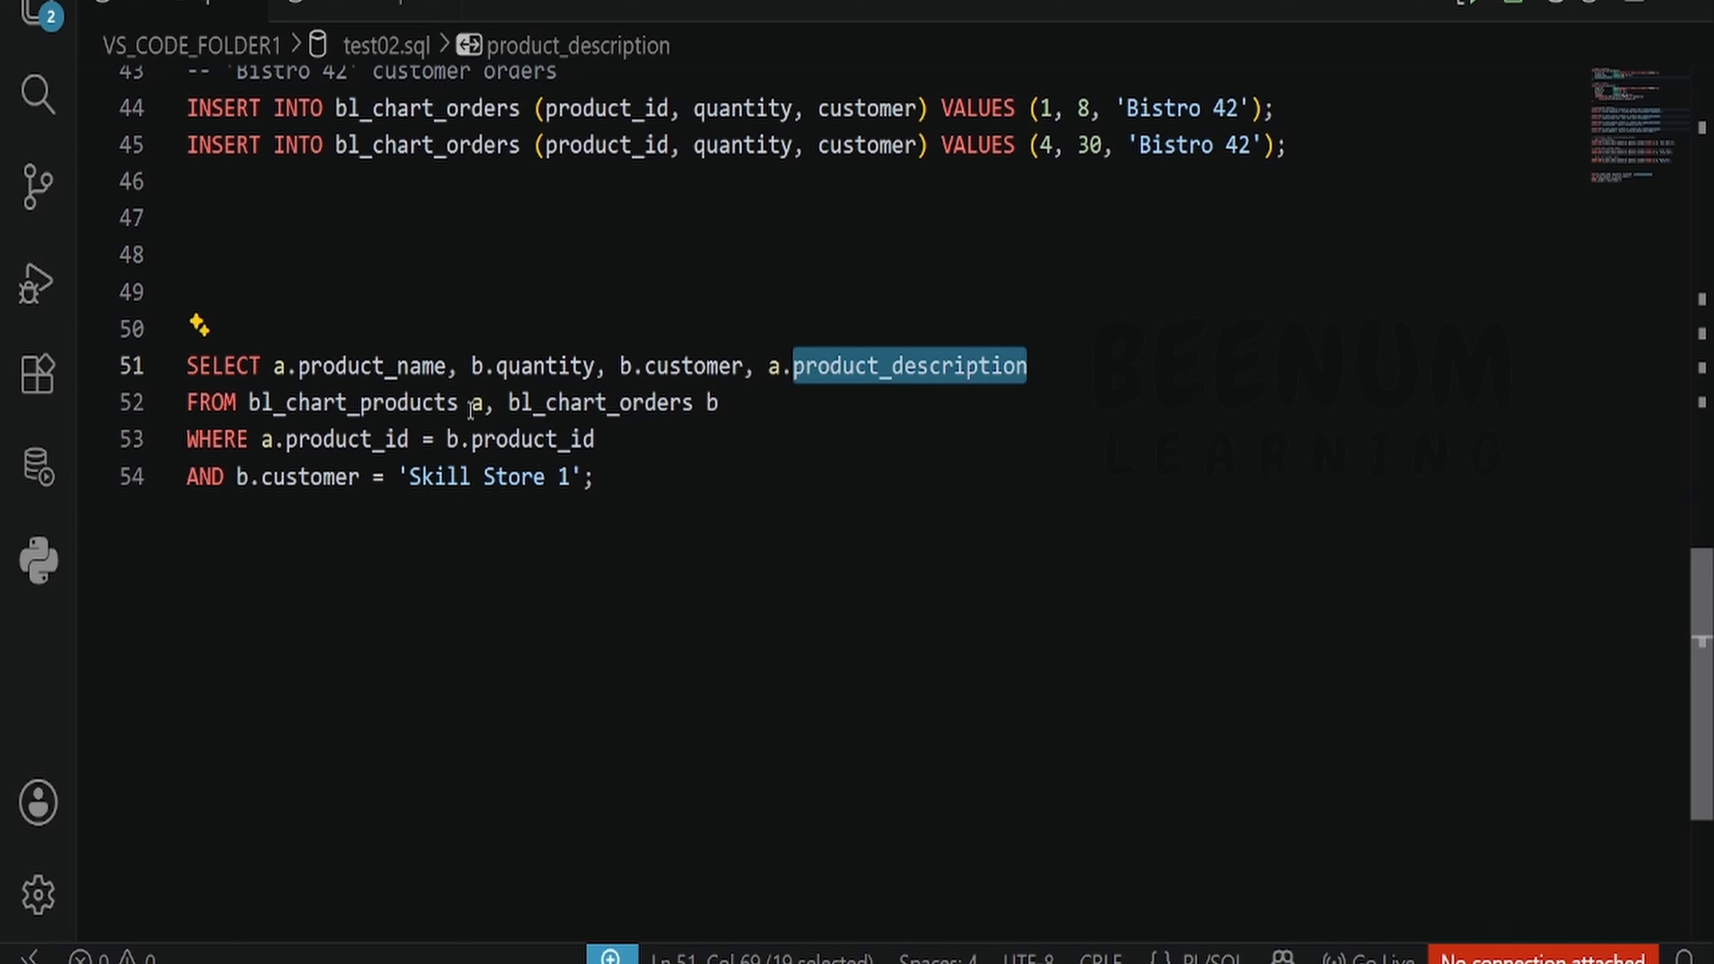
pyautogui.doubleClick(394, 404)
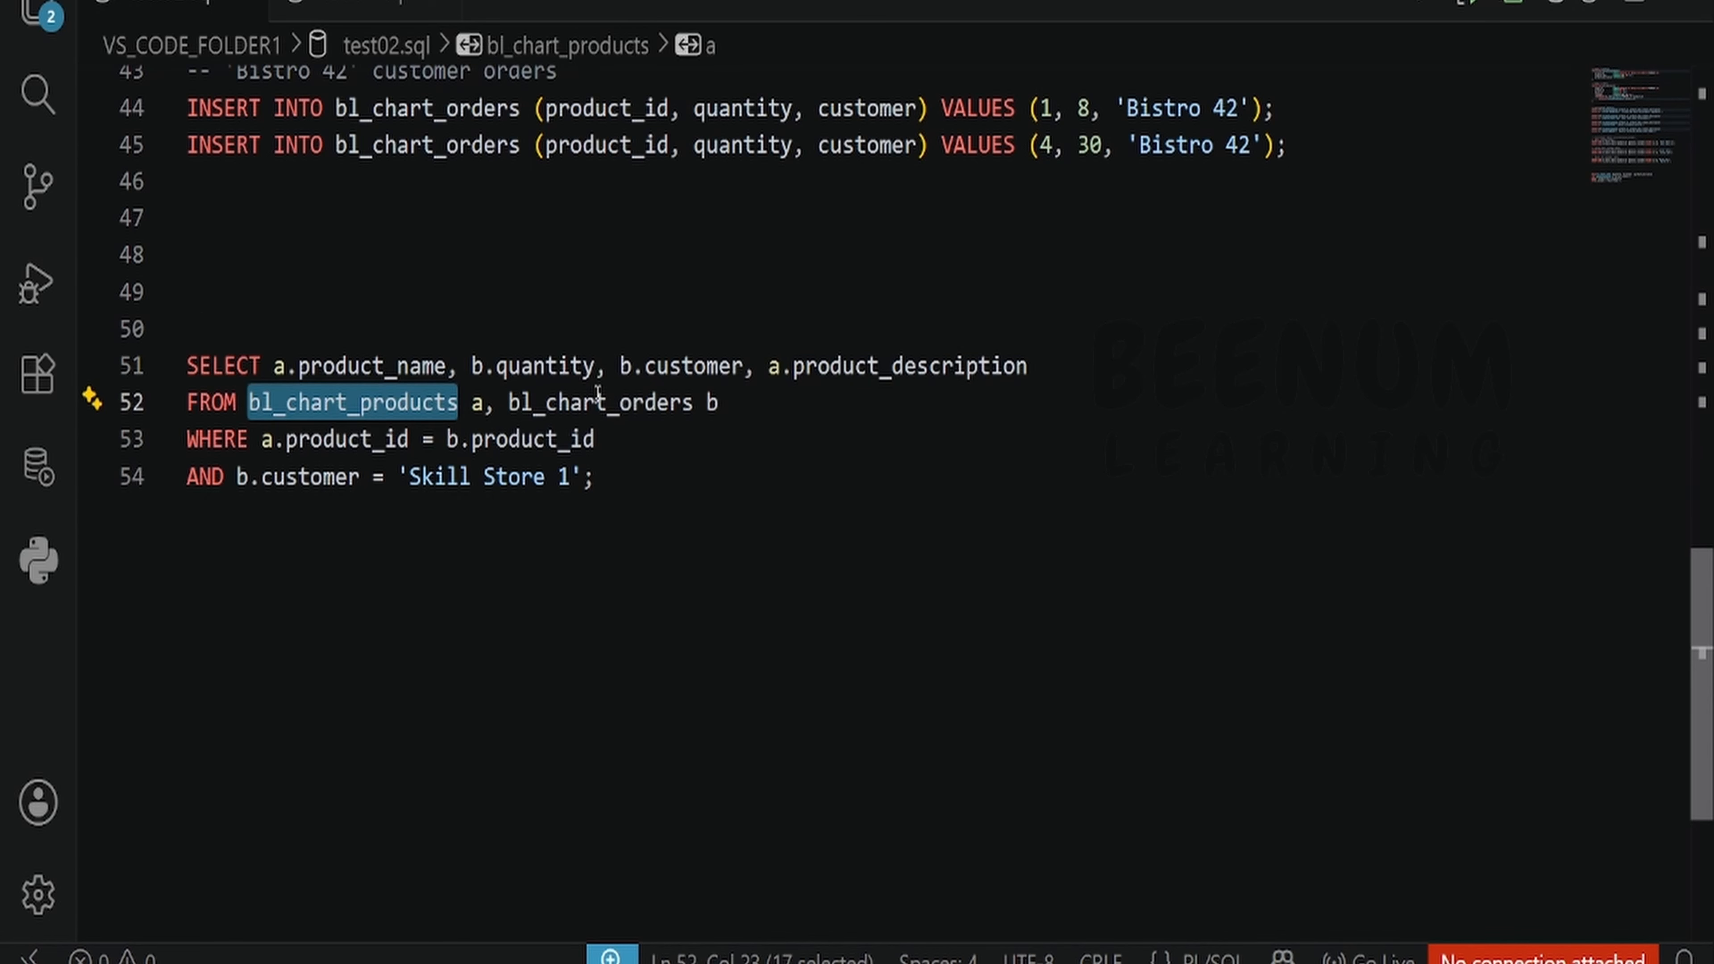
pyautogui.doubleClick(598, 403)
pyautogui.moveTo(594, 438); pyautogui.dragTo(194, 453)
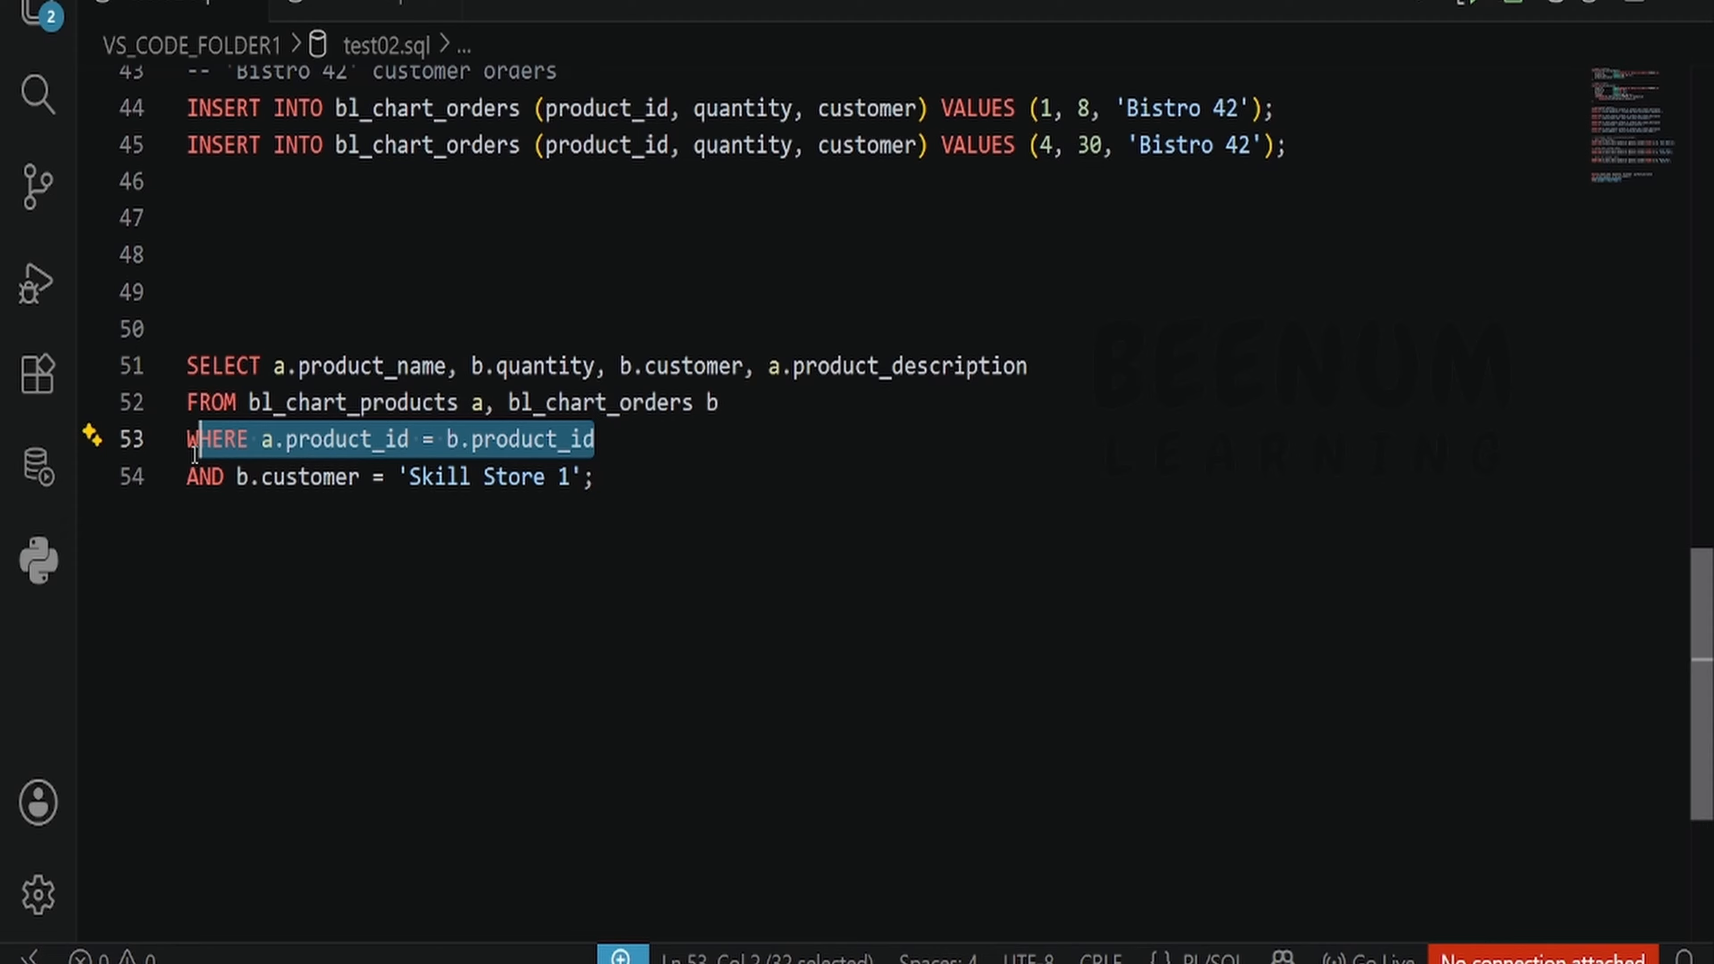
# - Copy the SELECT query into the Create Chart wizard's SQL SELECT statement editor
pyautogui.moveTo(670, 511); pyautogui.dragTo(187, 365)
pyautogui.hotkey('ctrl', 'c')
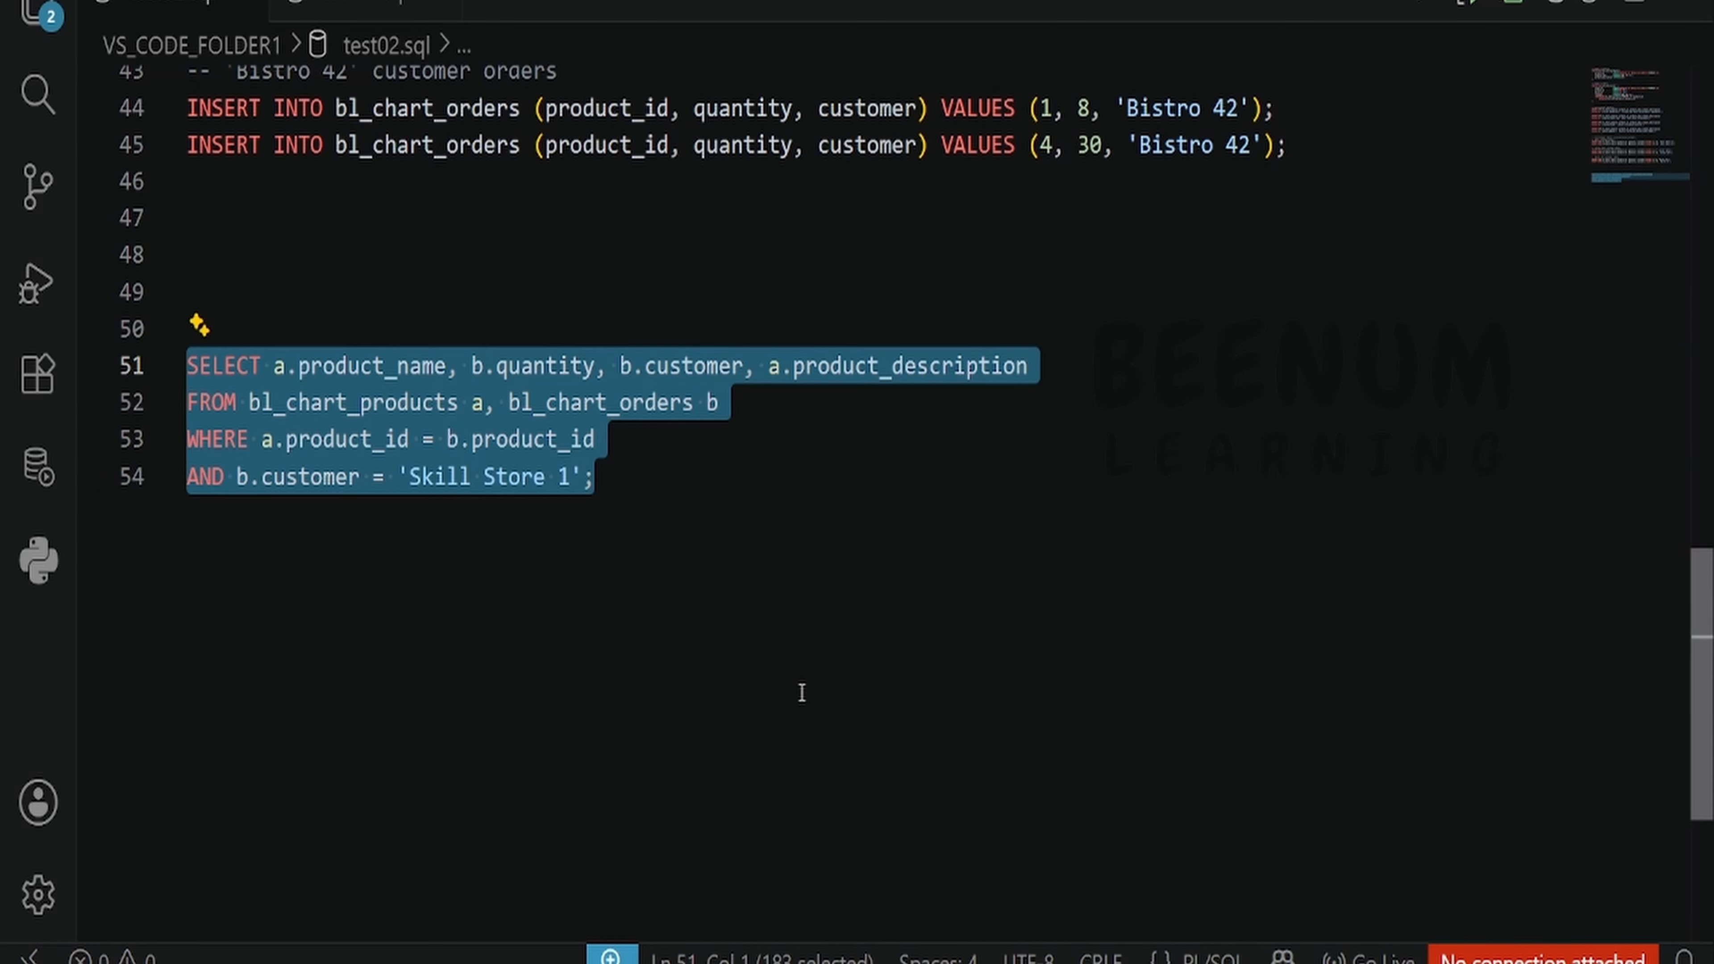
pyautogui.click(768, 962)
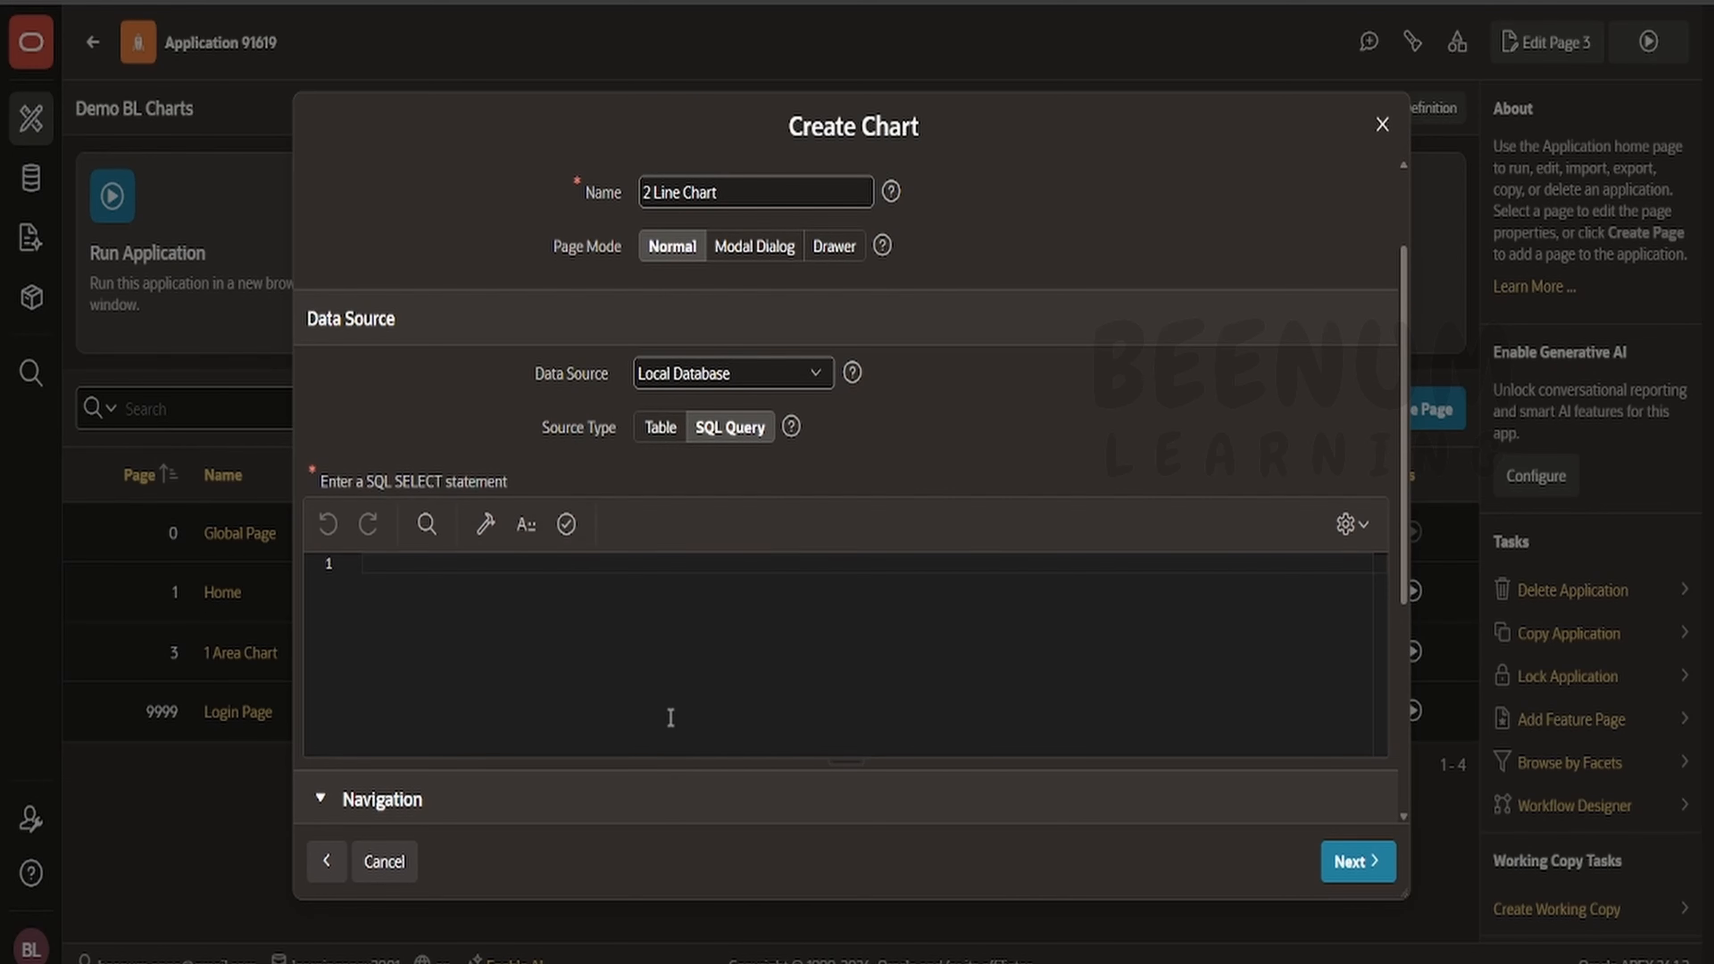
pyautogui.hotkey('ctrl', 'v')
# - Validate the SQL query and continue to the chart column settings
pyautogui.click(566, 524)
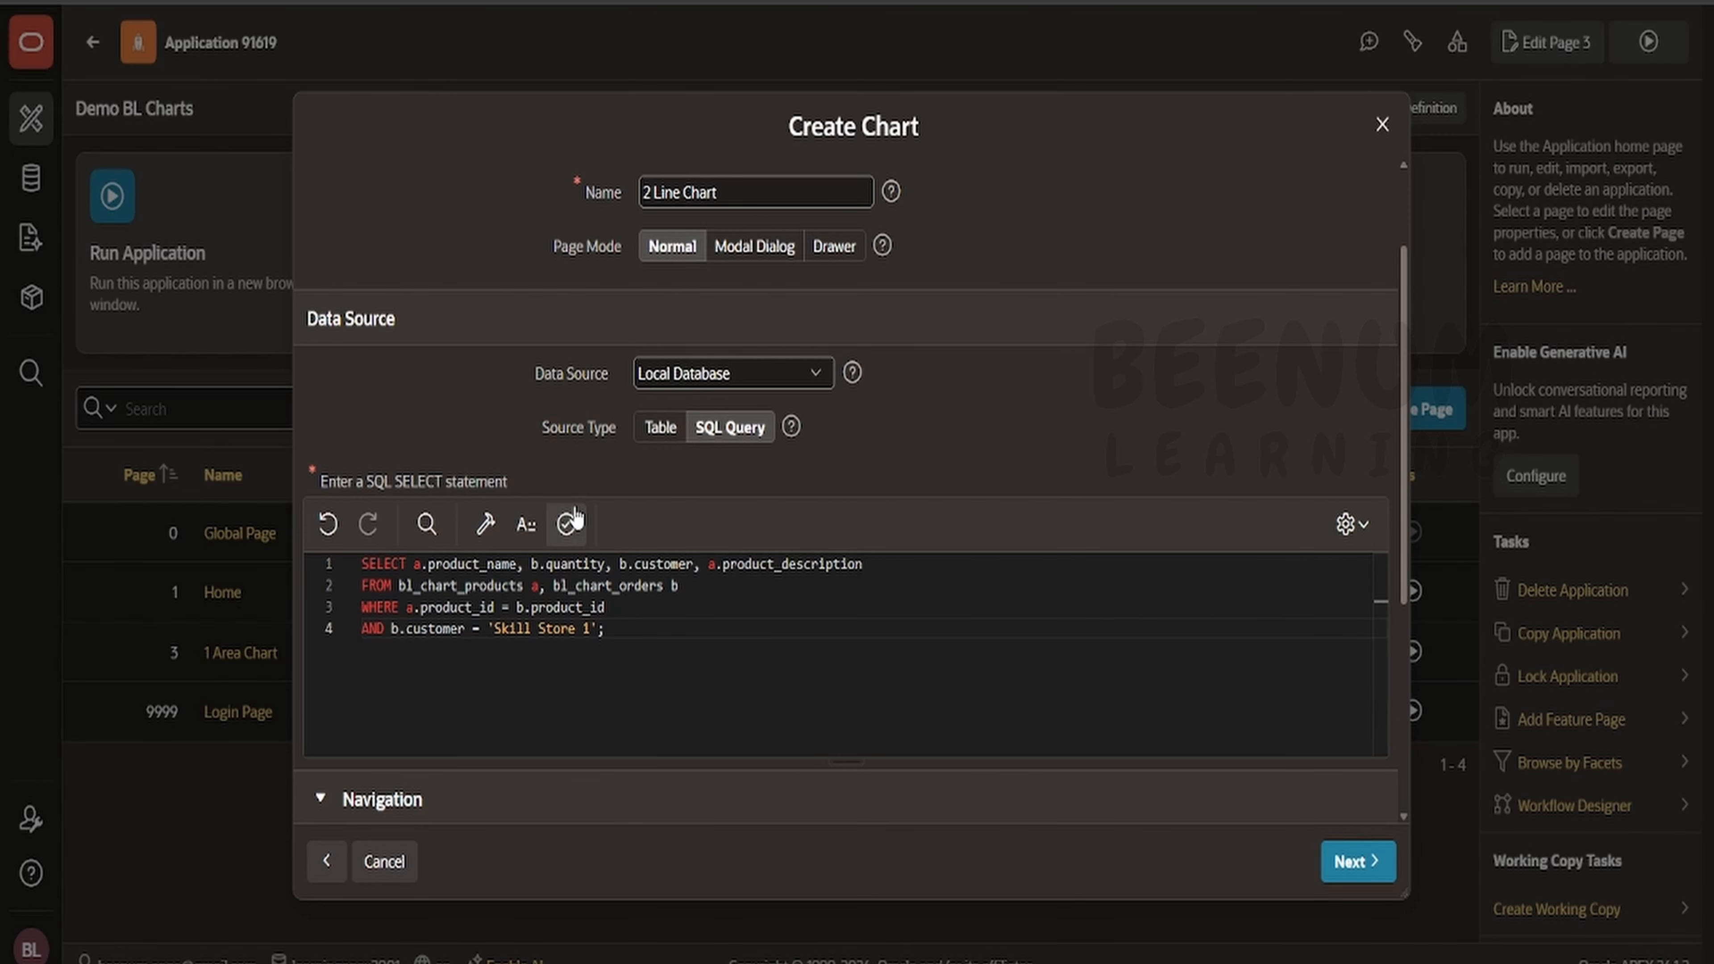
pyautogui.scroll(-5, 1136, 478)
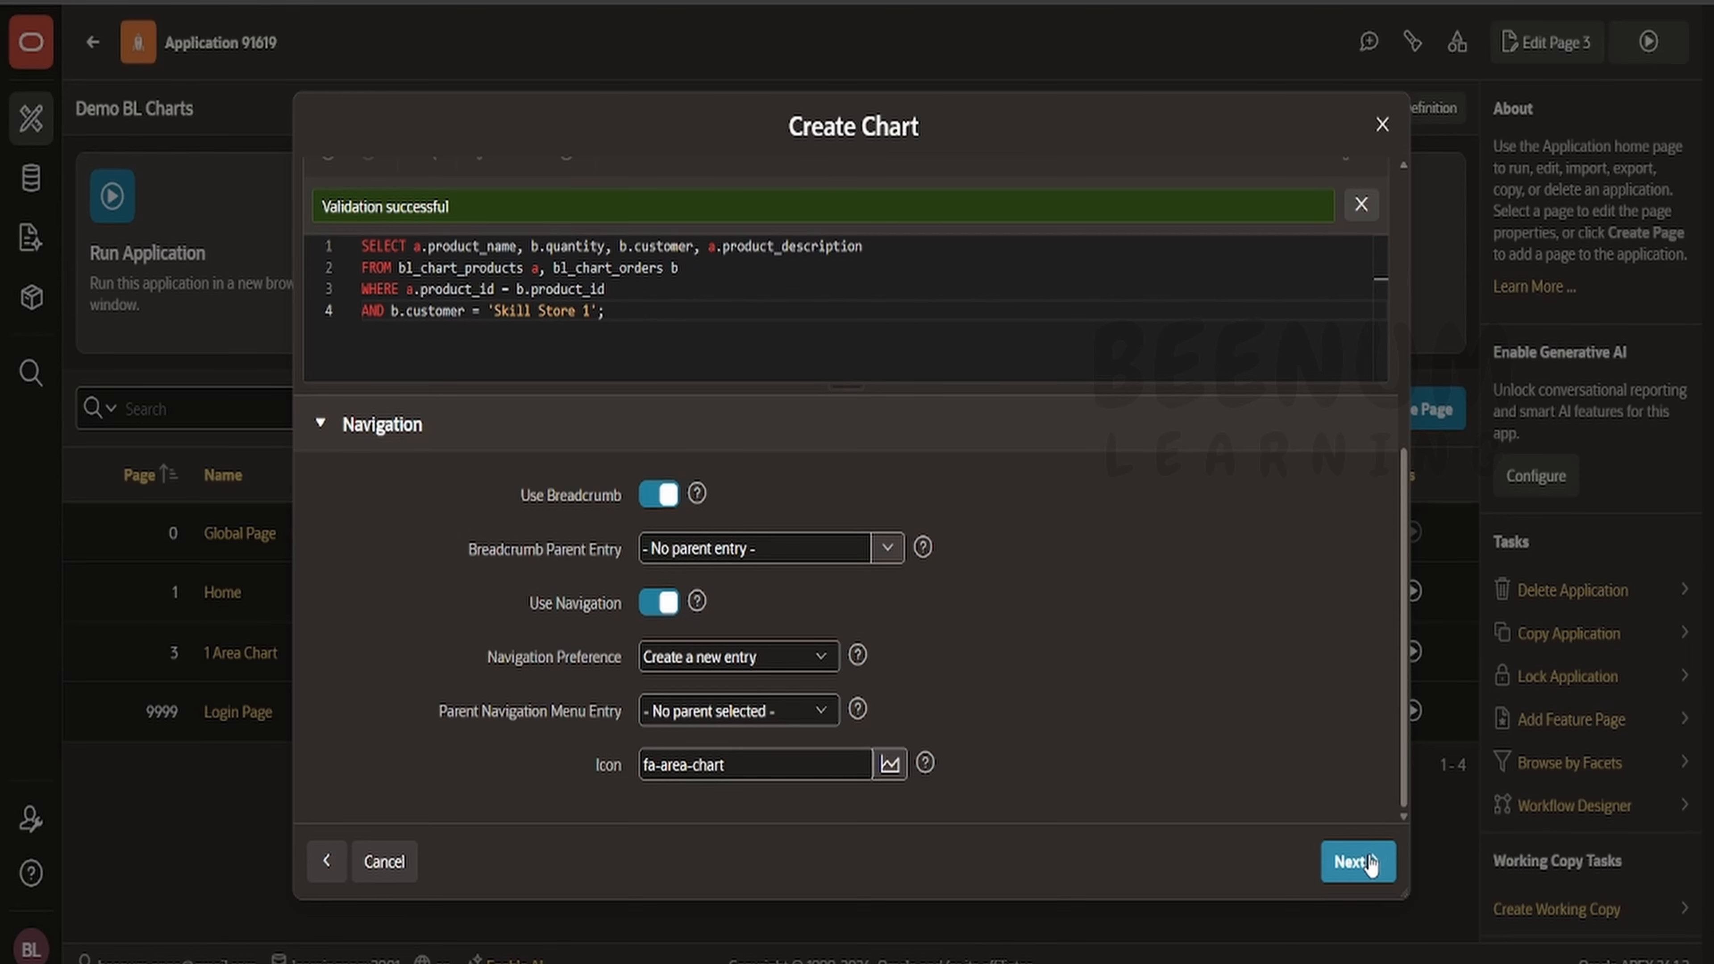
pyautogui.click(1366, 862)
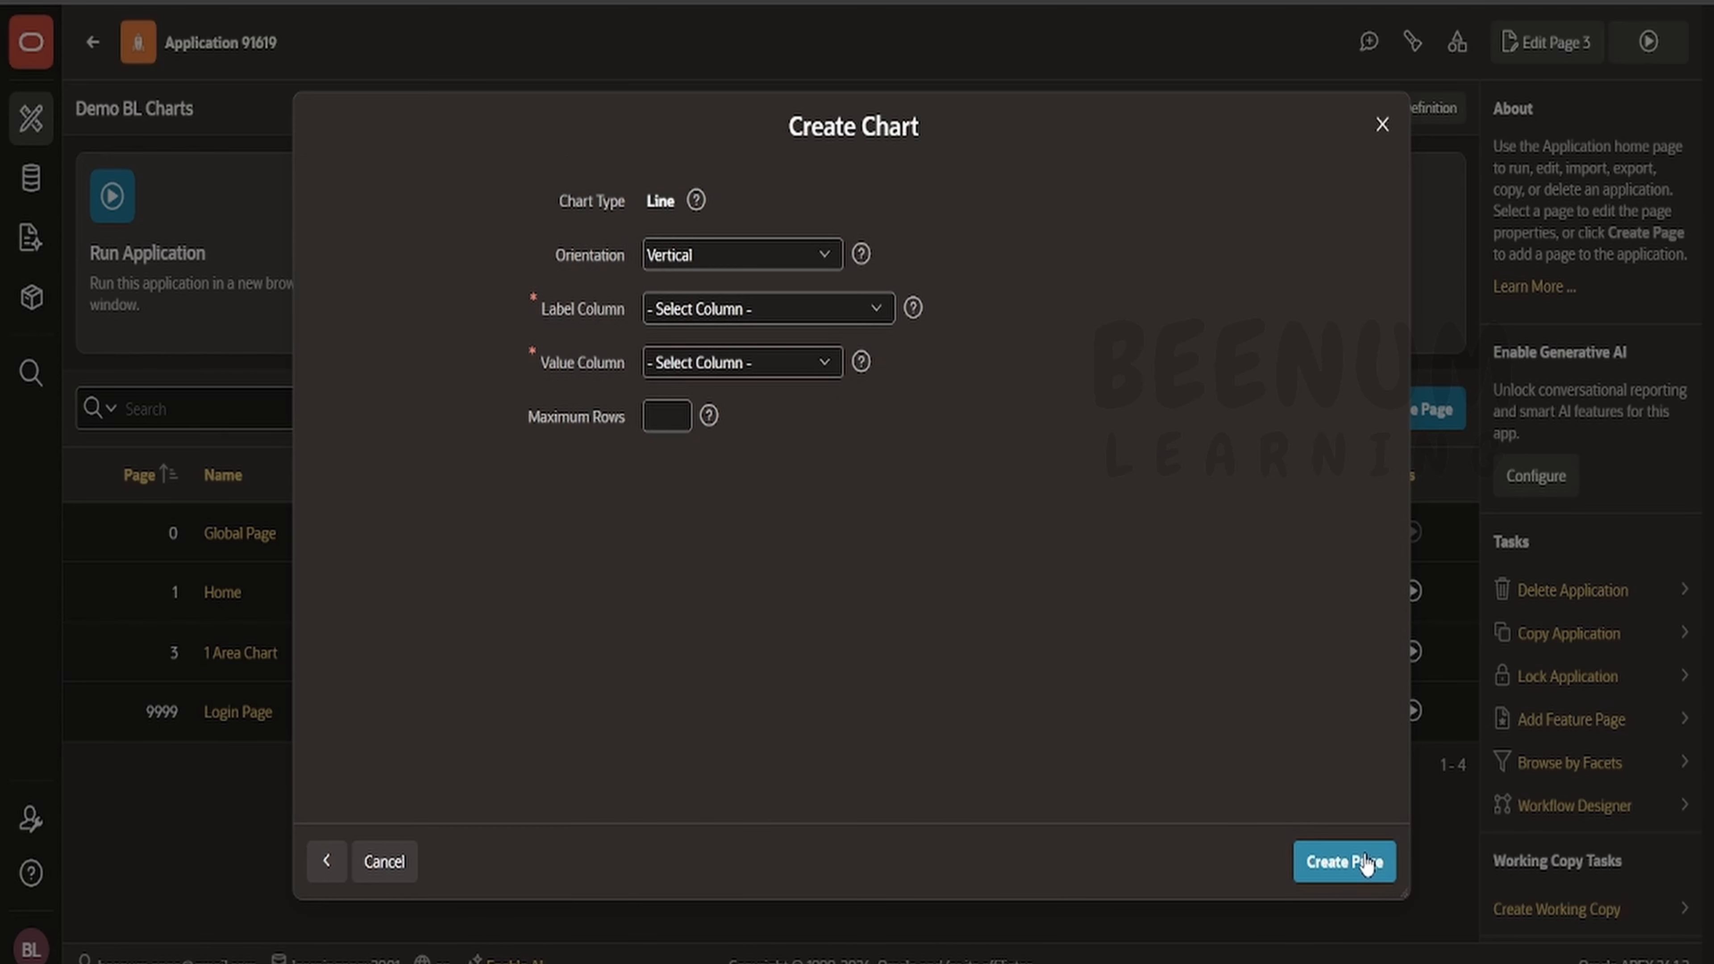
# - Set the Label Column to PRODUCT_NAME and the Value Column to QUANTITY
pyautogui.click(702, 313)
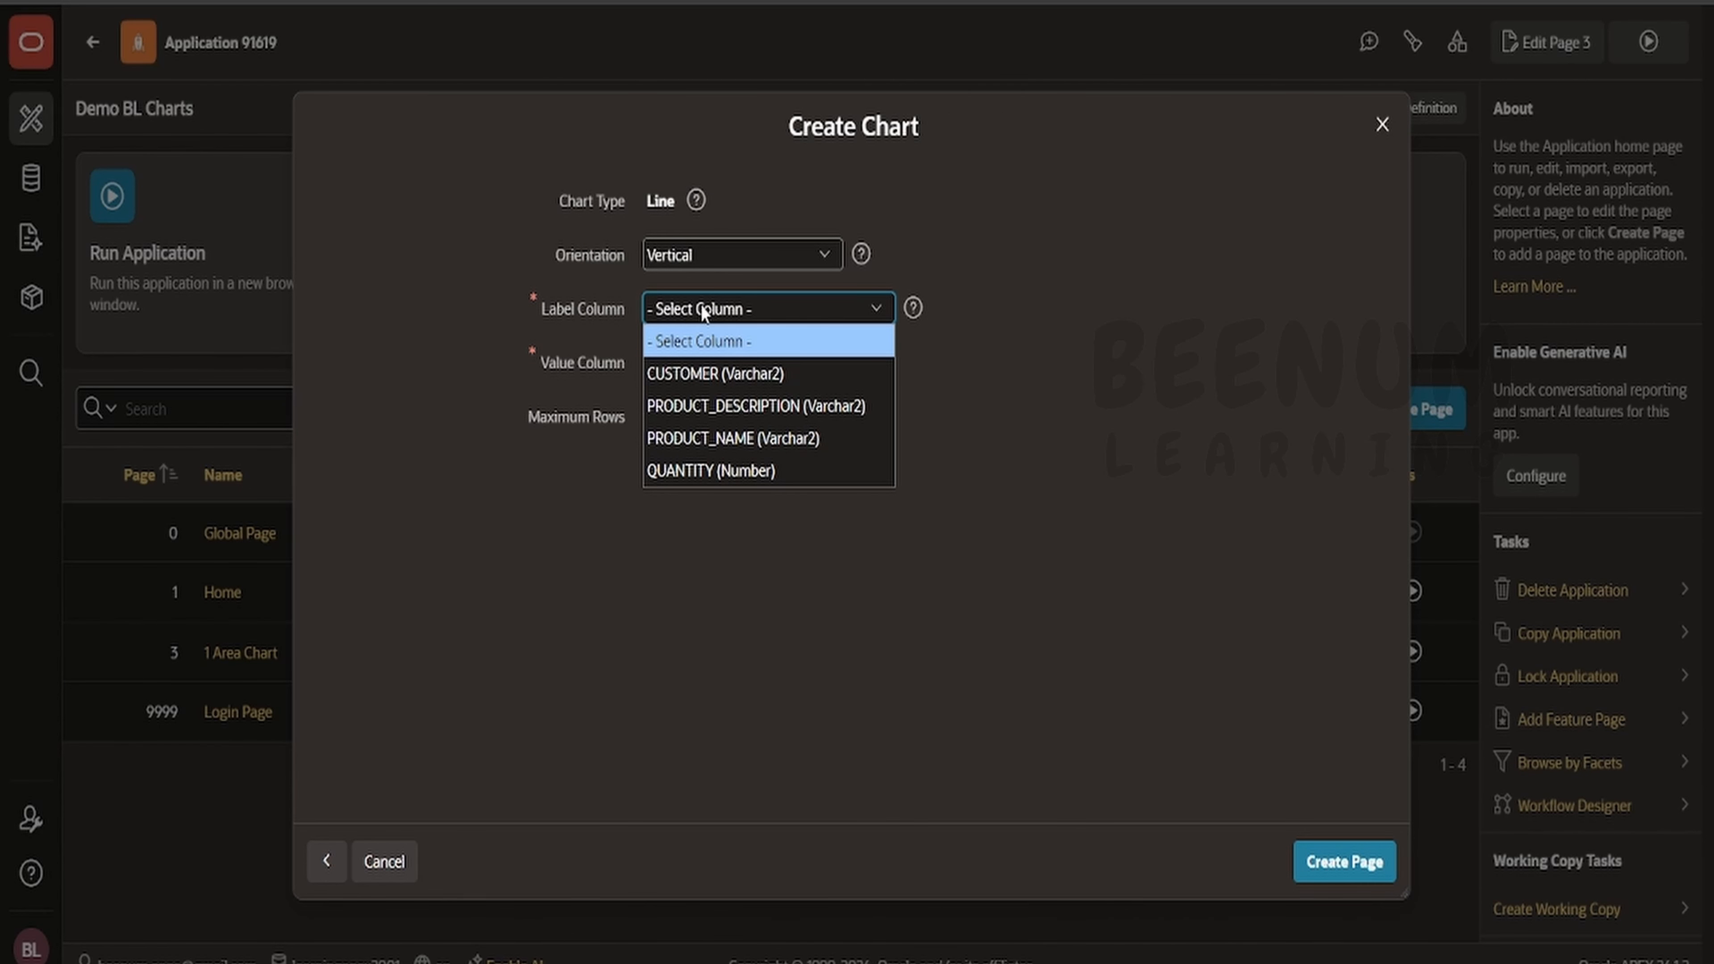
pyautogui.click(733, 446)
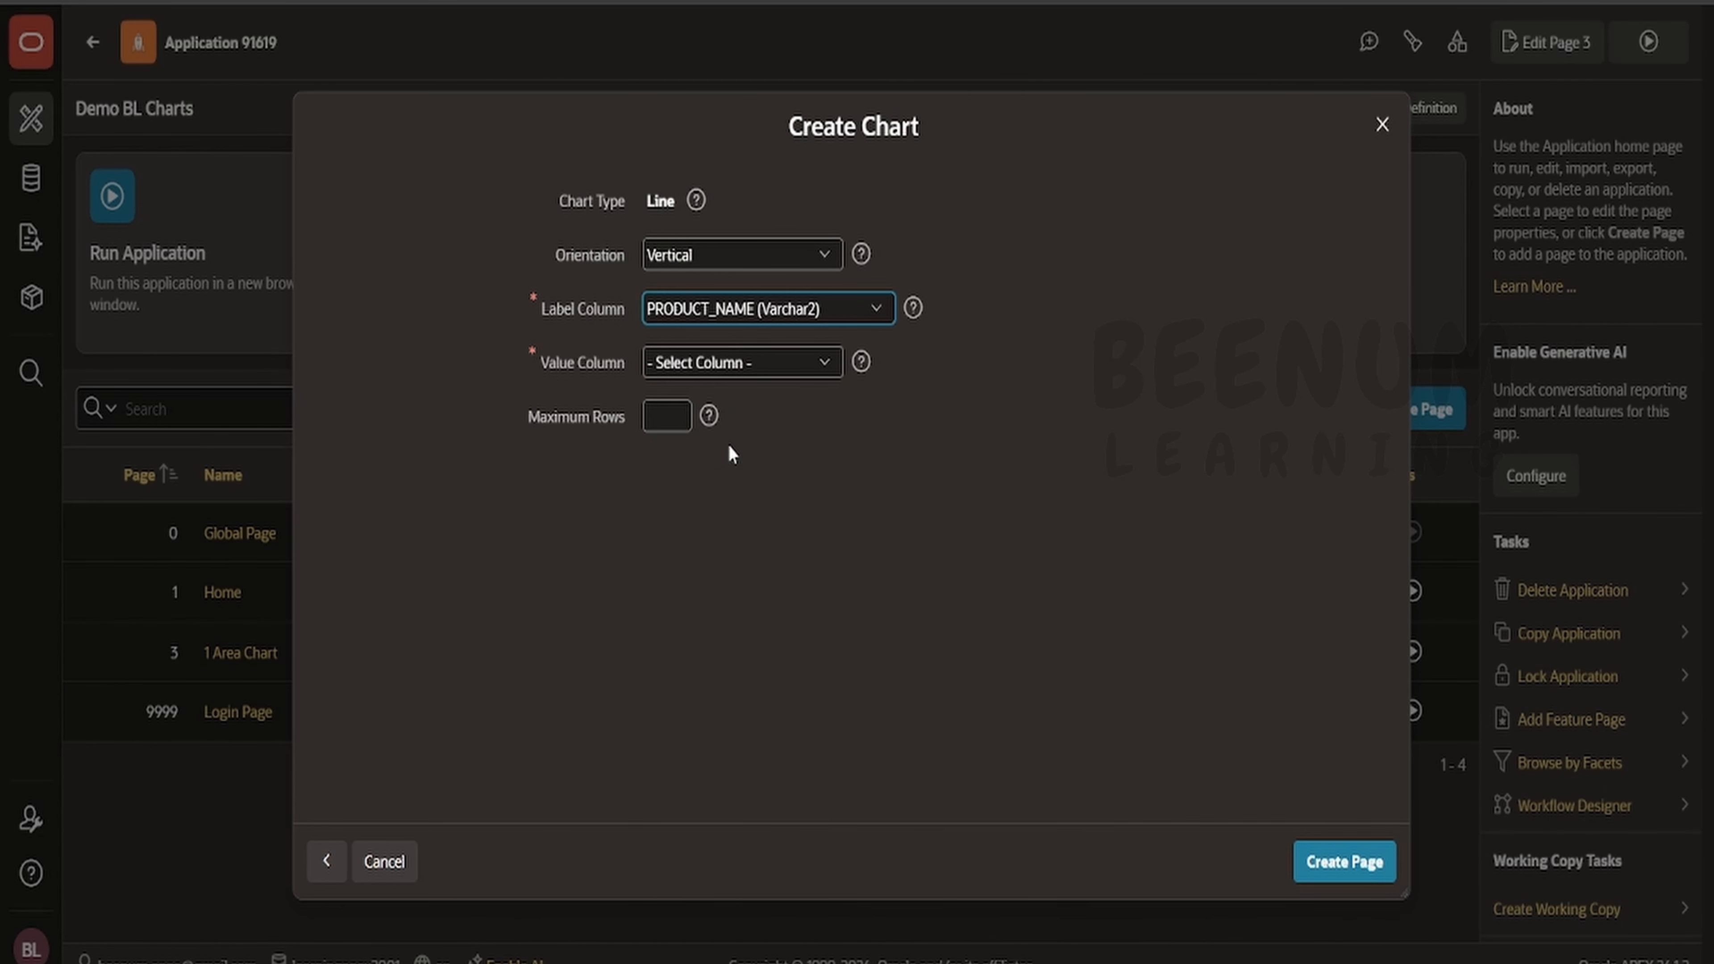
pyautogui.click(704, 371)
pyautogui.click(709, 429)
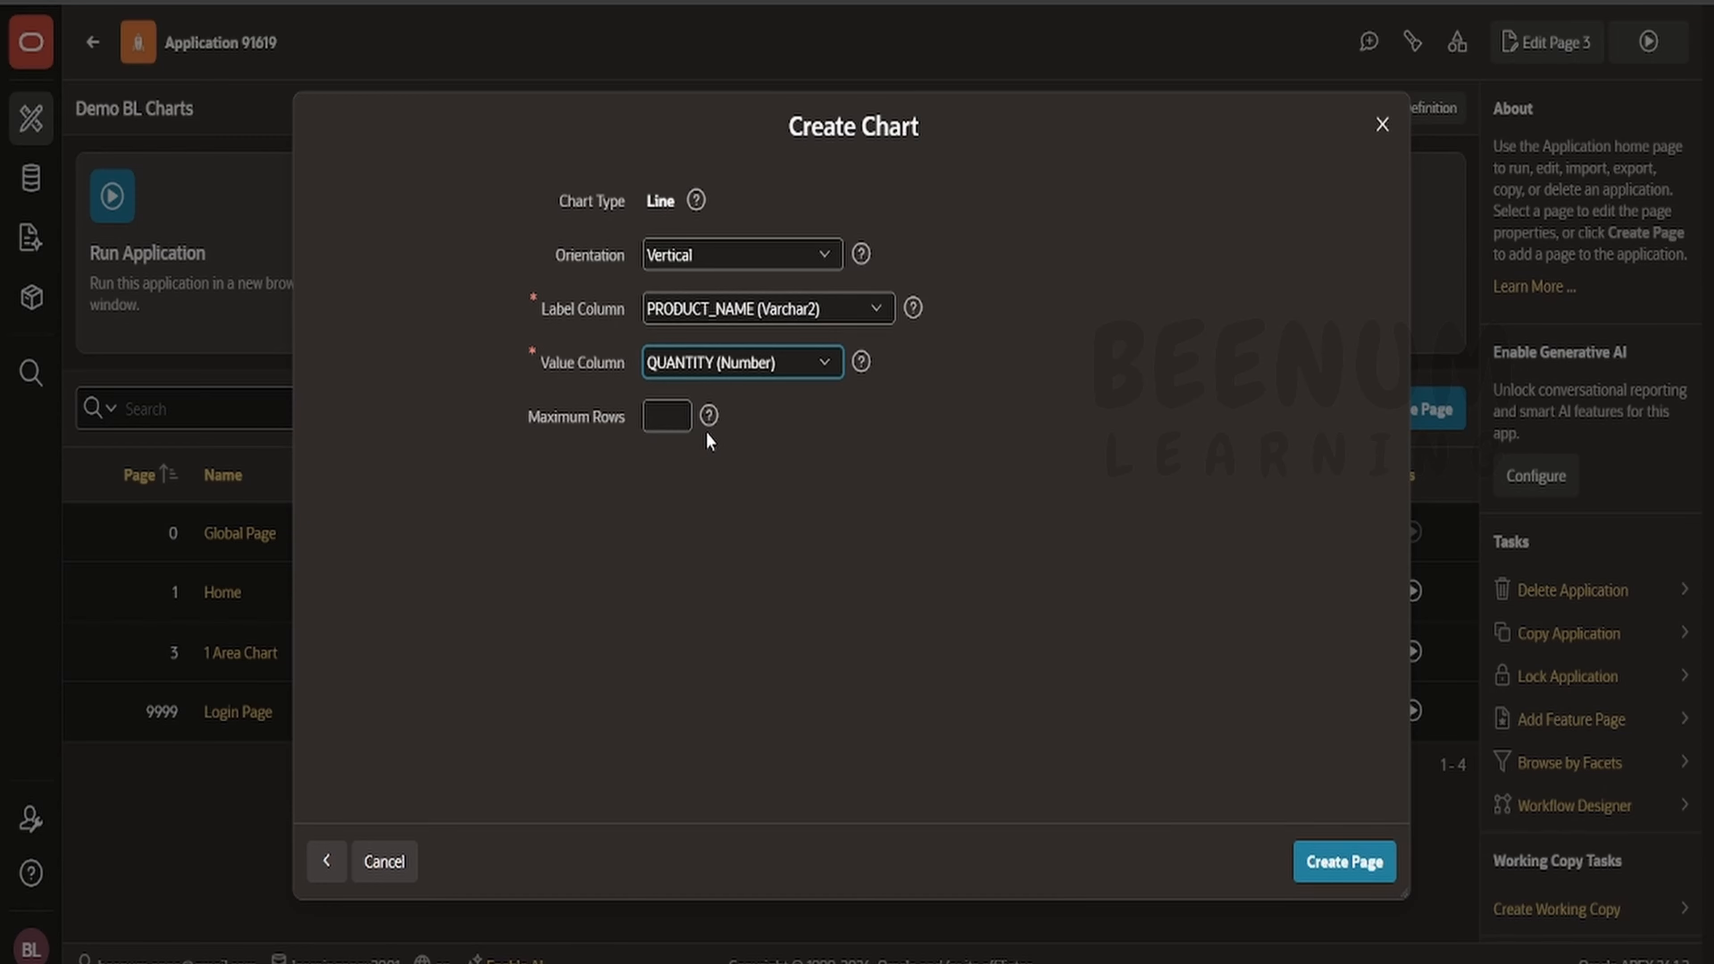
# - Examine the Orientation options and the Maximum Rows help
pyautogui.click(671, 262)
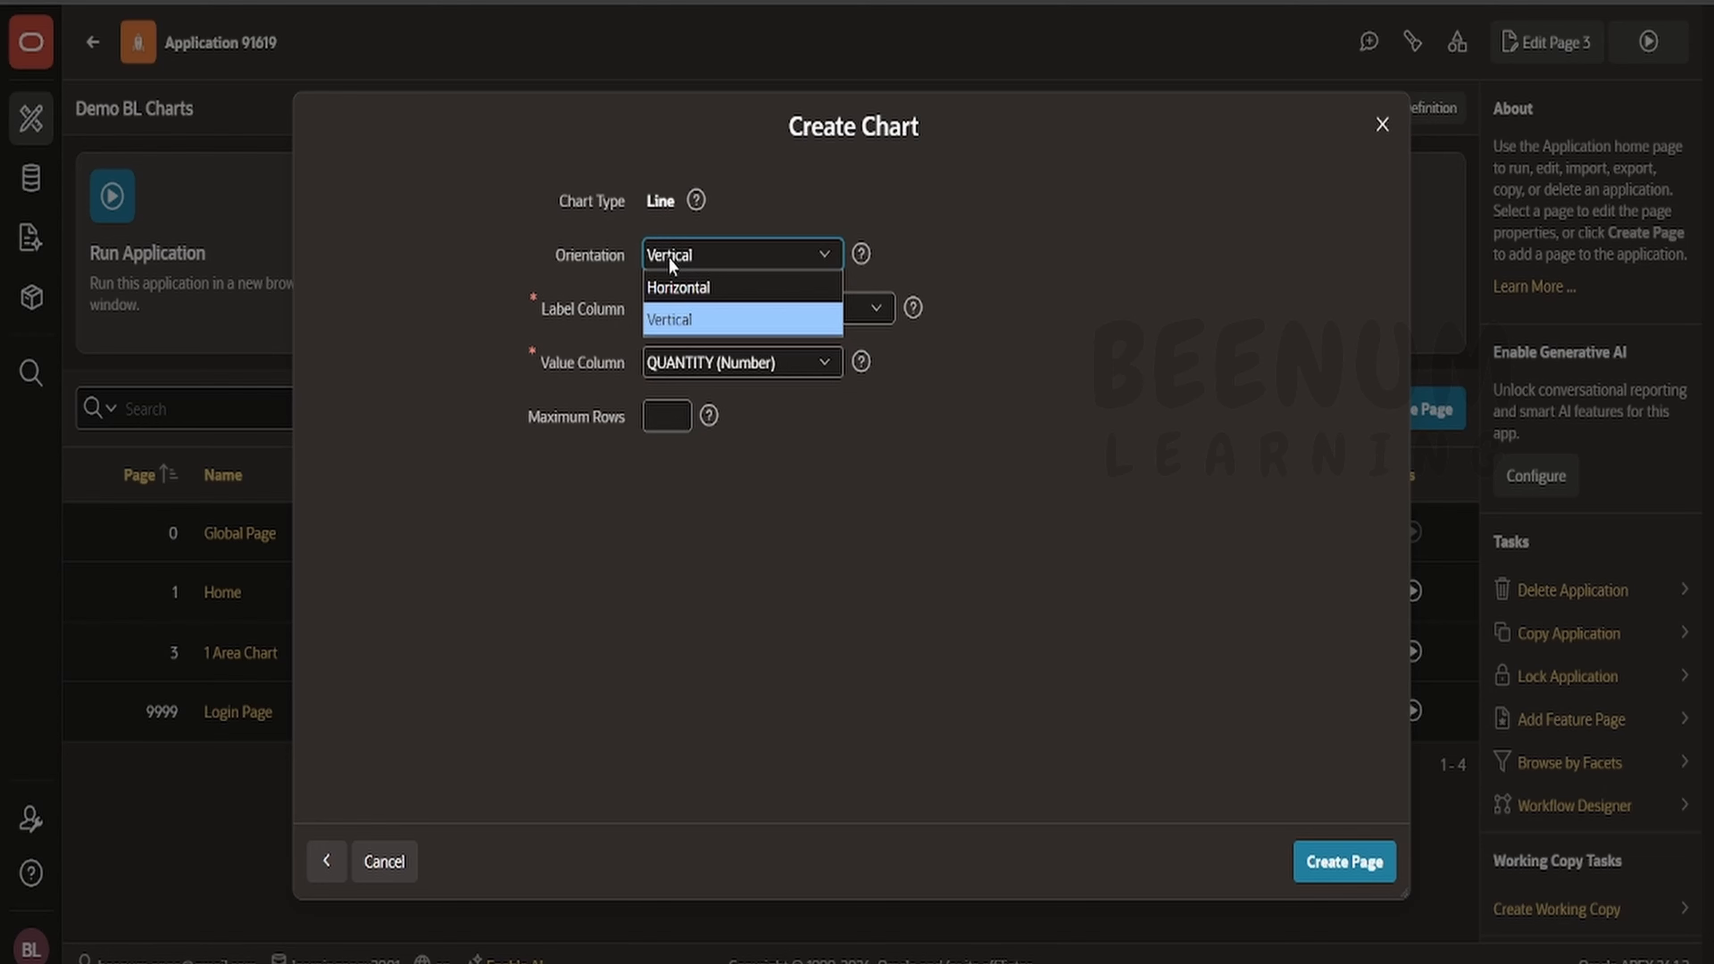
pyautogui.click(871, 216)
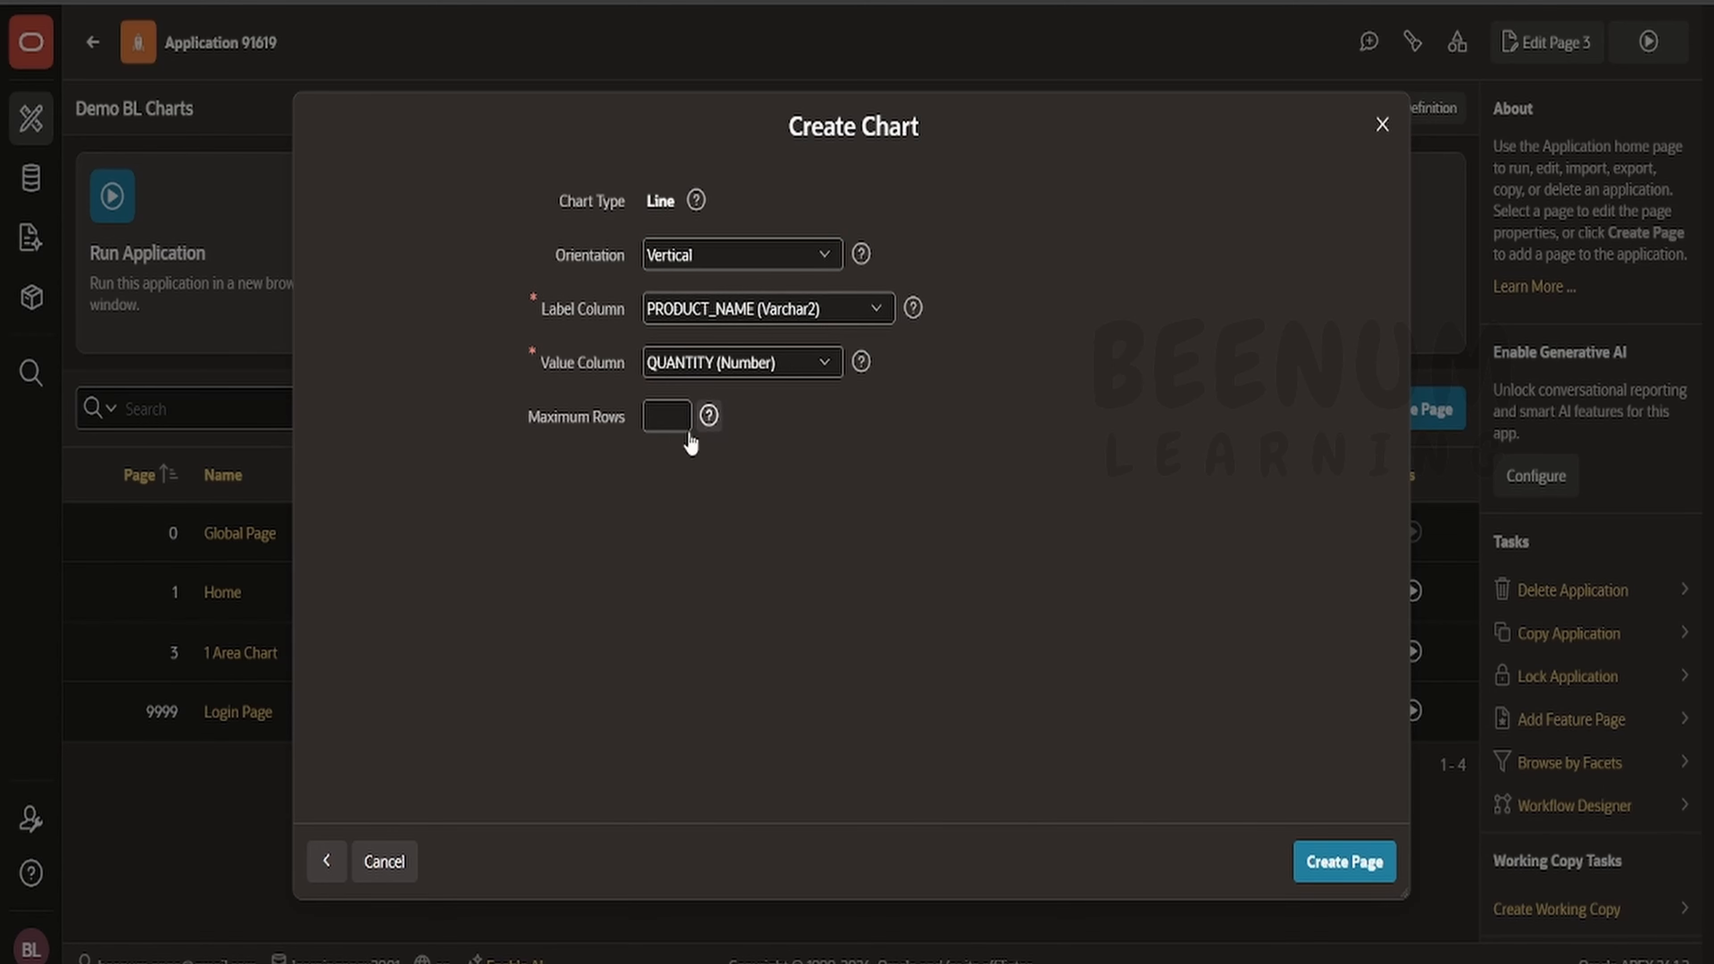
pyautogui.click(711, 422)
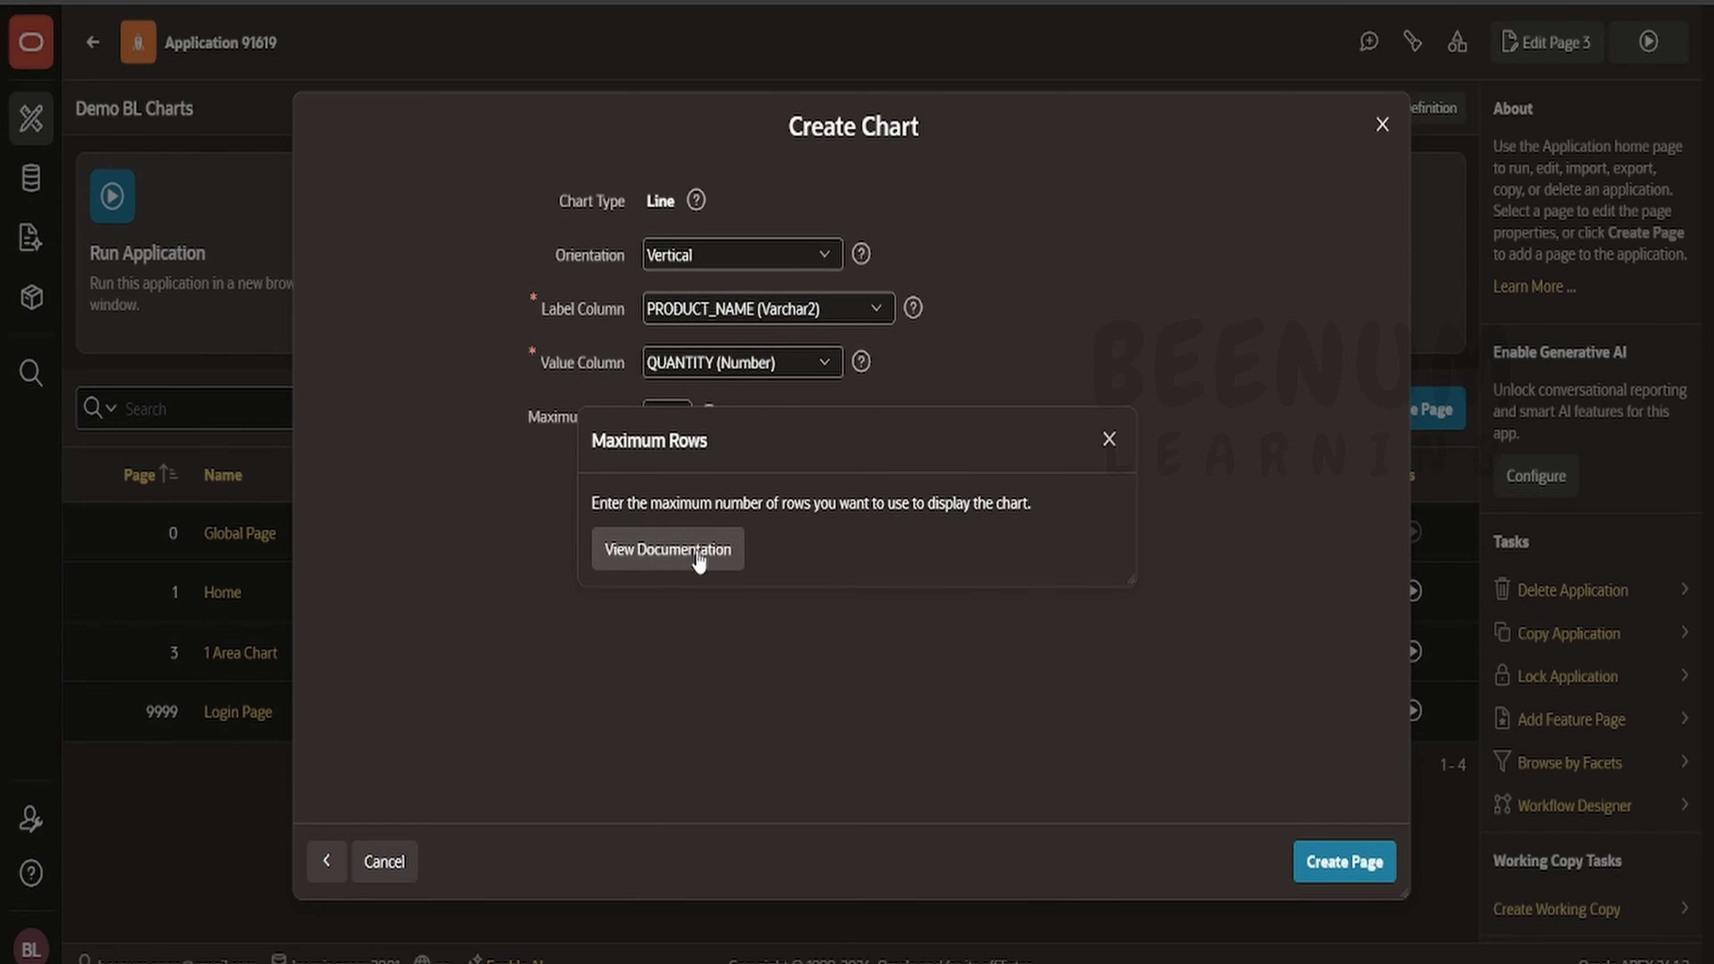
pyautogui.click(1108, 439)
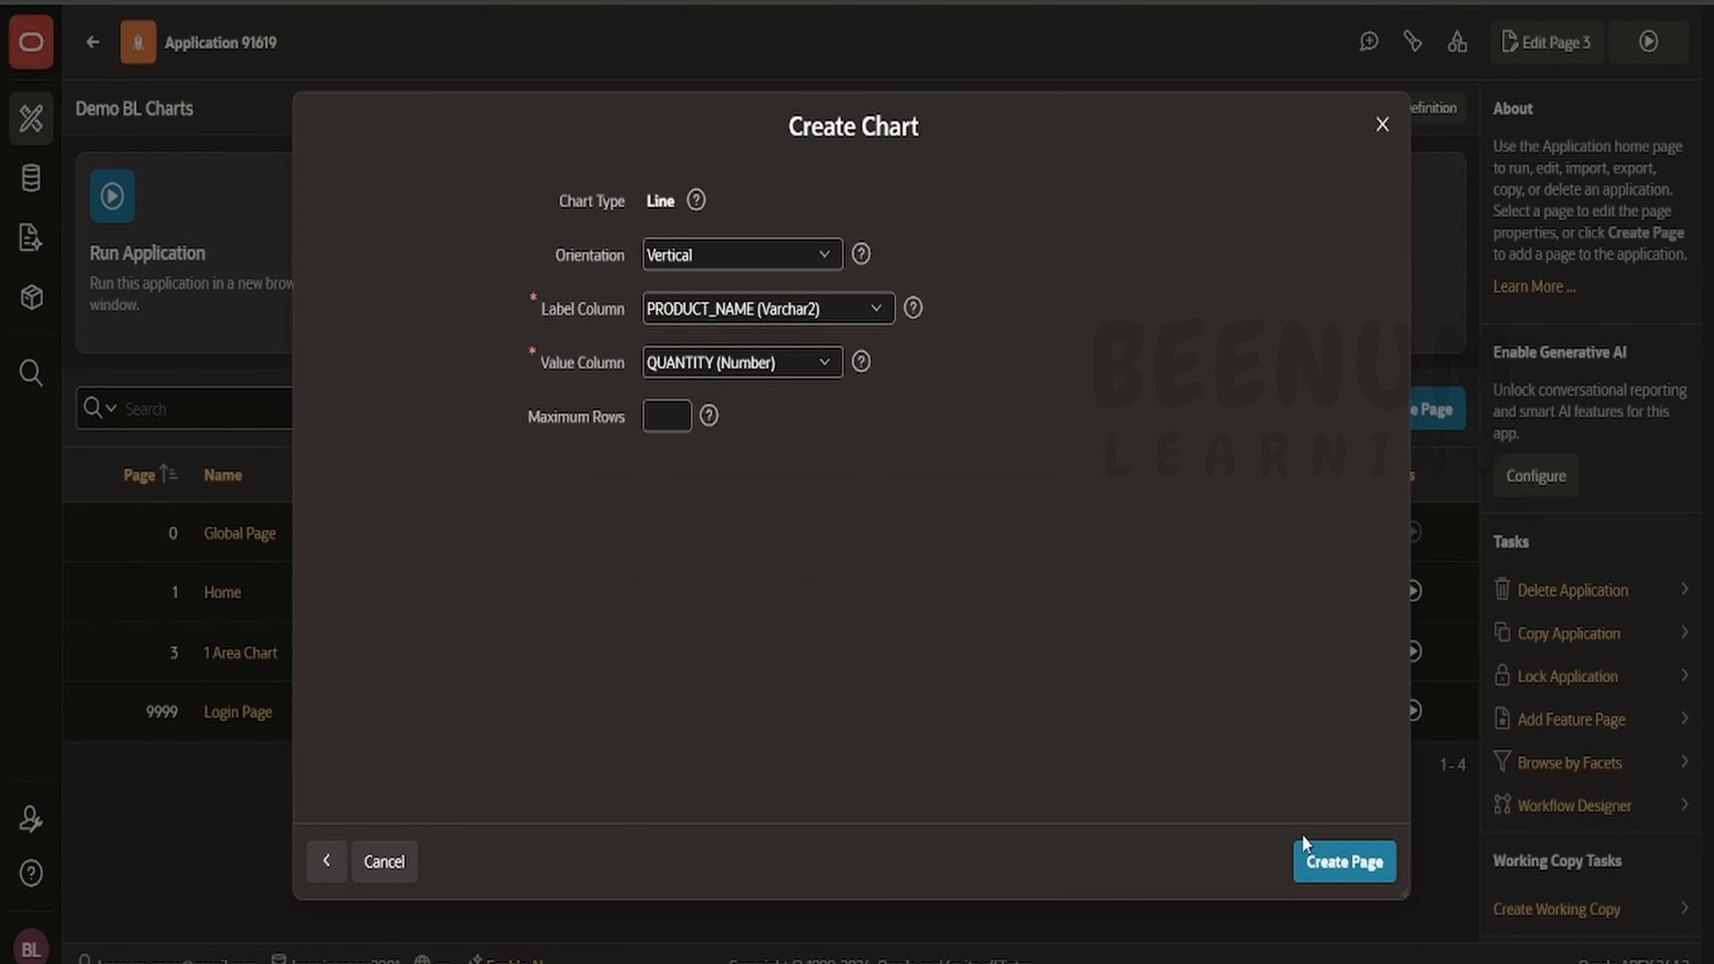
# - Create the chart page and select the 2 Line Chart region
pyautogui.click(1376, 866)
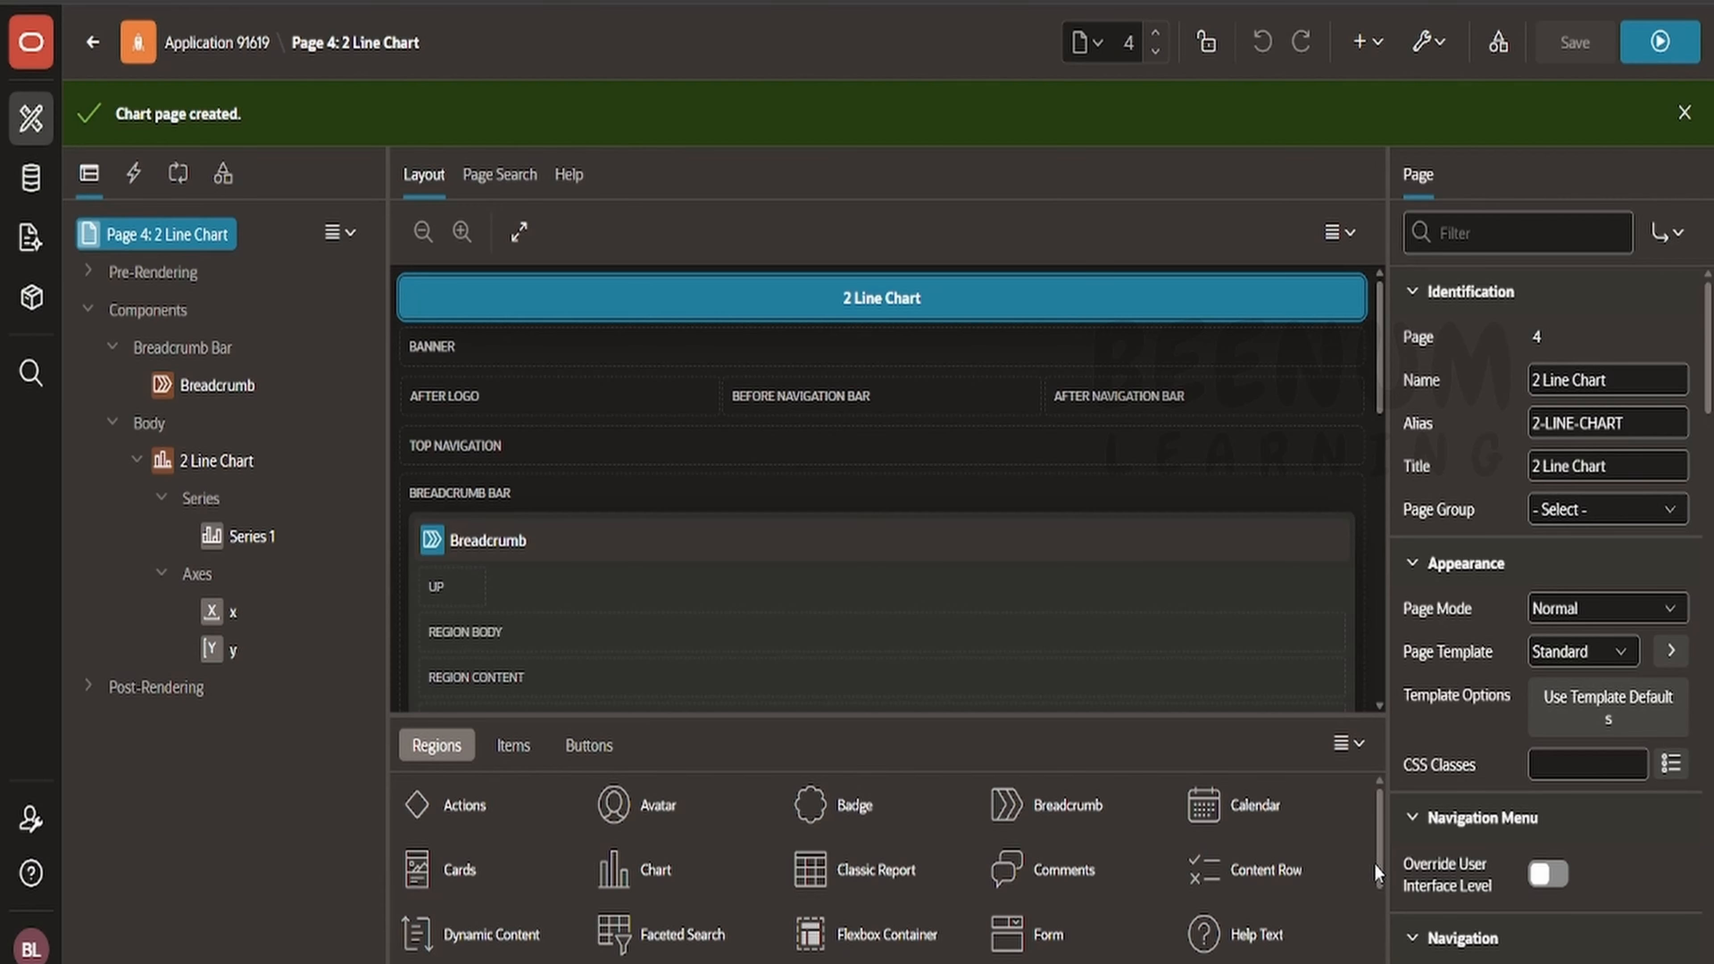
pyautogui.click(197, 460)
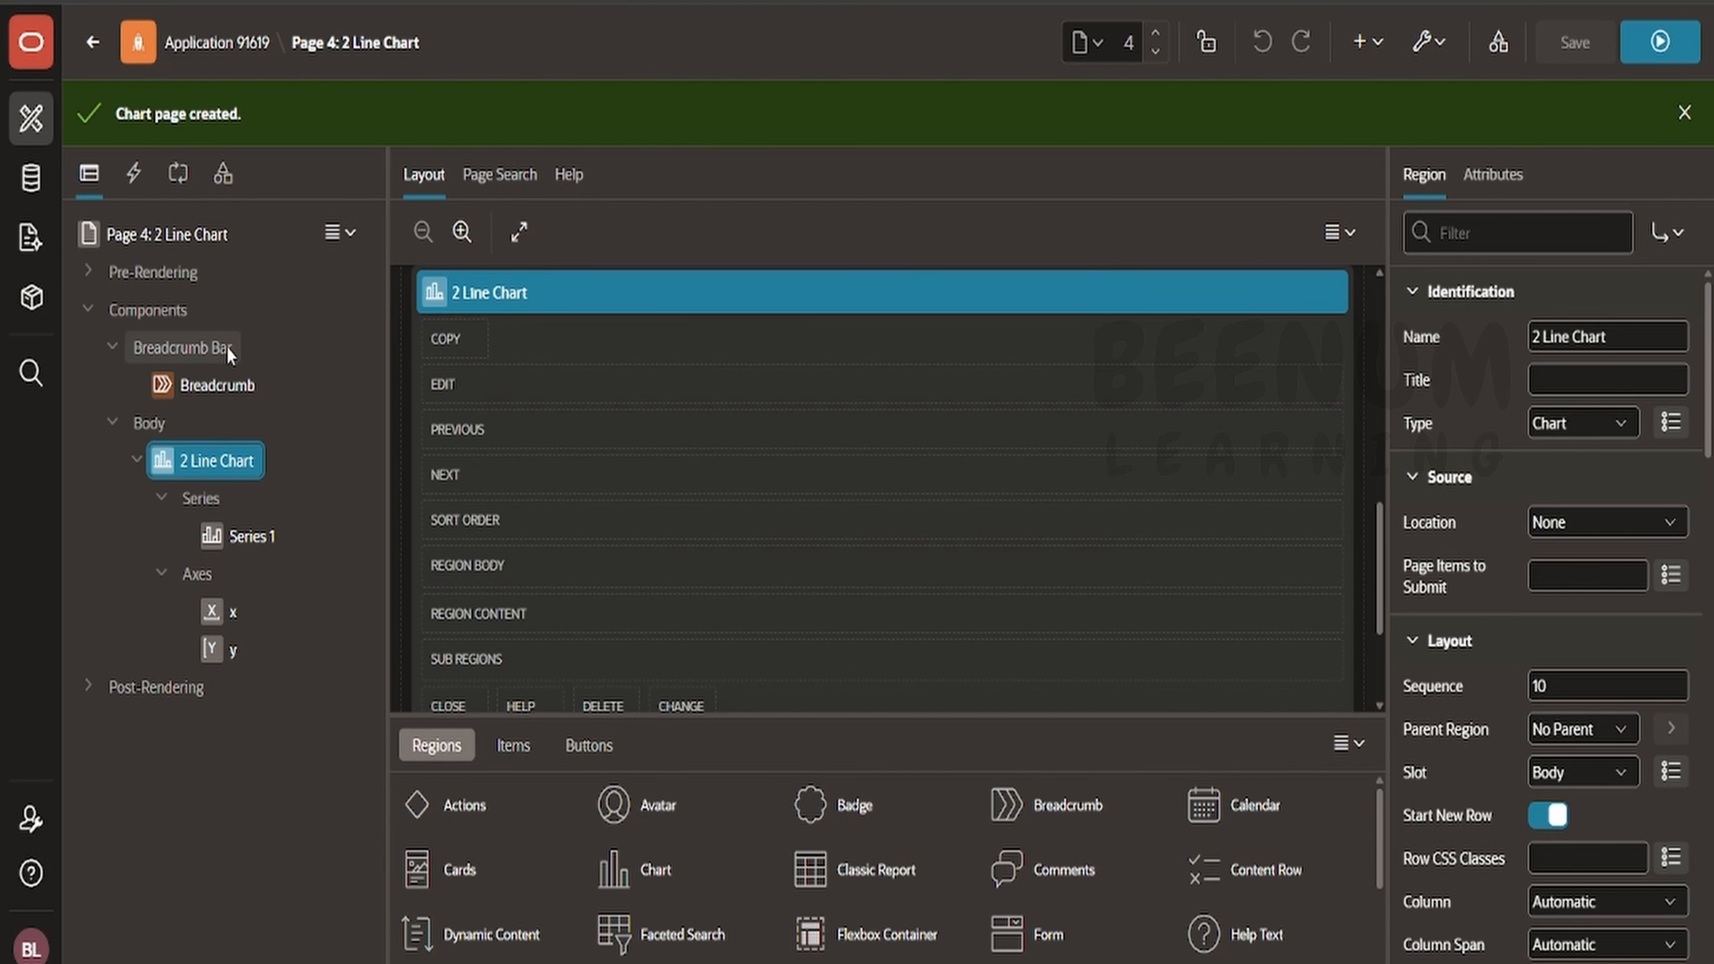
# - Browse the 2 Line Chart region's Region and Attributes properties
pyautogui.click(1494, 177)
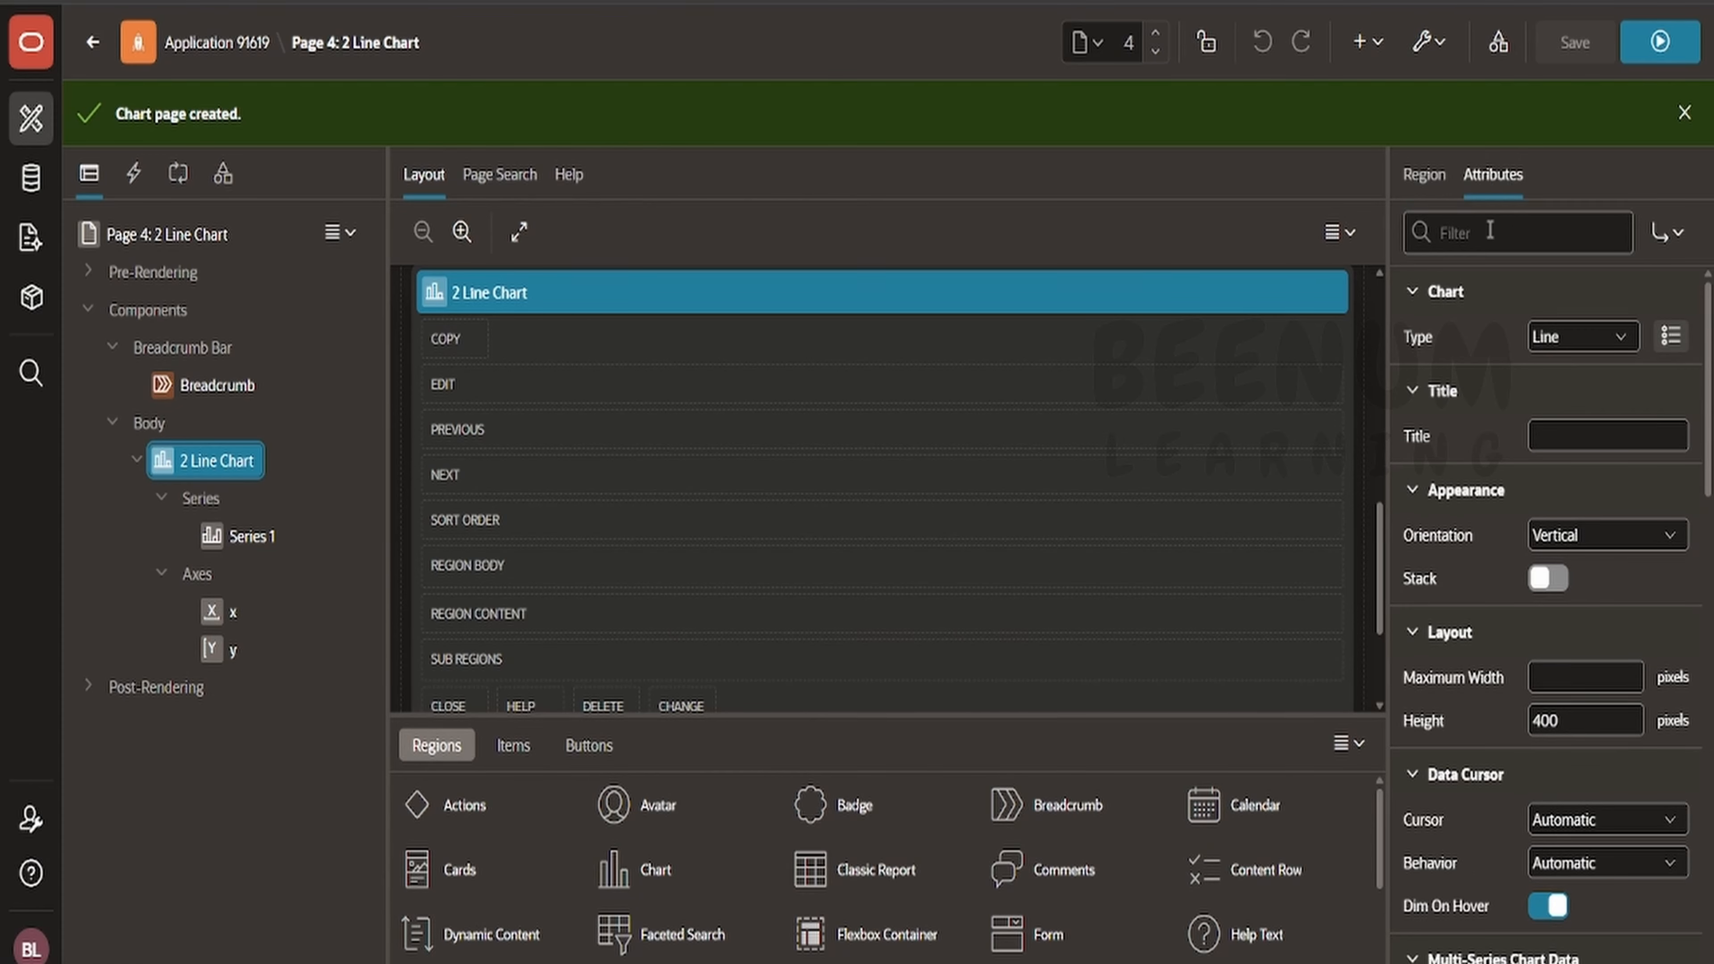
pyautogui.click(1423, 174)
pyautogui.scroll(-5, 1537, 652)
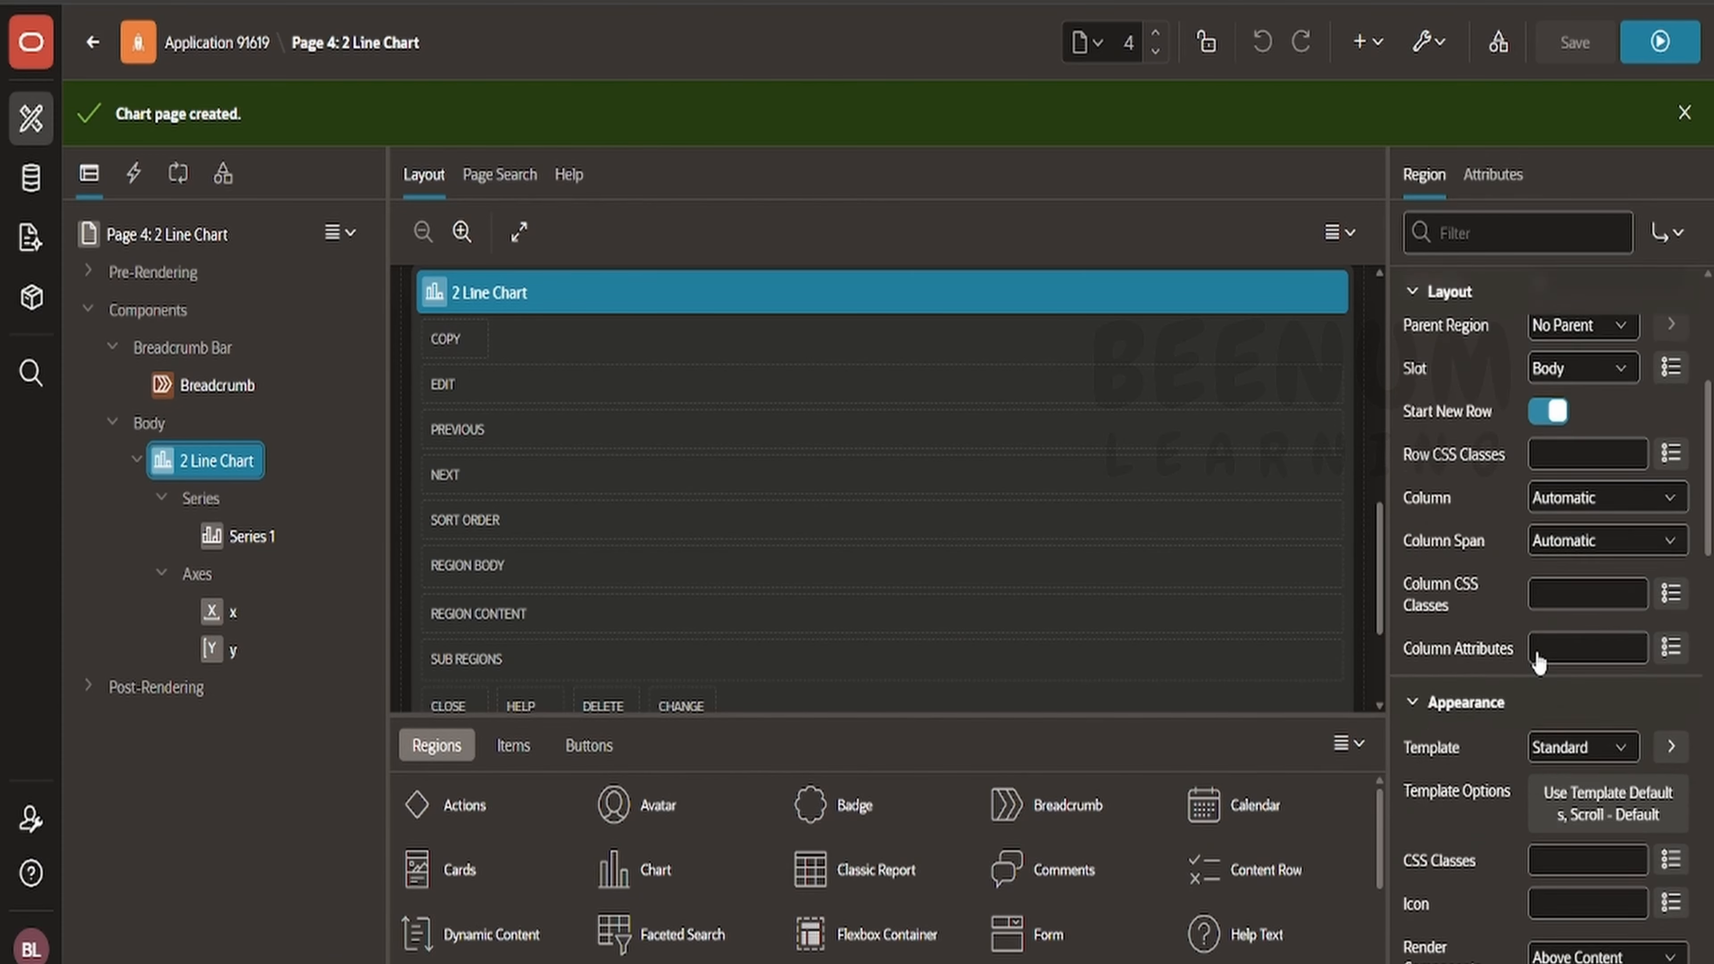
pyautogui.scroll(-15, 1539, 662)
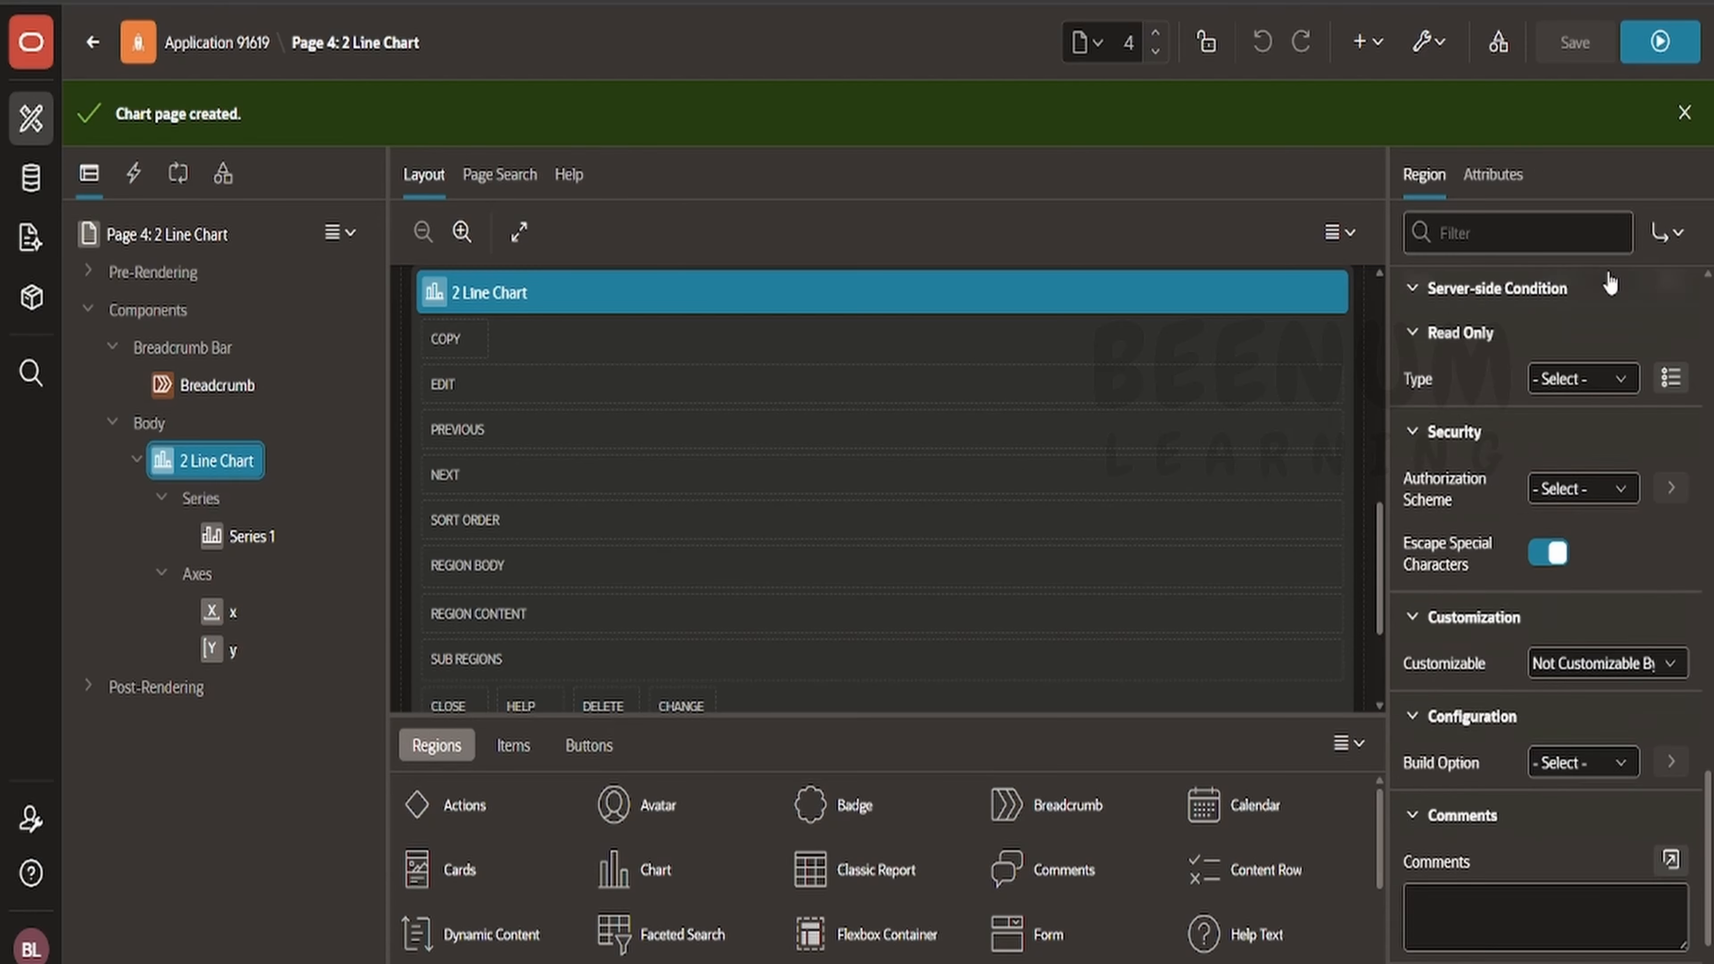
pyautogui.click(1493, 175)
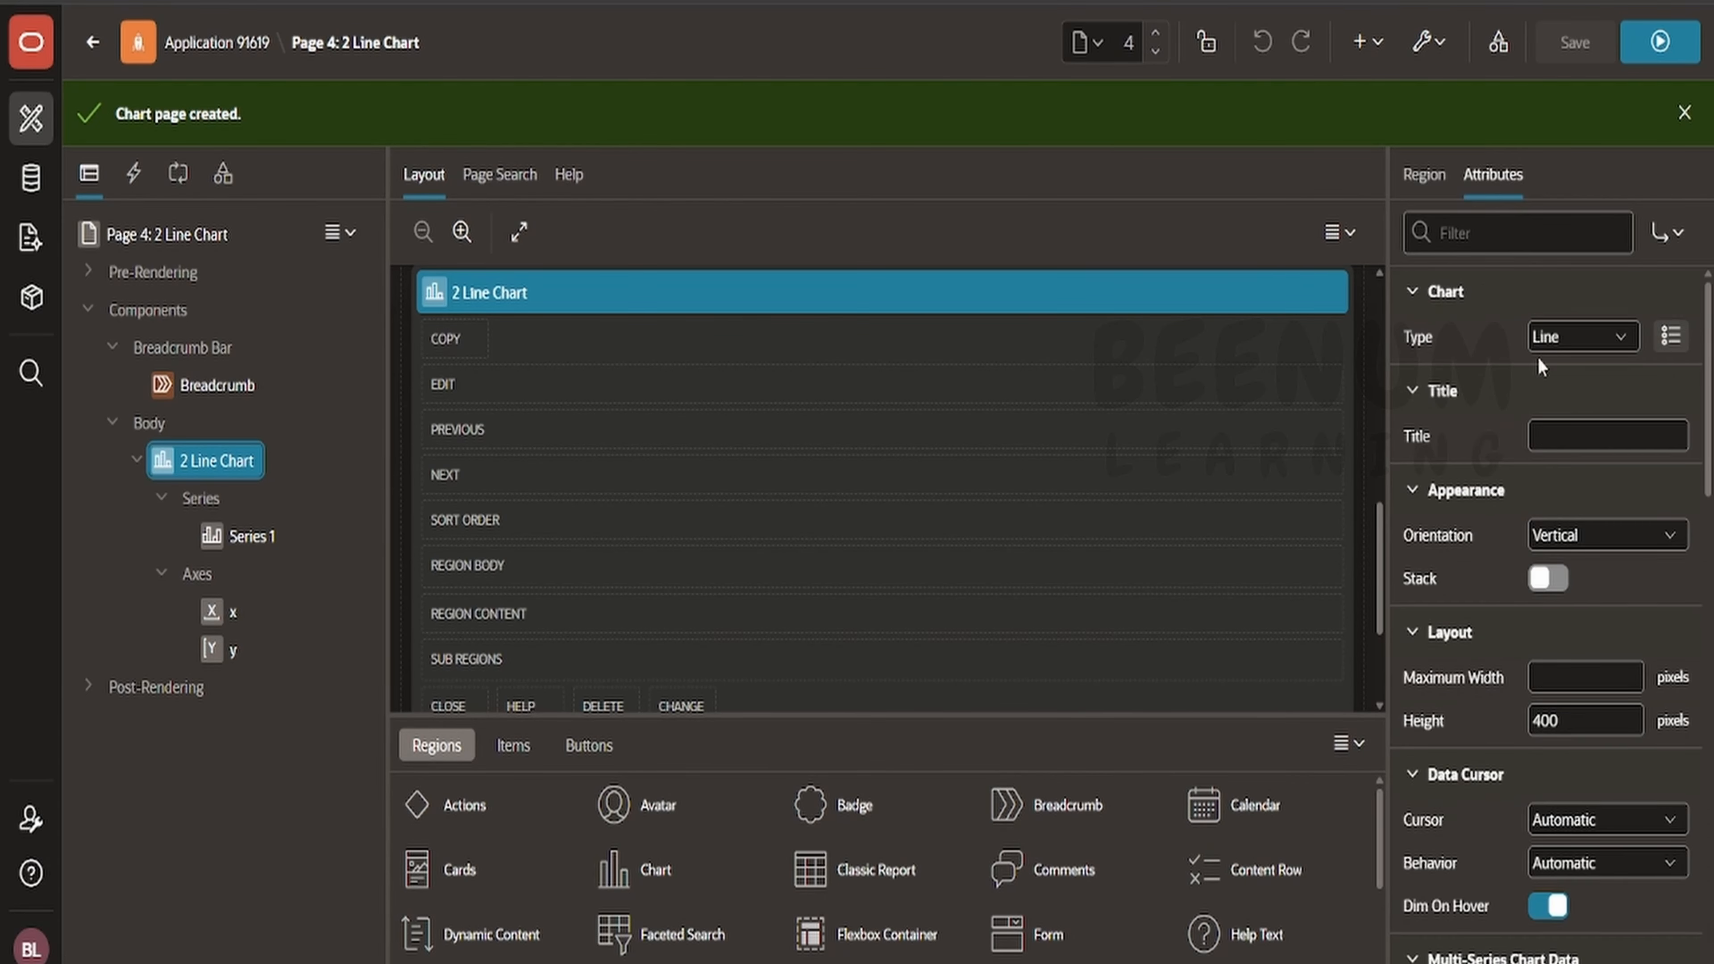
pyautogui.scroll(-12, 1552, 587)
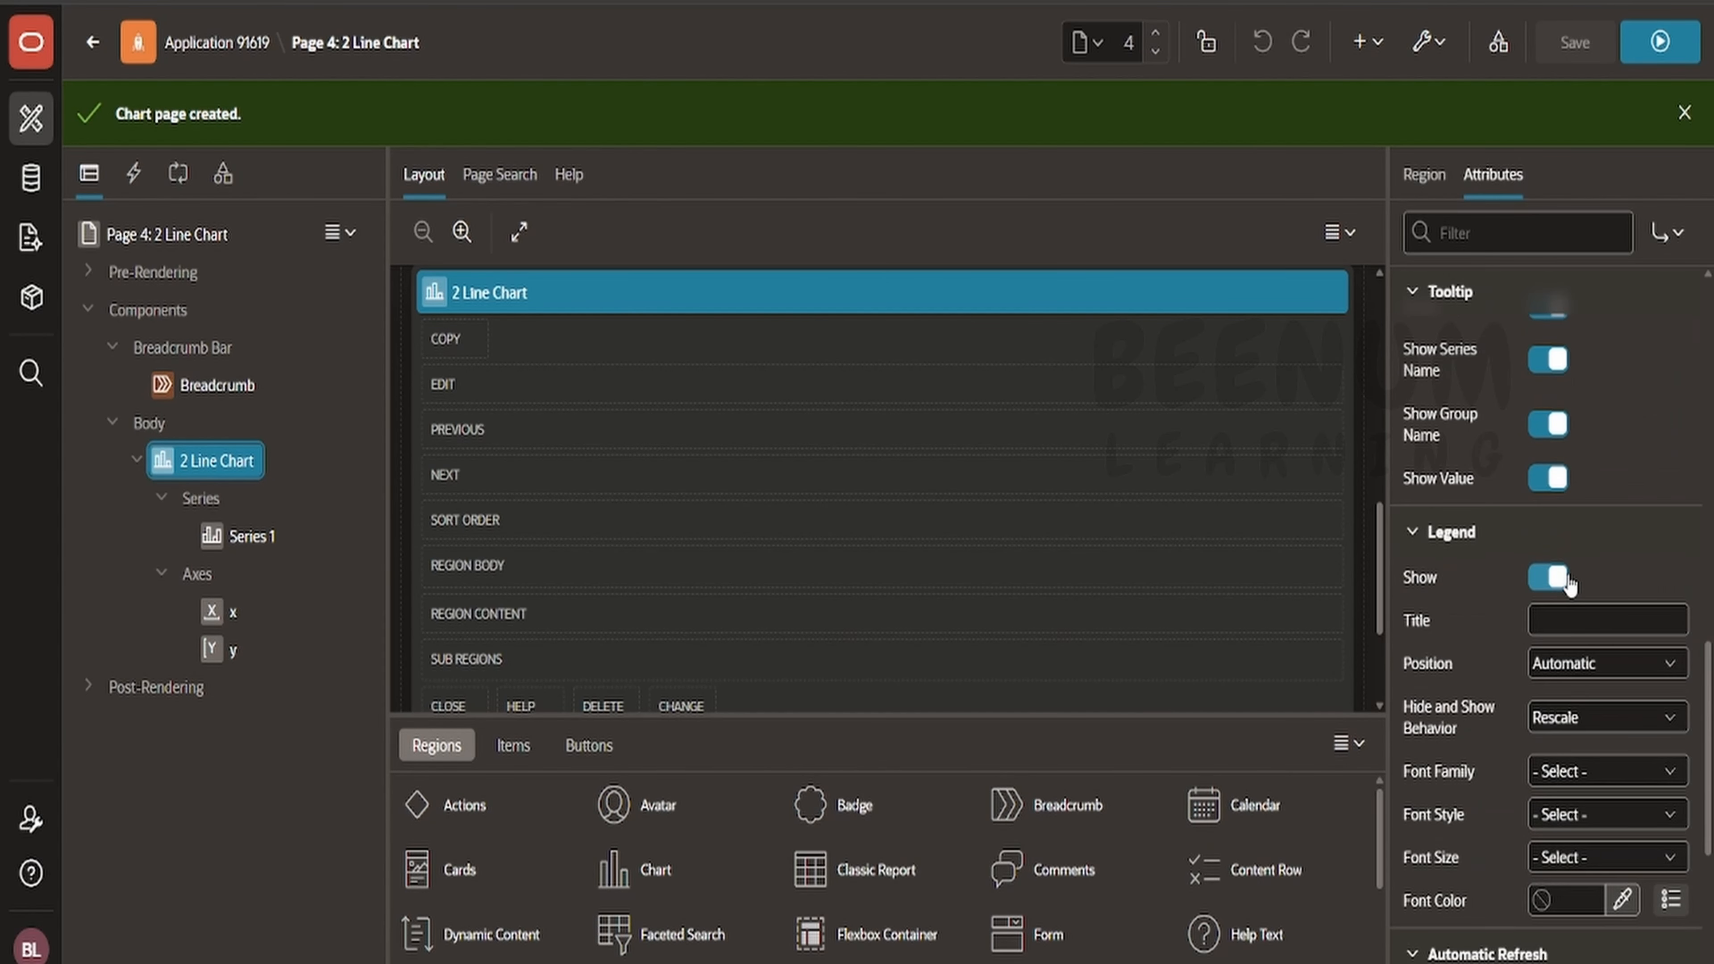
pyautogui.scroll(6, 1569, 580)
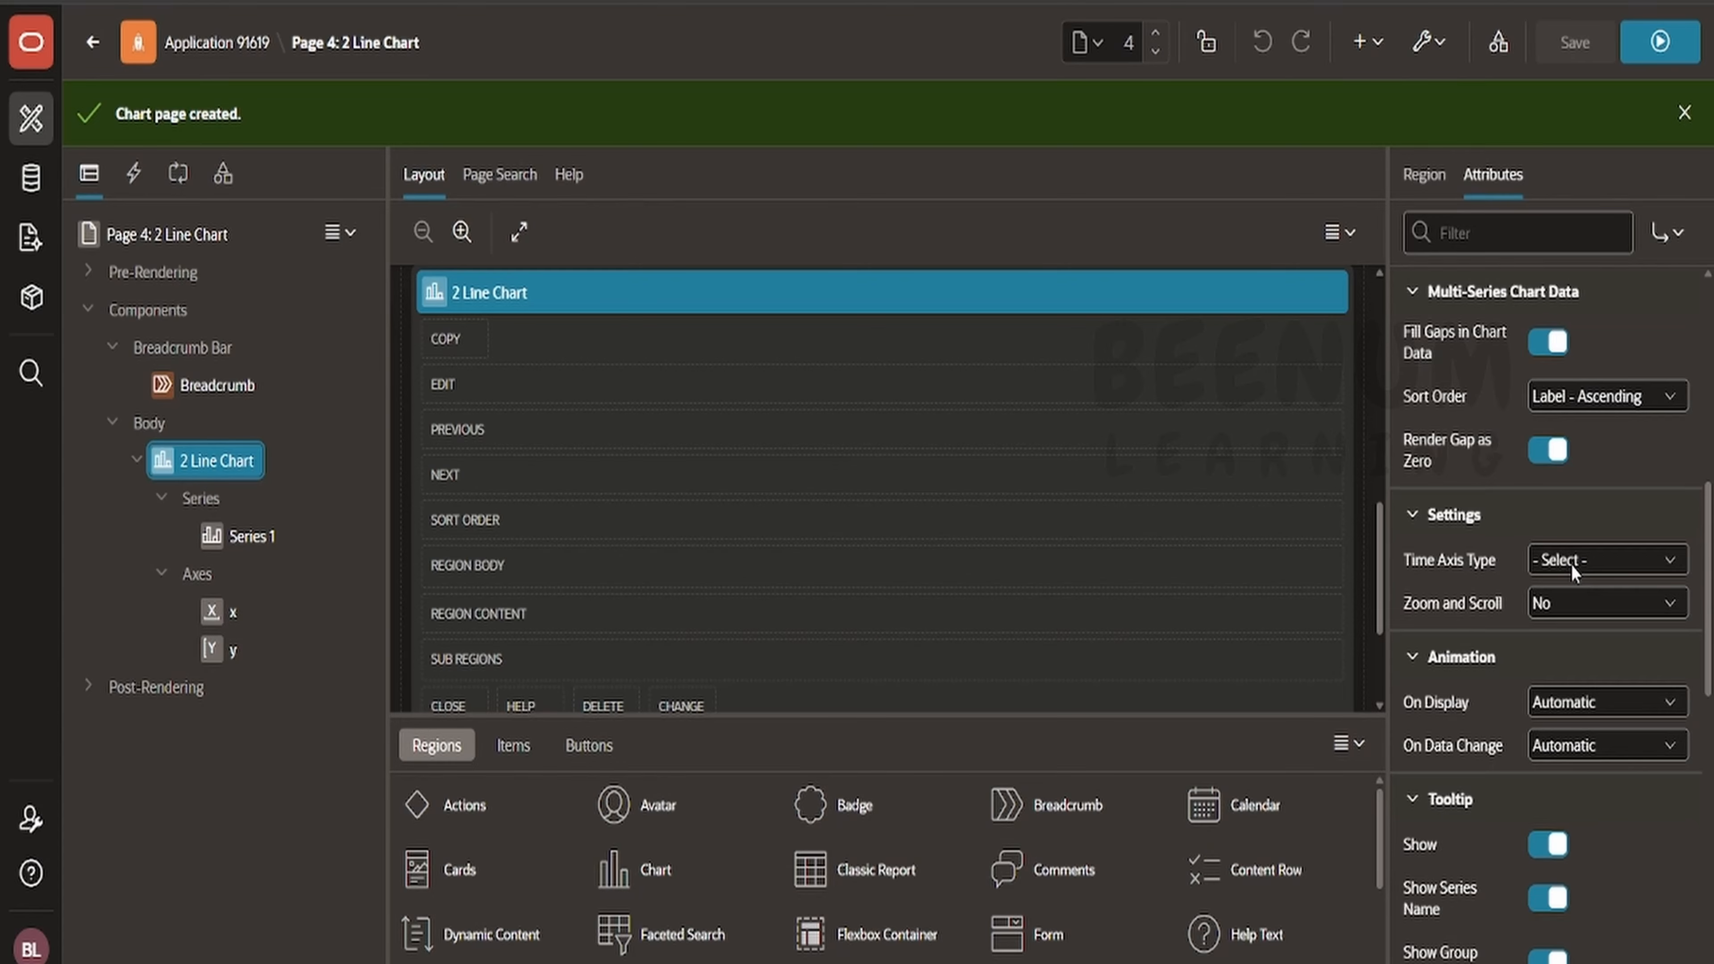
pyautogui.scroll(-10, 1571, 565)
pyautogui.scroll(-1, 1571, 557)
pyautogui.scroll(8, 1568, 540)
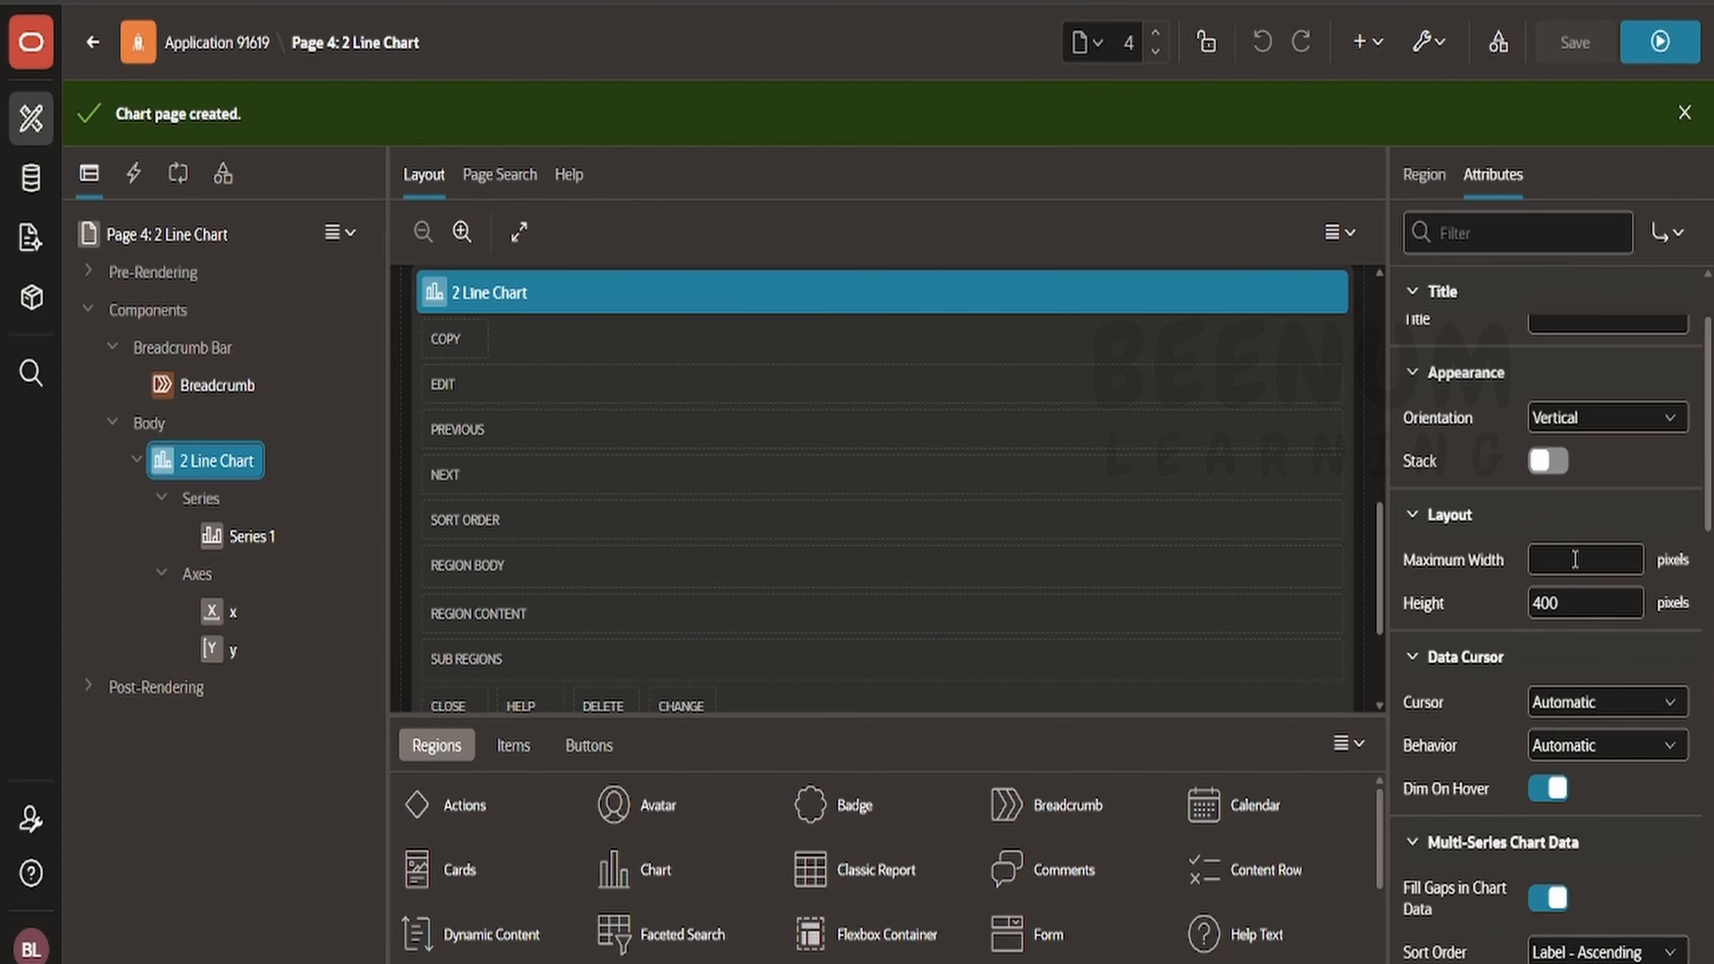
pyautogui.scroll(3, 1559, 432)
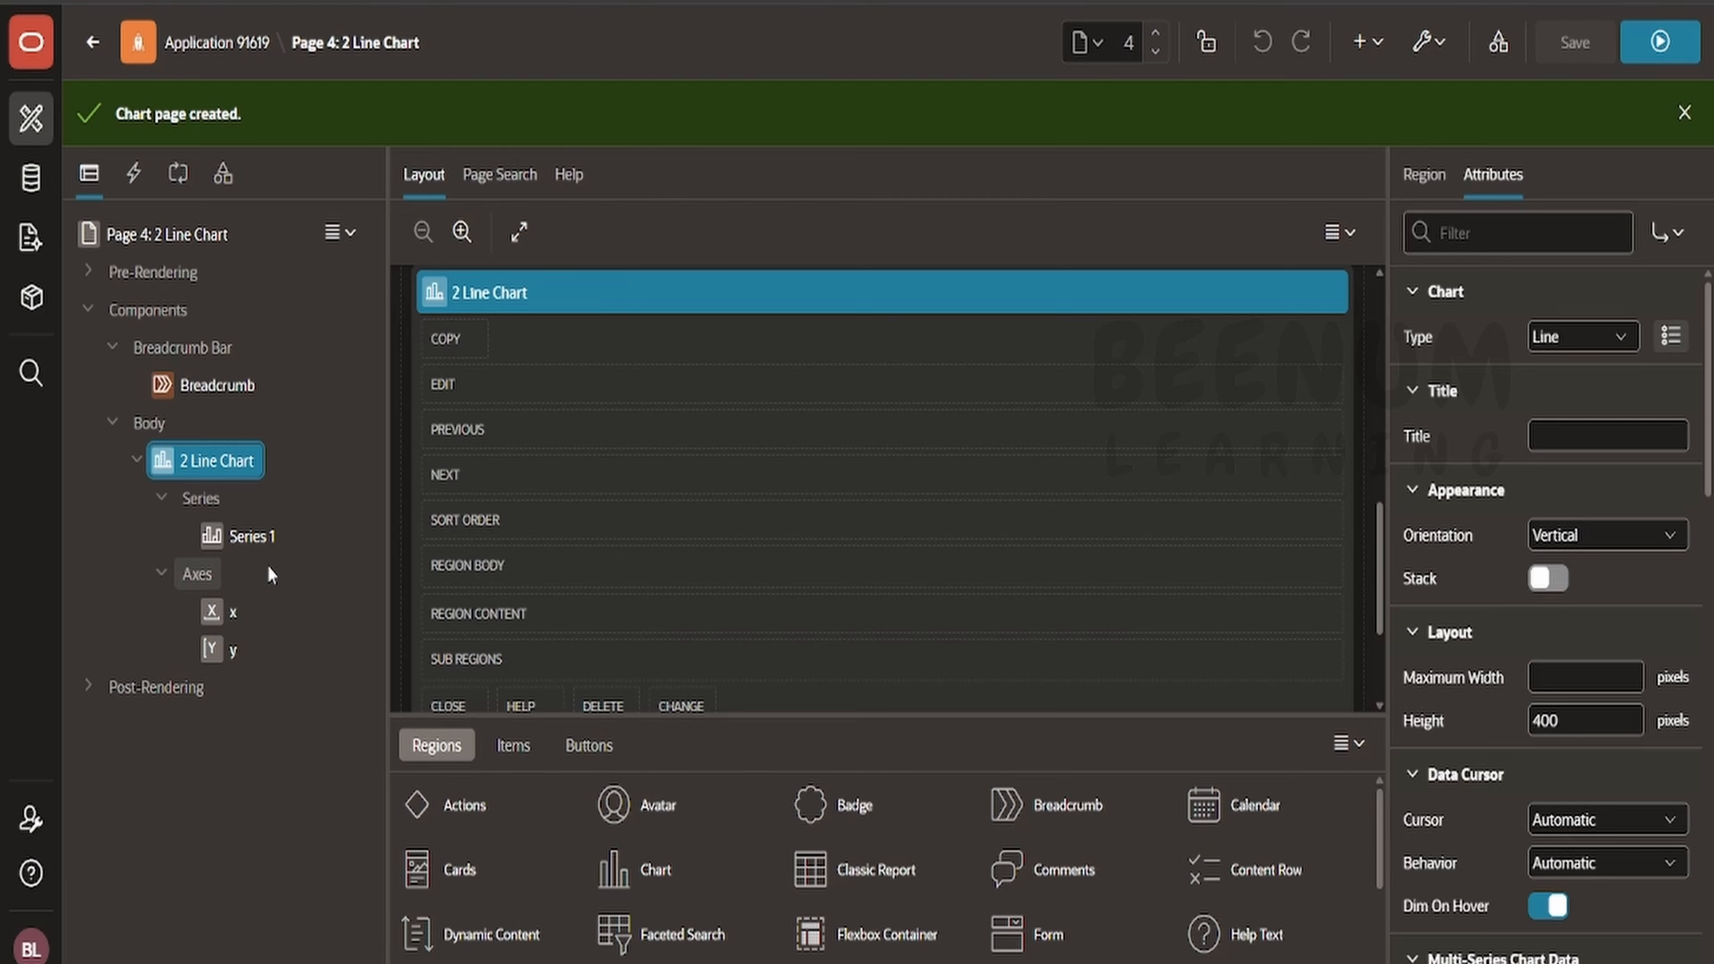
# - Rename the Series 1 series to Skill Store 1, matching the customer in its query, and save the page
pyautogui.click(249, 537)
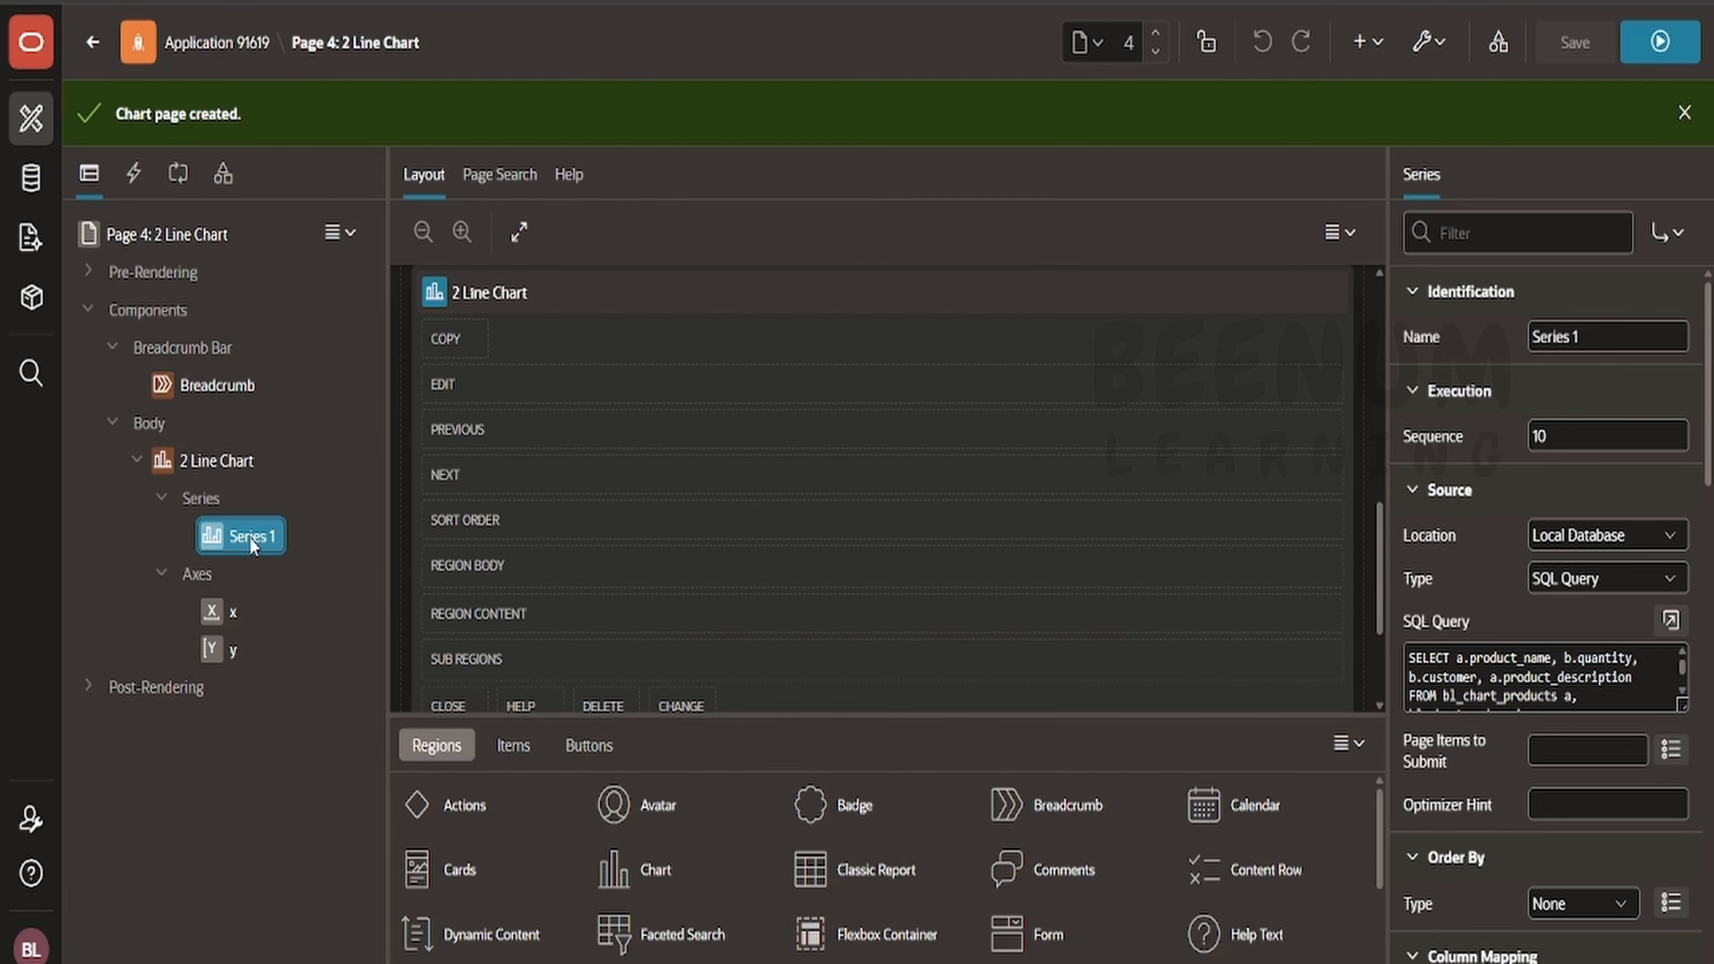
pyautogui.scroll(-2, 1615, 705)
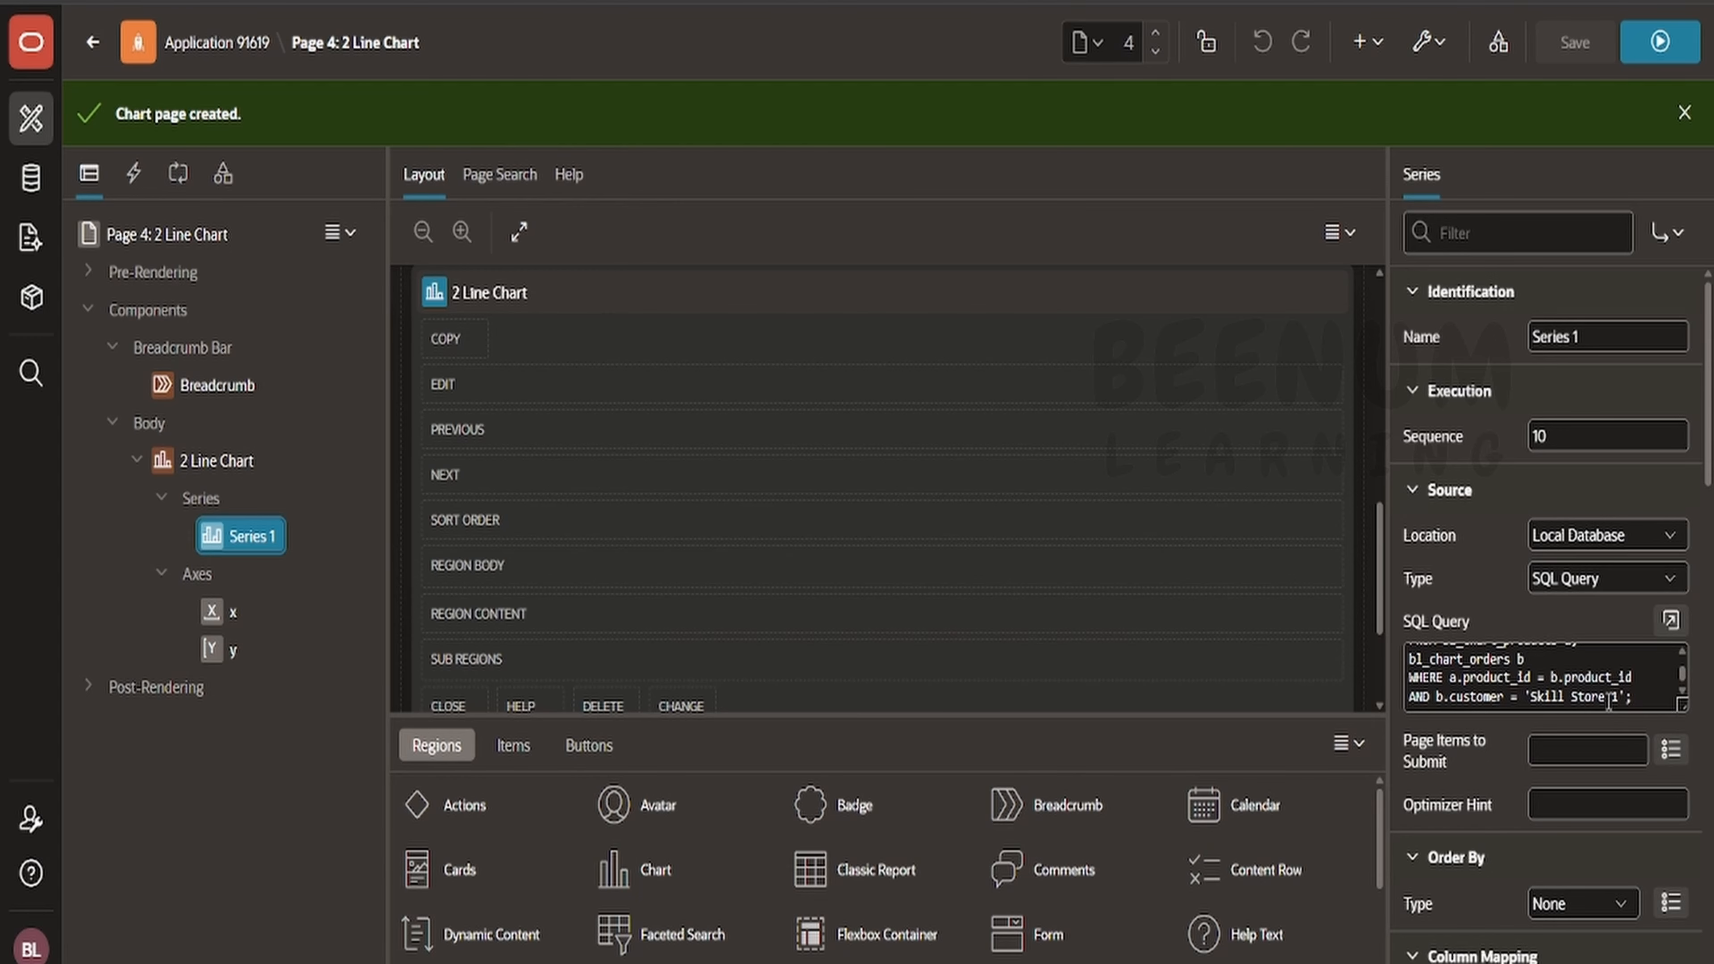
pyautogui.moveTo(1618, 698); pyautogui.dragTo(1529, 699)
pyautogui.hotkey('ctrl', 'c')
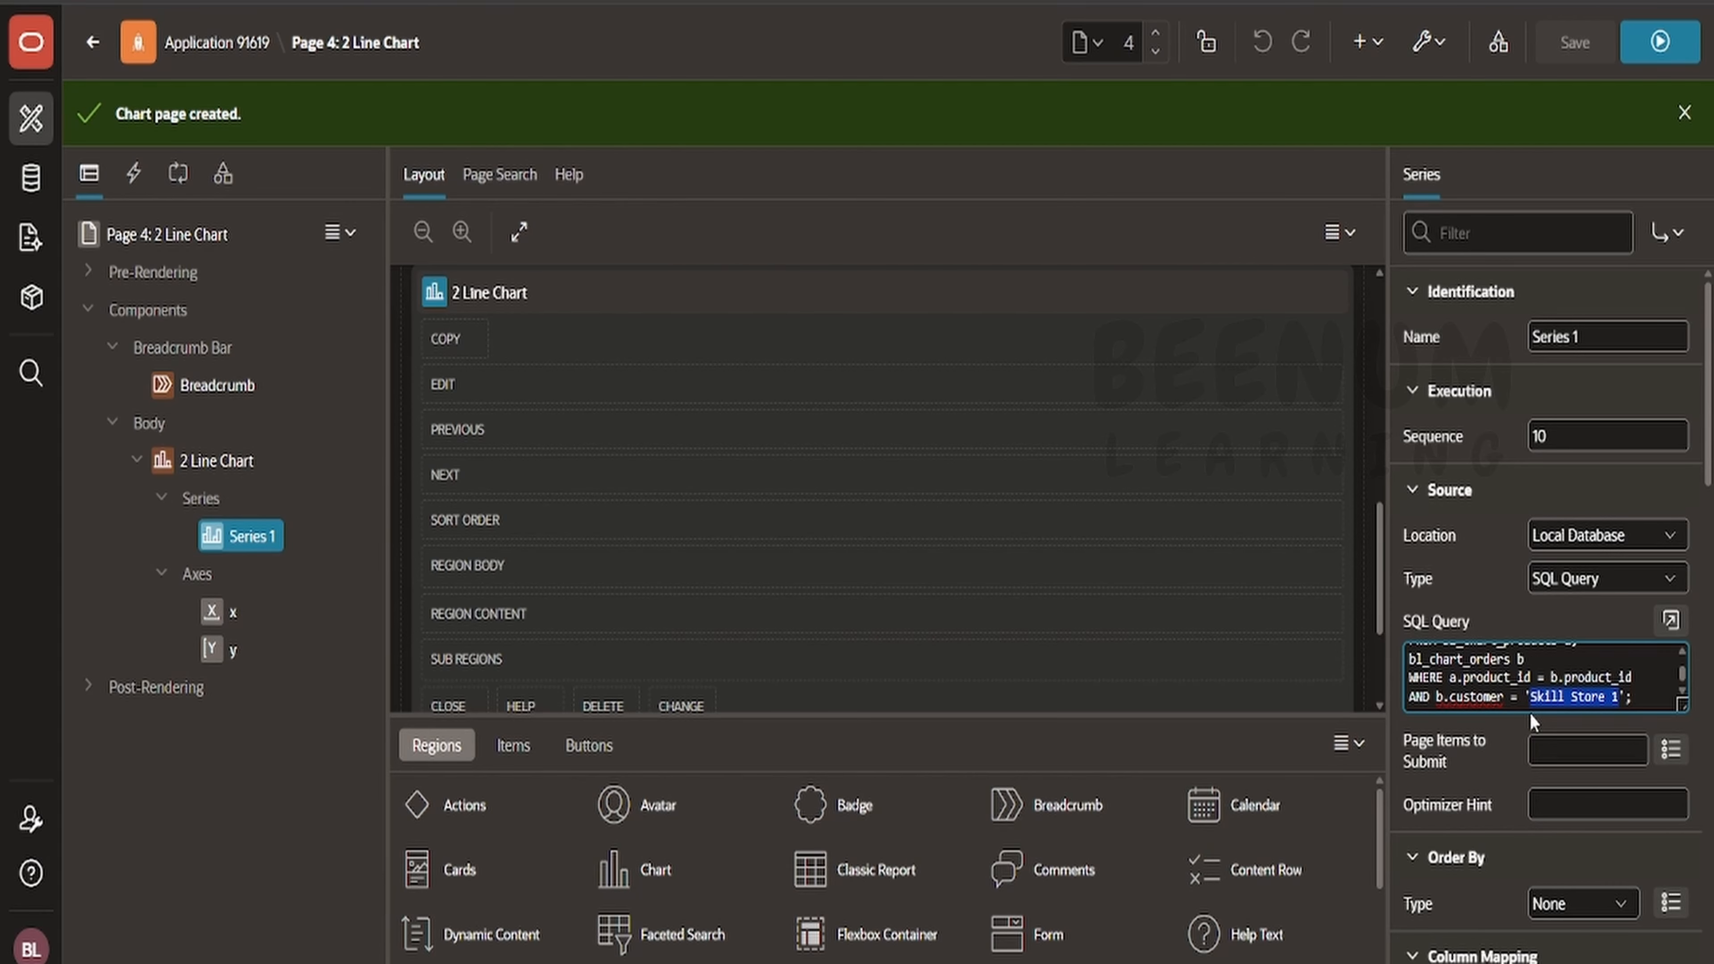
pyautogui.click(1635, 333)
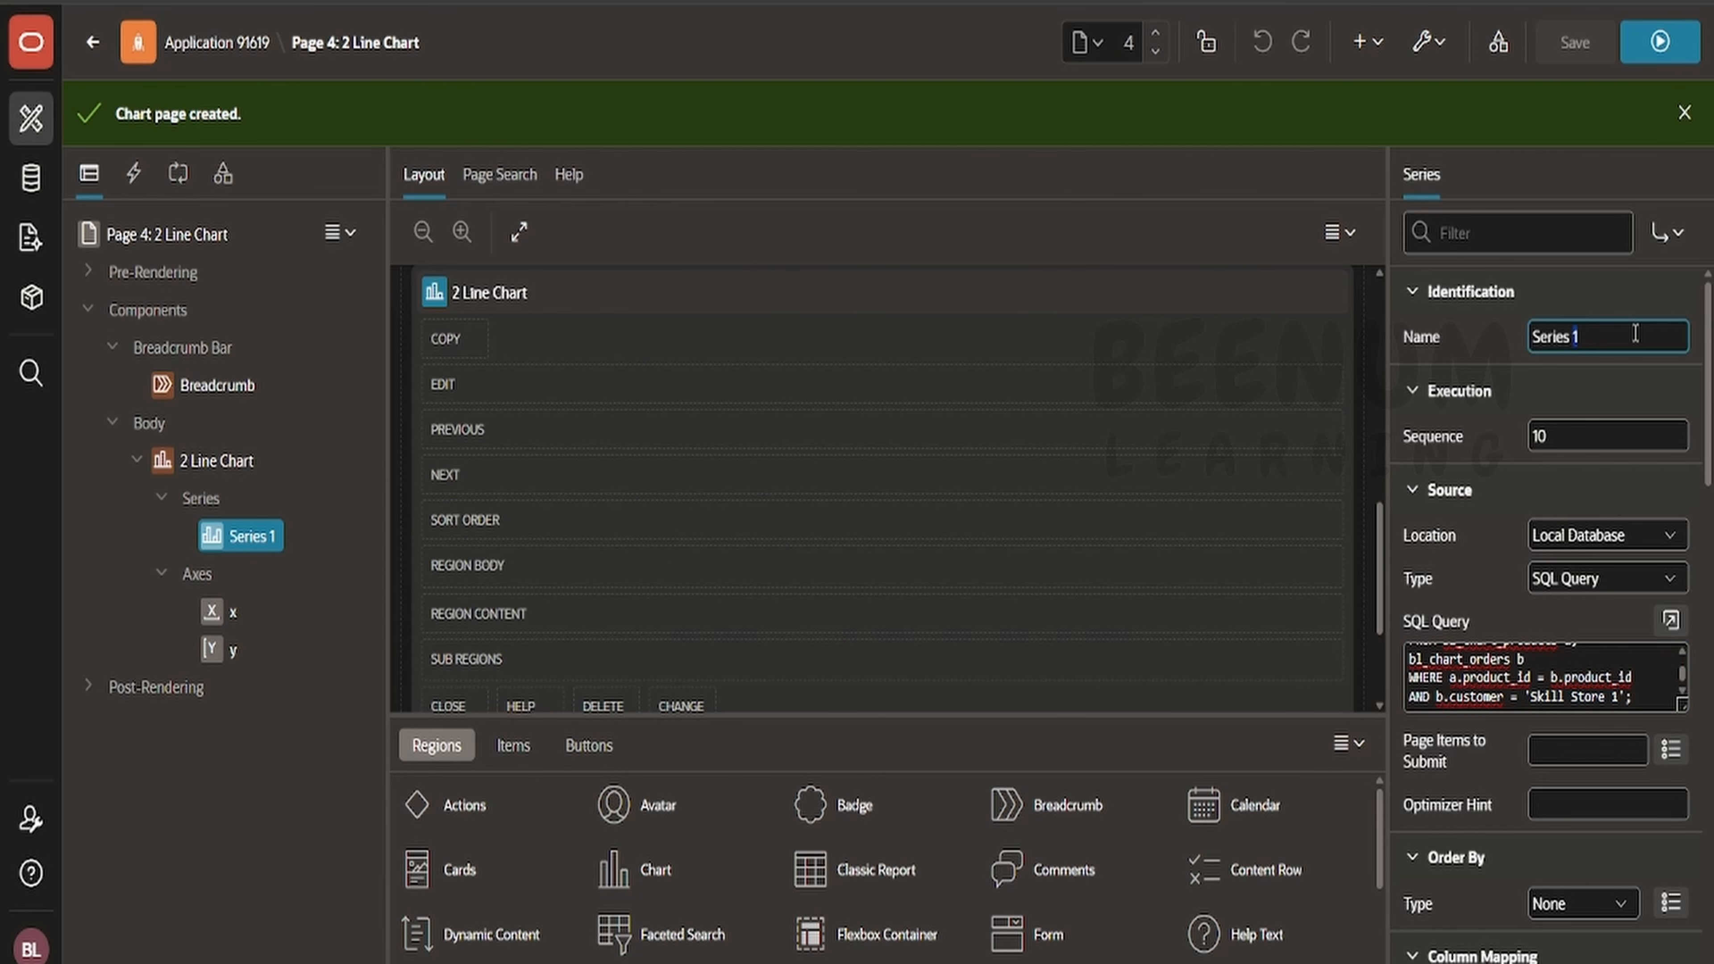
pyautogui.press('BackSpace')
pyautogui.hotkey('ctrl', 'v')
pyautogui.hotkey('ctrl', 'a')
pyautogui.hotkey('ctrl', 'v')
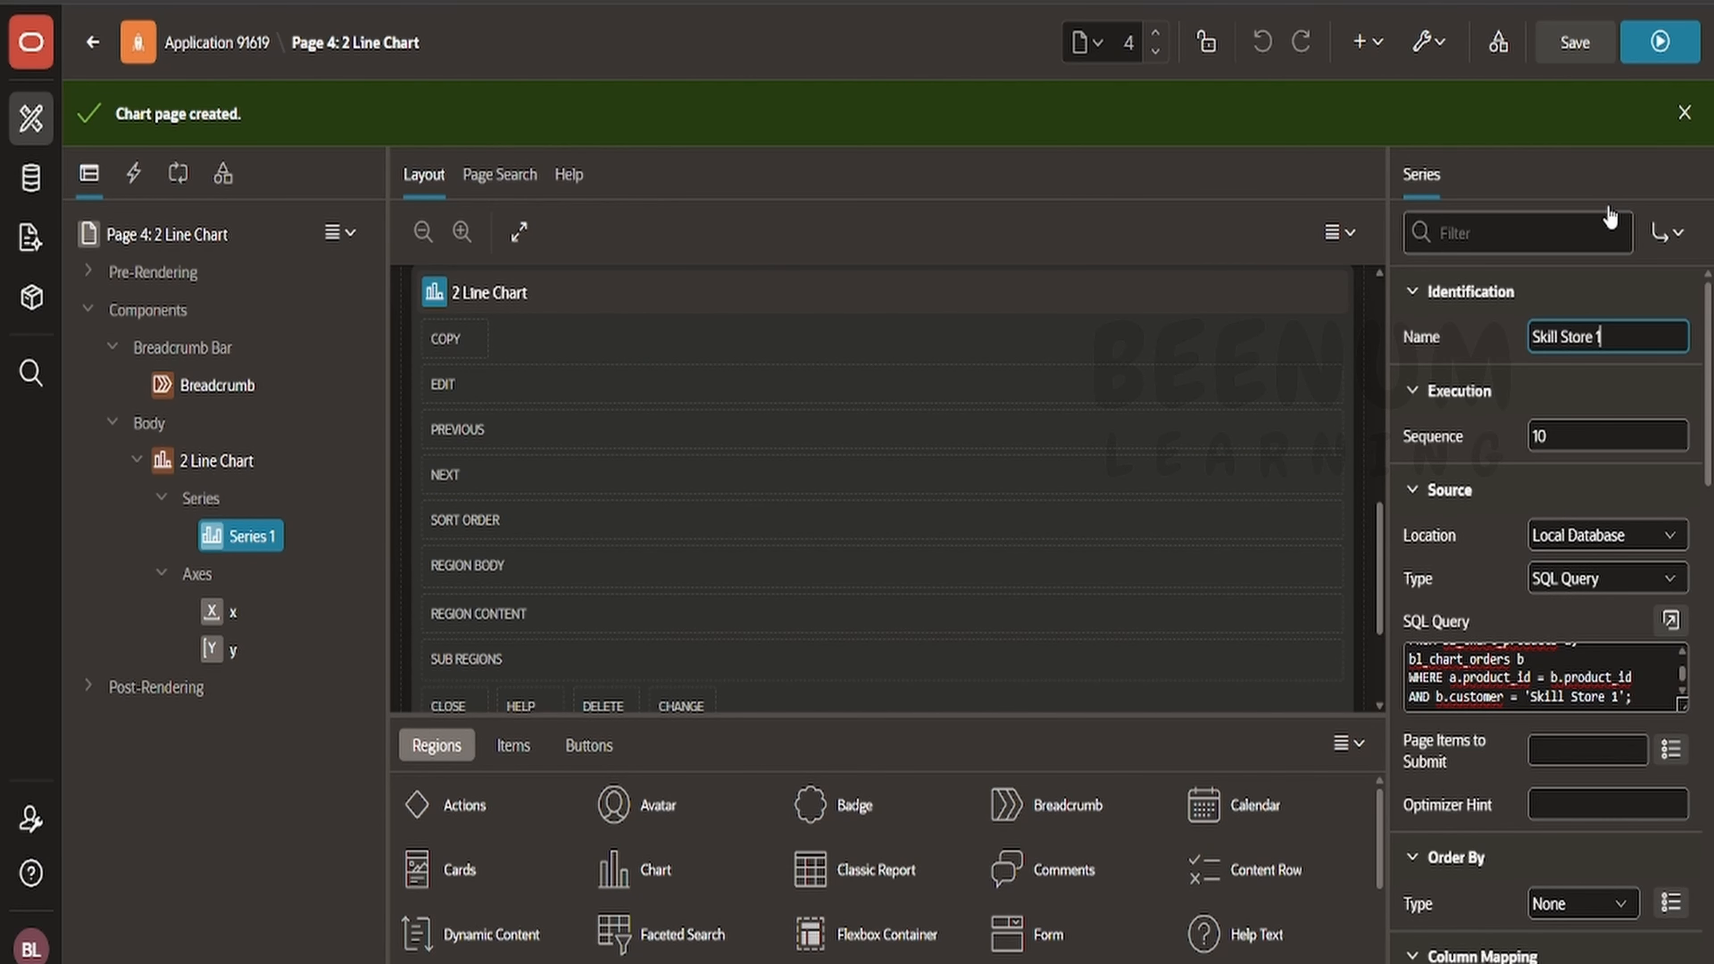
pyautogui.click(1572, 42)
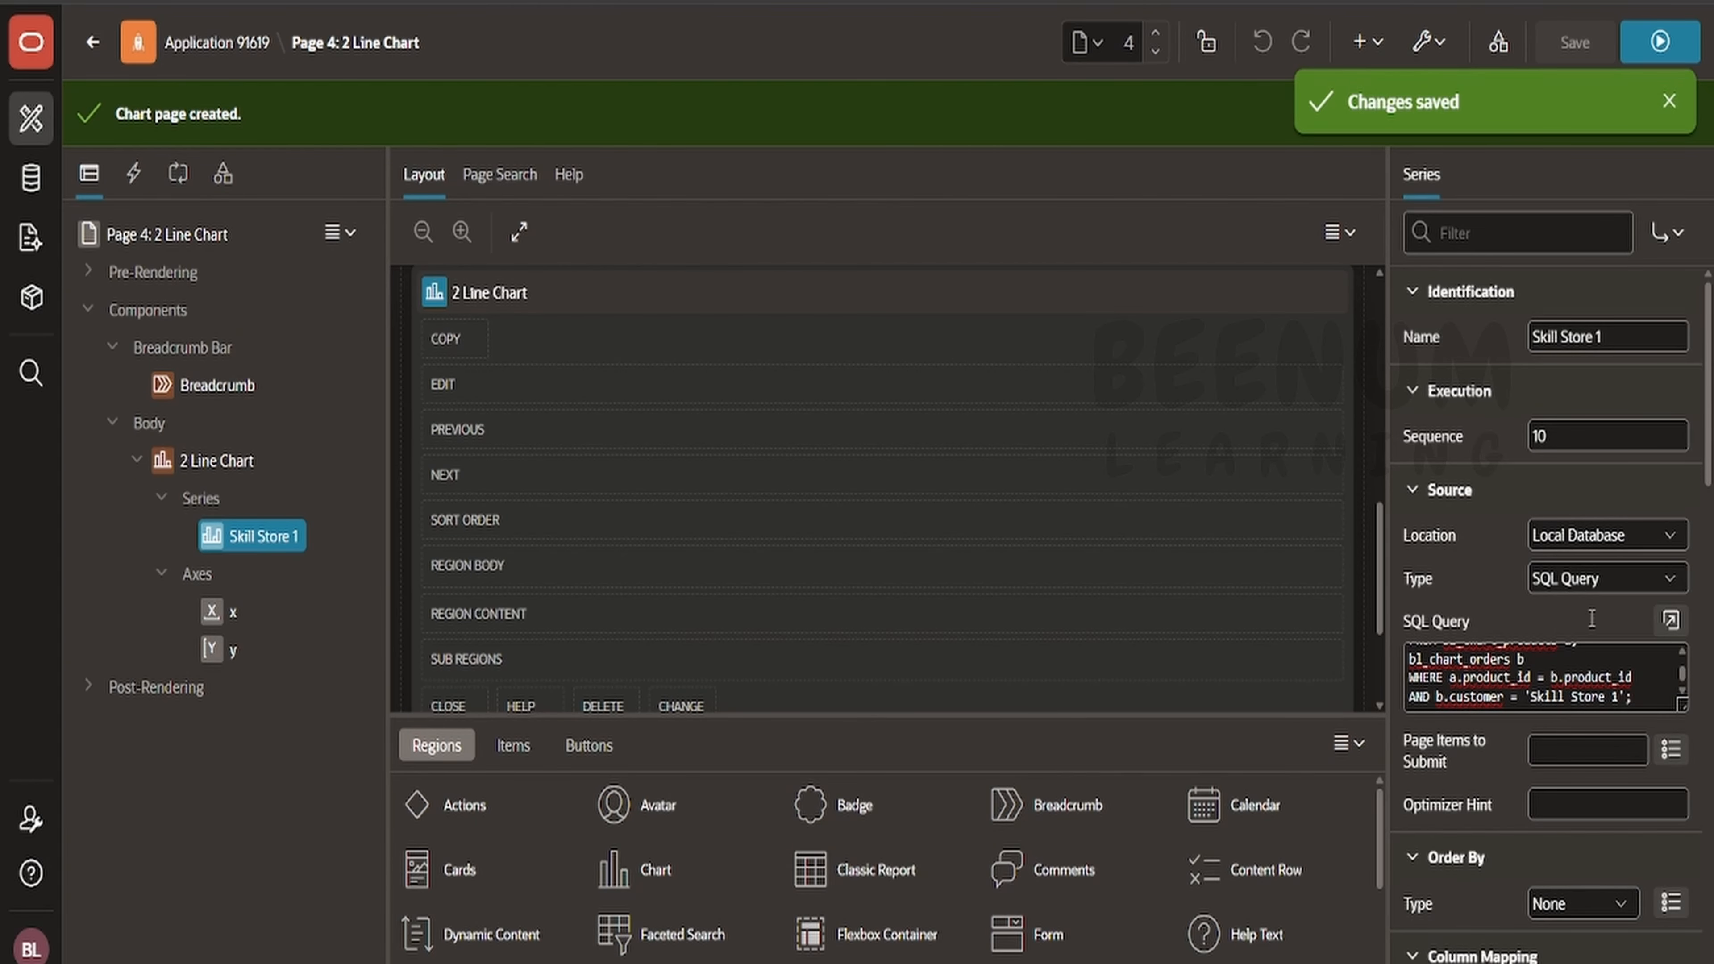
# - Try setting the series' Custom Tooltip to PRODUCT_NAME, then reset it to no selection
pyautogui.scroll(2, 1545, 677)
pyautogui.scroll(-2, 1545, 677)
pyautogui.scroll(-5, 1511, 803)
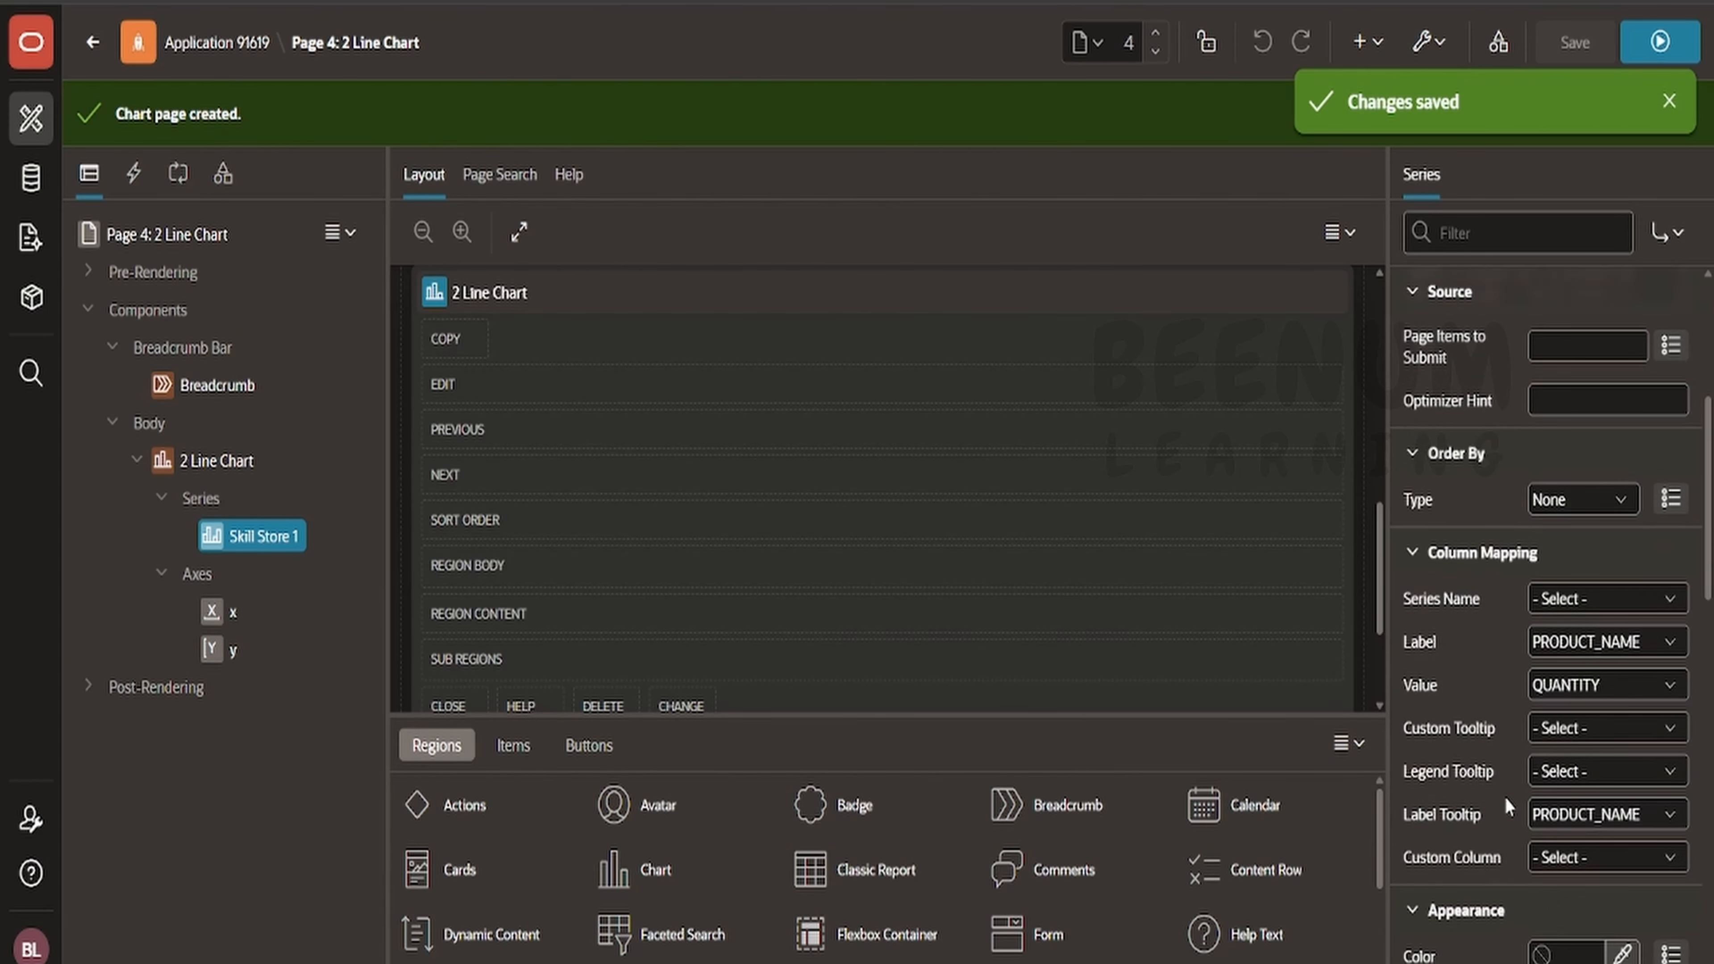
pyautogui.scroll(-2, 1504, 797)
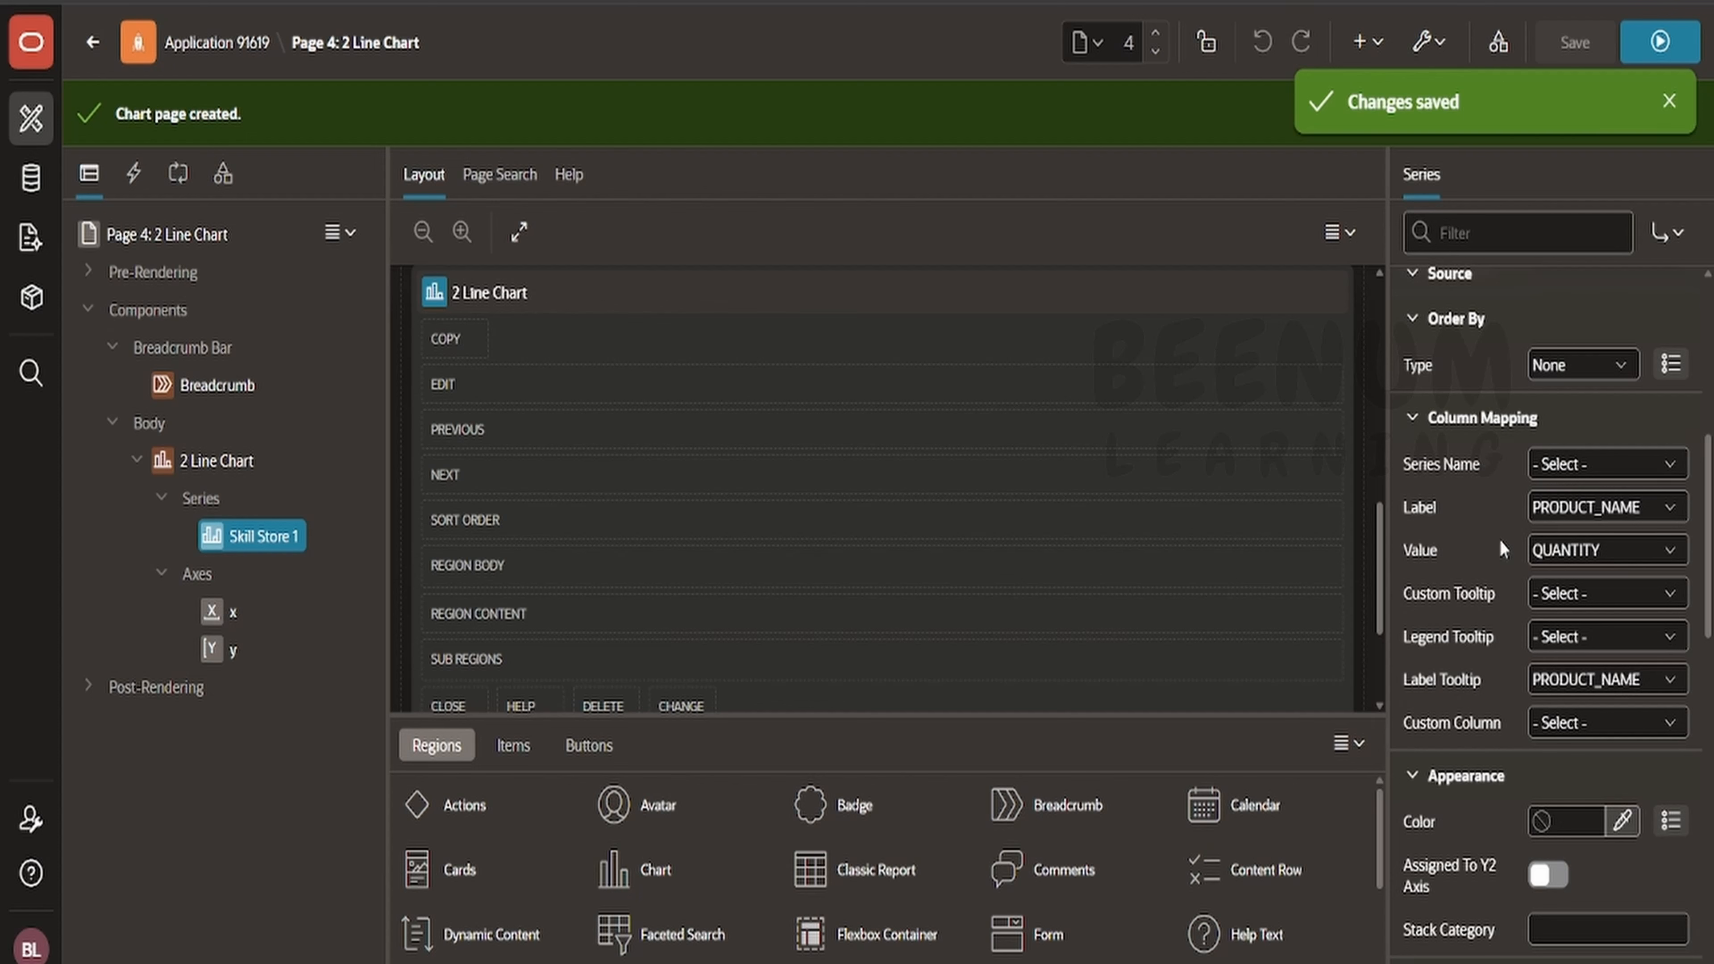
pyautogui.scroll(-4, 1557, 583)
pyautogui.scroll(2, 1563, 520)
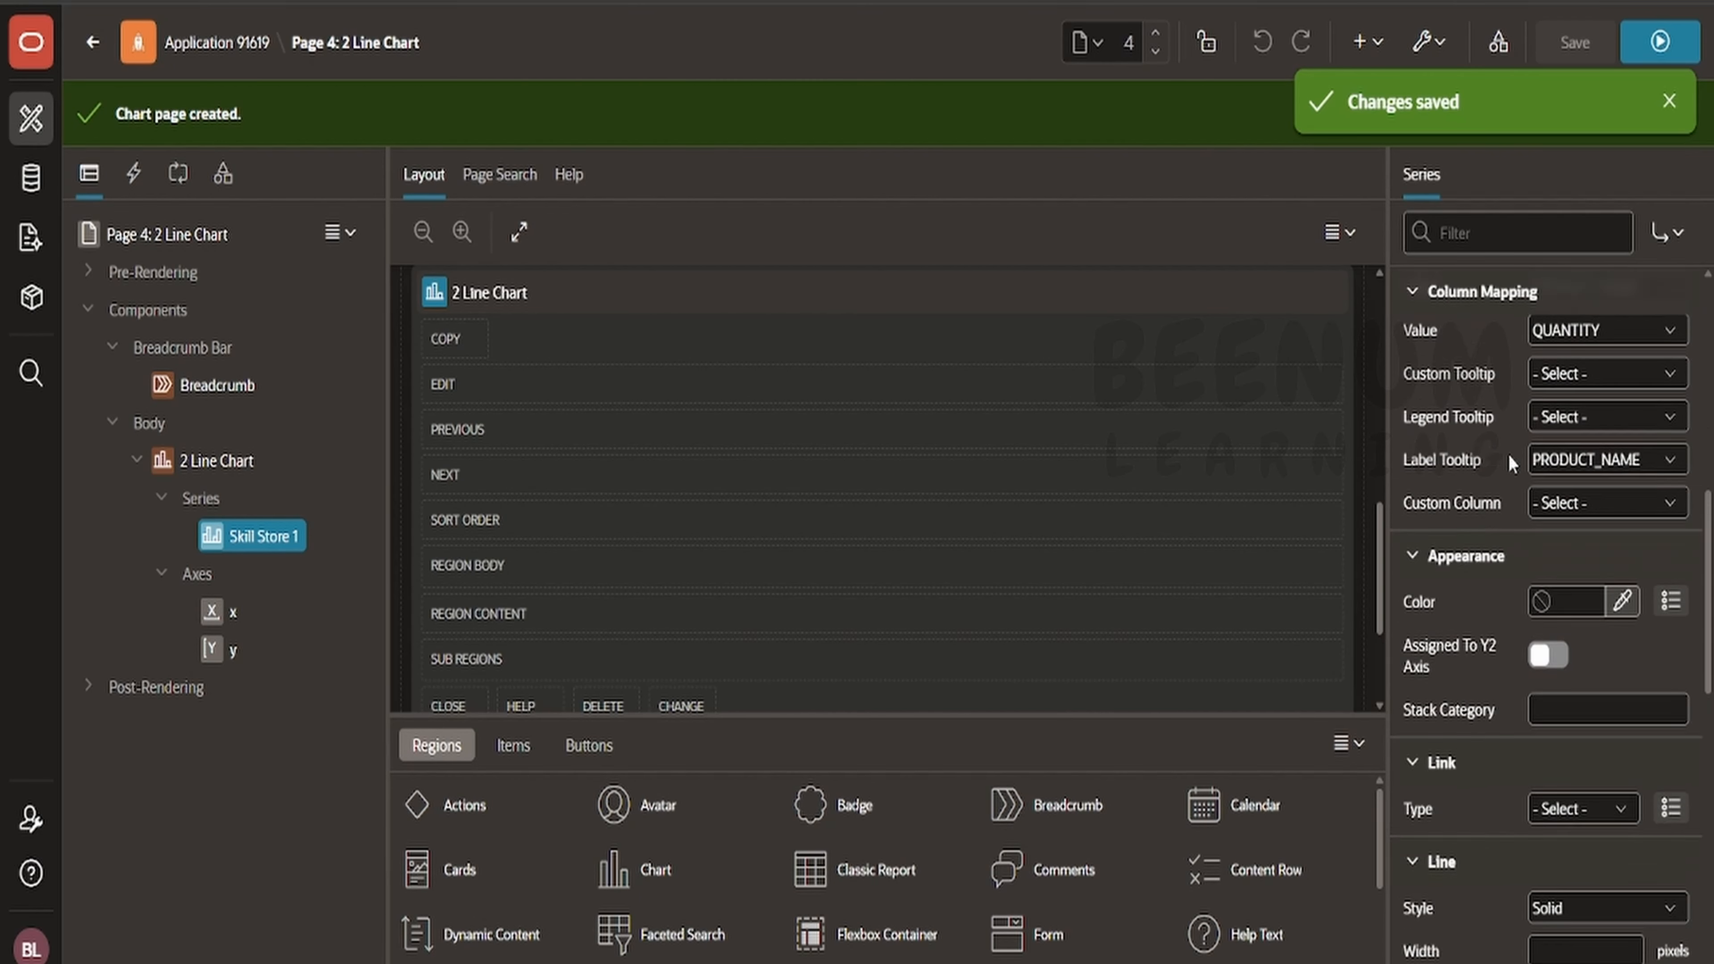
pyautogui.click(1570, 463)
pyautogui.click(1572, 518)
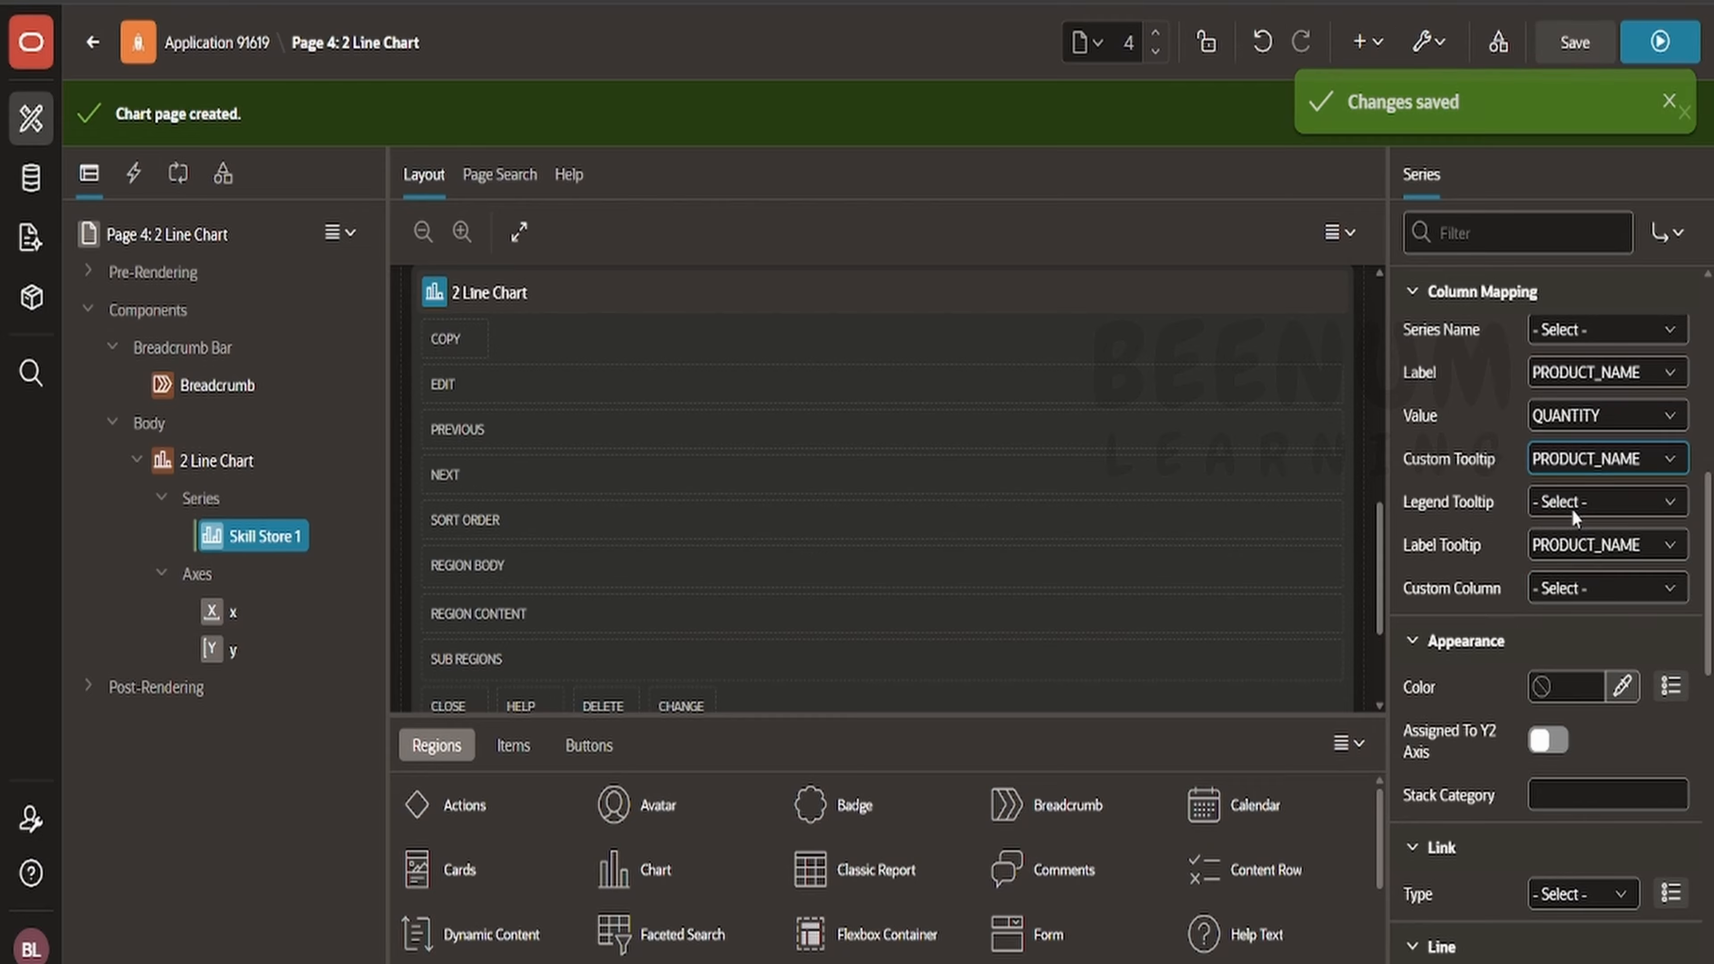
pyautogui.click(1571, 504)
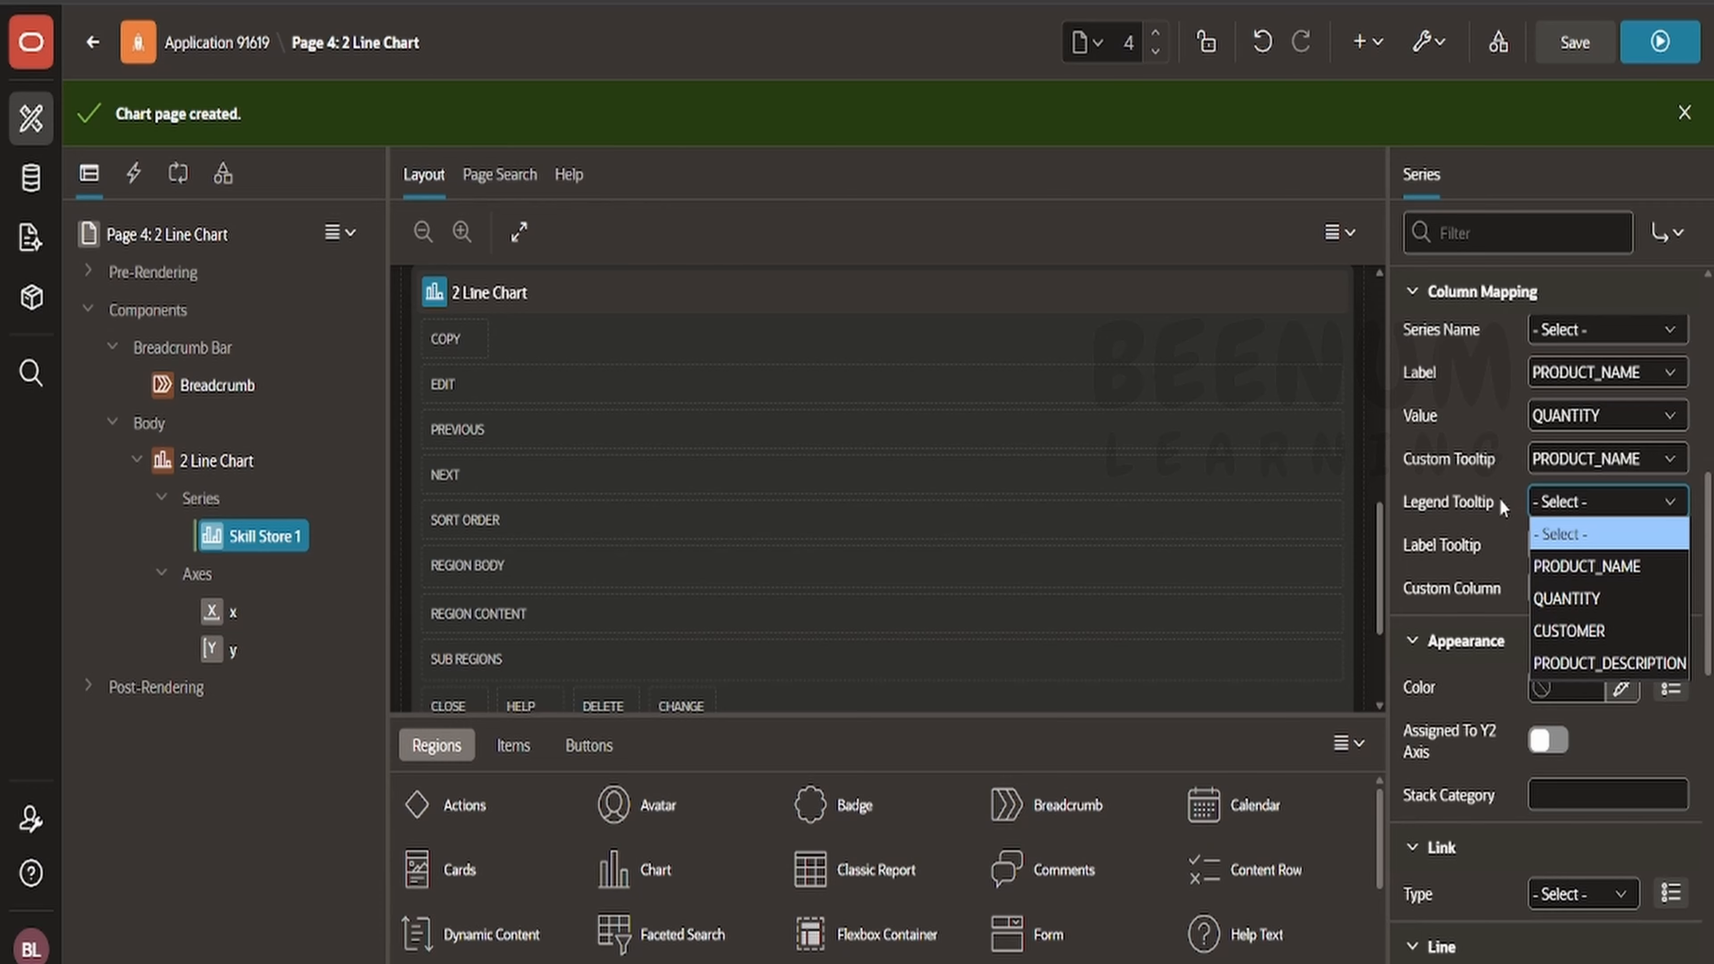
pyautogui.click(1452, 605)
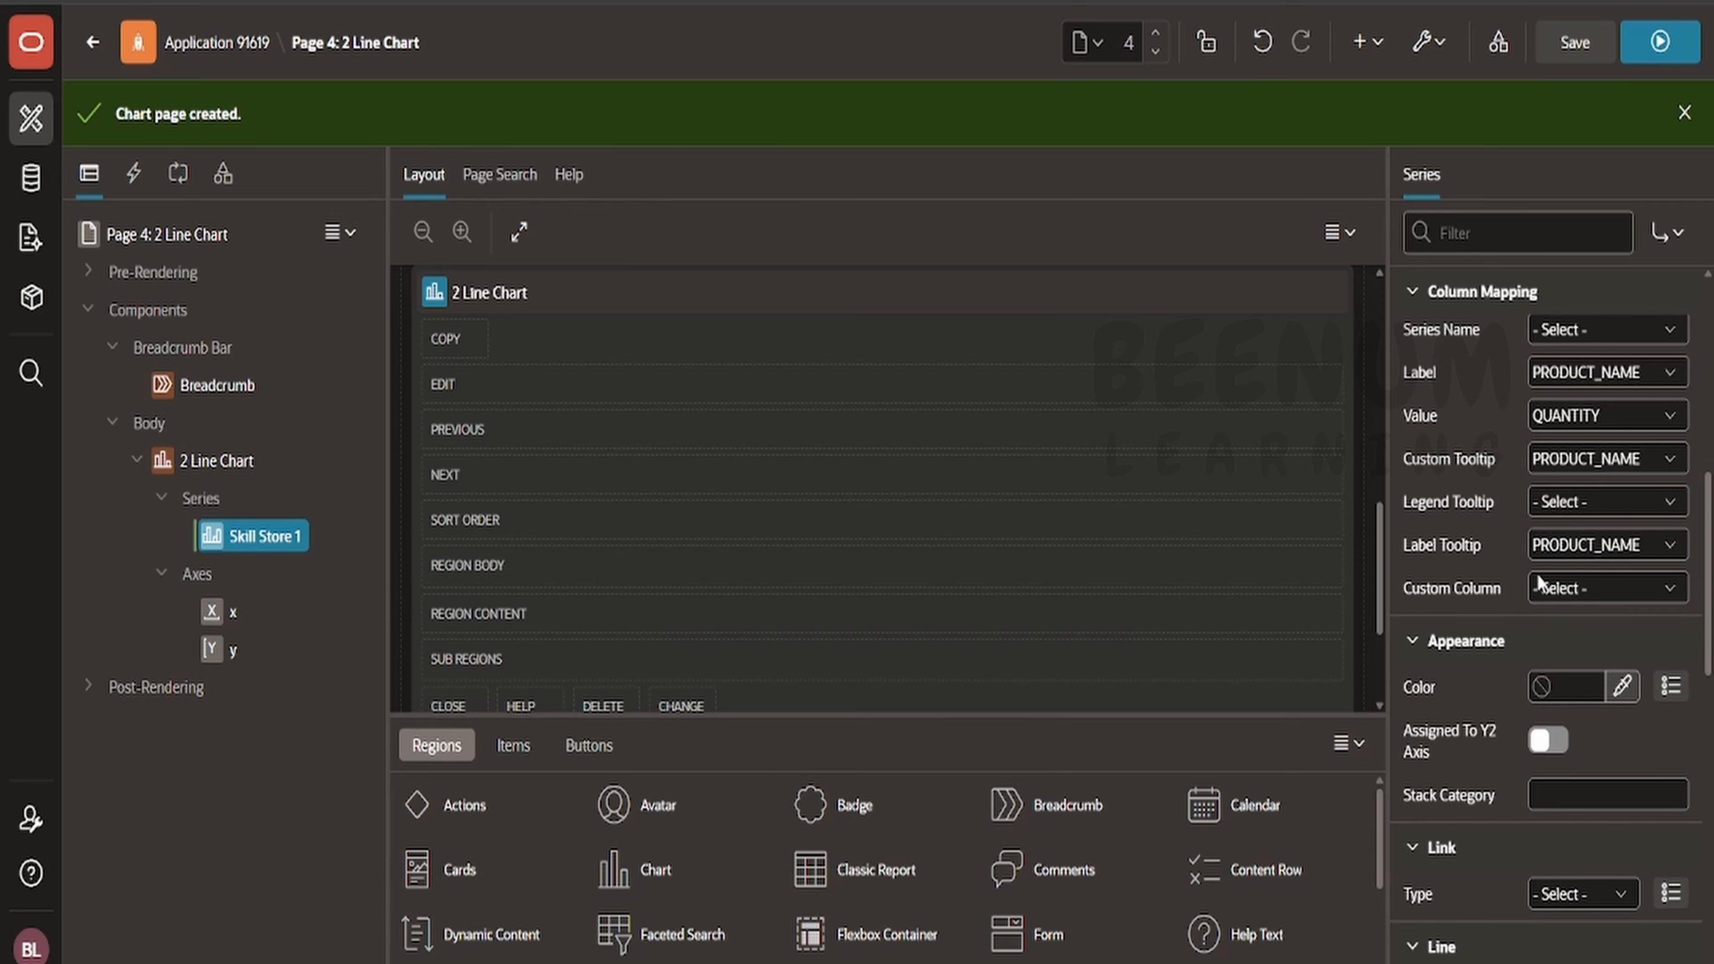
pyautogui.click(1603, 473)
pyautogui.click(1583, 488)
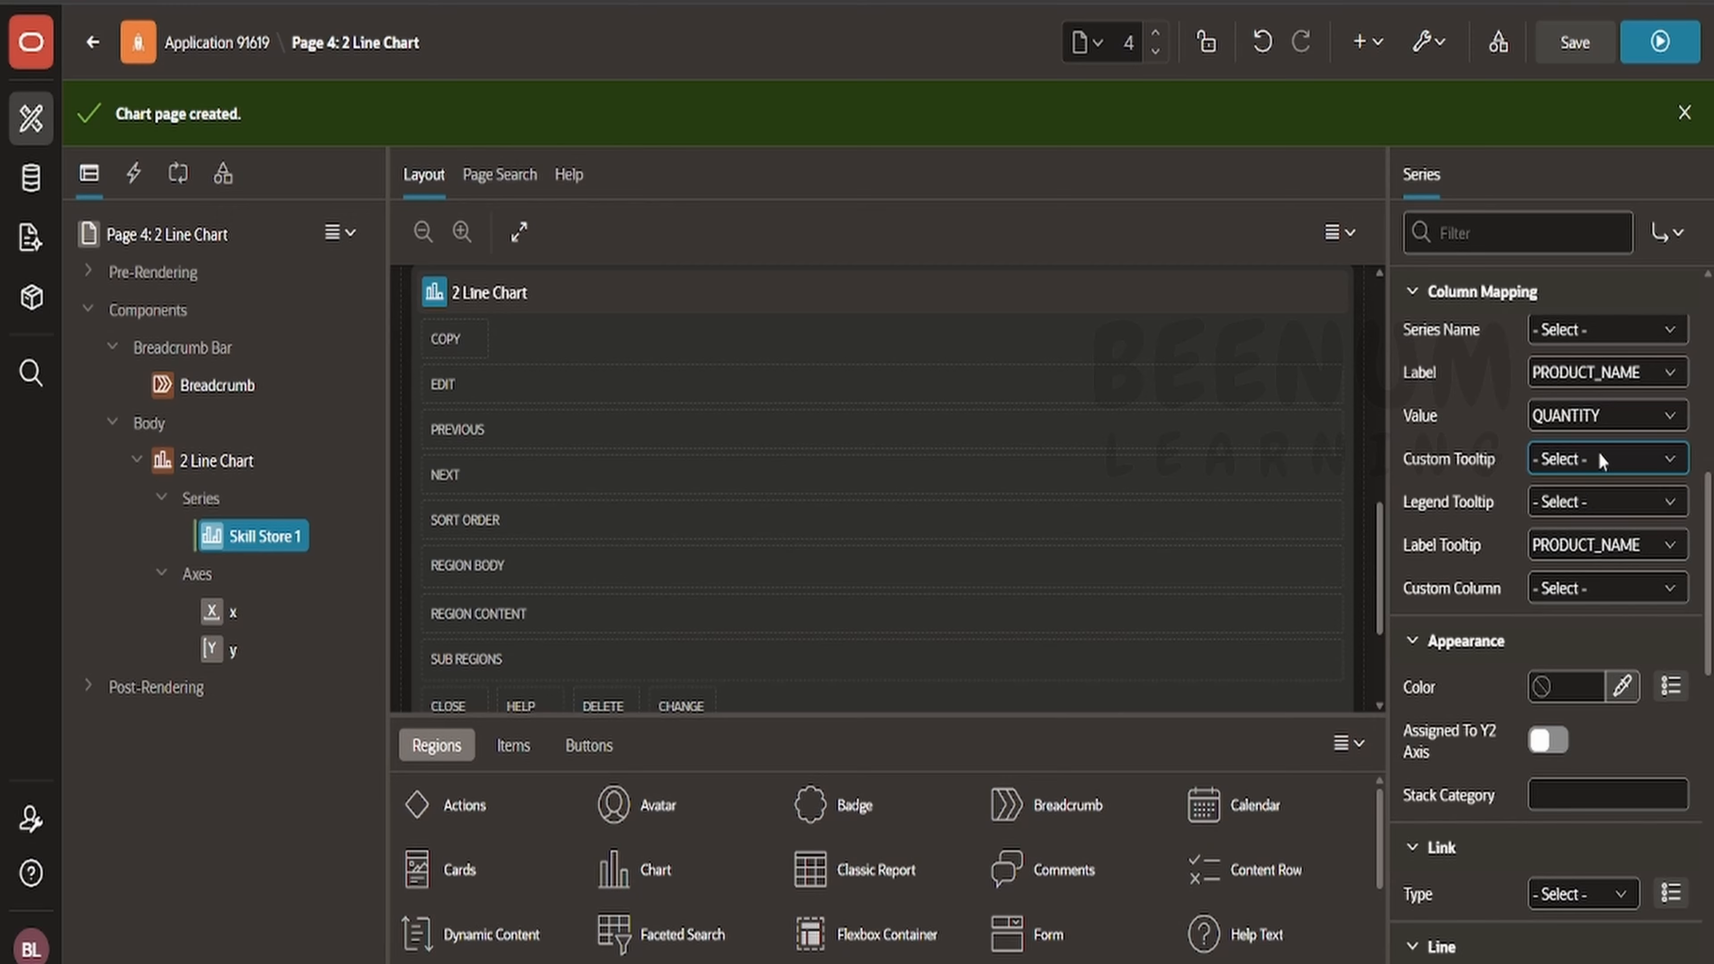
# - Toggle the Skill Store 1 series' Assigned To Y2 Axis option and inspect the y2 axis
pyautogui.scroll(-2, 1545, 582)
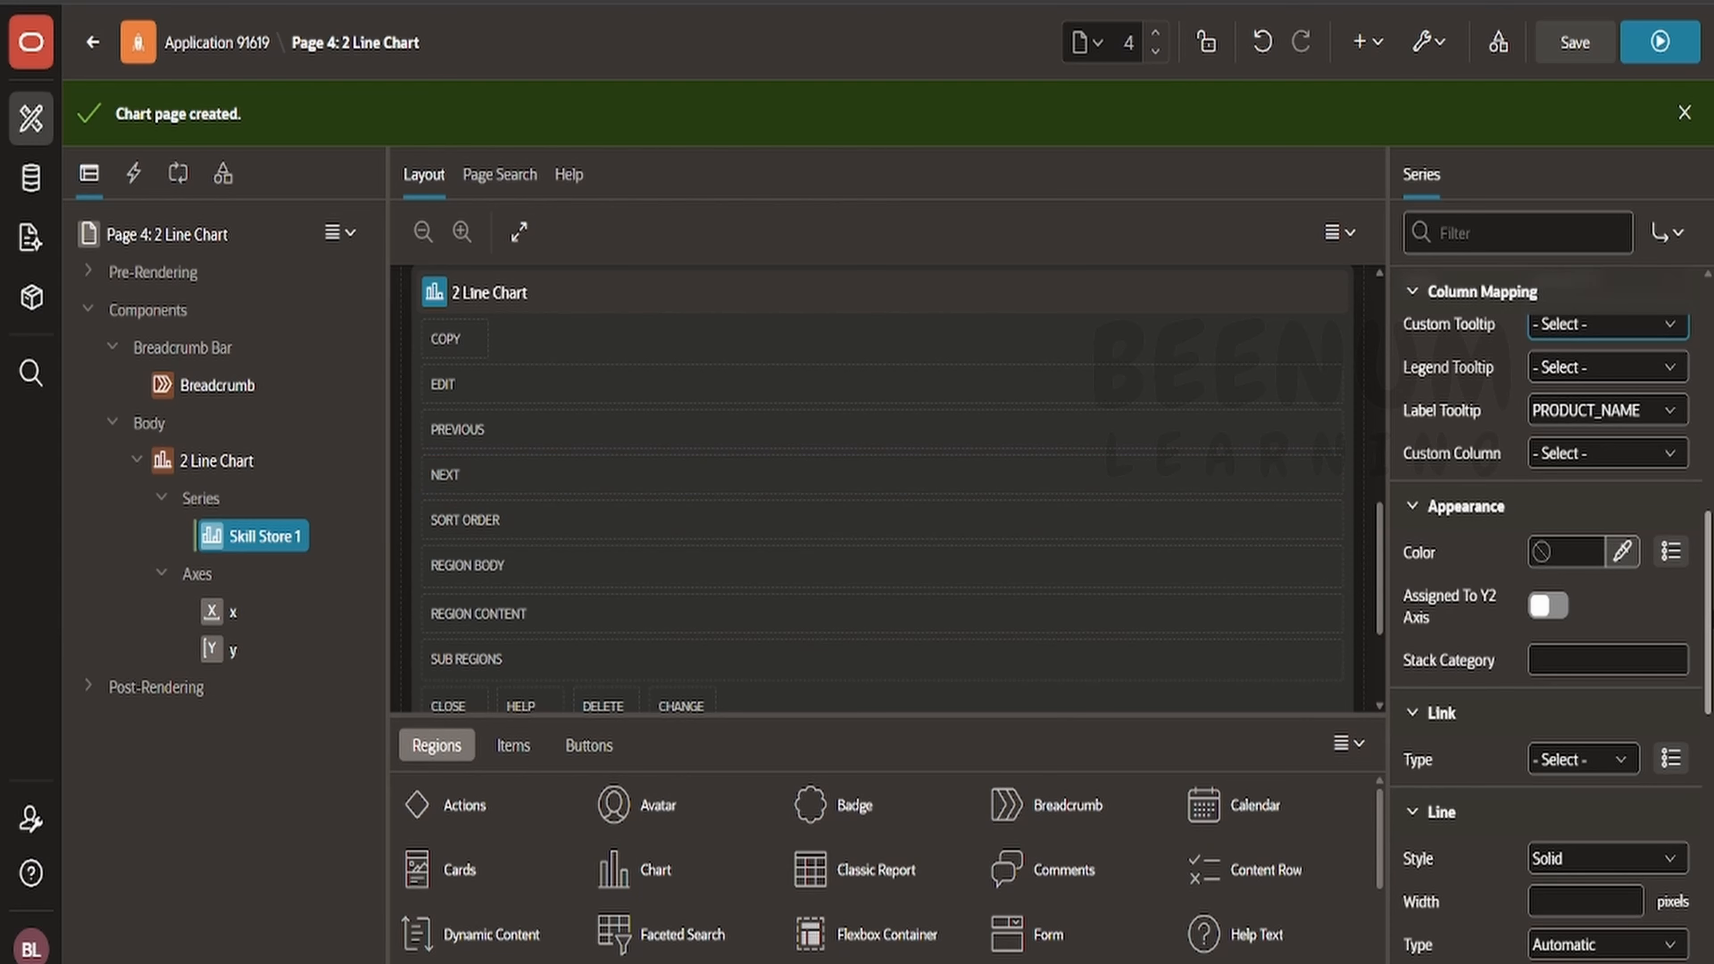
pyautogui.click(1561, 609)
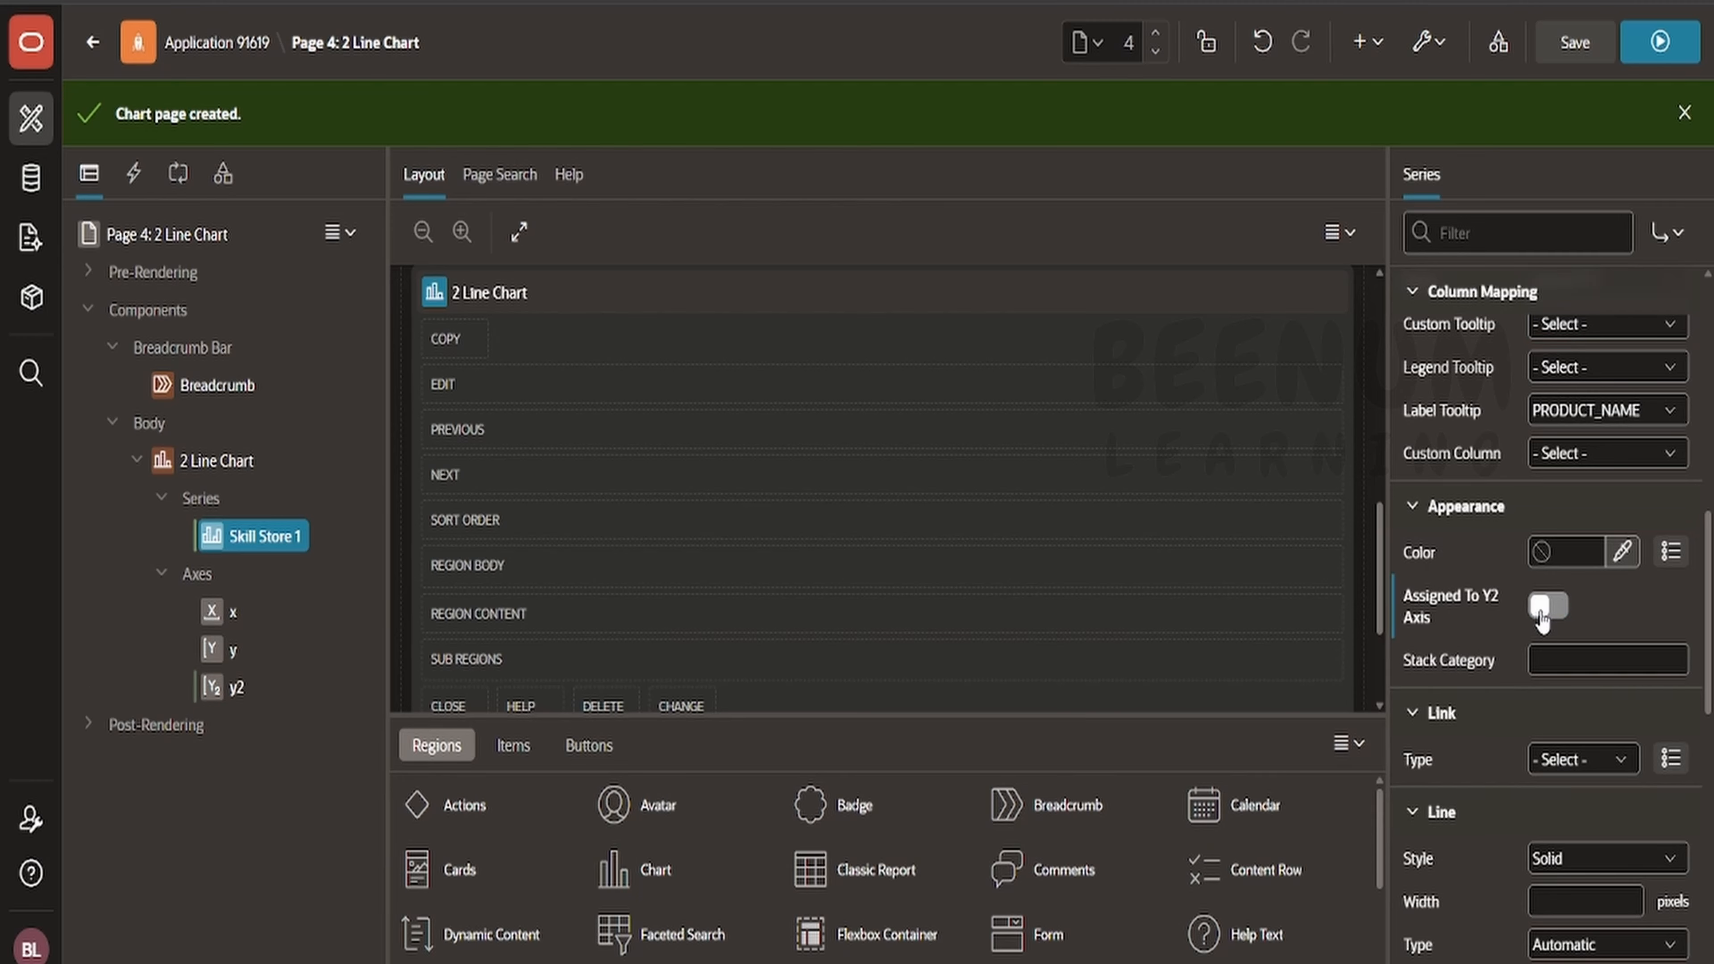
pyautogui.click(230, 687)
pyautogui.click(233, 540)
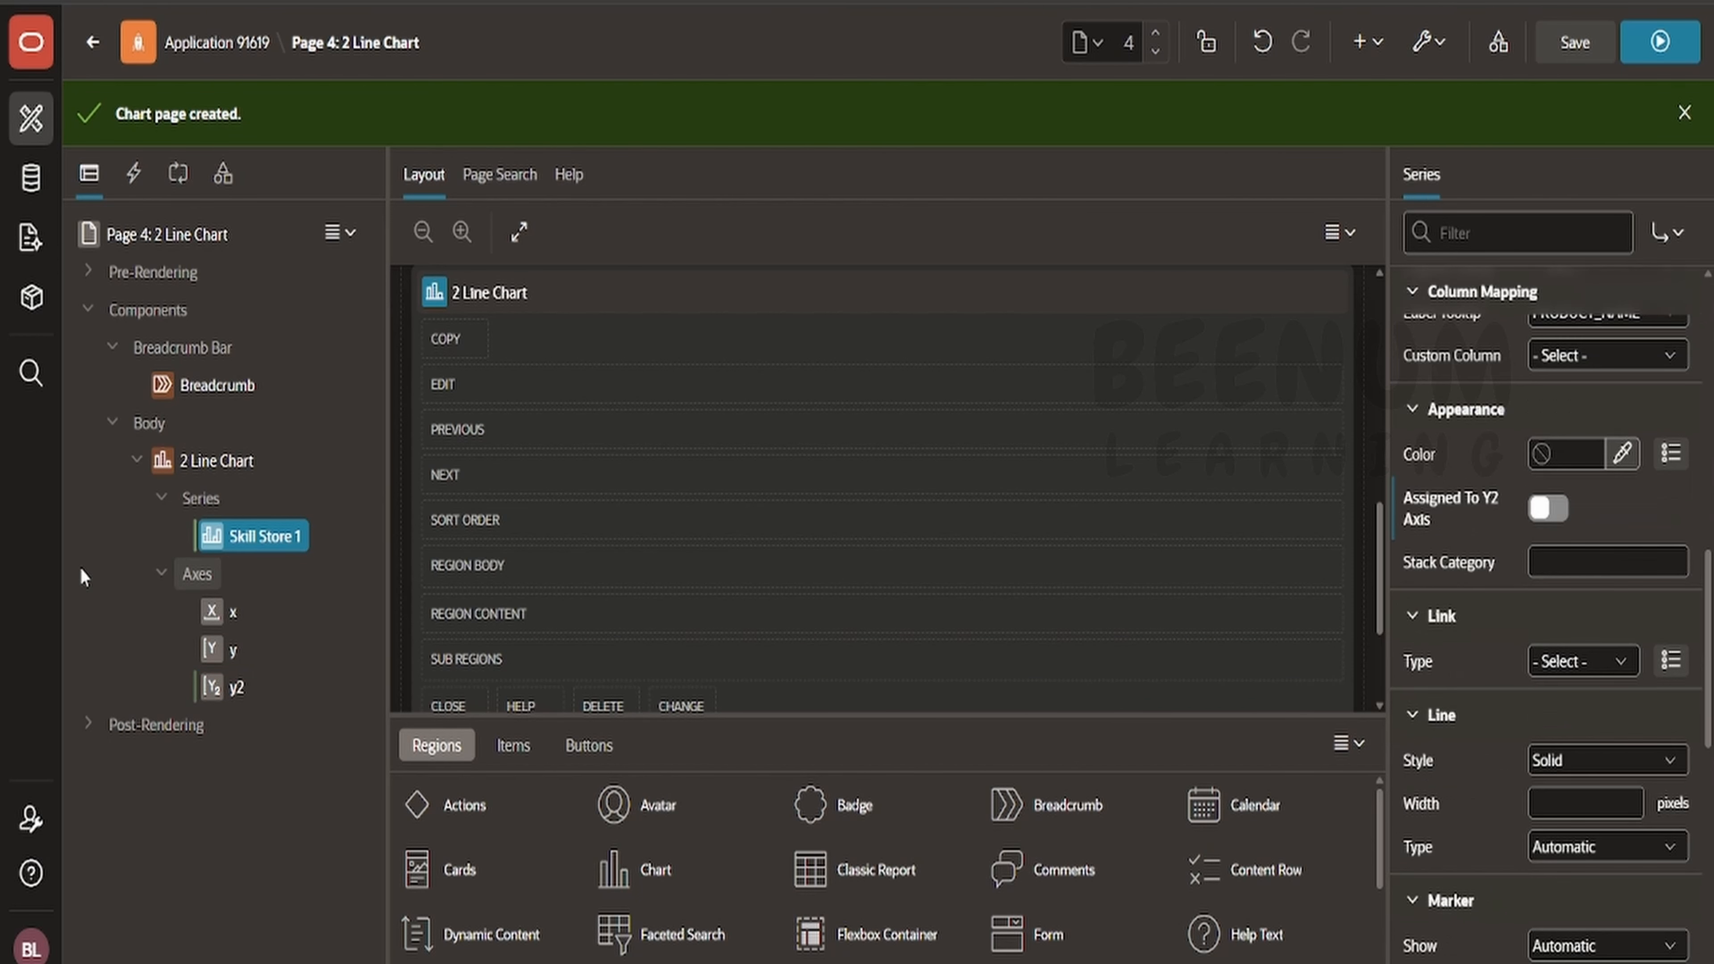
# - Inspect the x and y axis properties, then return to the Skill Store 1 series
pyautogui.click(233, 612)
pyautogui.click(237, 659)
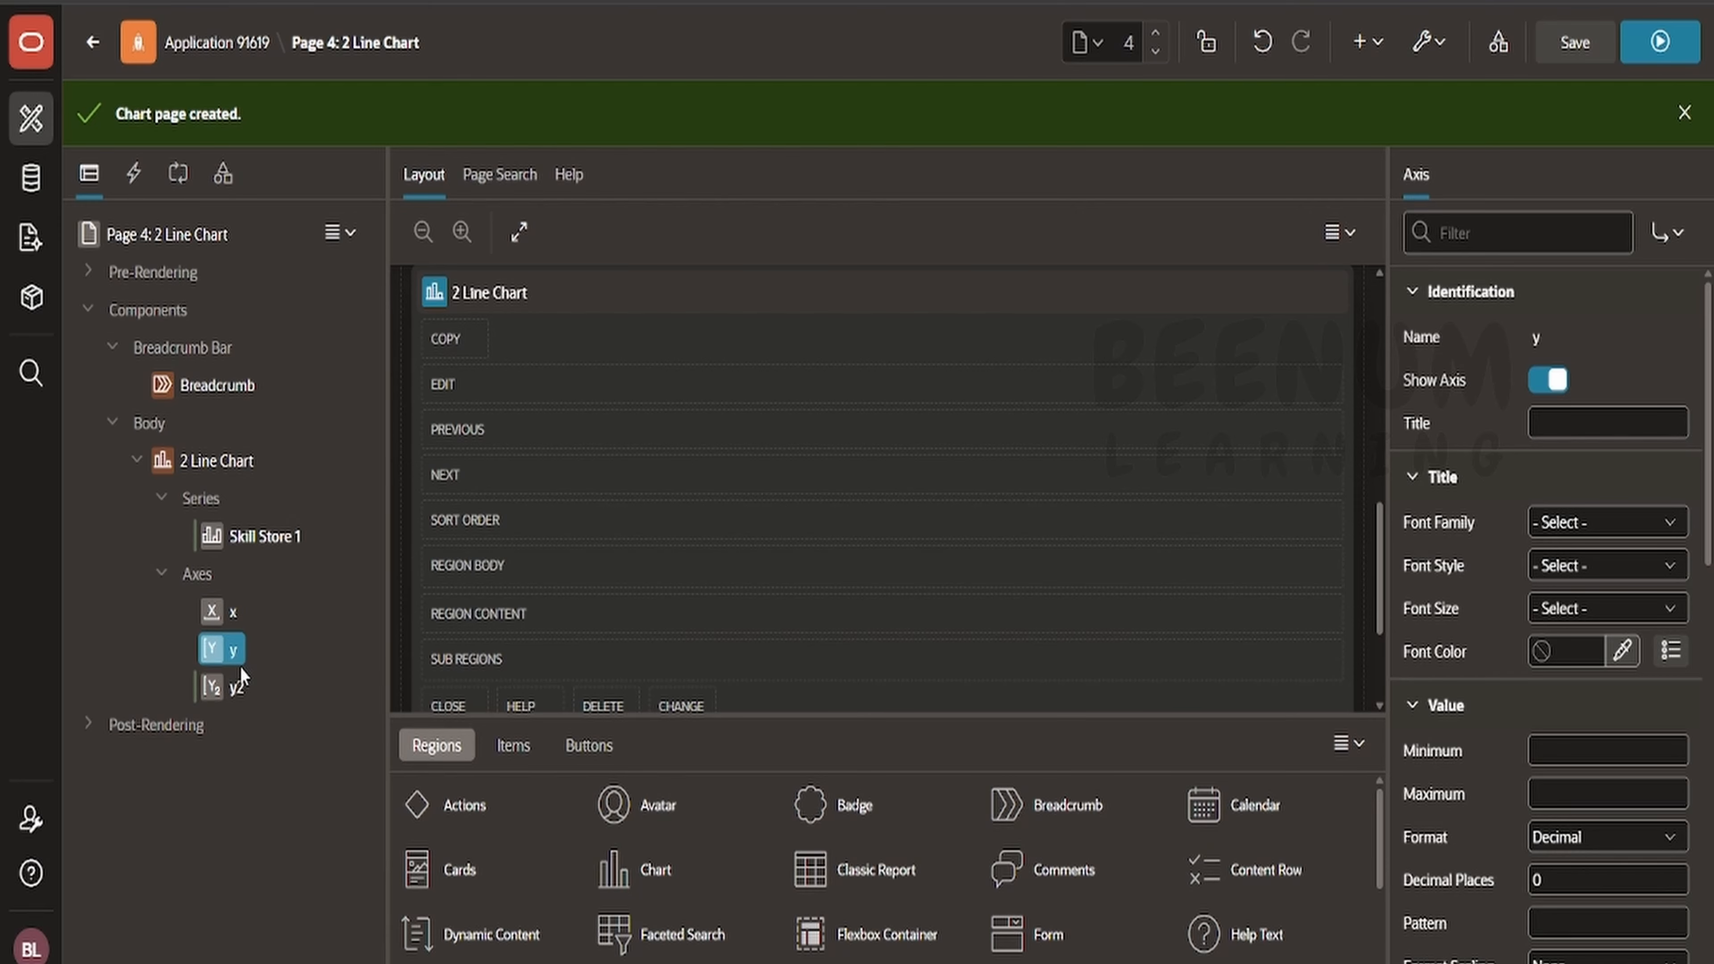
pyautogui.scroll(-3, 1603, 583)
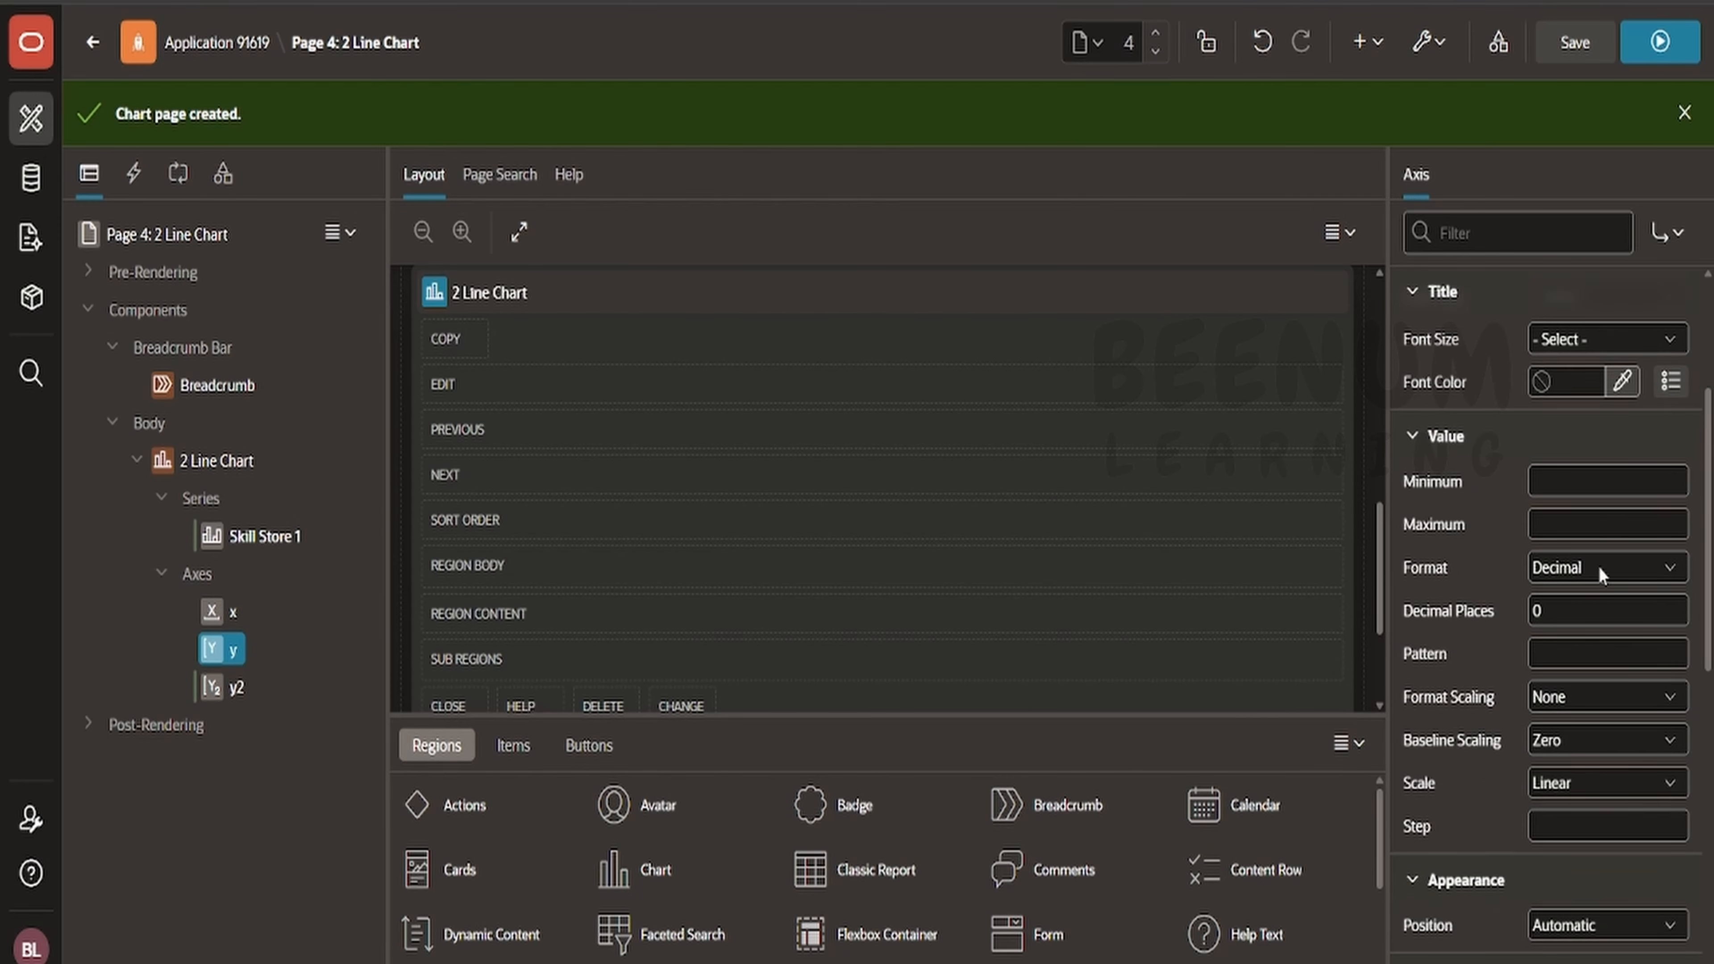
pyautogui.scroll(3, 1611, 647)
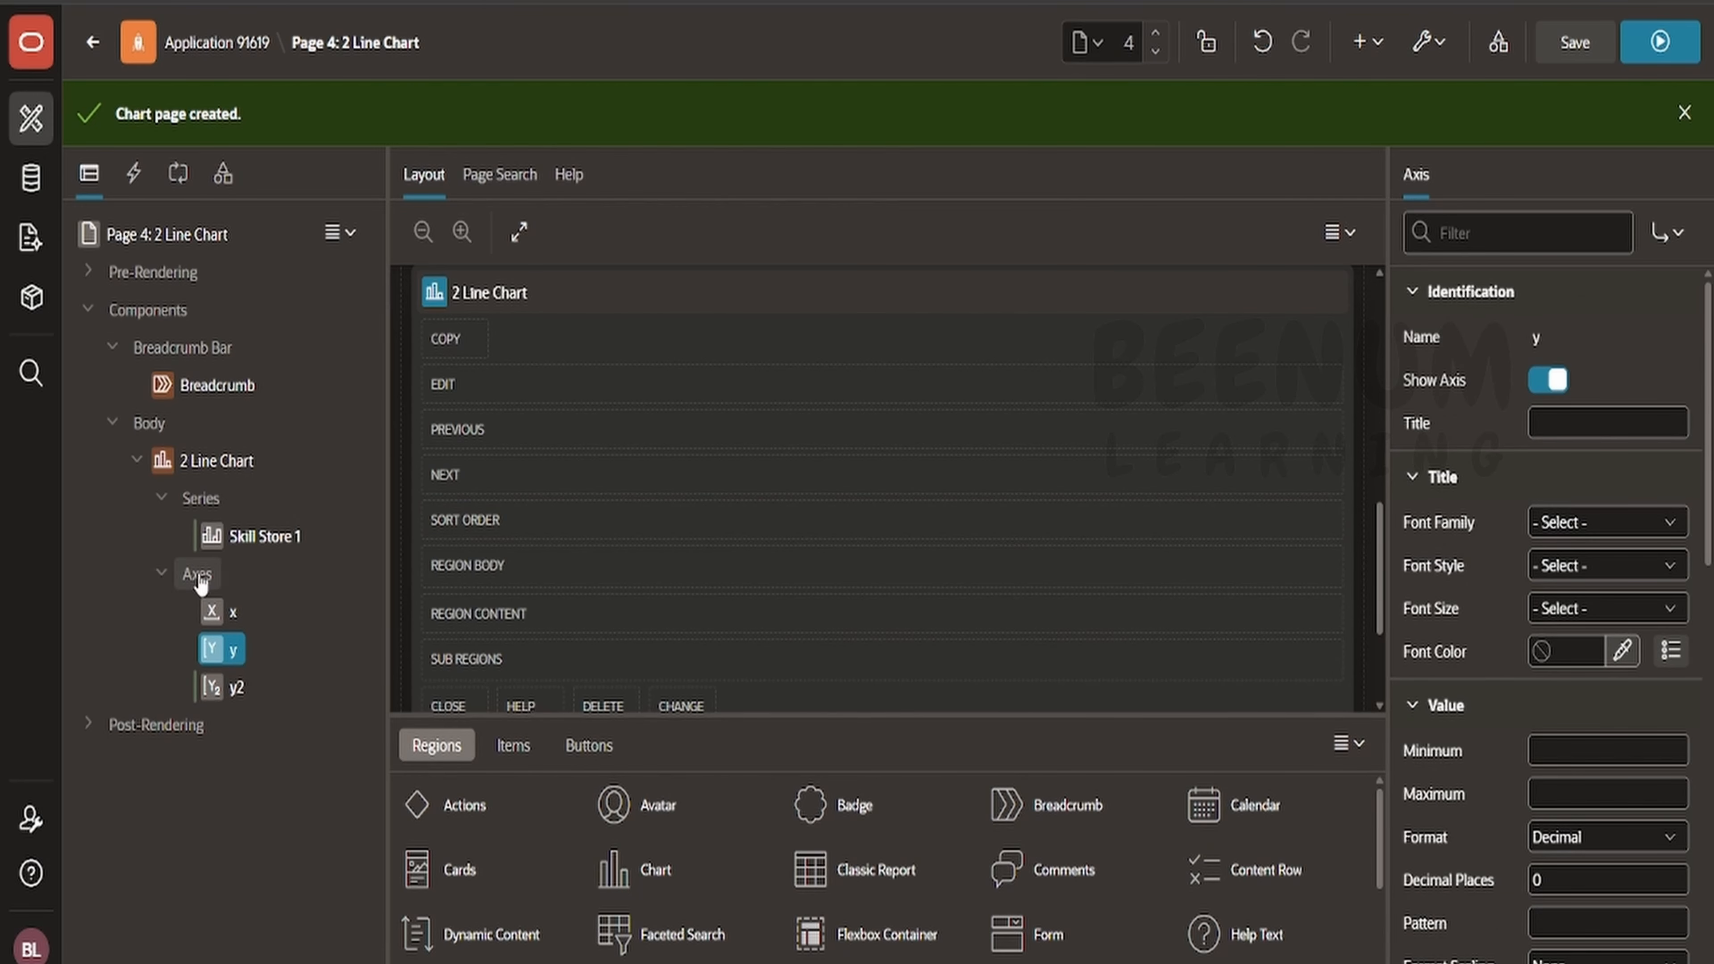
pyautogui.click(250, 540)
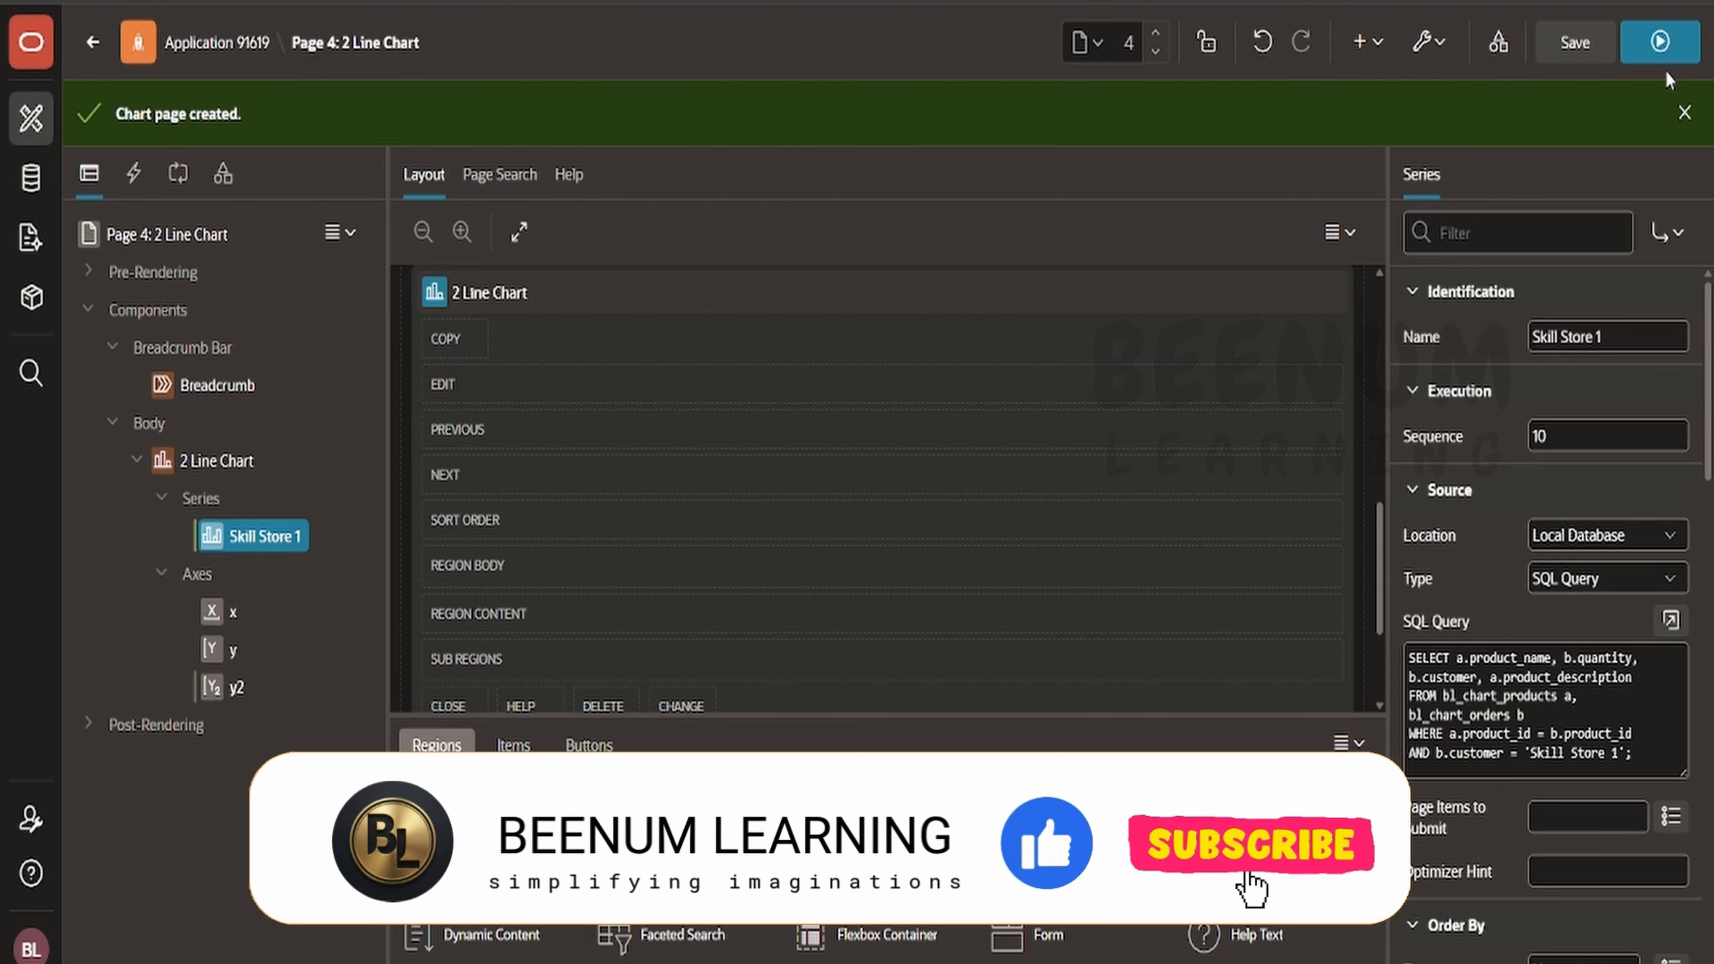
# - Save and run the page to view the line chart
pyautogui.click(1657, 54)
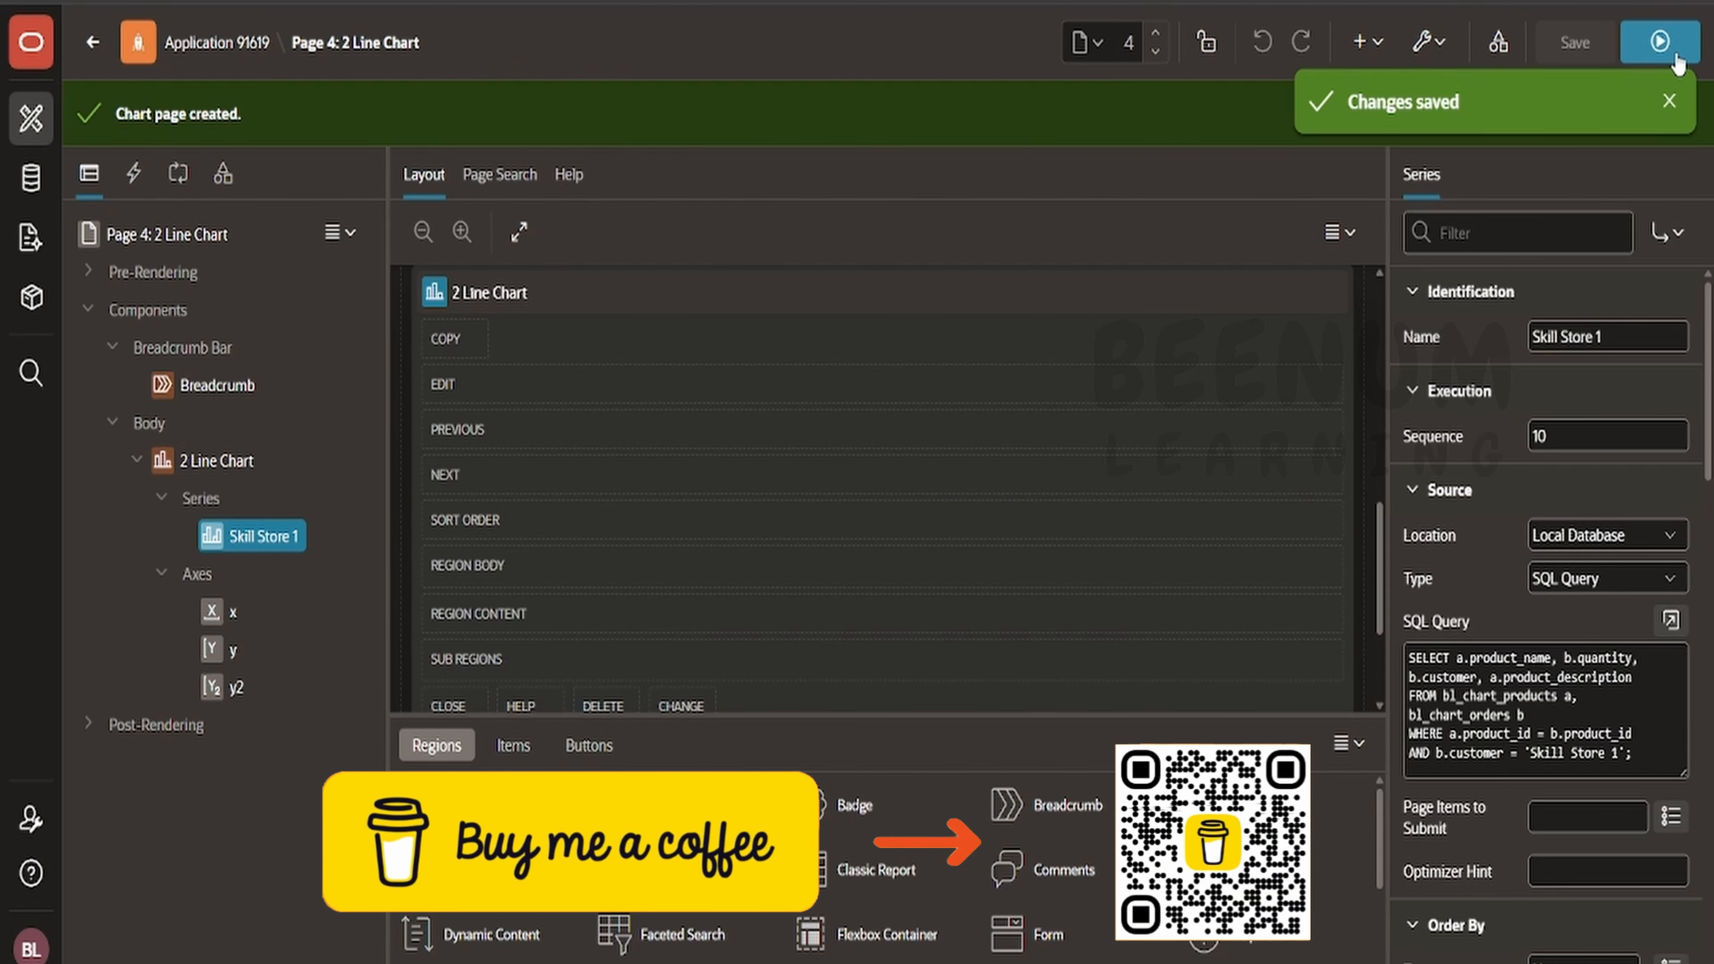
pyautogui.click(1658, 42)
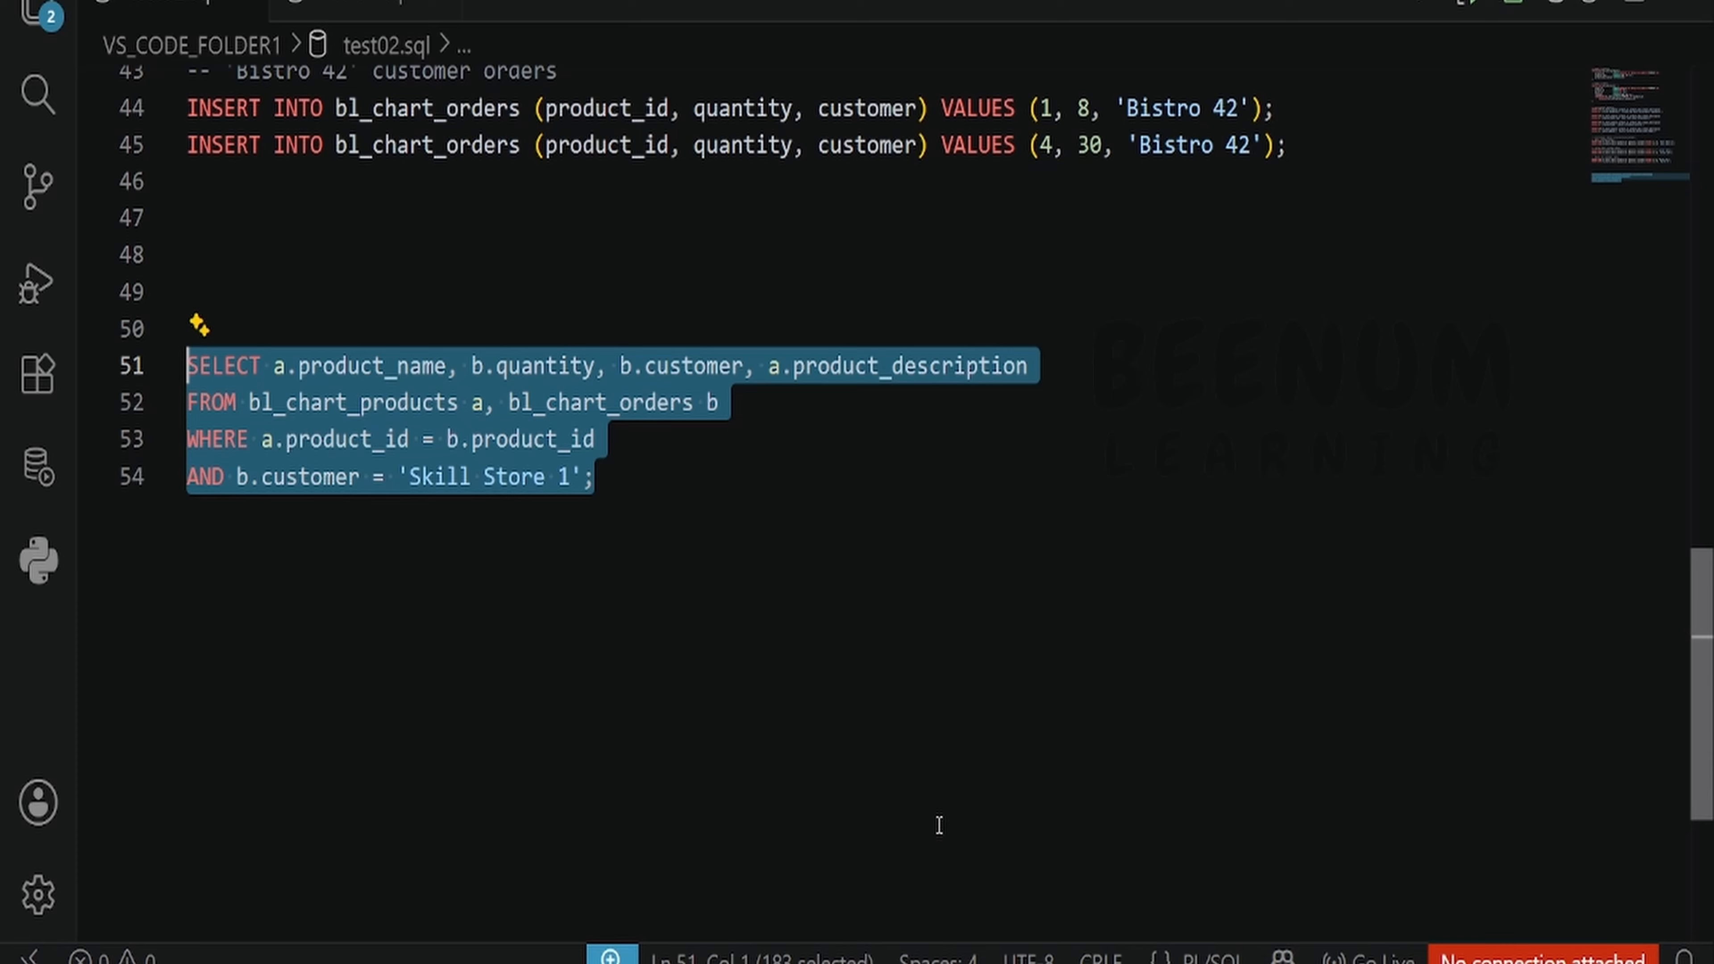
pyautogui.scroll(6, 975, 689)
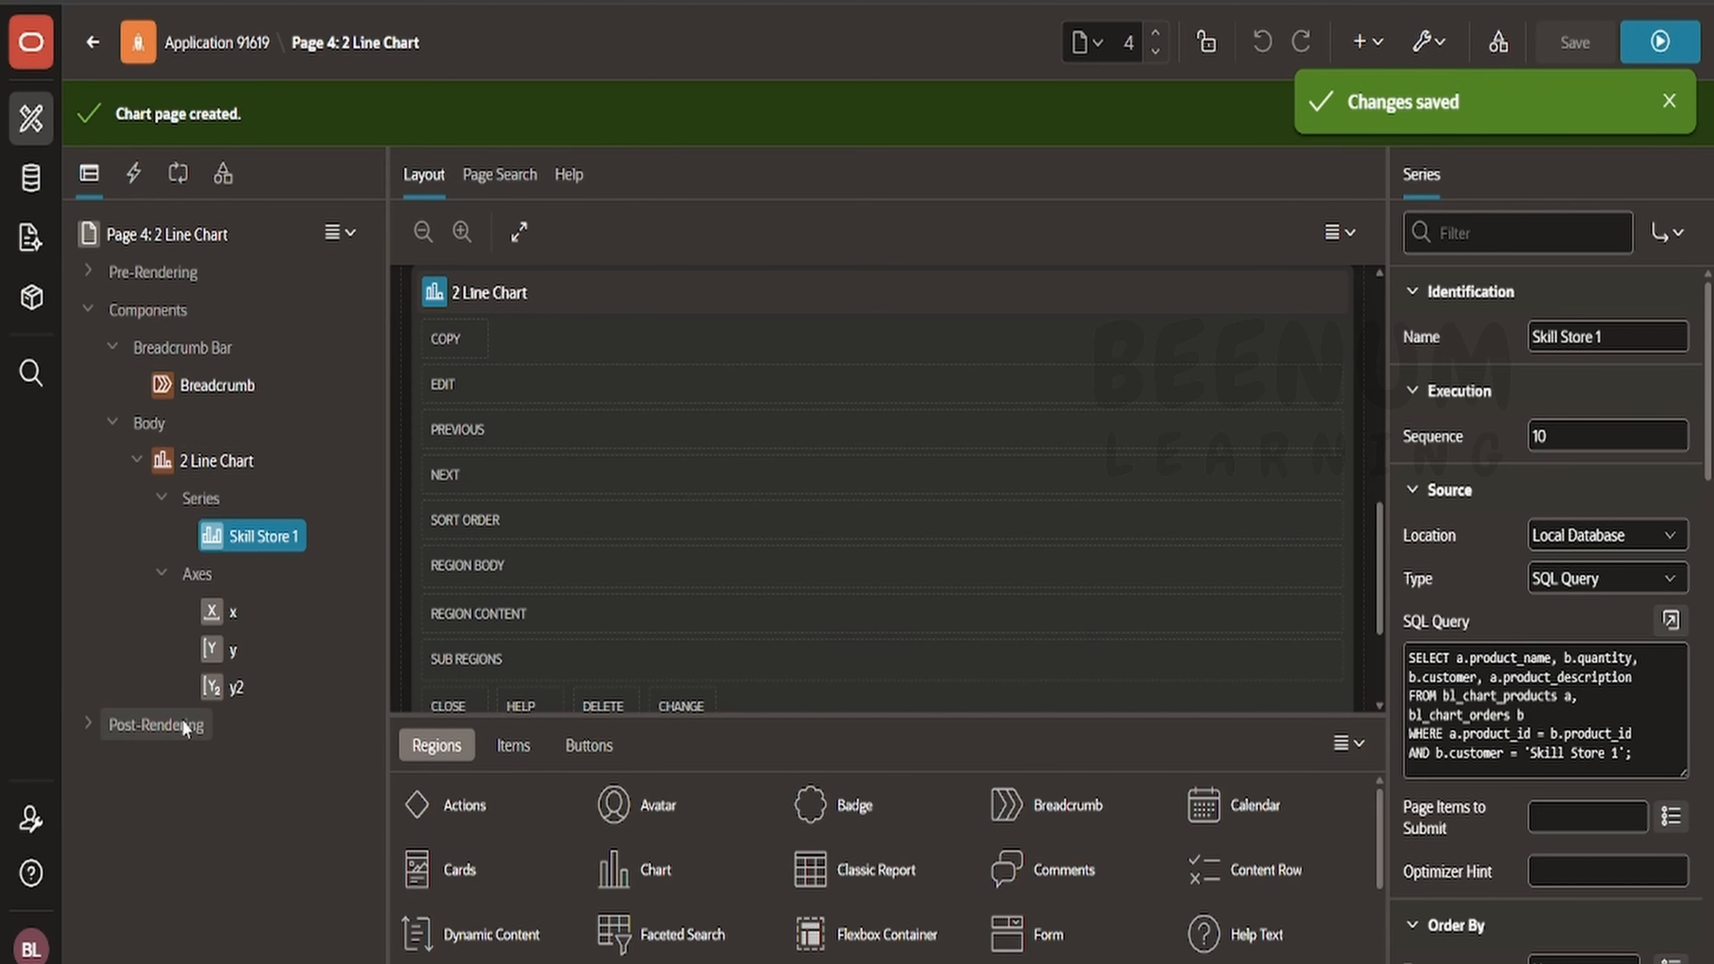
# - Duplicate the Skill Store 1 series and name the copy Corner Cafe
pyautogui.rightClick(246, 538)
pyautogui.click(313, 565)
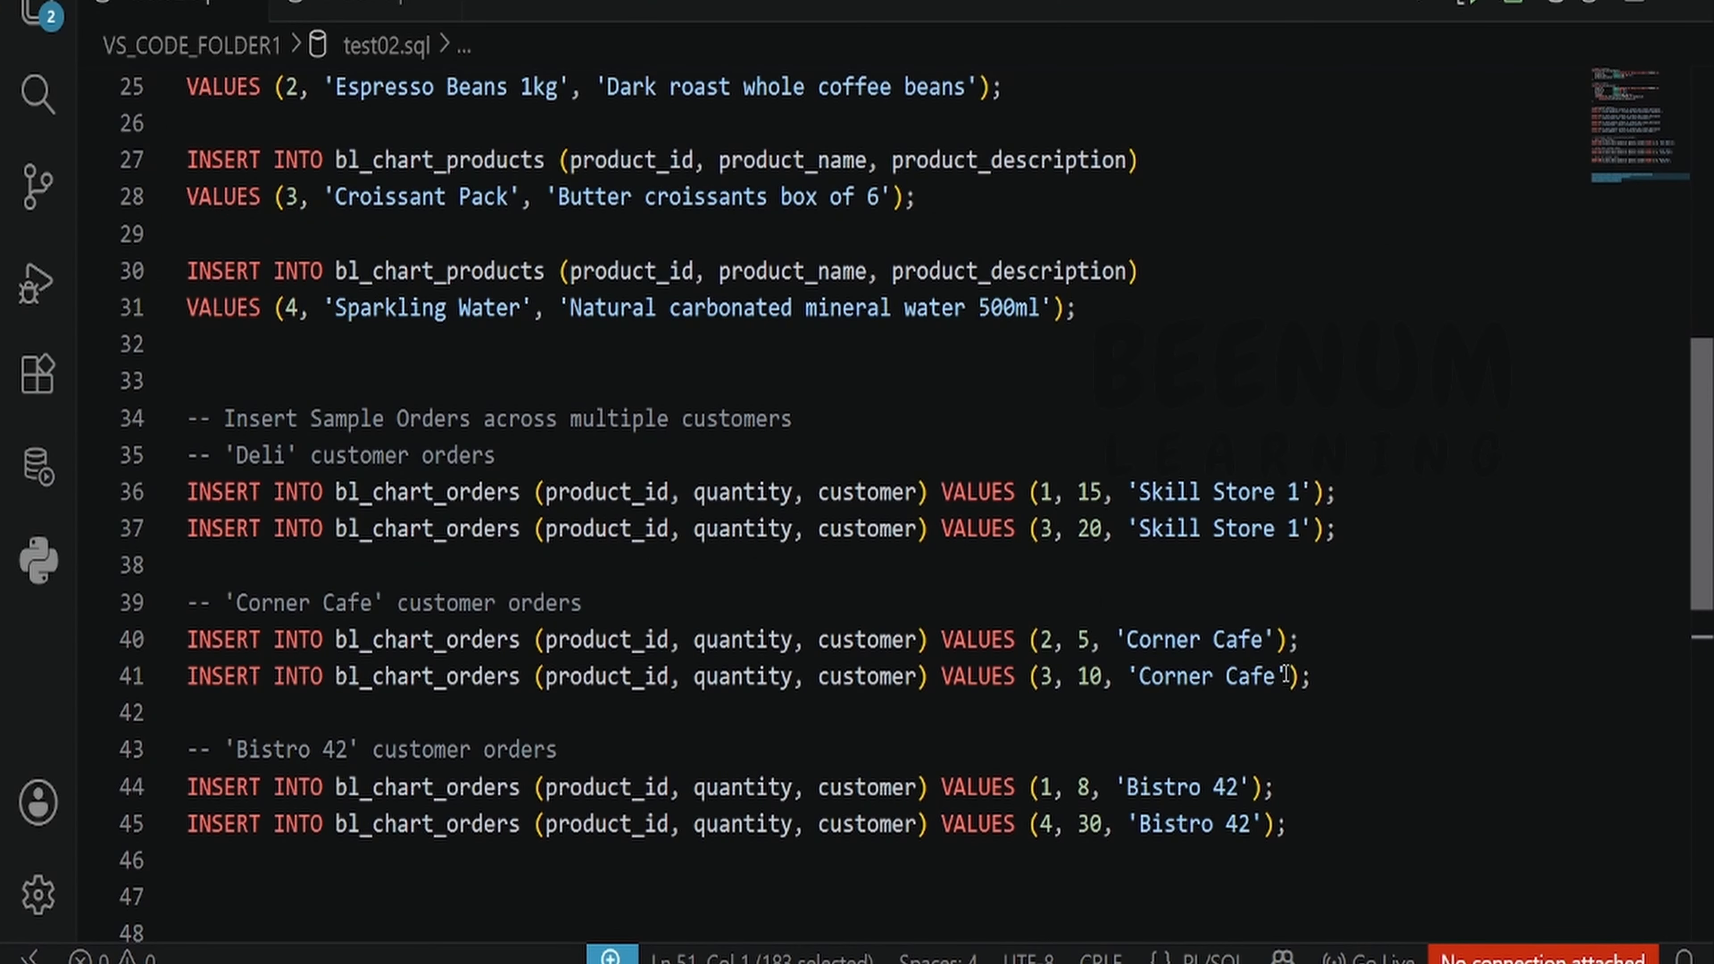
pyautogui.moveTo(1285, 673); pyautogui.dragTo(1138, 675)
pyautogui.hotkey('ctrl', 'c')
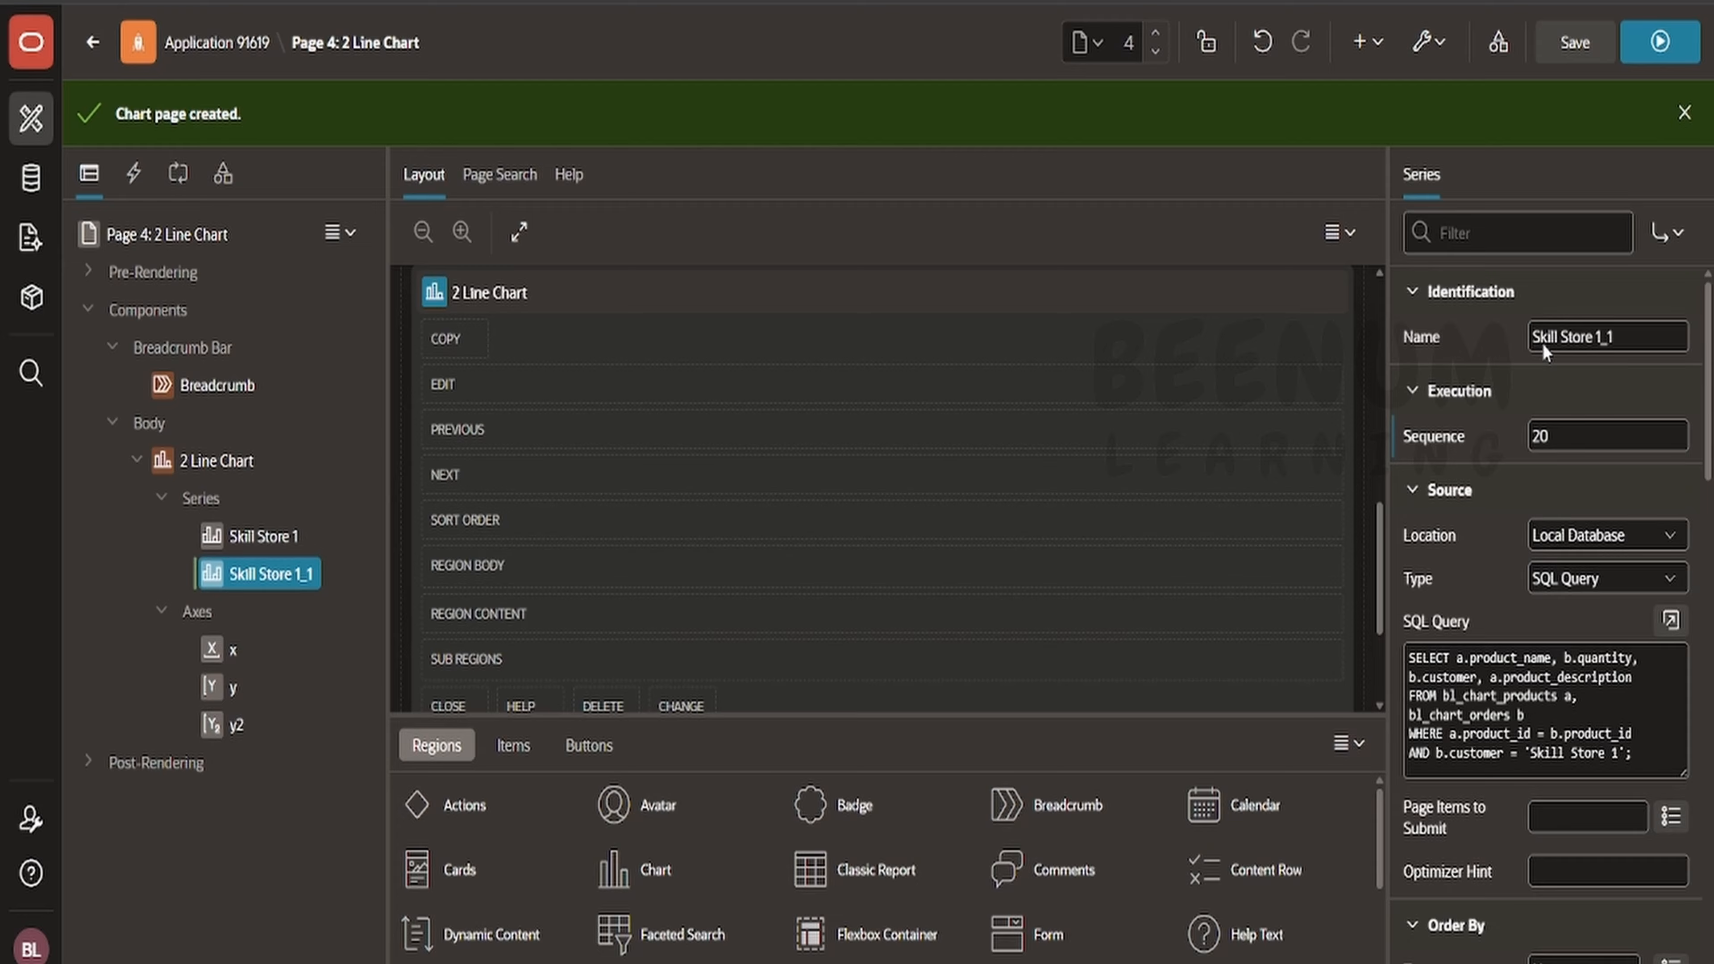
pyautogui.doubleClick(1577, 338)
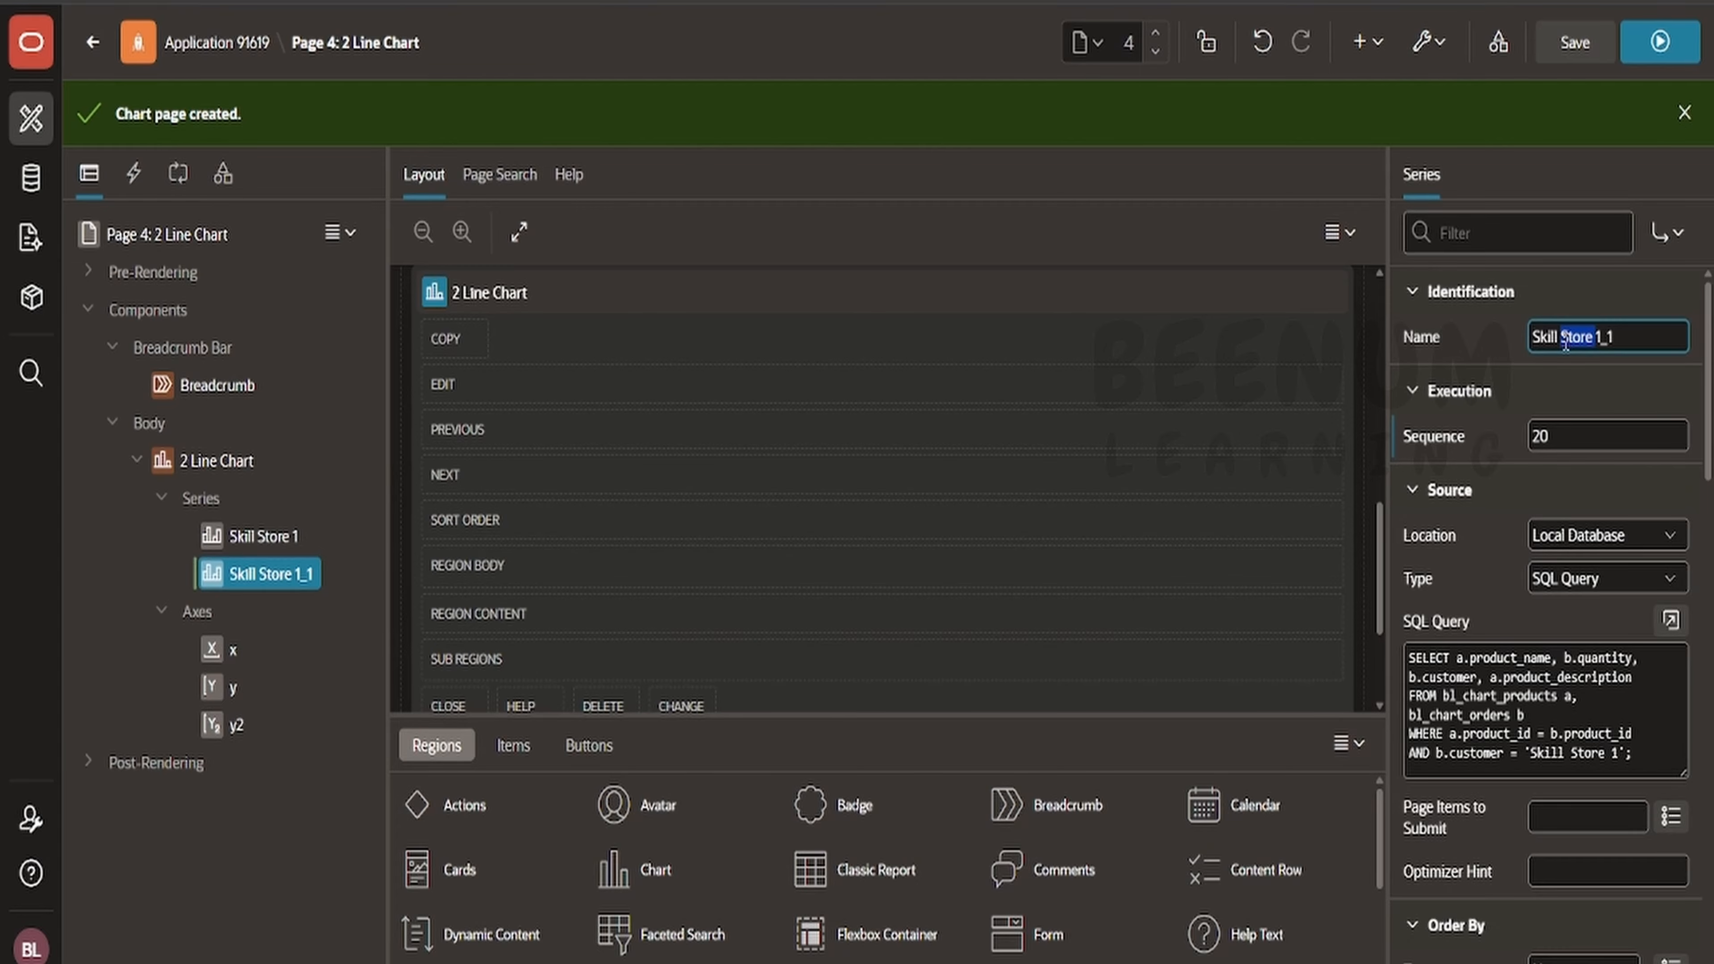
pyautogui.hotkey('ctrl', 'v')
pyautogui.hotkey('ctrl', 'a')
pyautogui.hotkey('ctrl', 'v')
# - Change the Corner Cafe series' SQL query to filter customer 'Corner Cafe', validate it and apply
pyautogui.click(1670, 619)
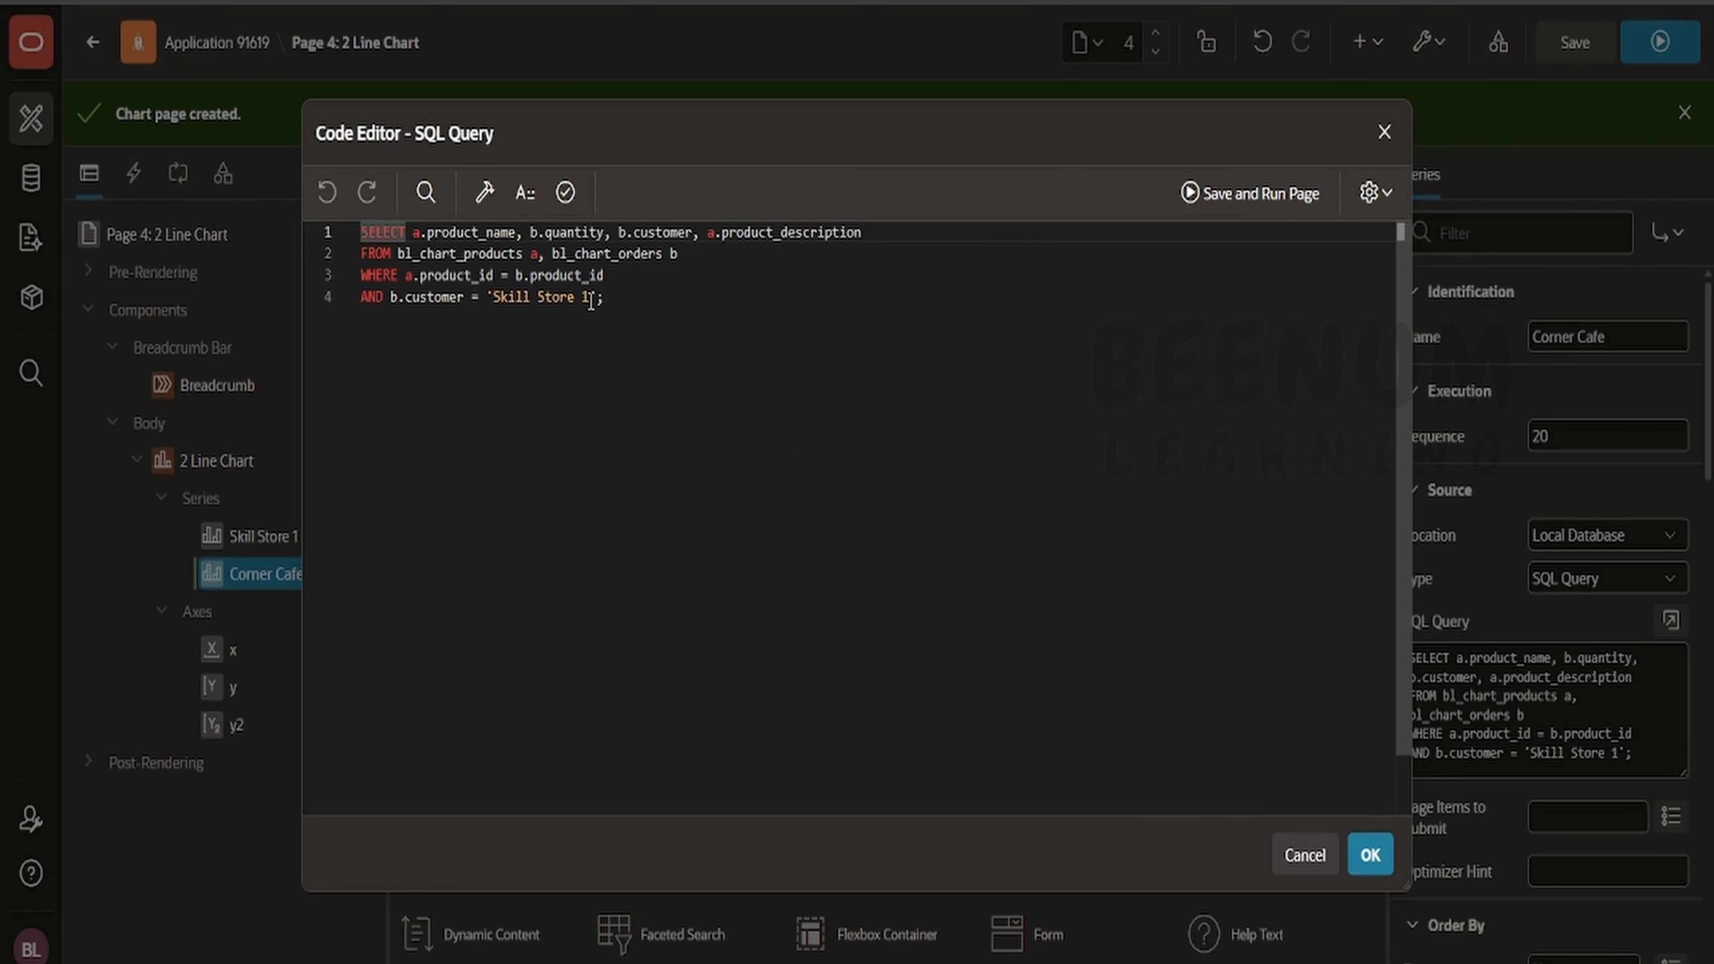
pyautogui.moveTo(591, 300); pyautogui.dragTo(497, 305)
pyautogui.hotkey('ctrl', 'v')
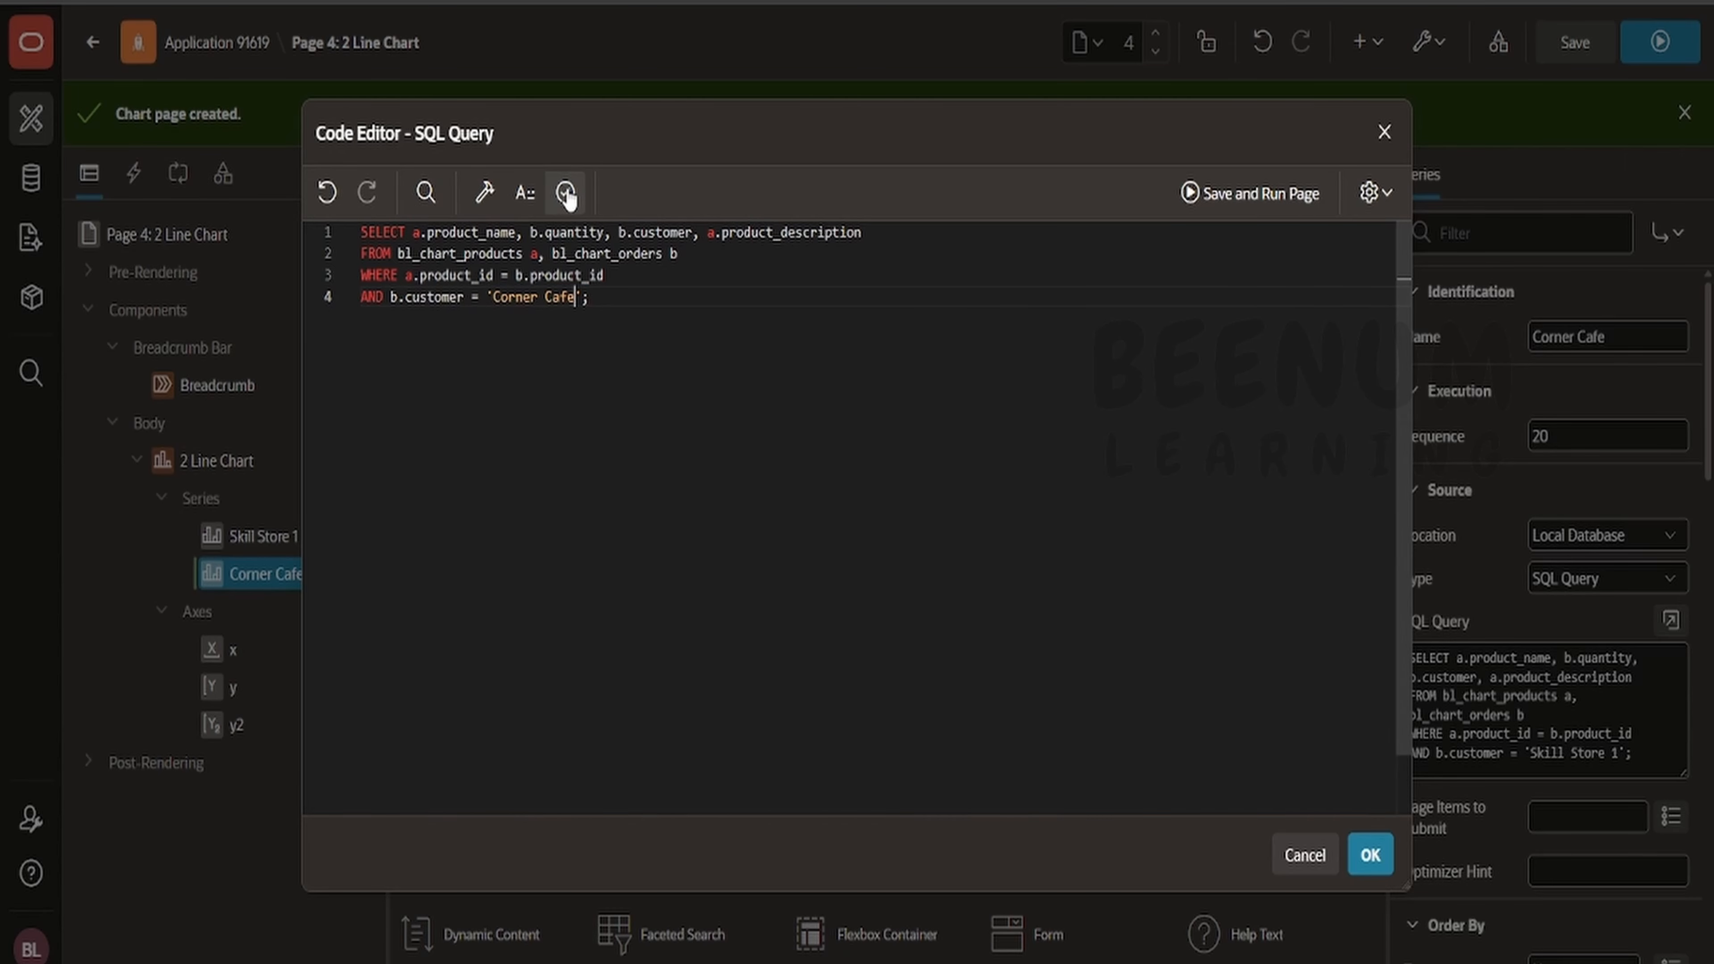
pyautogui.click(565, 192)
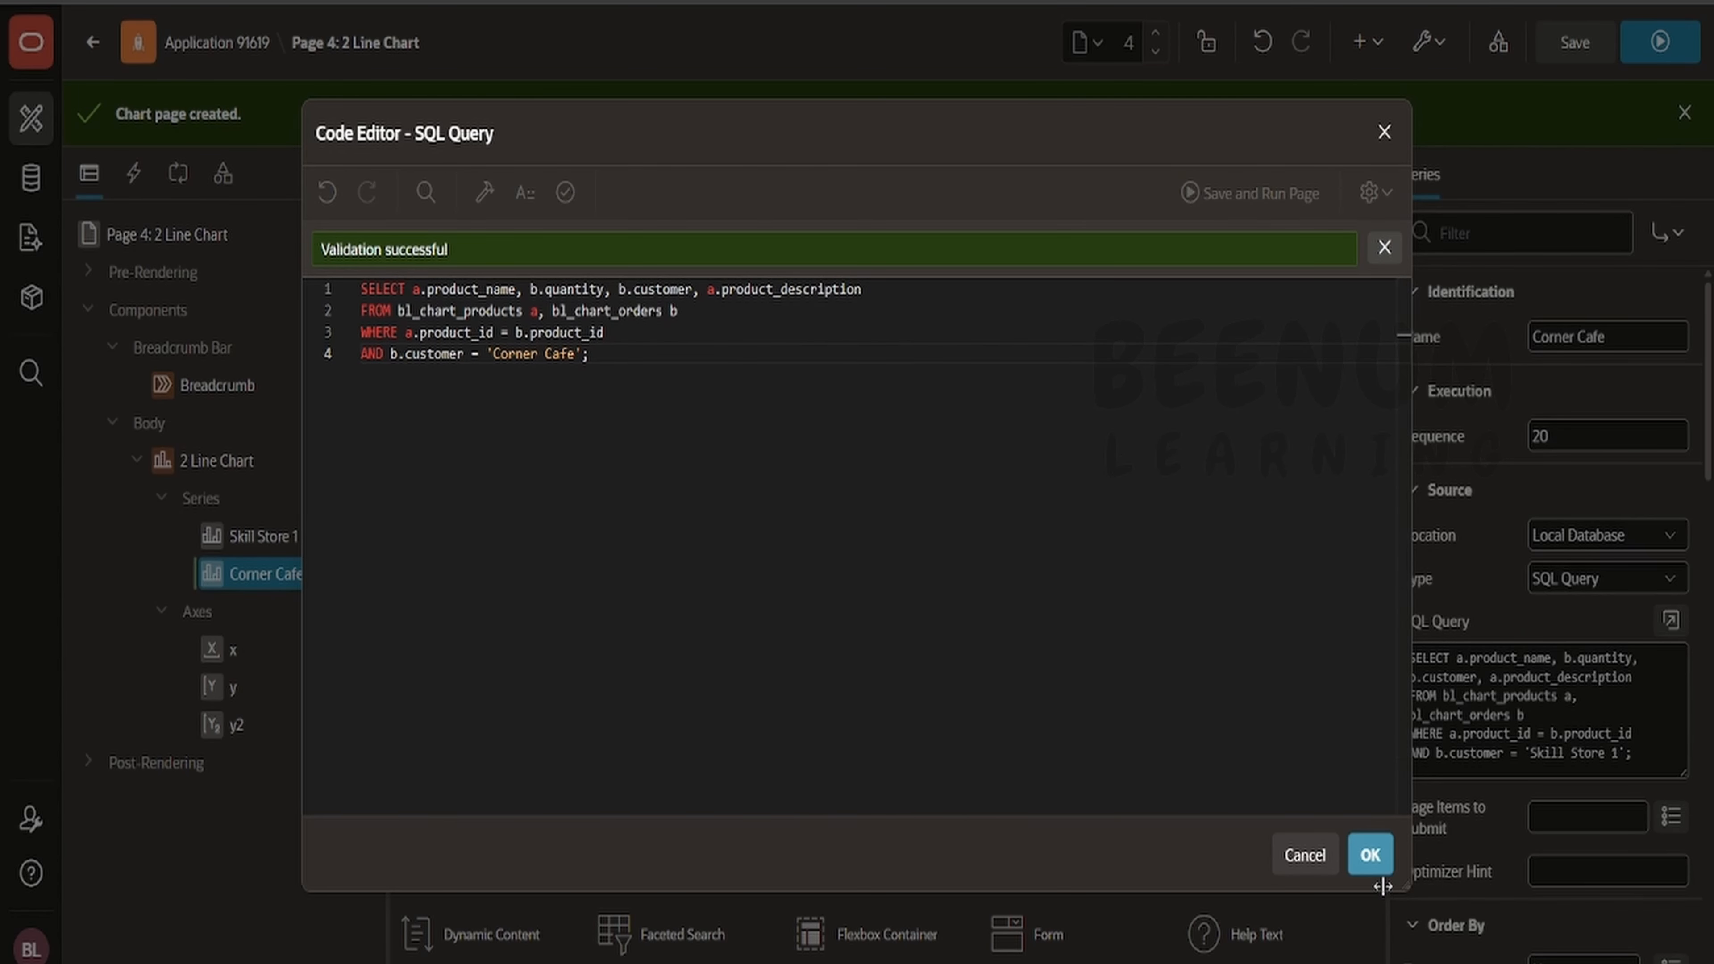
pyautogui.click(1383, 859)
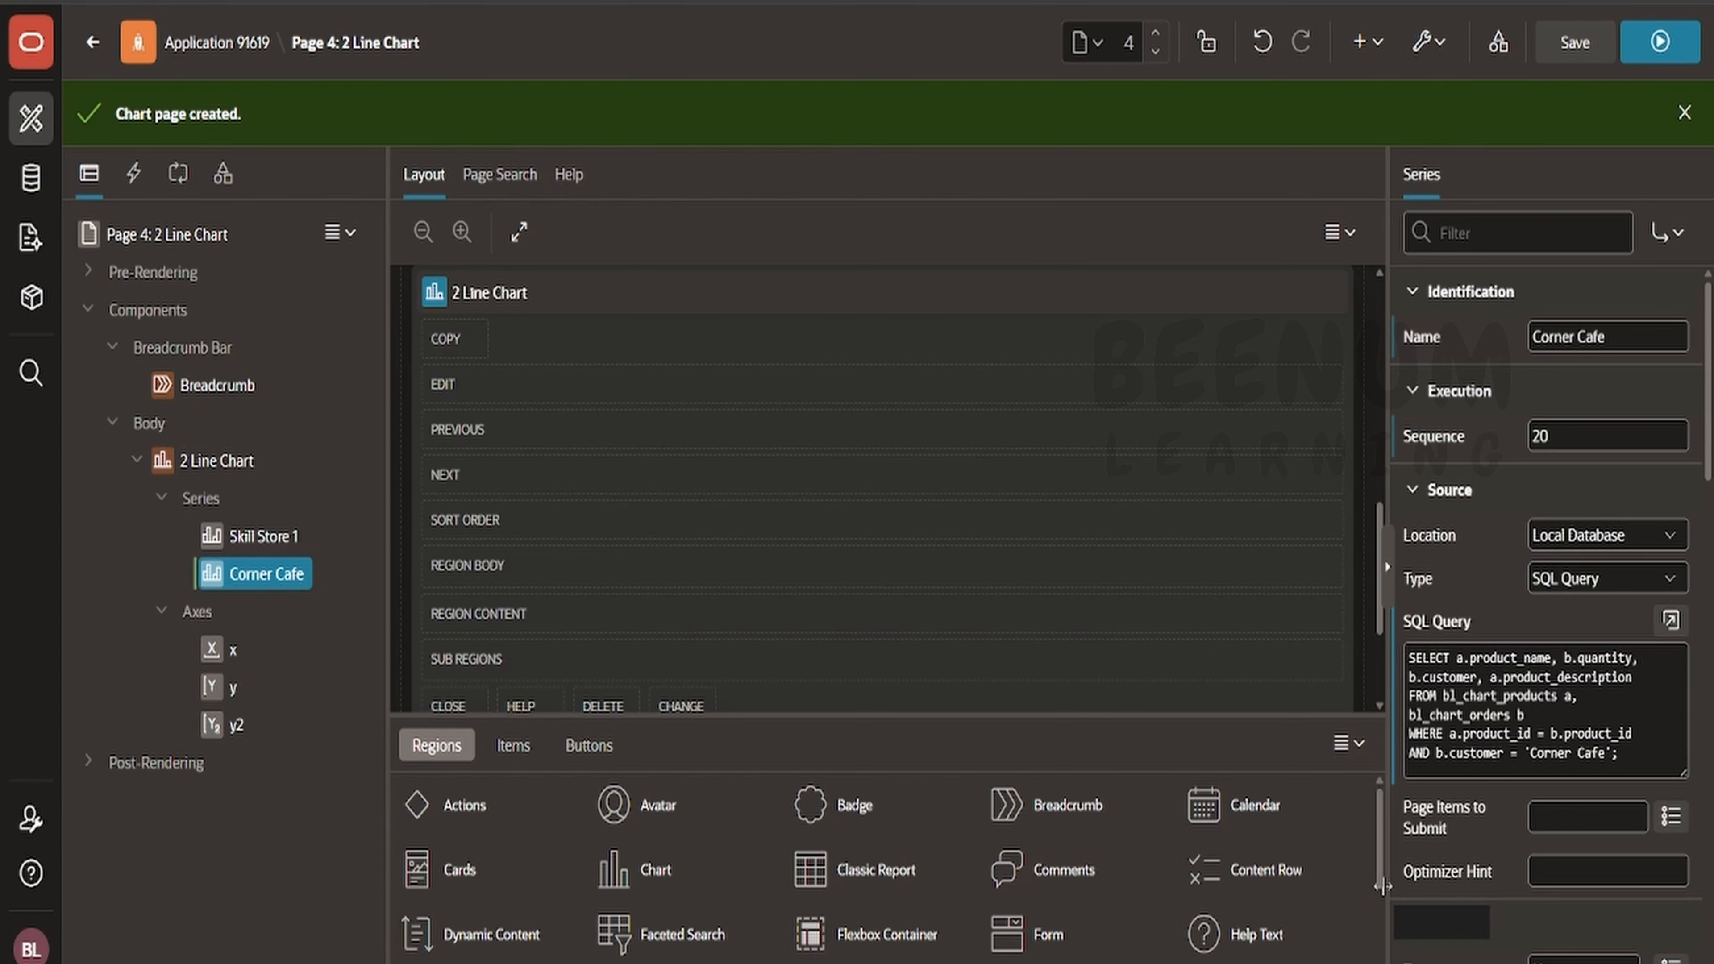
# - Save and run the page, then toggle the Skill Store 1 series off in the chart legend
pyautogui.rightClick(255, 551)
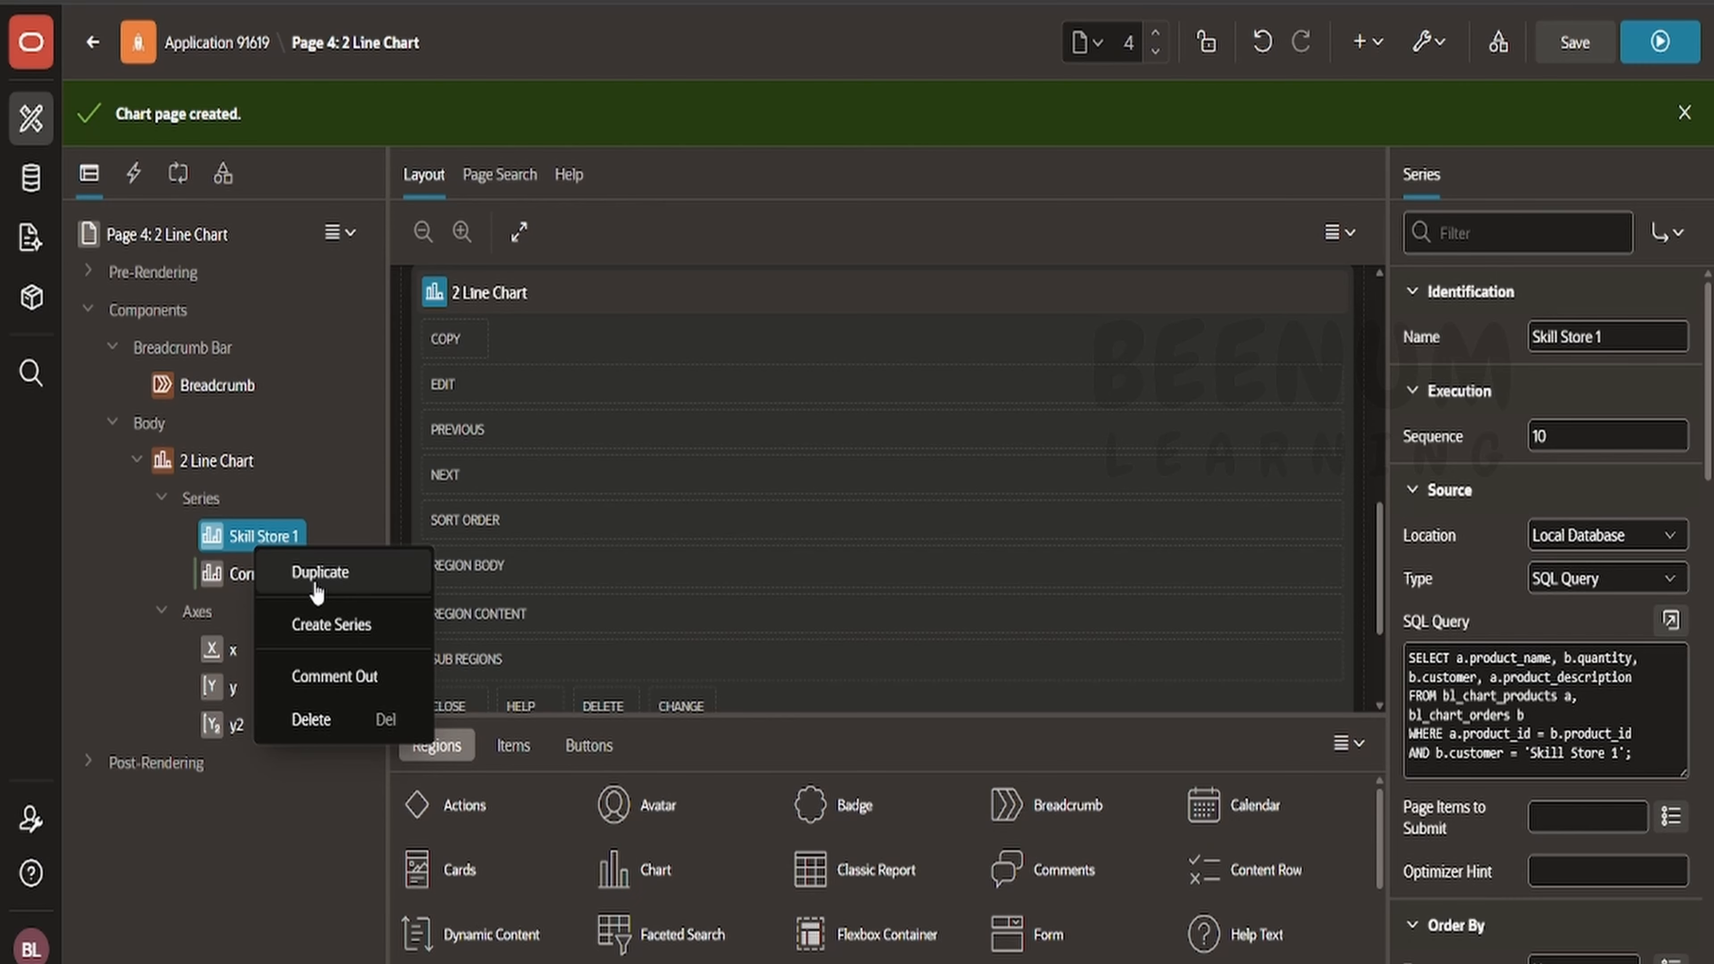
pyautogui.click(232, 577)
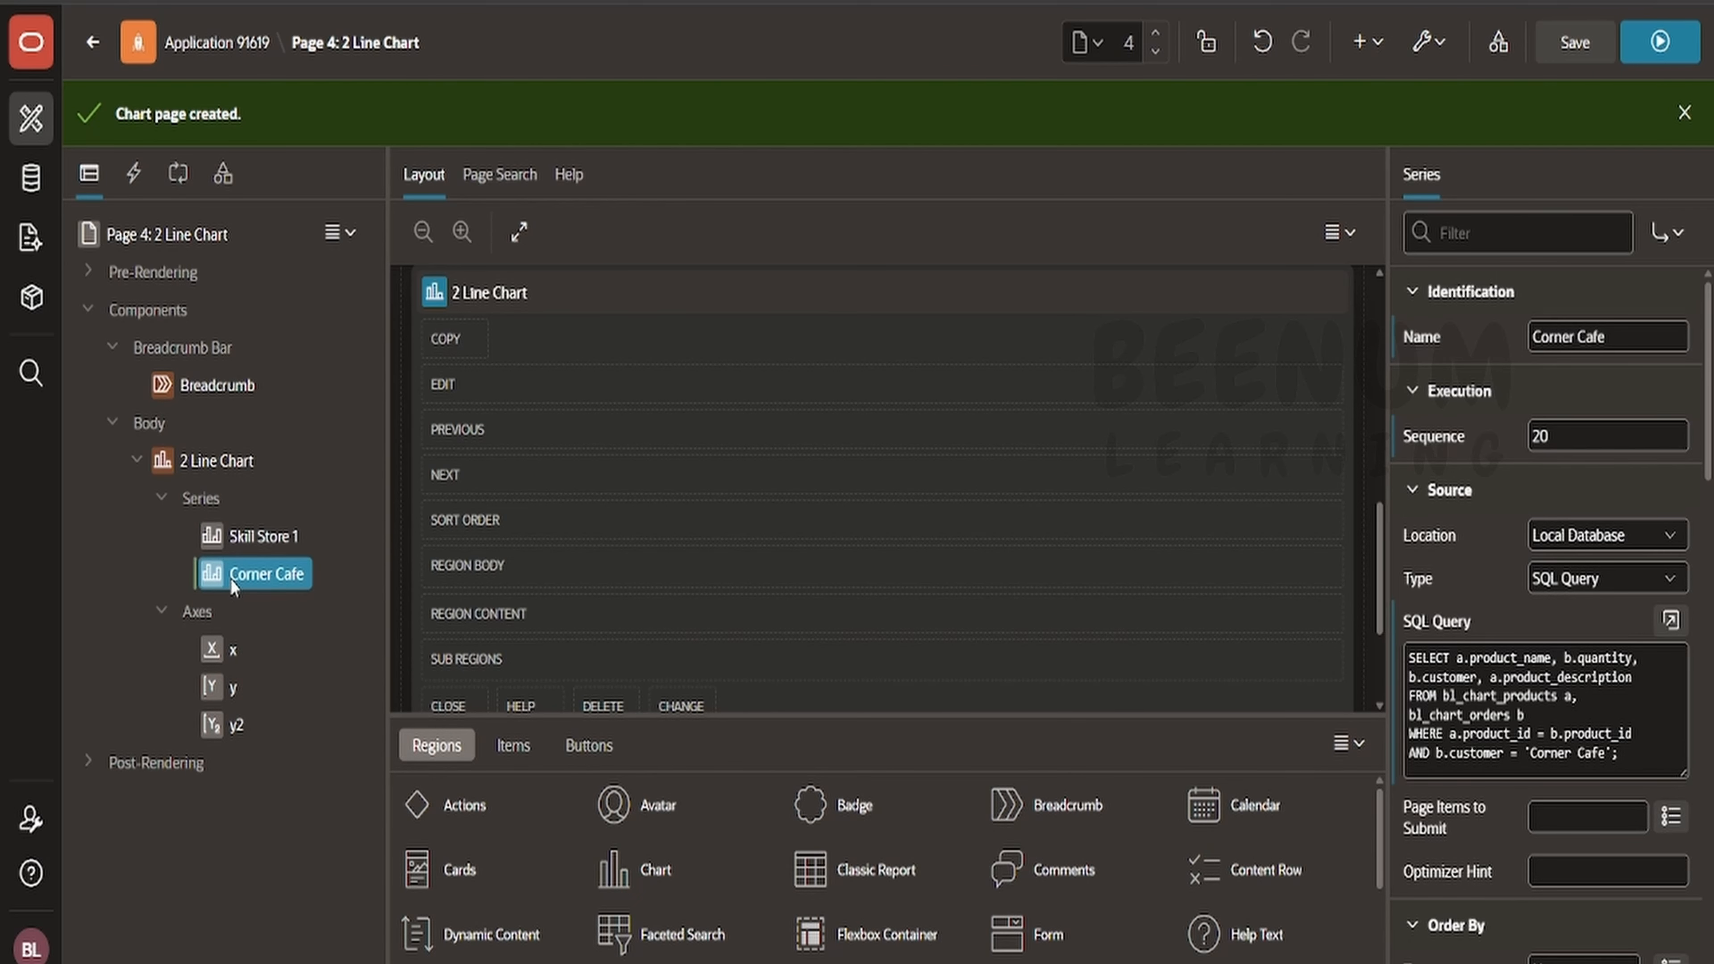
pyautogui.click(1613, 41)
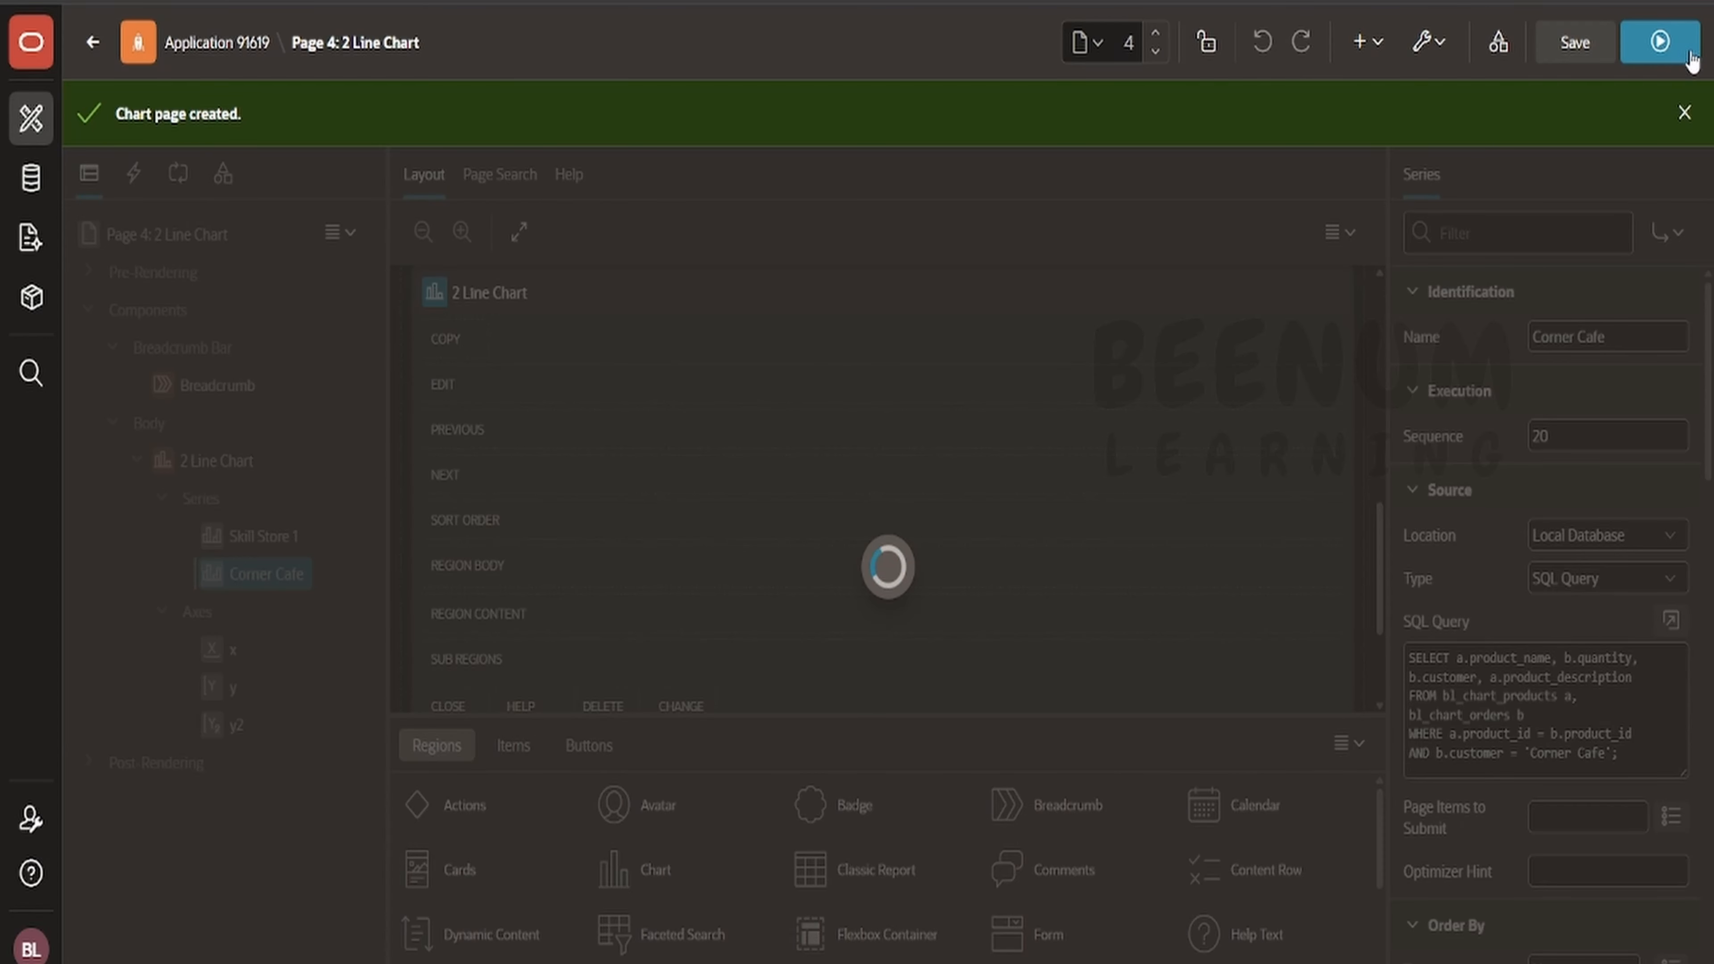
pyautogui.click(1683, 54)
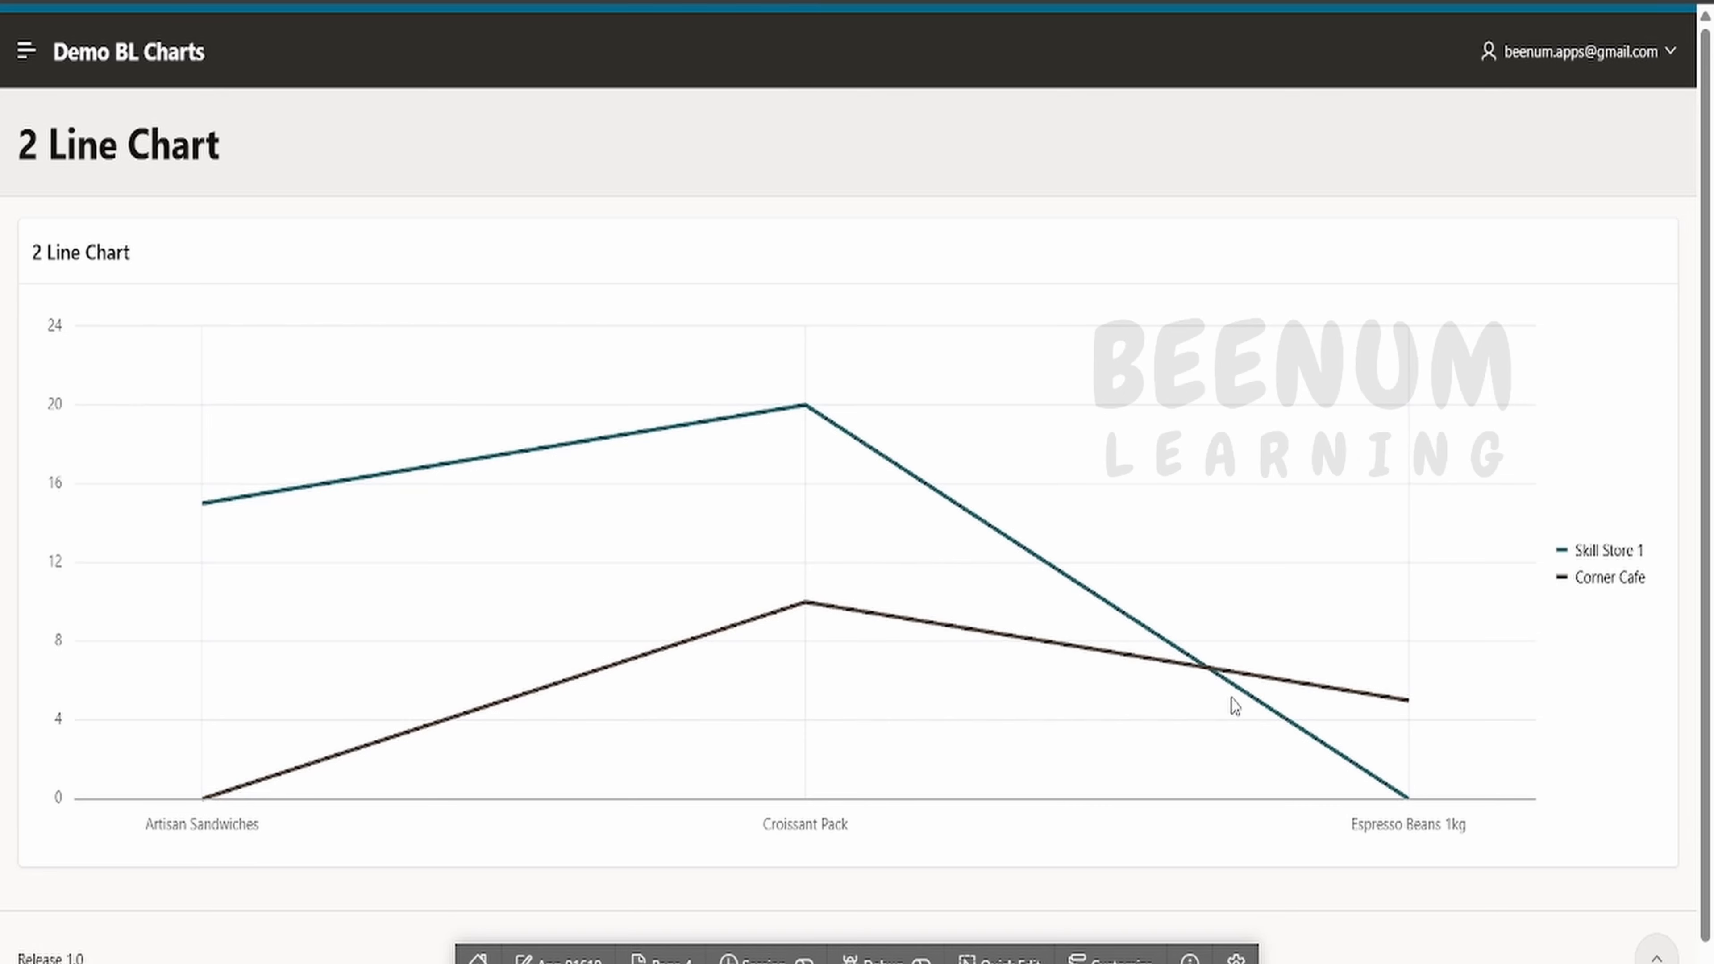
pyautogui.click(1601, 552)
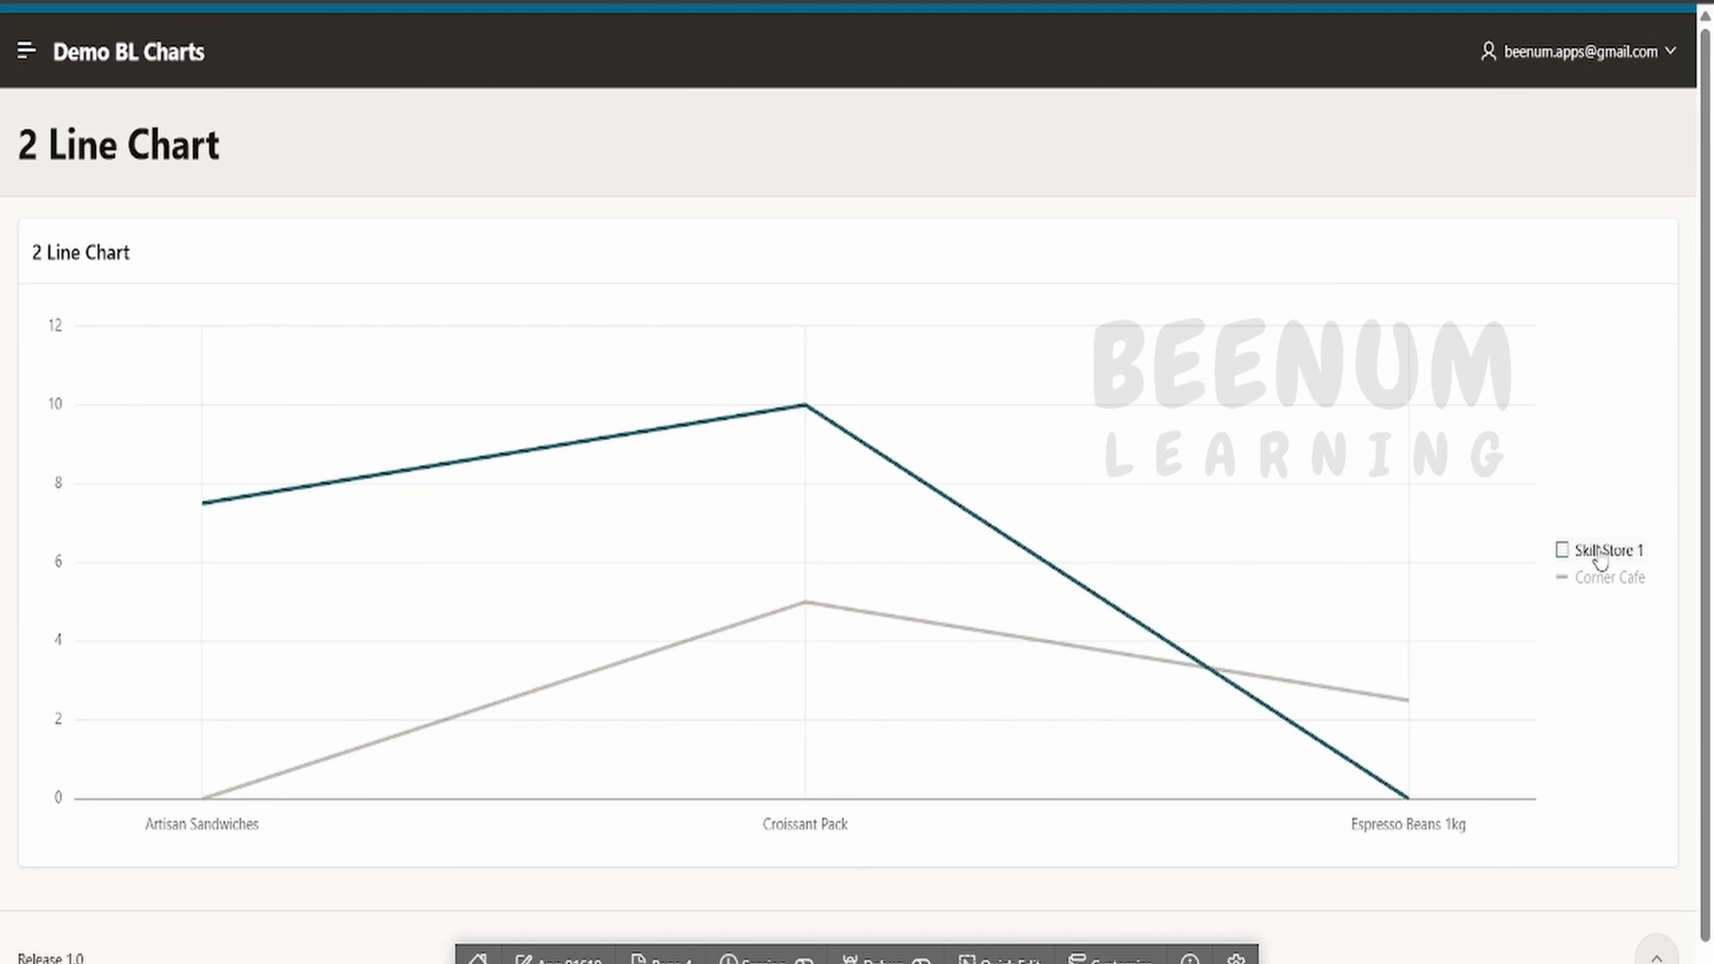
# - Toggle the Corner Cafe series in the running chart's legend
pyautogui.click(1593, 577)
pyautogui.click(1589, 576)
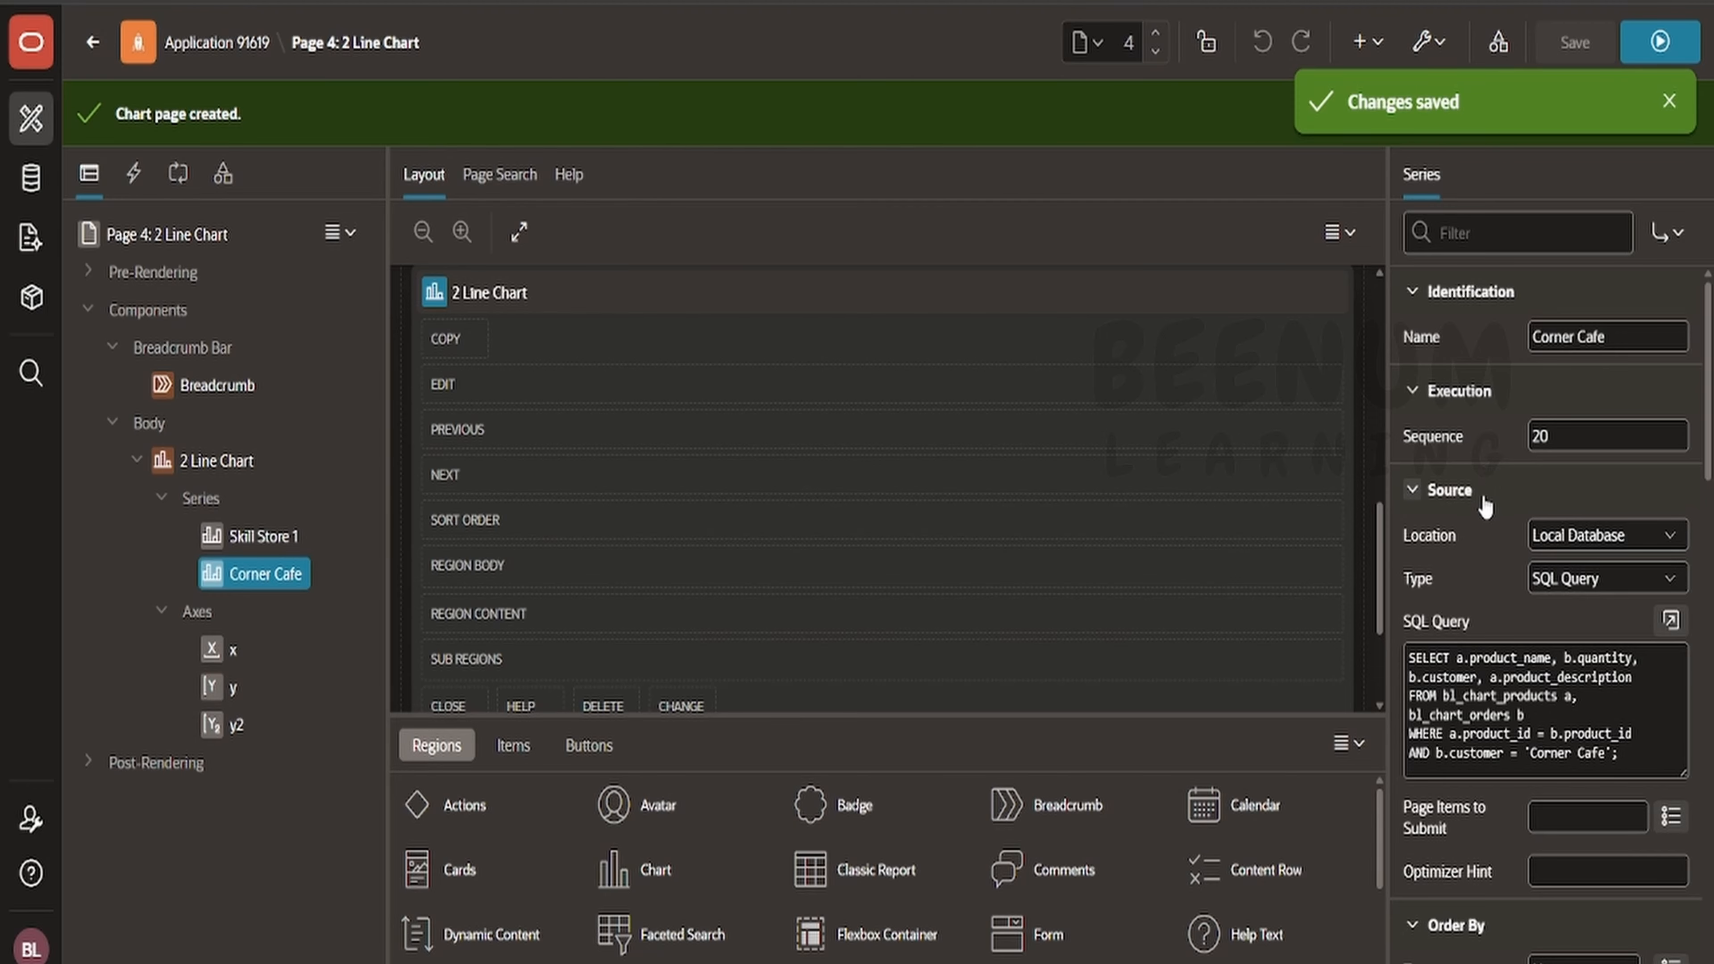
# - Enable Stack on the 2 Line Chart region, save and run the page, then disable Stack and save
pyautogui.click(227, 459)
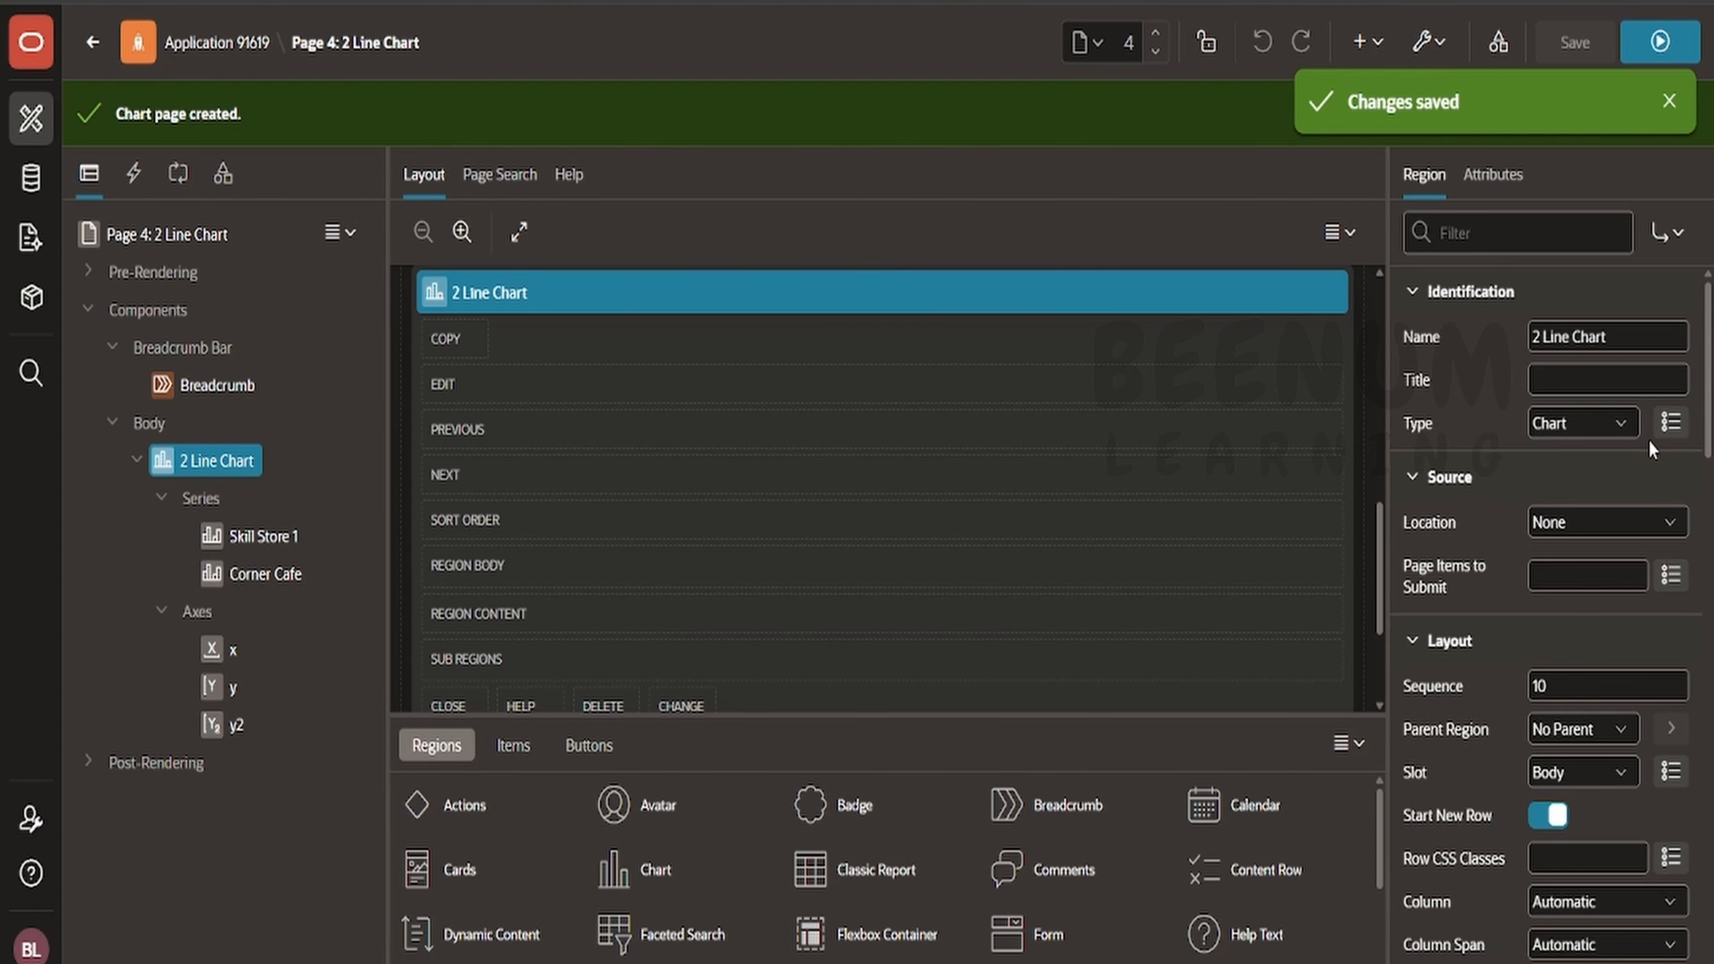
pyautogui.click(1492, 174)
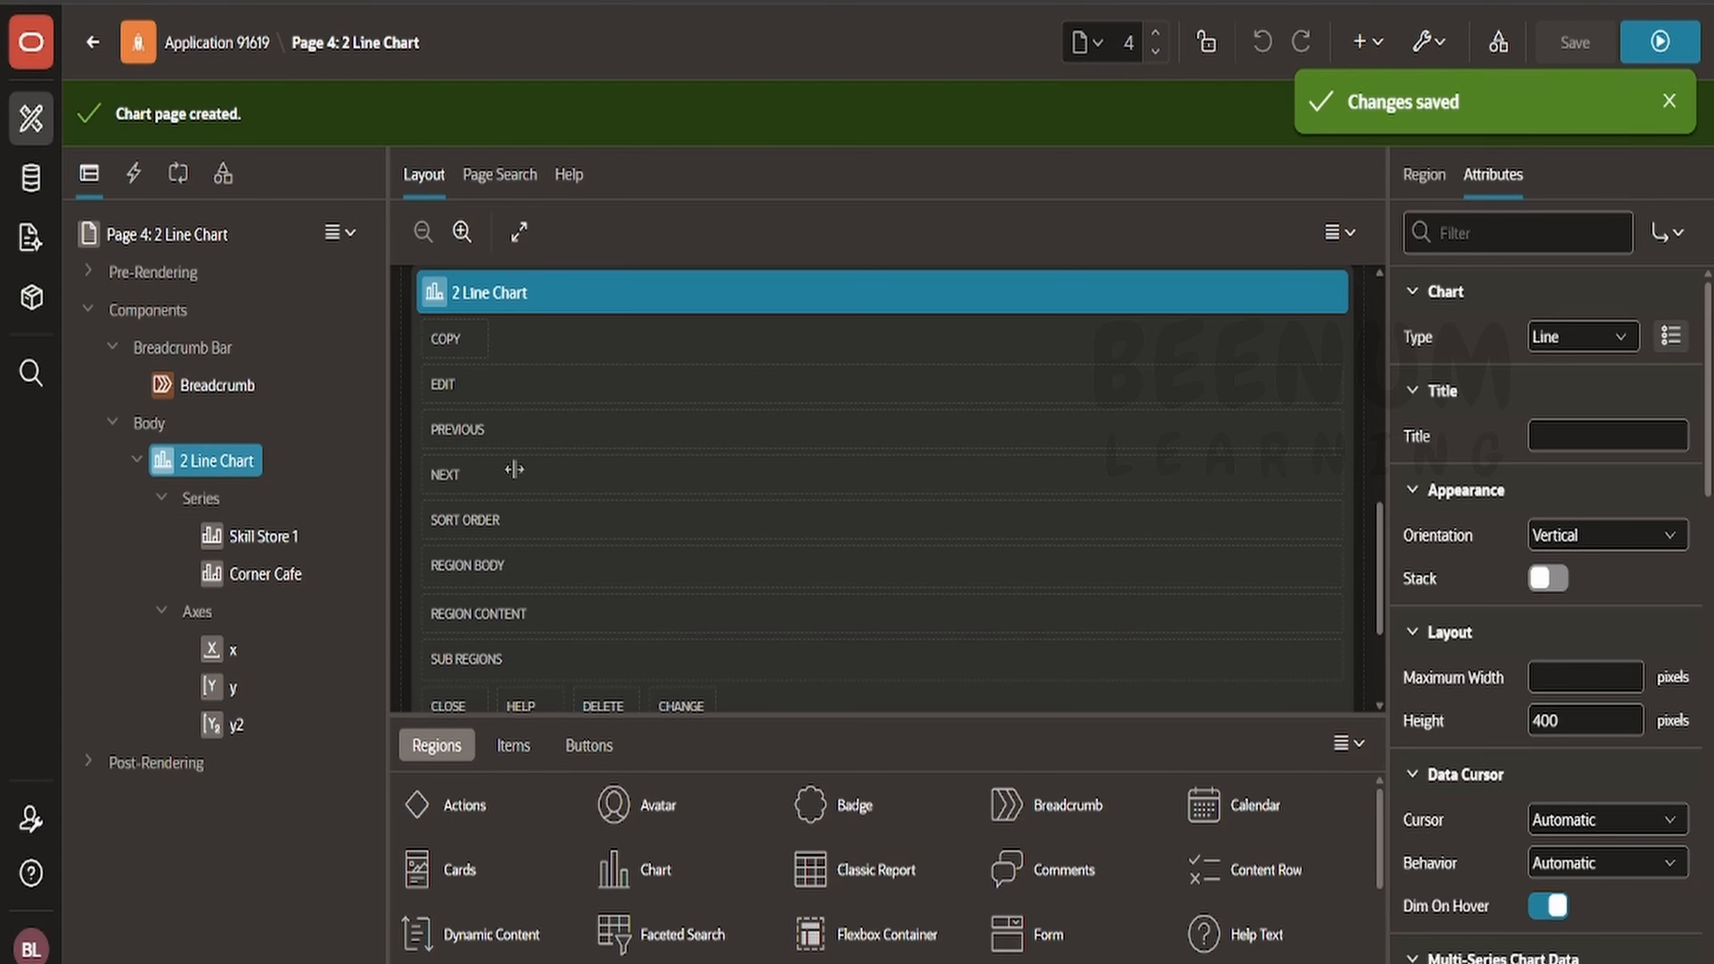
pyautogui.click(1559, 587)
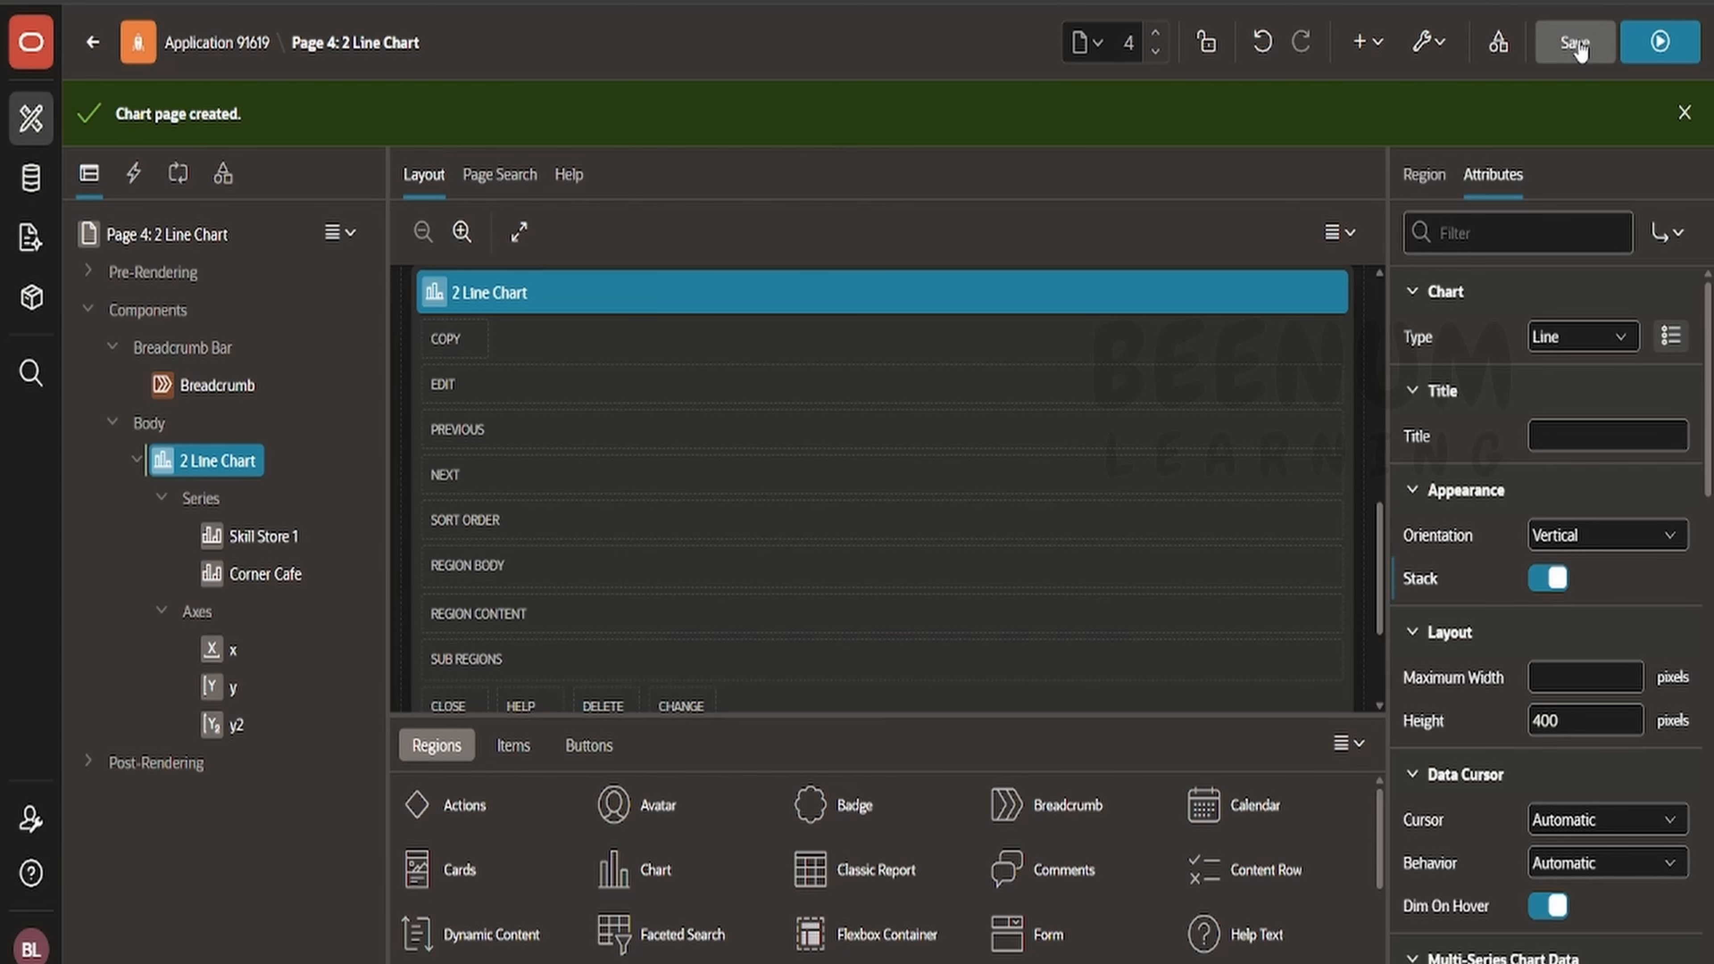
pyautogui.click(1664, 48)
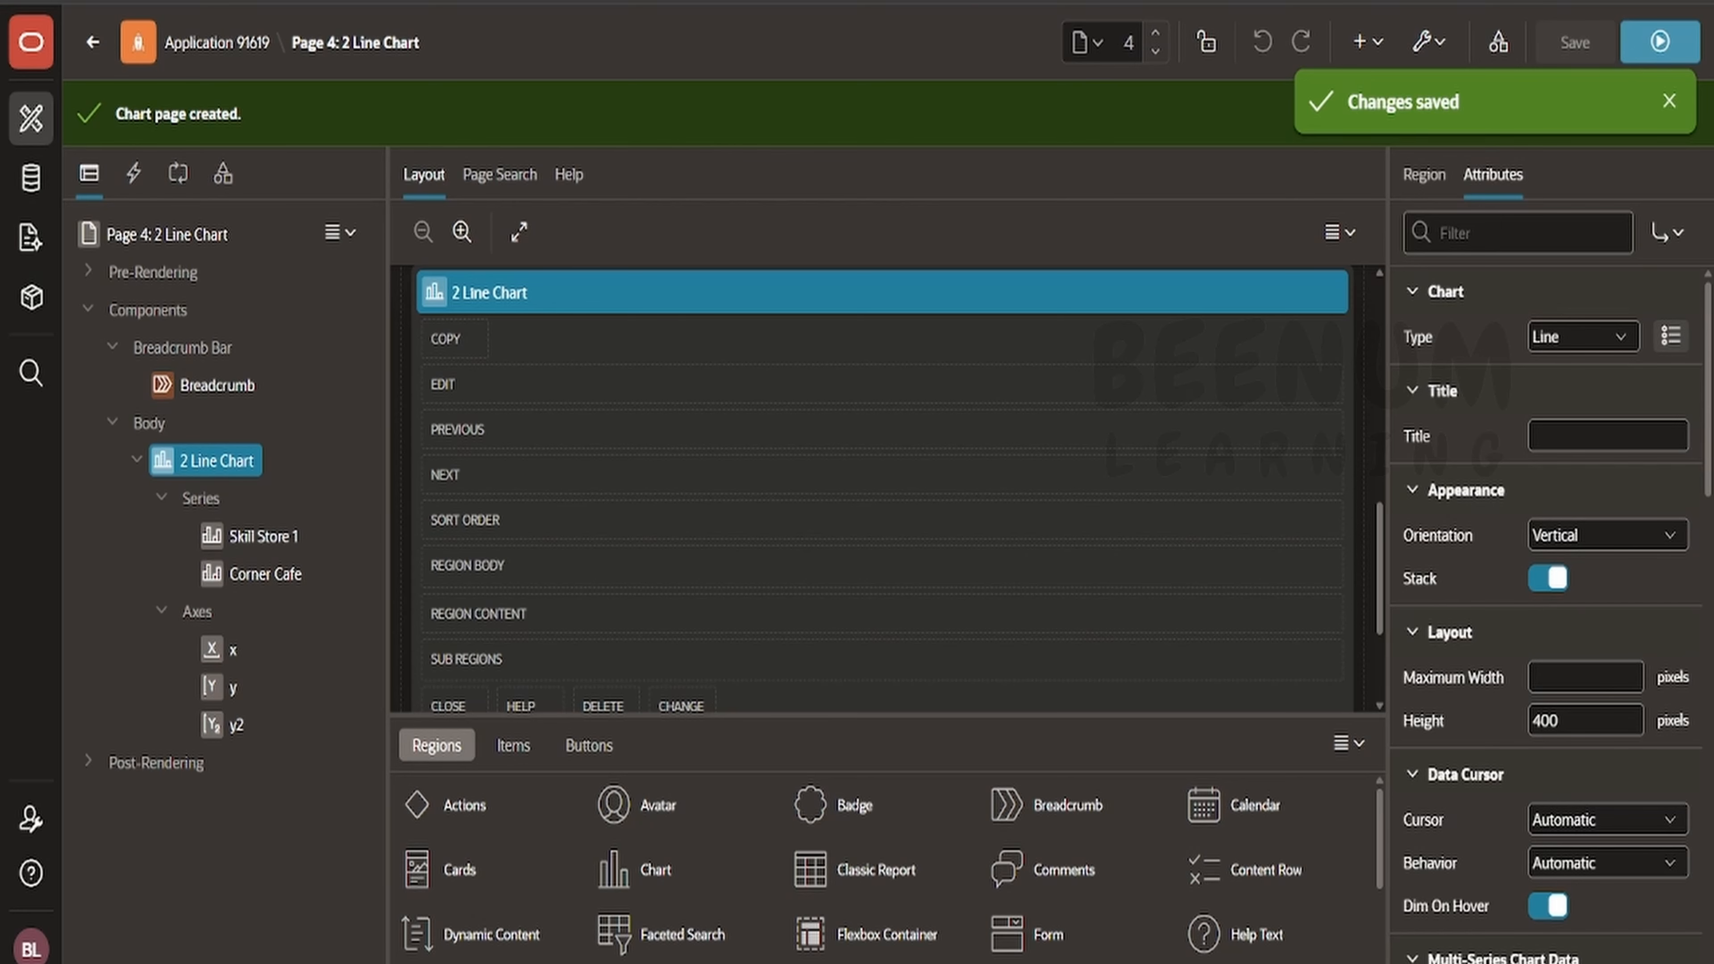
pyautogui.click(1543, 579)
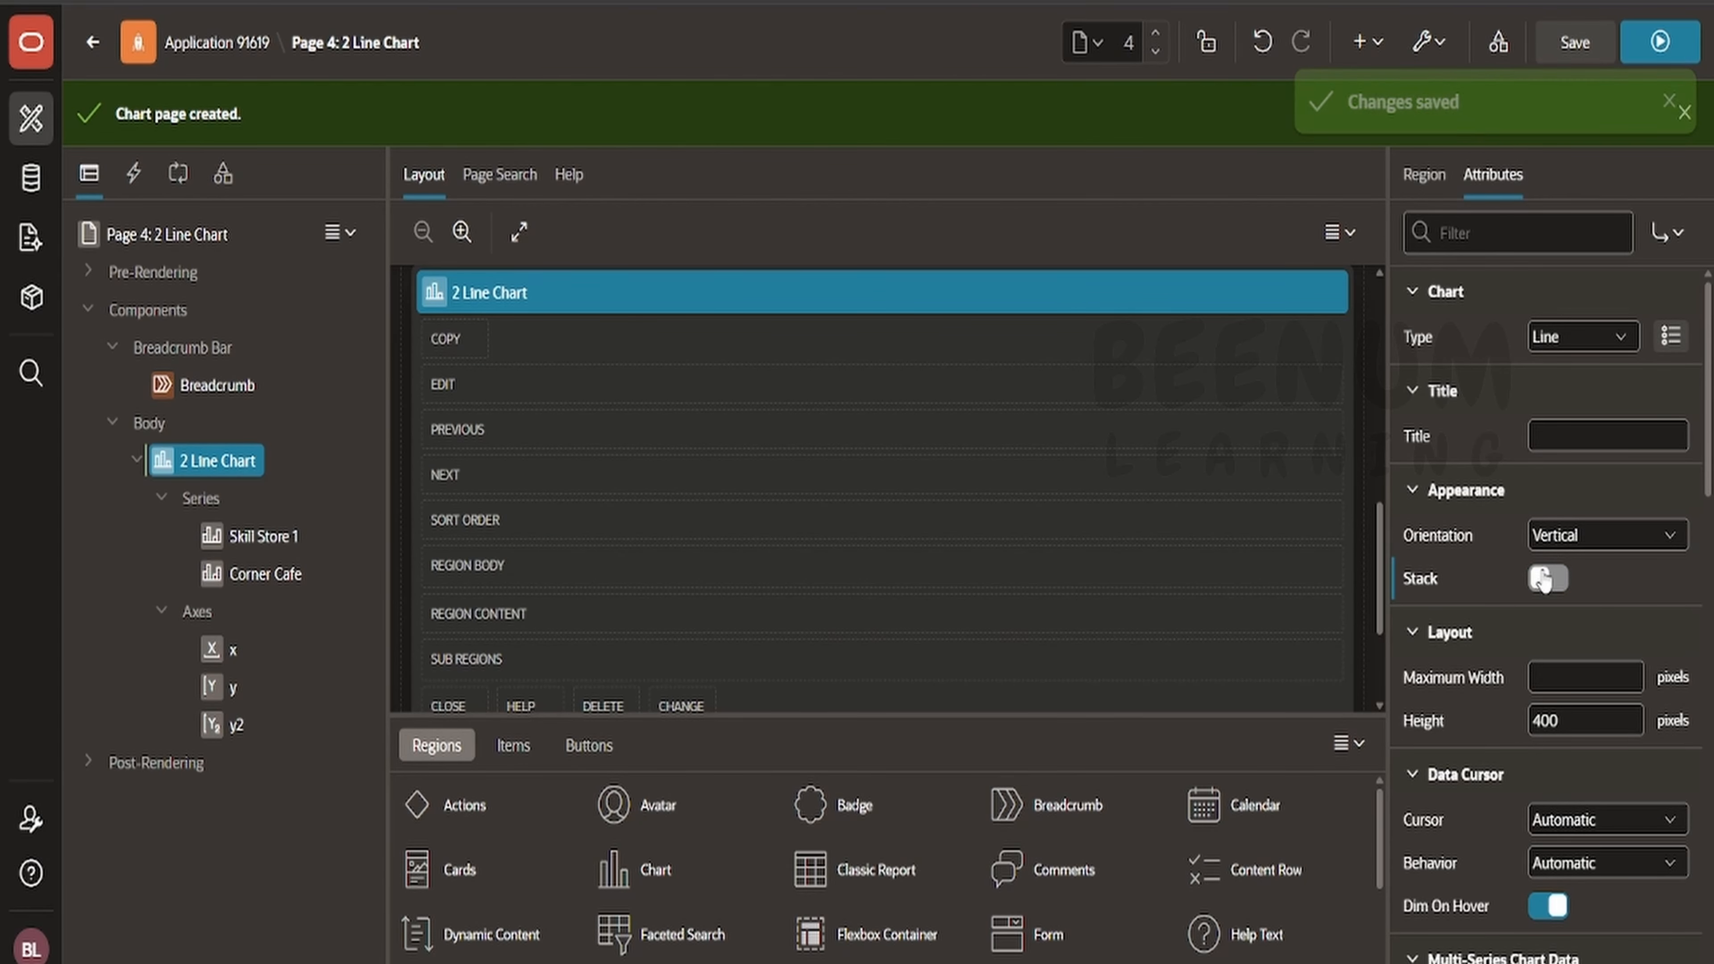
pyautogui.click(1578, 57)
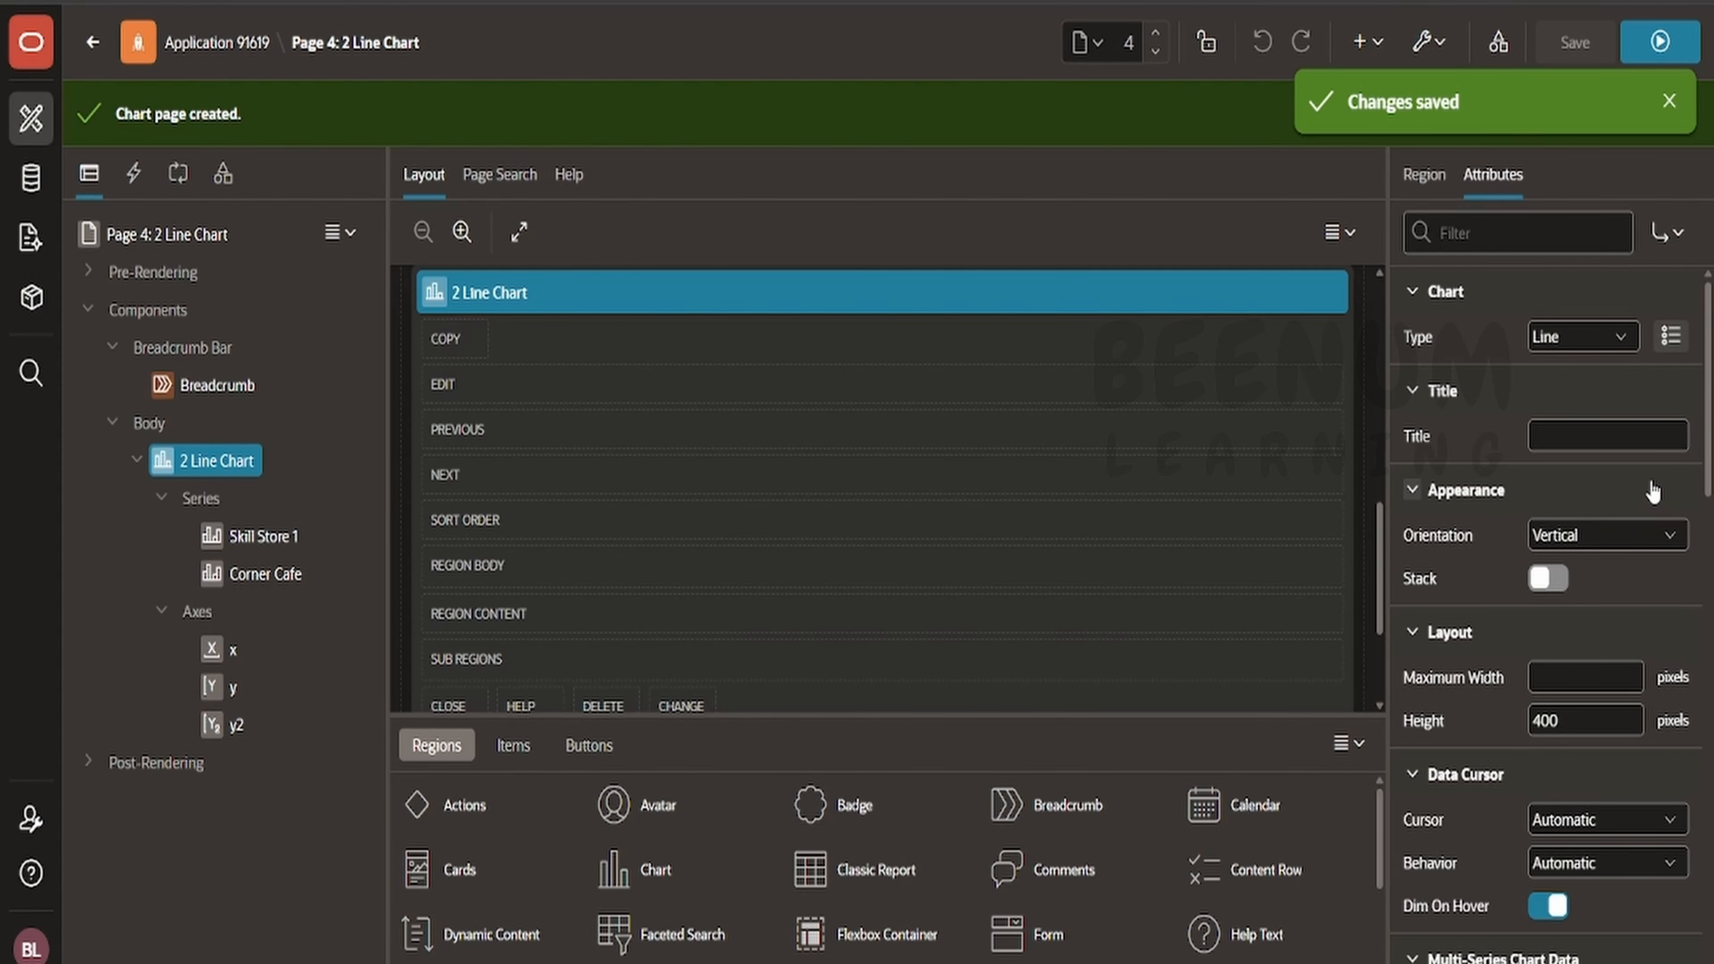
# - Set the chart orientation to Horizontal, then save and run the page
pyautogui.click(1562, 540)
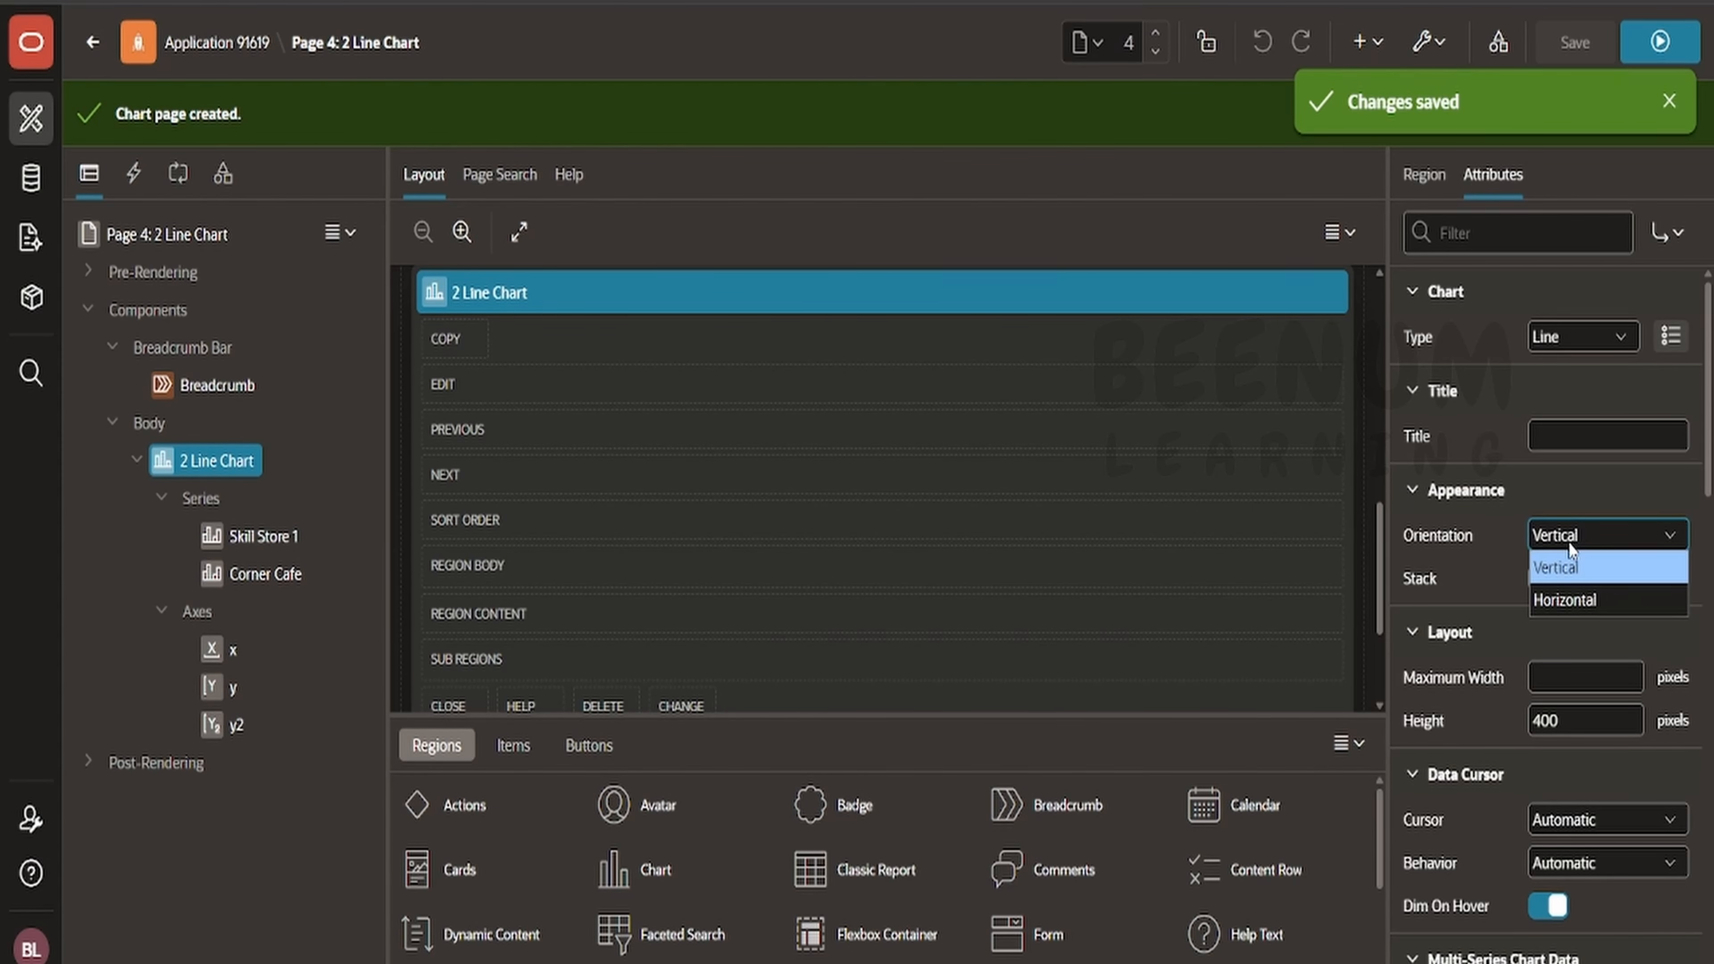
pyautogui.click(1565, 601)
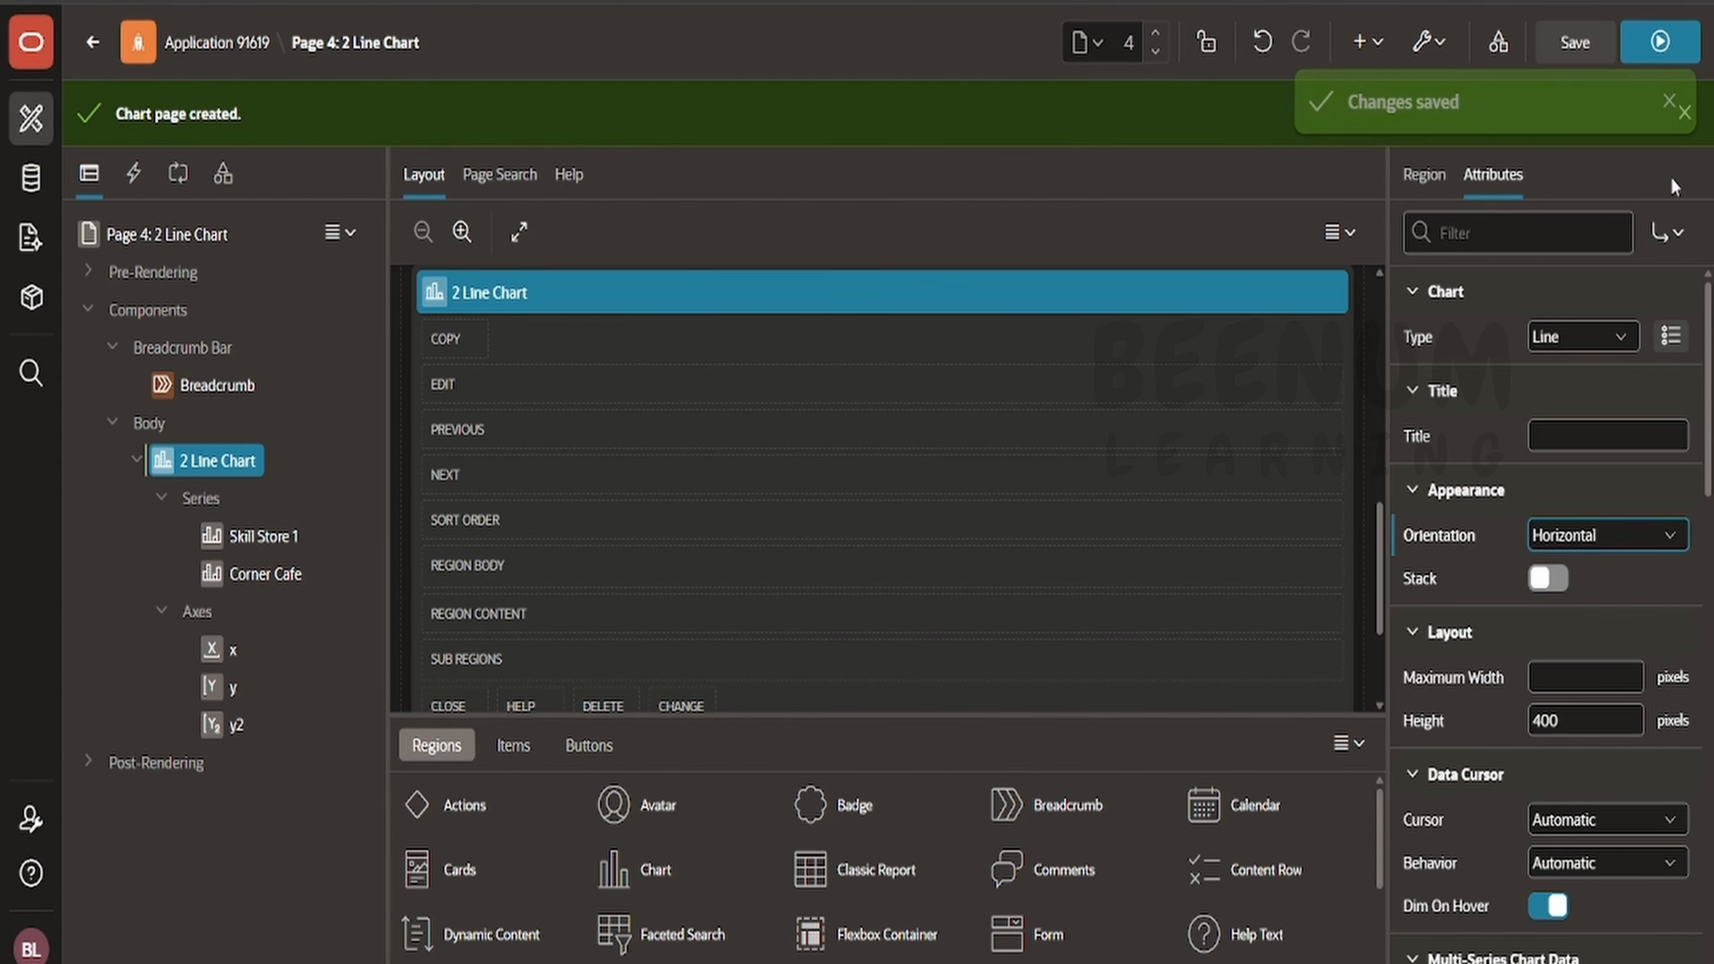
pyautogui.click(1579, 42)
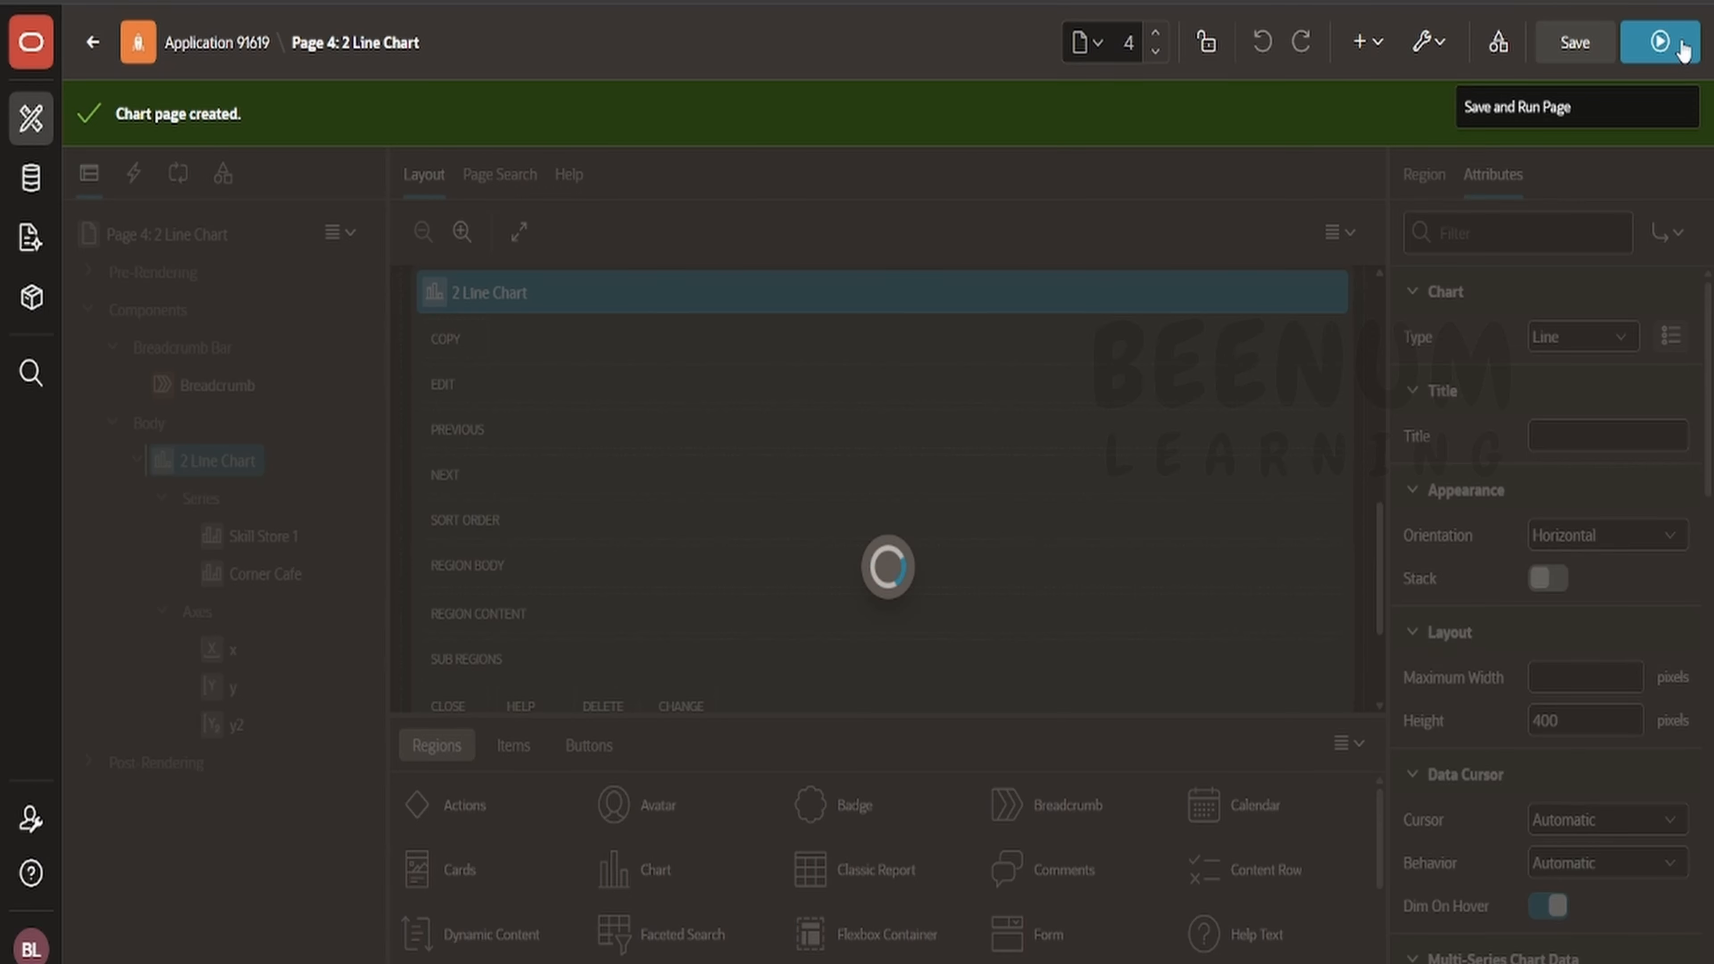
pyautogui.click(1659, 42)
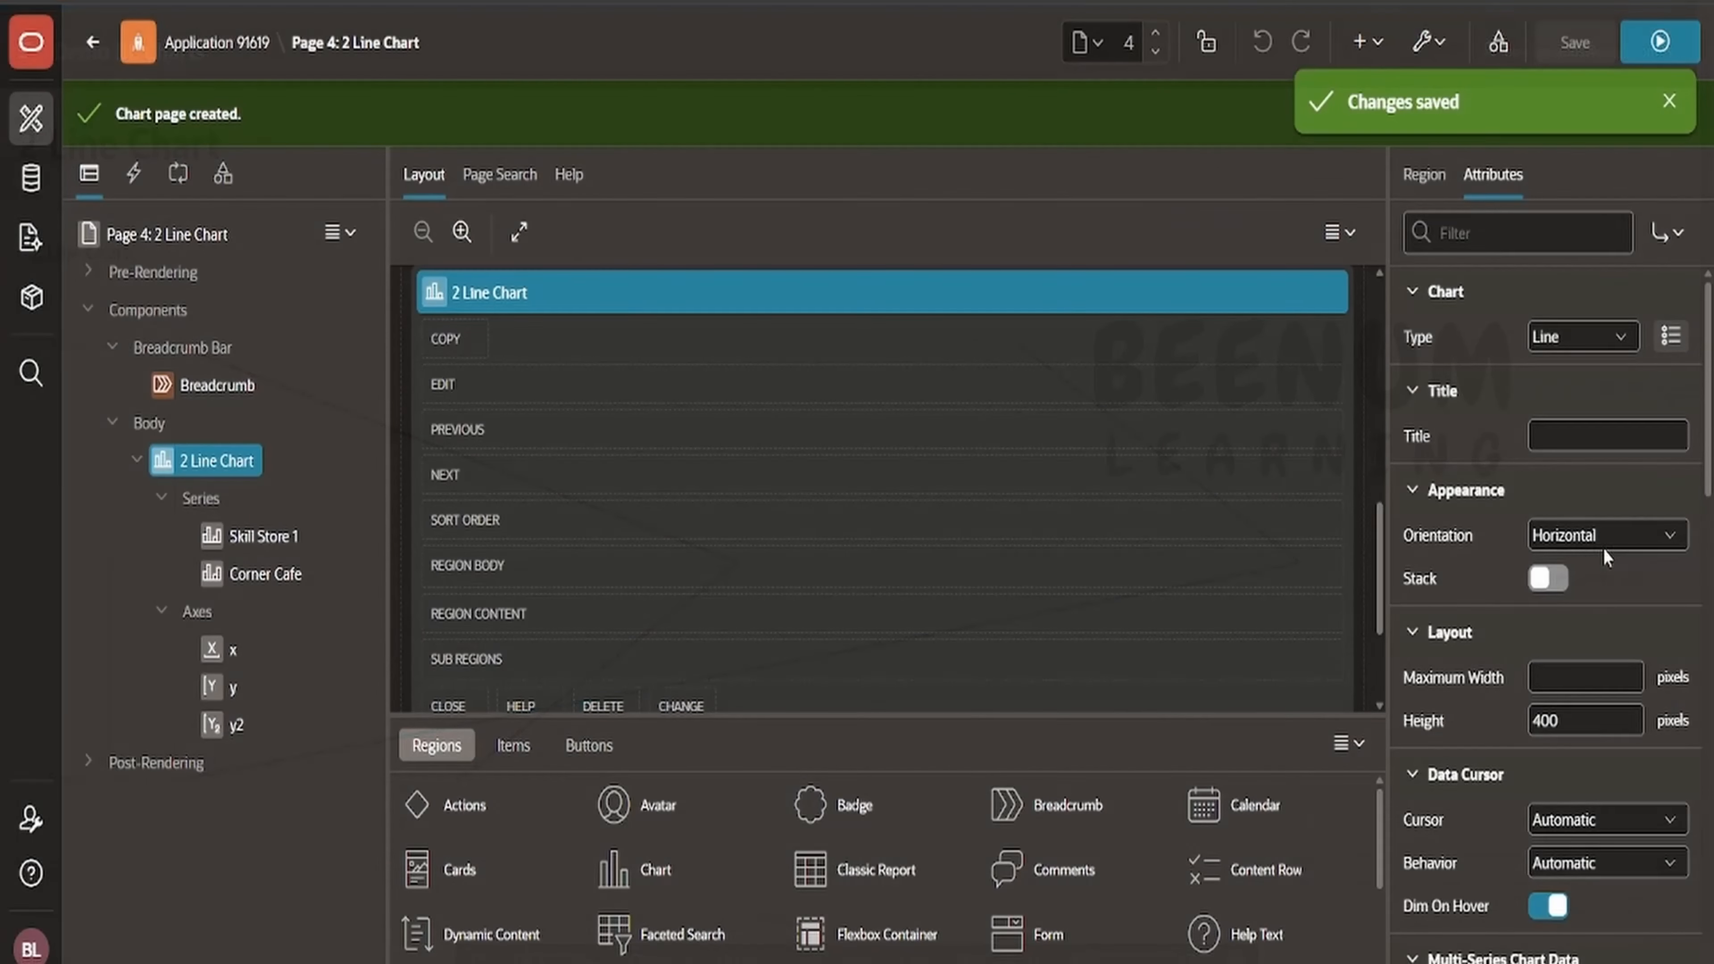
# - Set the chart orientation back to Vertical, then save and run the page
pyautogui.click(1605, 535)
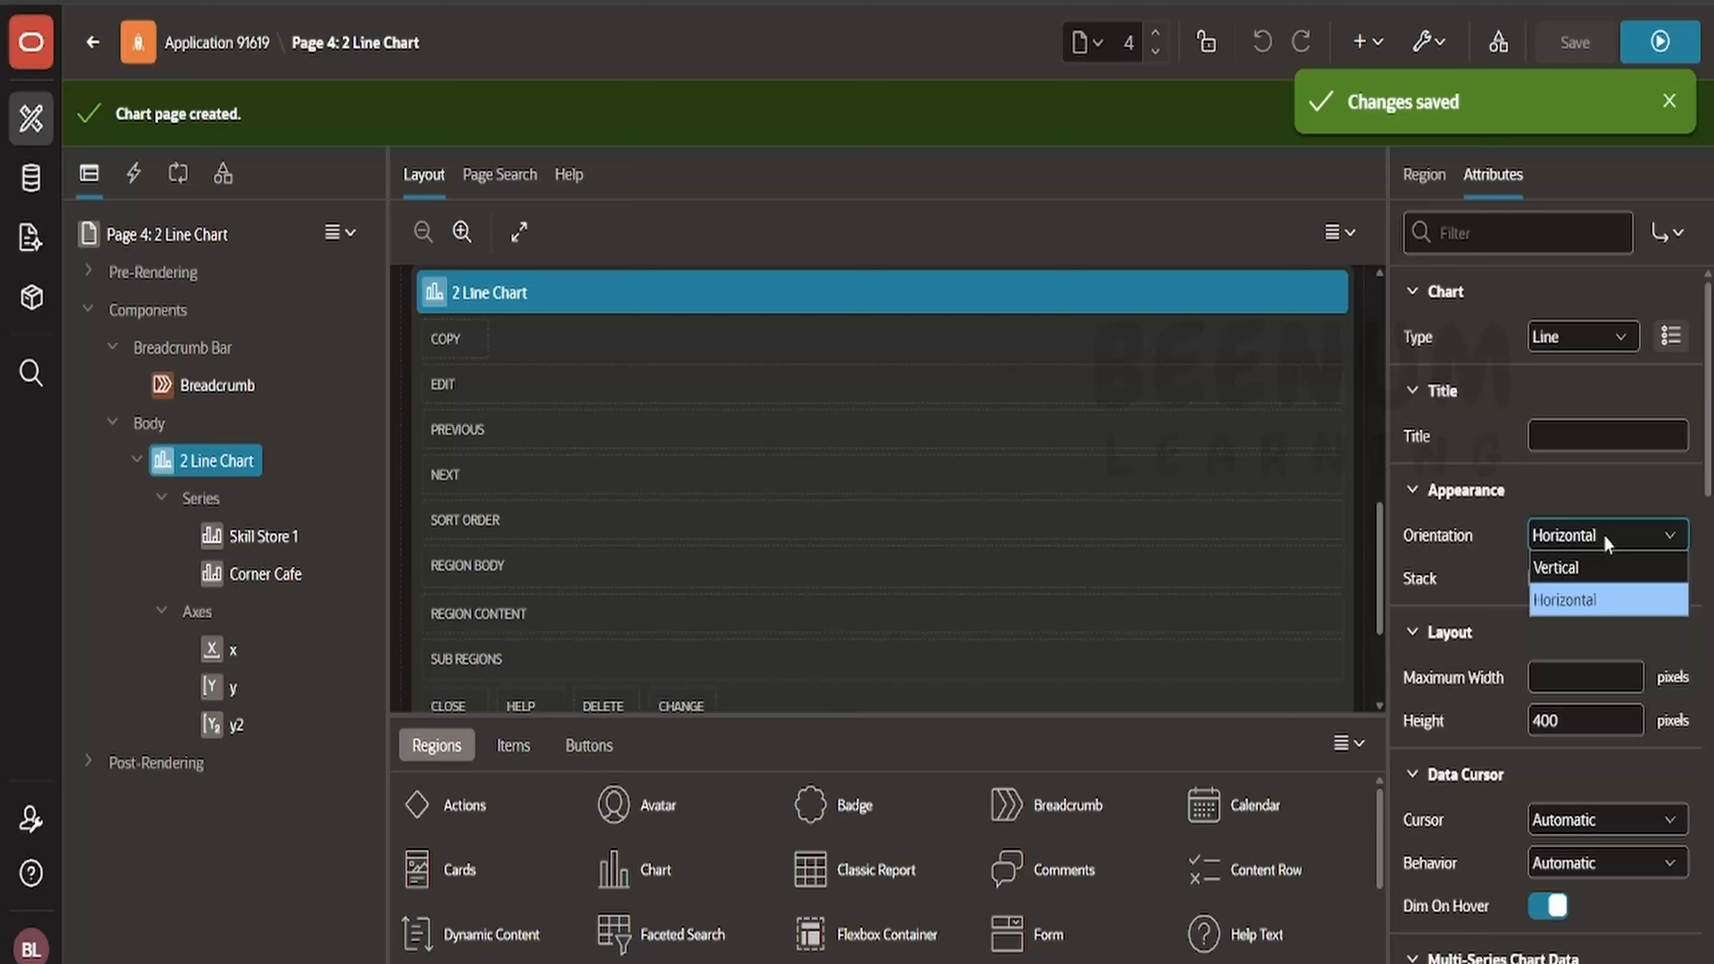
pyautogui.click(1586, 580)
pyautogui.click(1575, 42)
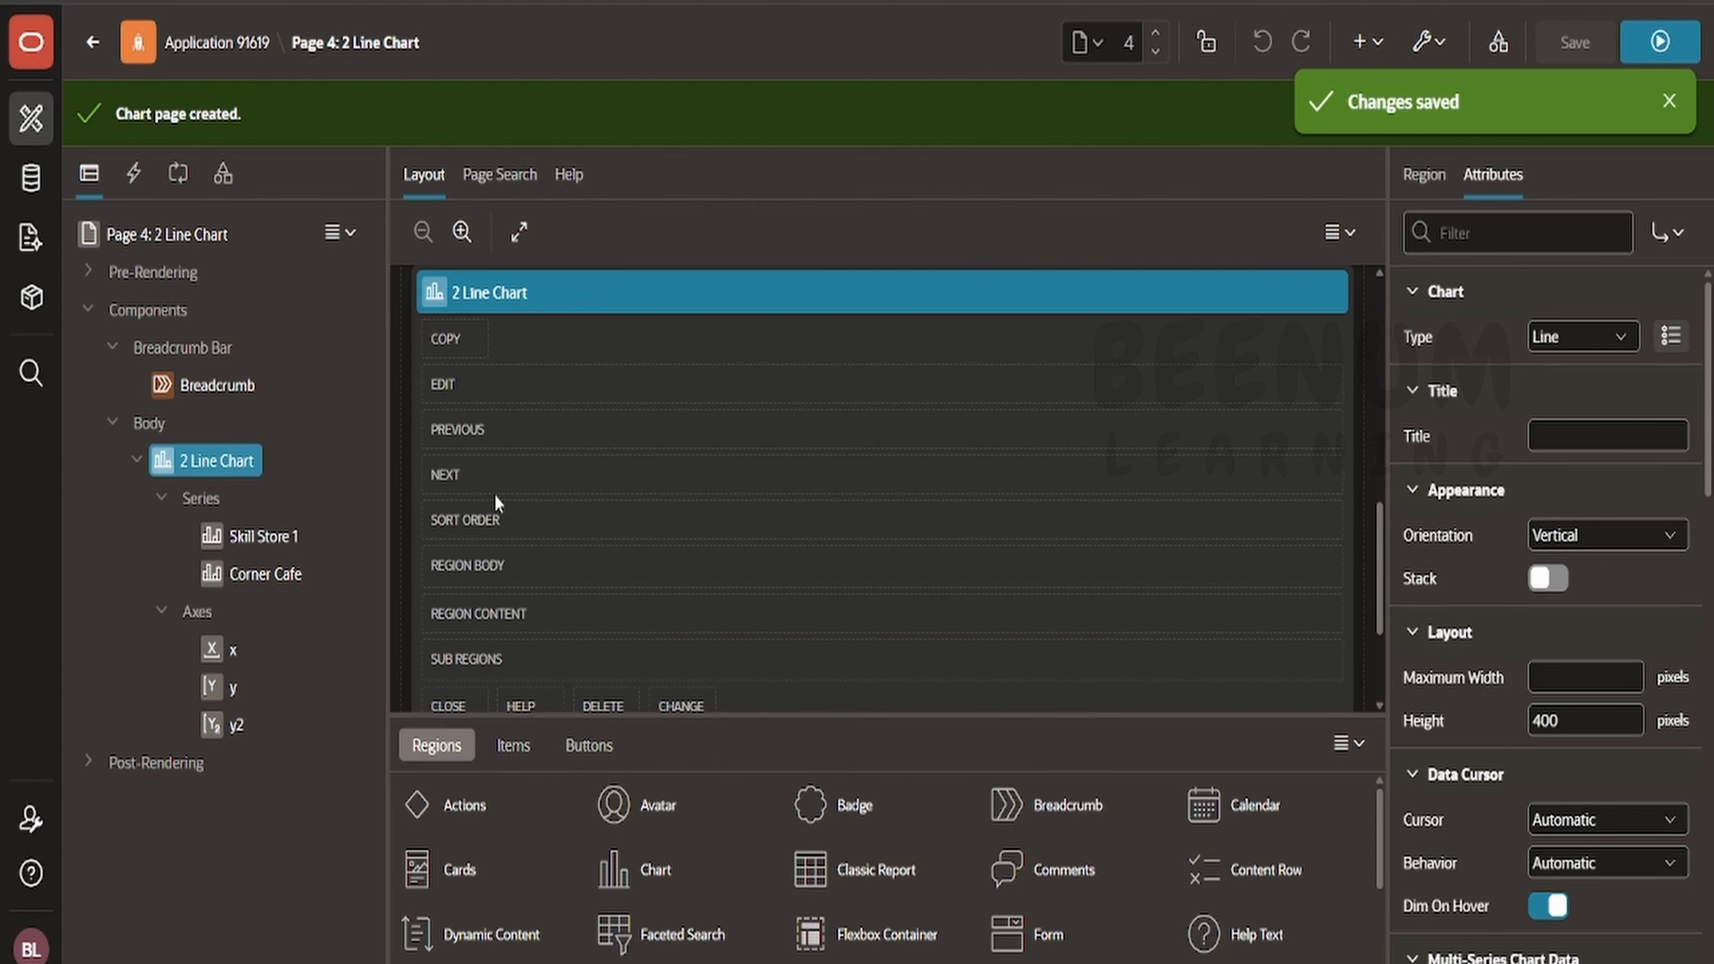
pyautogui.click(1676, 55)
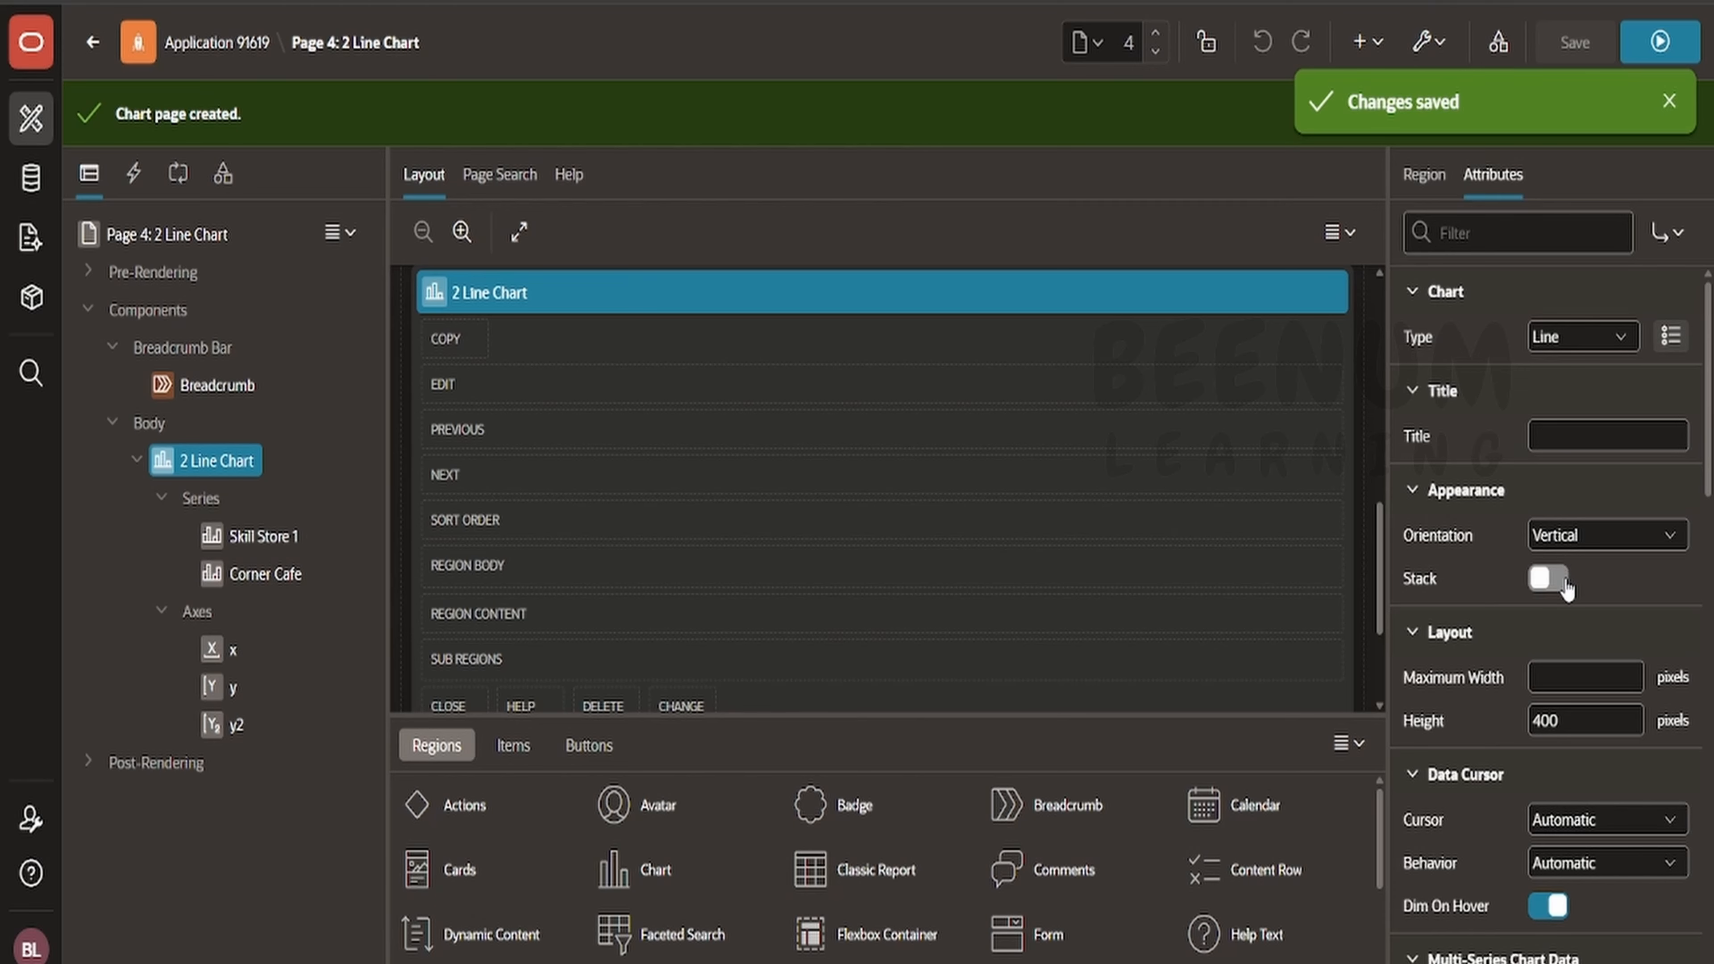
# - Set the chart legend's position to Top and its title to legend, then save and run the page
pyautogui.scroll(-5, 1565, 589)
pyautogui.scroll(-2, 1568, 448)
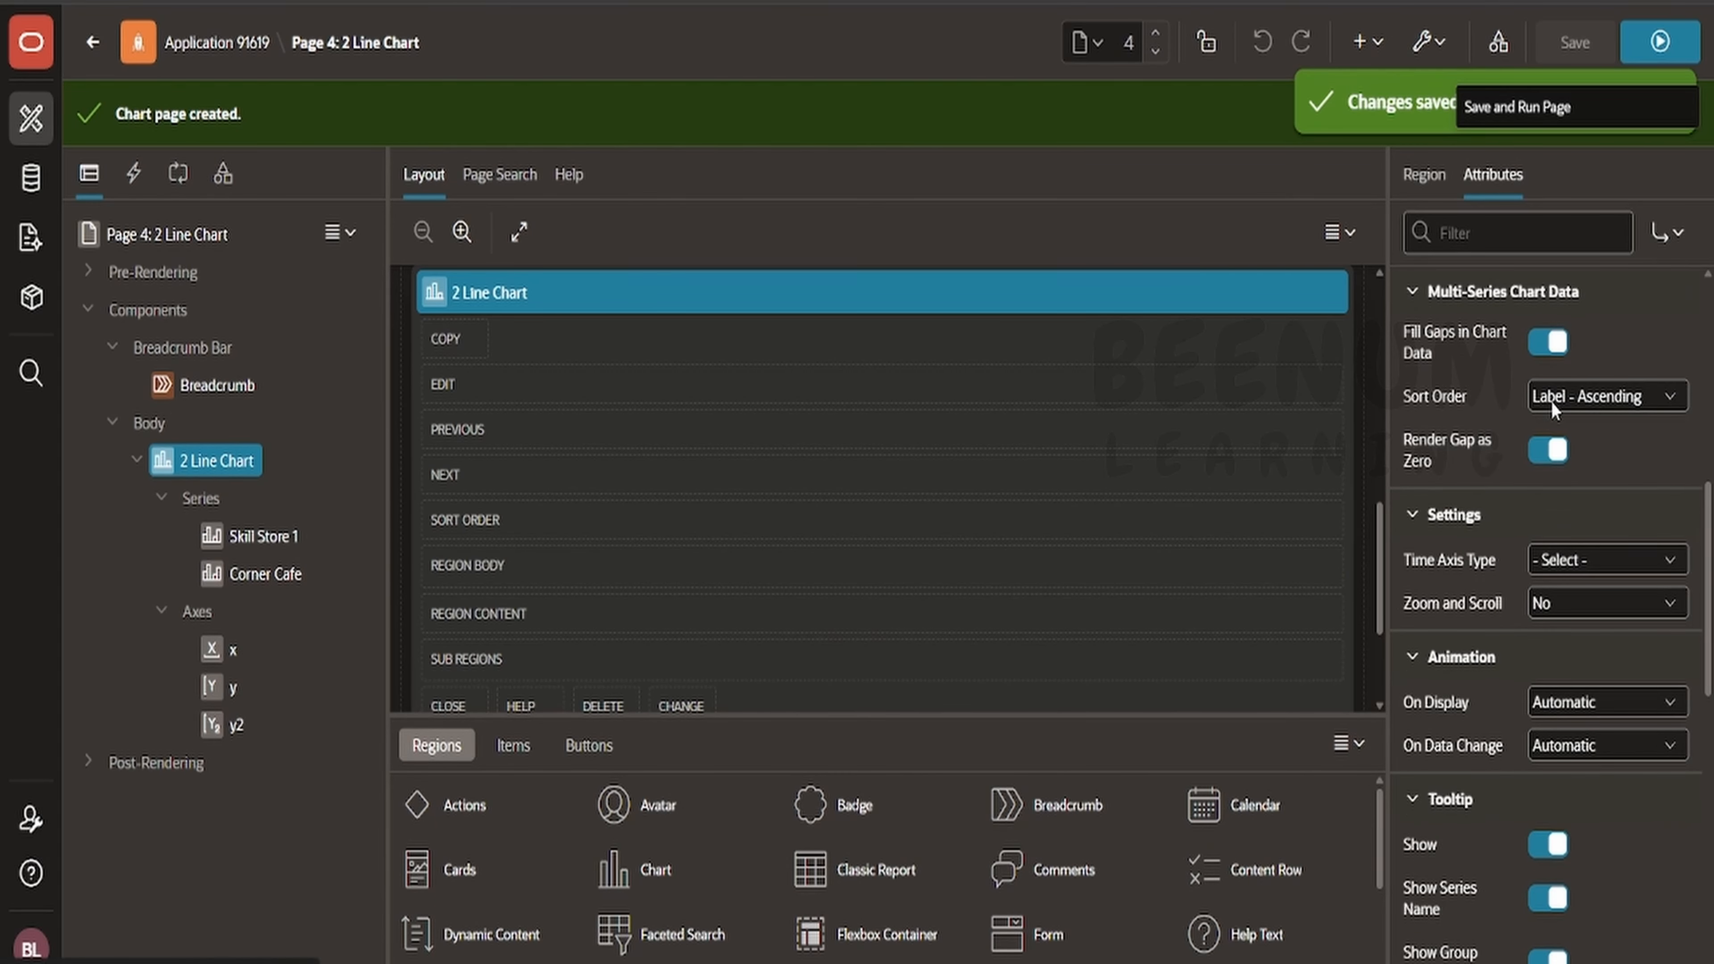
pyautogui.scroll(-7, 1552, 459)
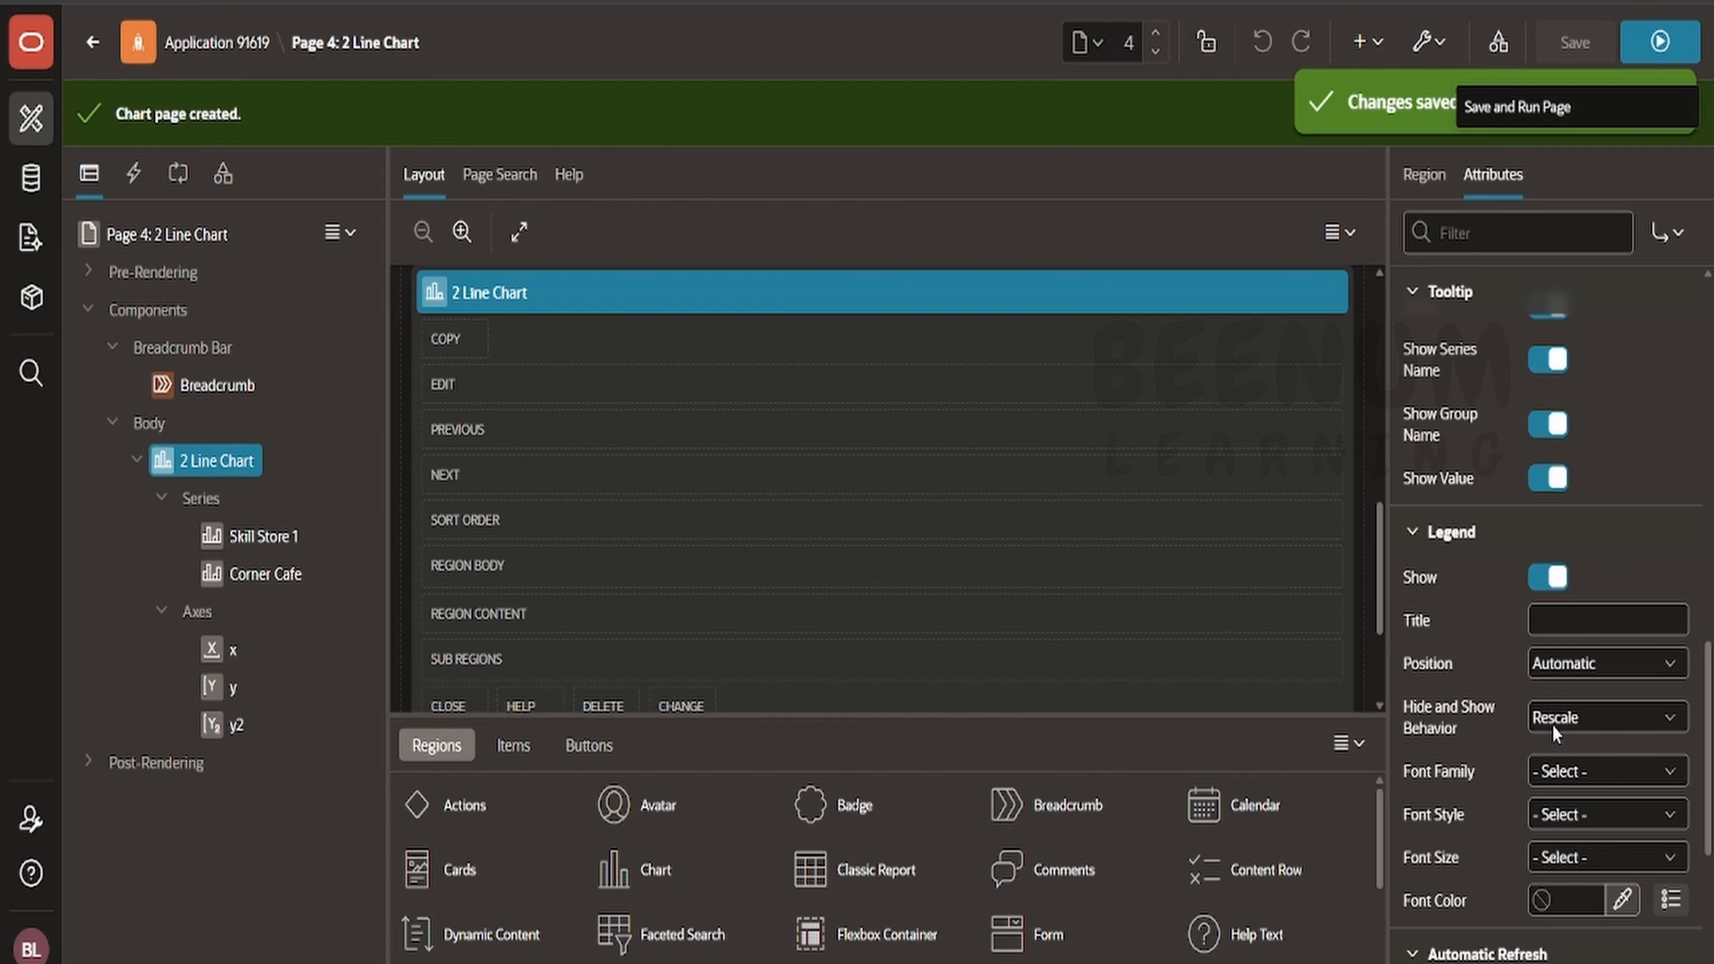
pyautogui.click(1575, 667)
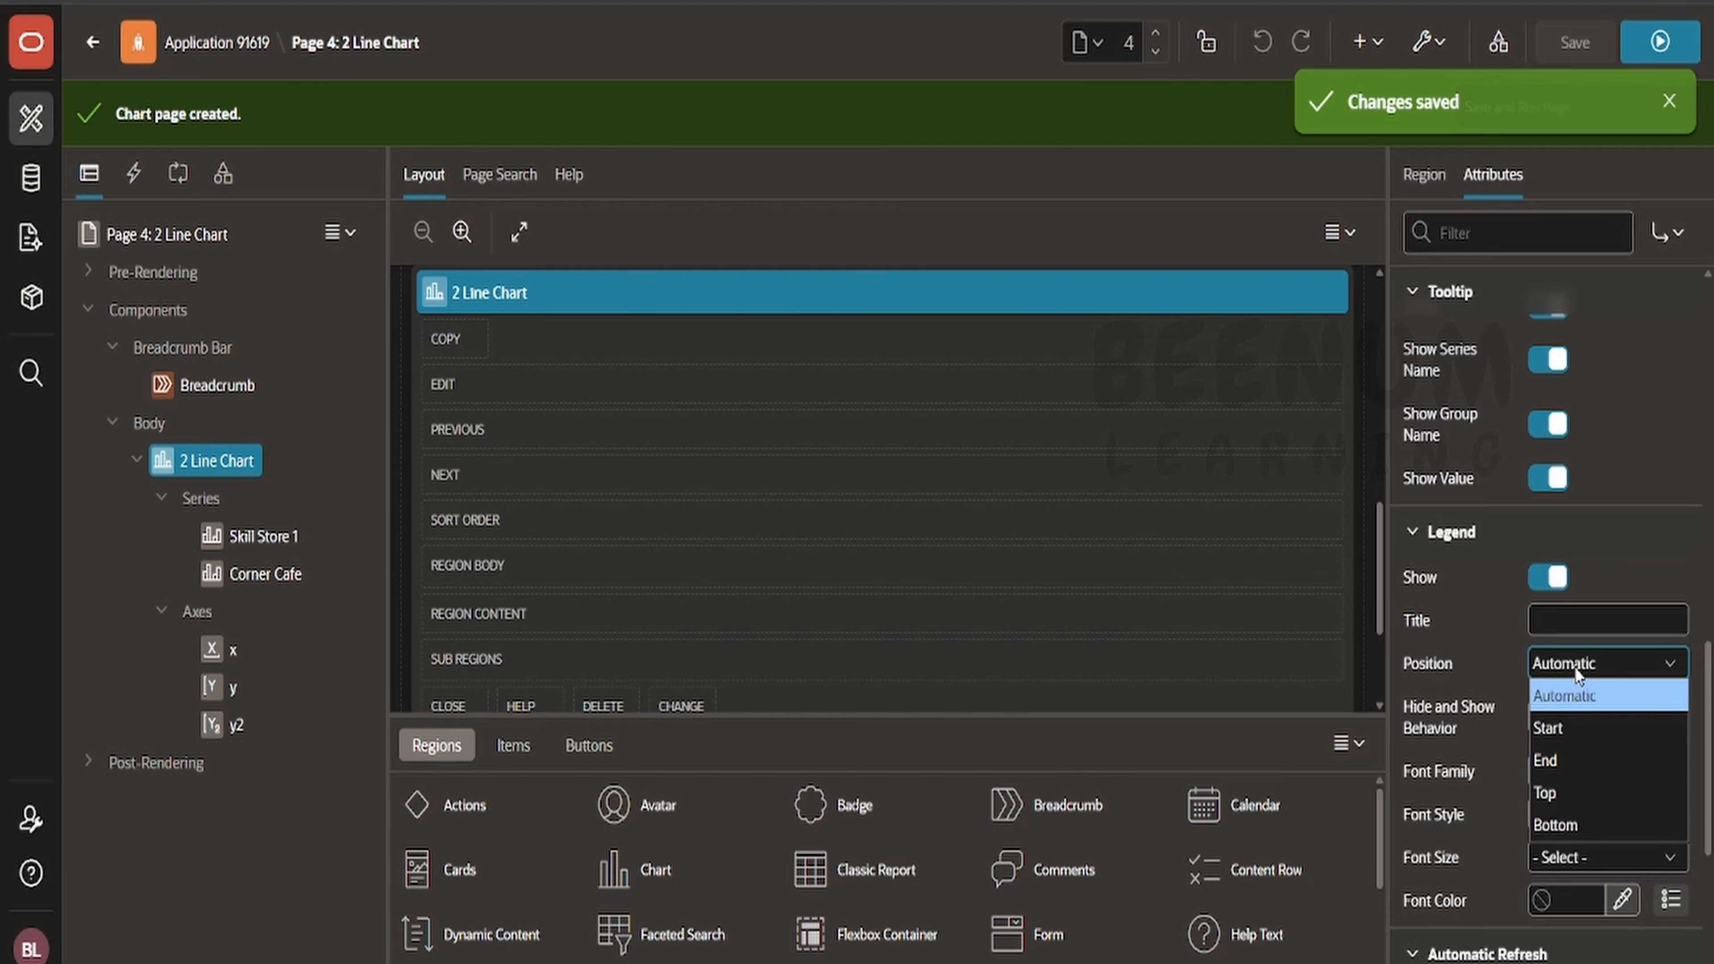
pyautogui.click(1552, 793)
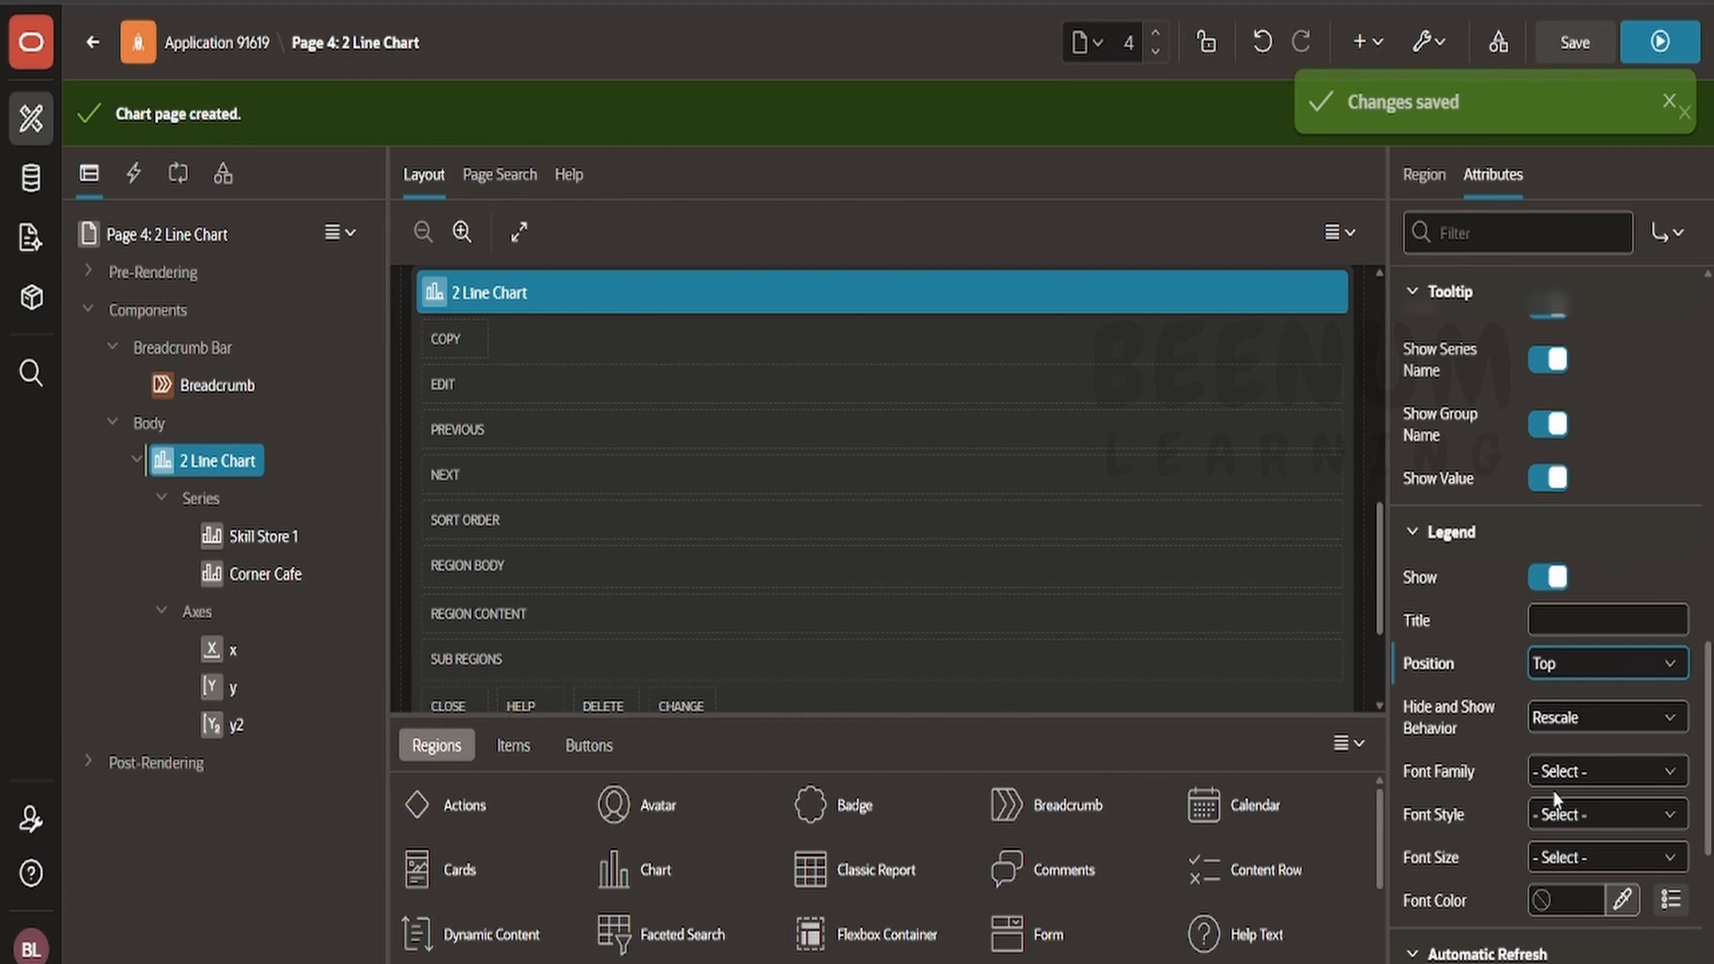
pyautogui.click(1592, 618)
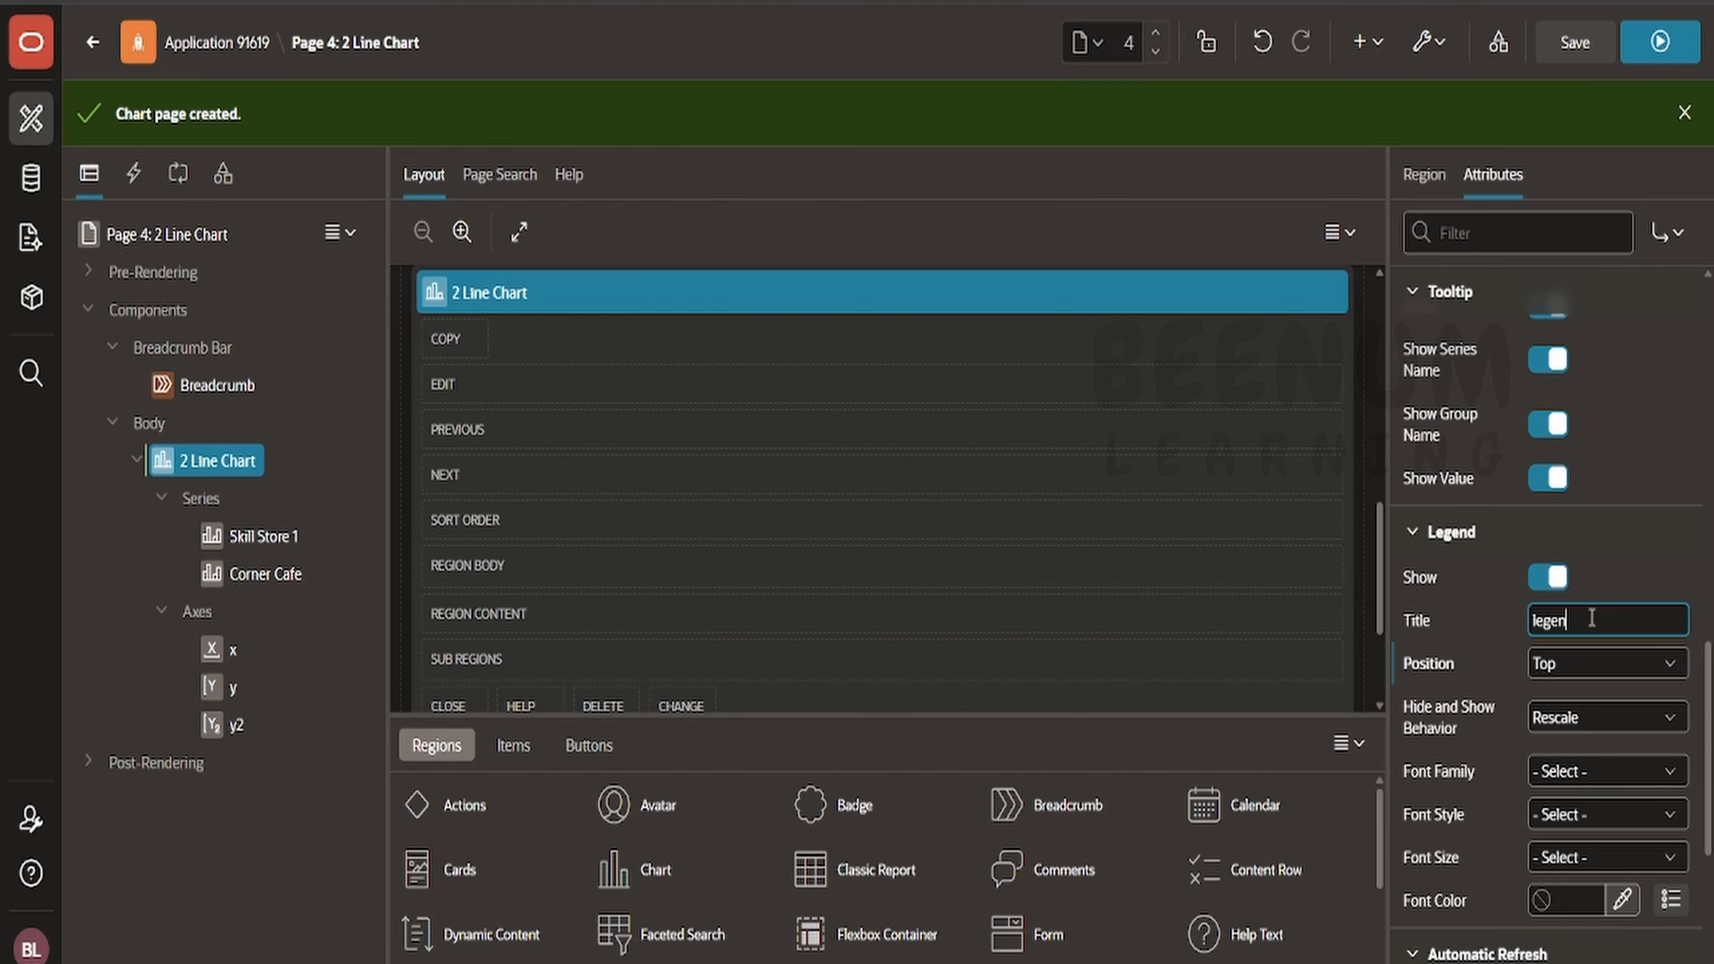
pyautogui.click(1574, 42)
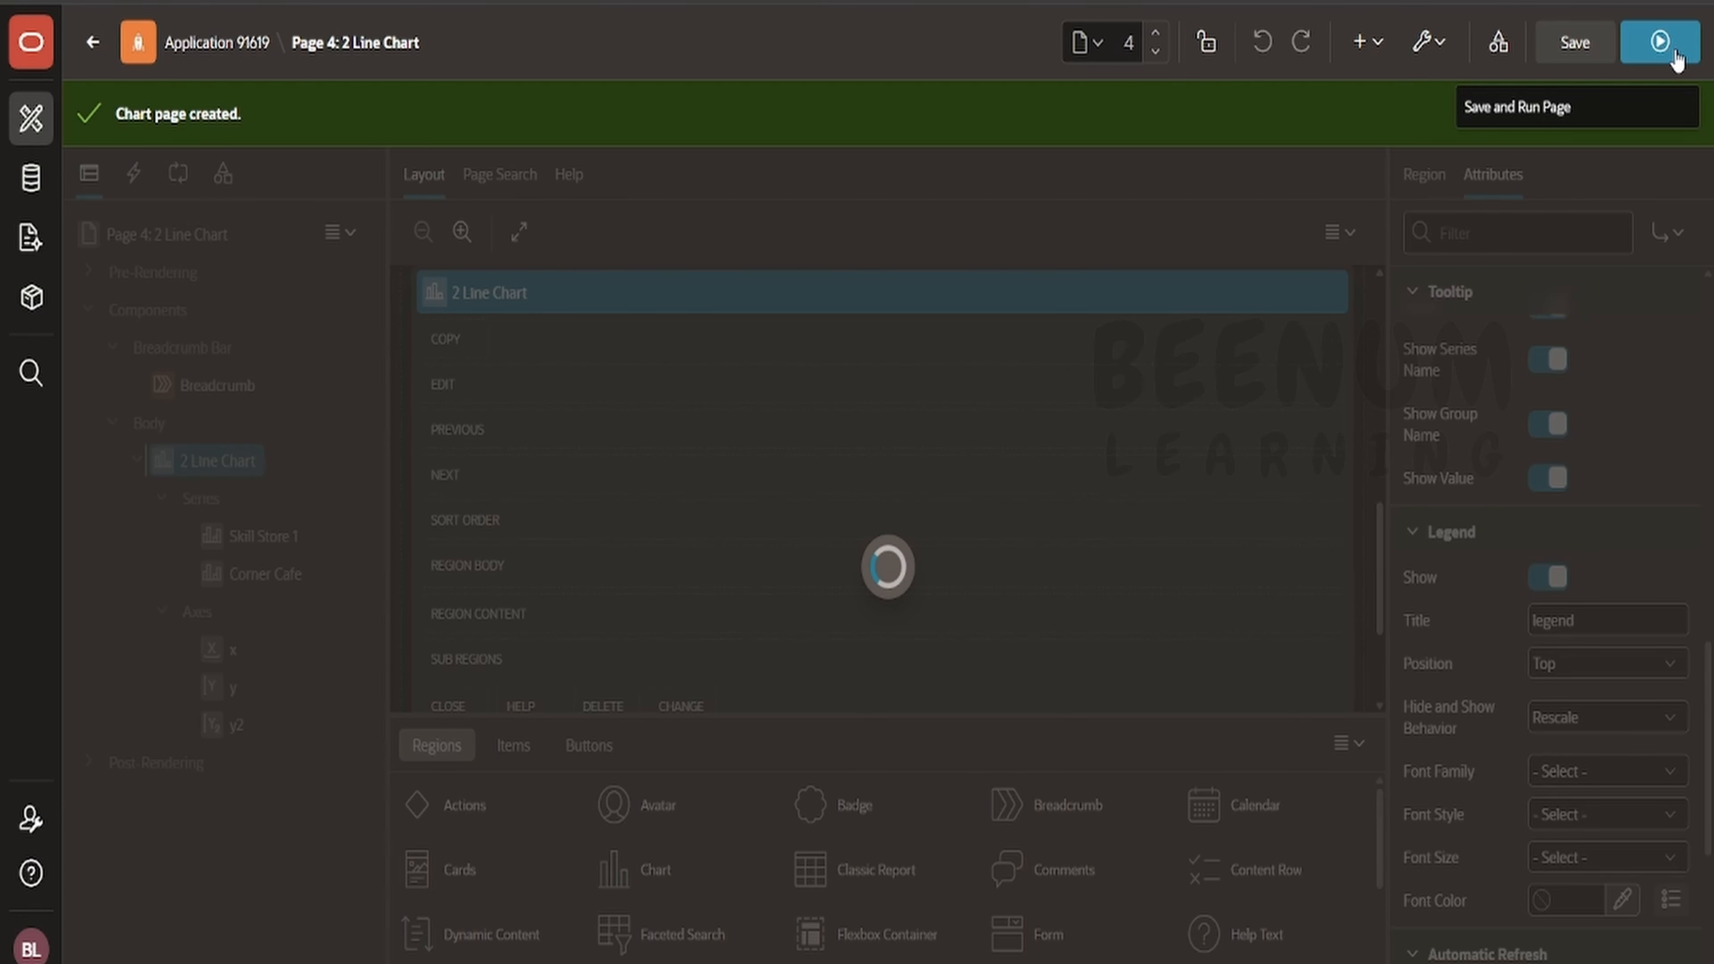
pyautogui.click(1674, 54)
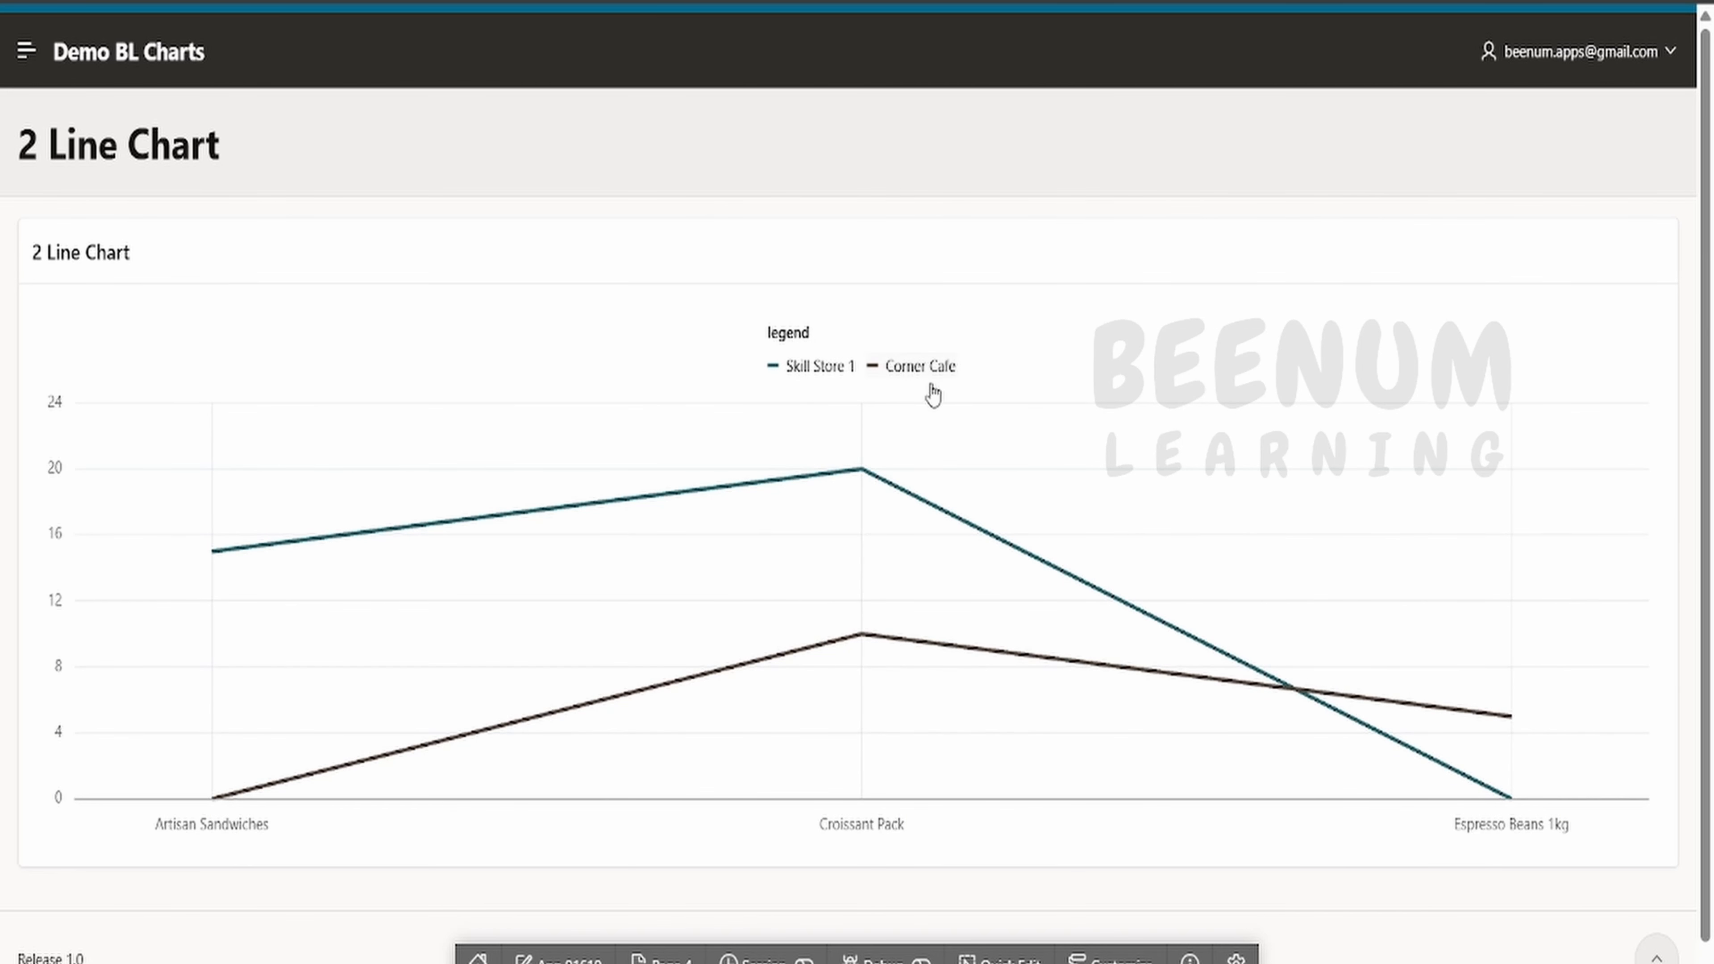
# - Examine the chart region's Data Cursor options in the builder
pyautogui.hotkey('ctrl', 'shift', 'Tab')
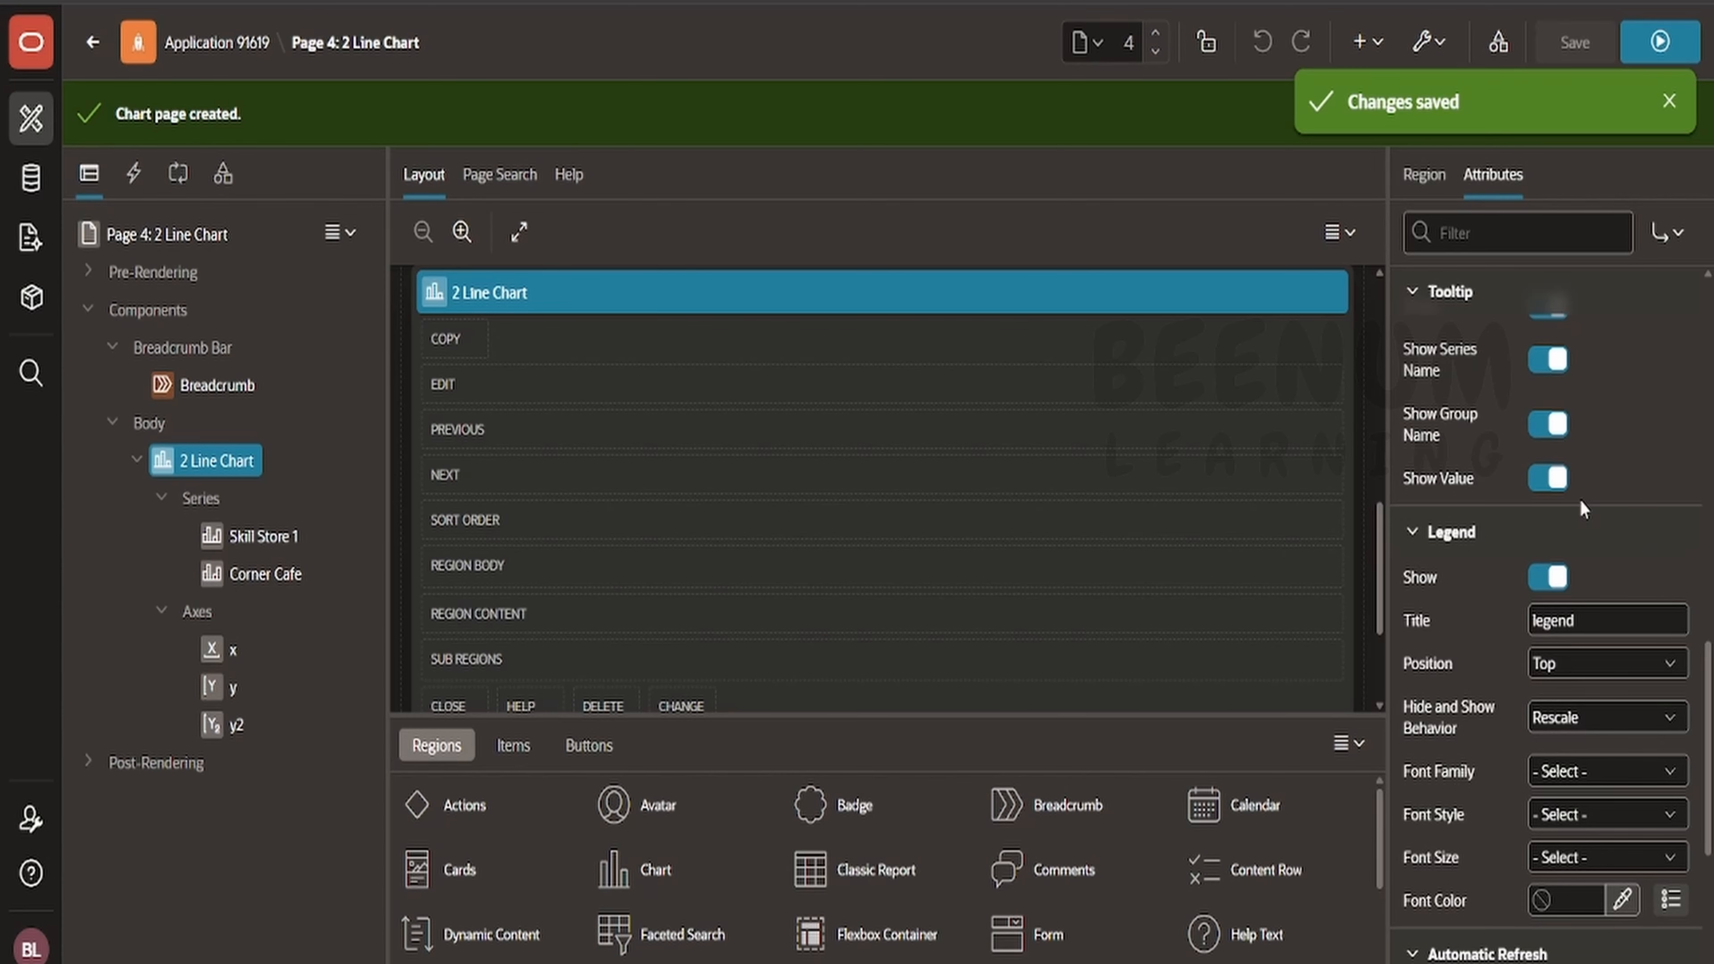
pyautogui.scroll(-5, 1580, 807)
pyautogui.scroll(5, 1580, 804)
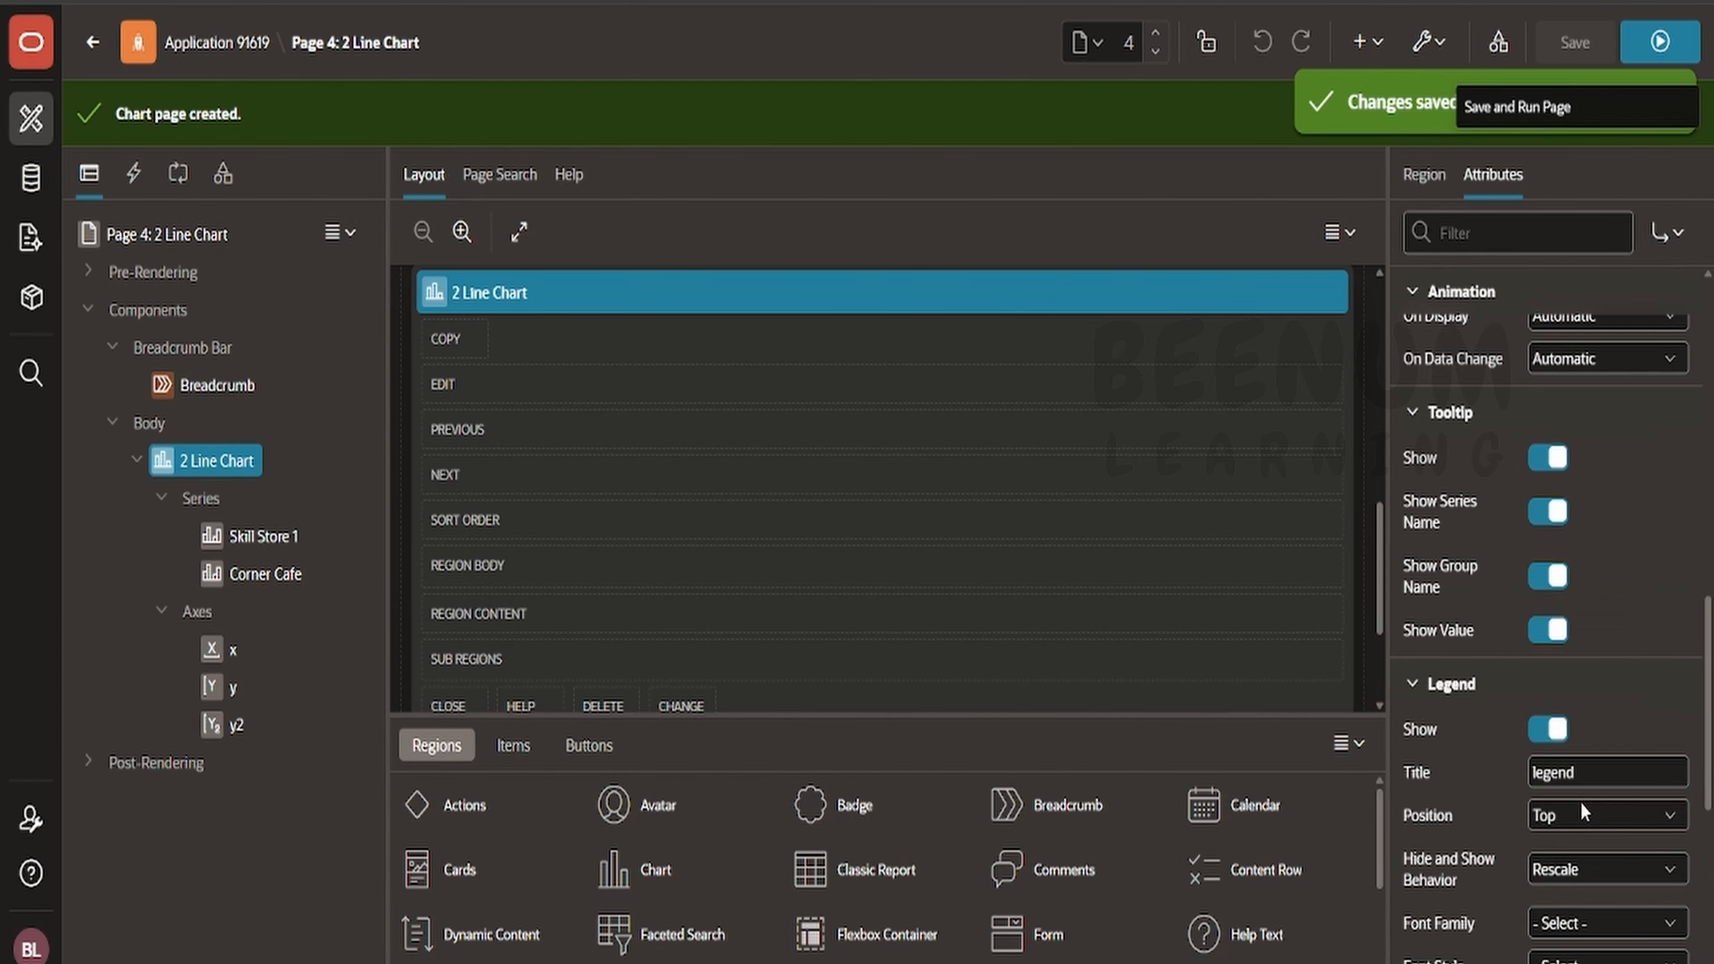
pyautogui.scroll(5, 1582, 797)
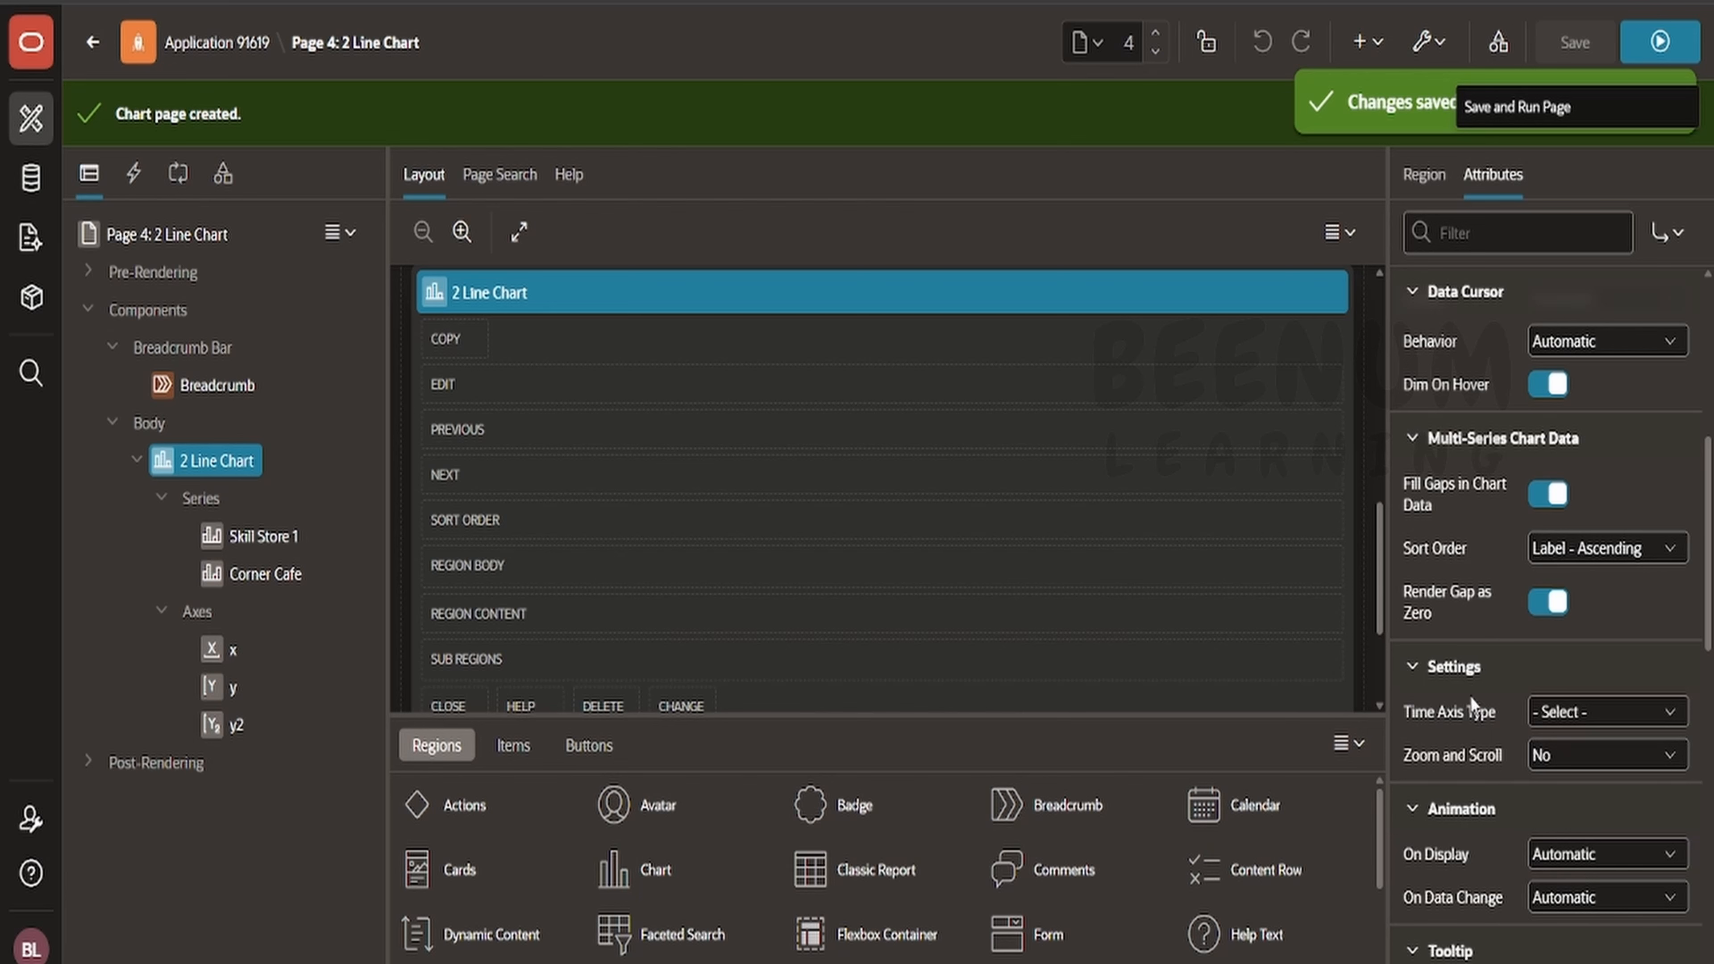
pyautogui.scroll(3, 1520, 459)
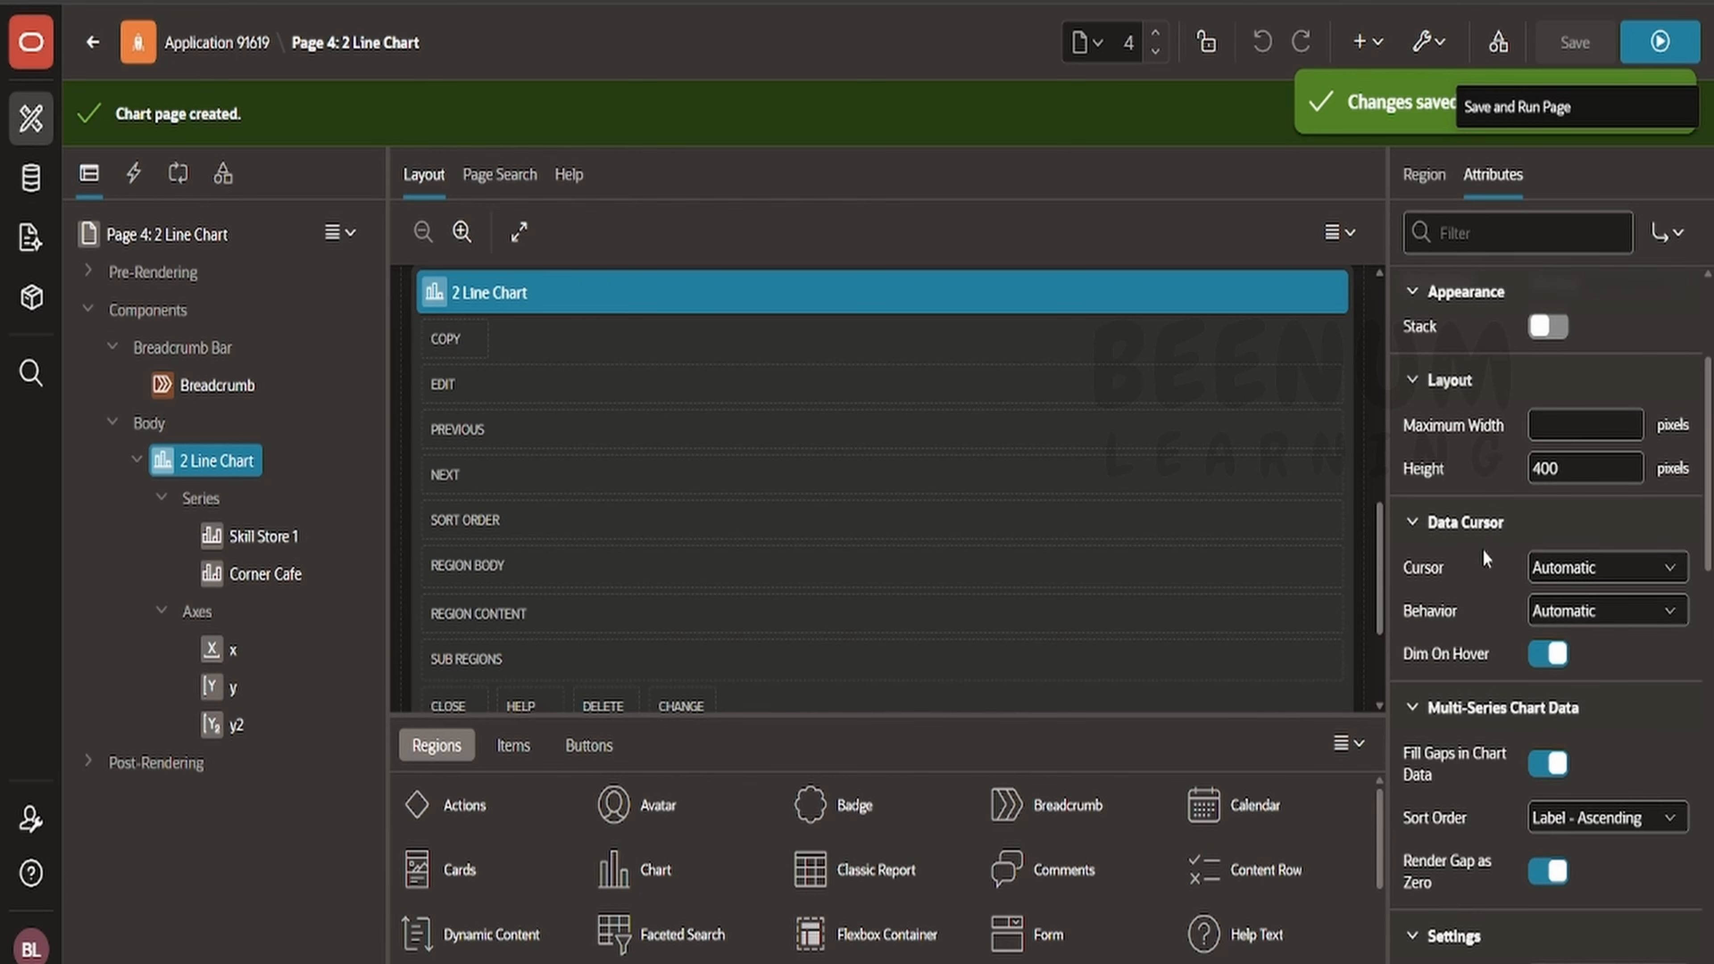
pyautogui.click(1643, 563)
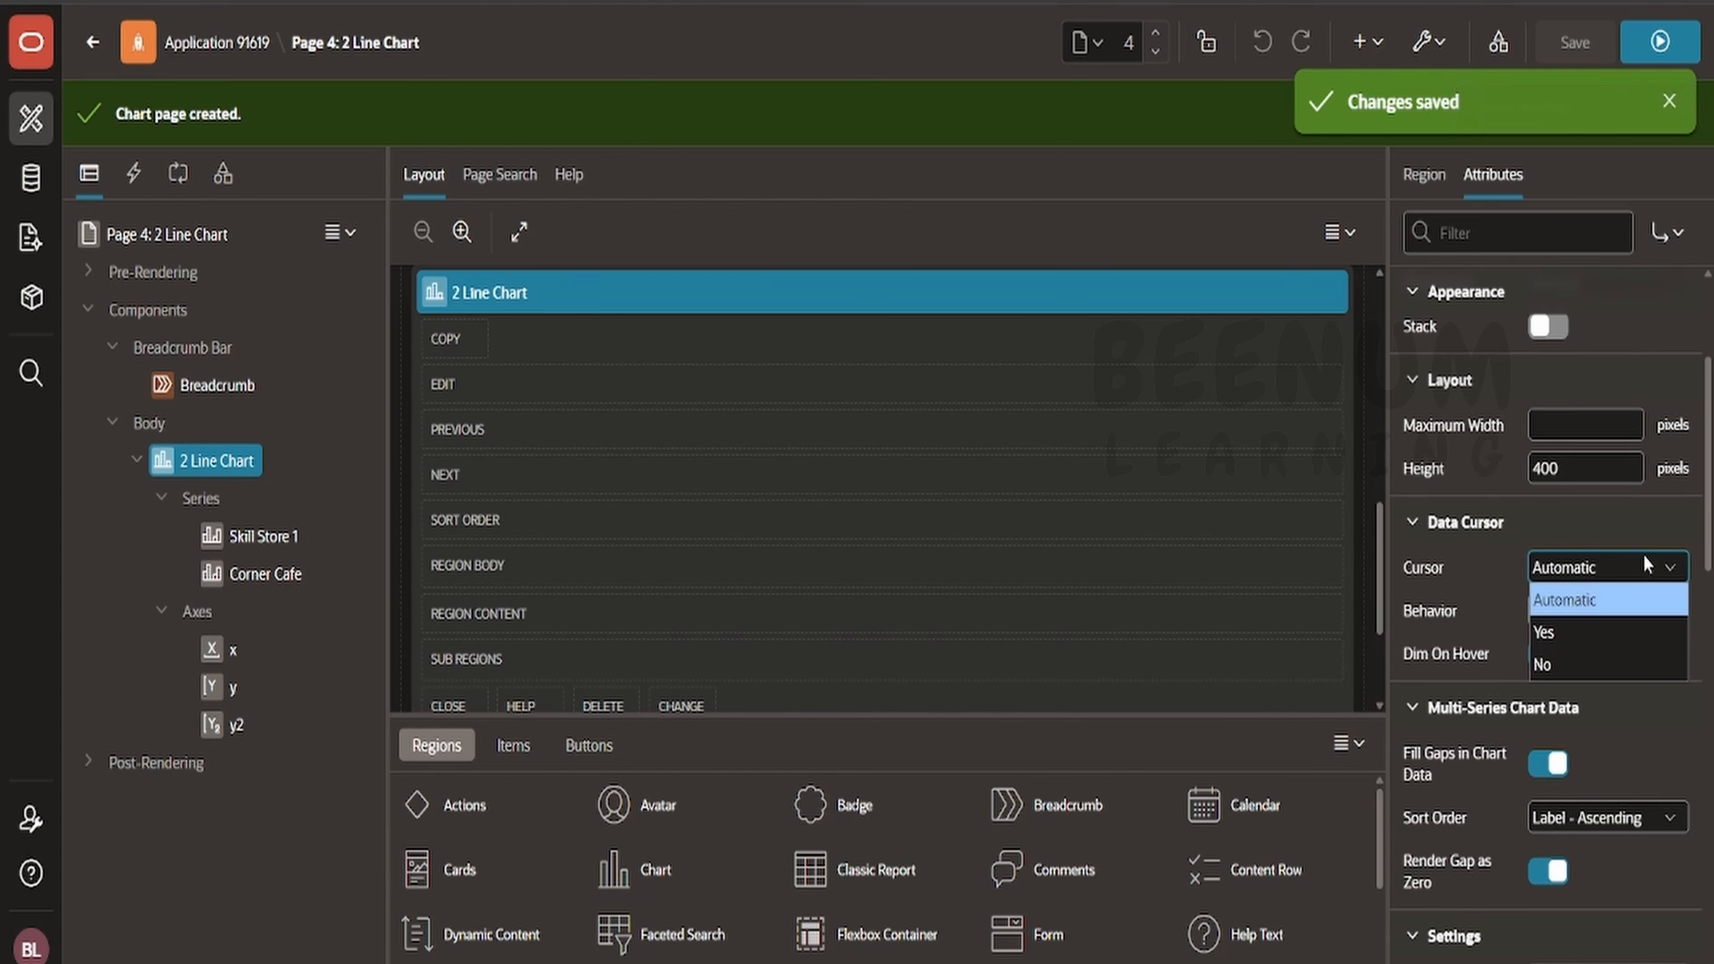
pyautogui.click(1645, 535)
pyautogui.click(1645, 534)
pyautogui.scroll(3, 1644, 533)
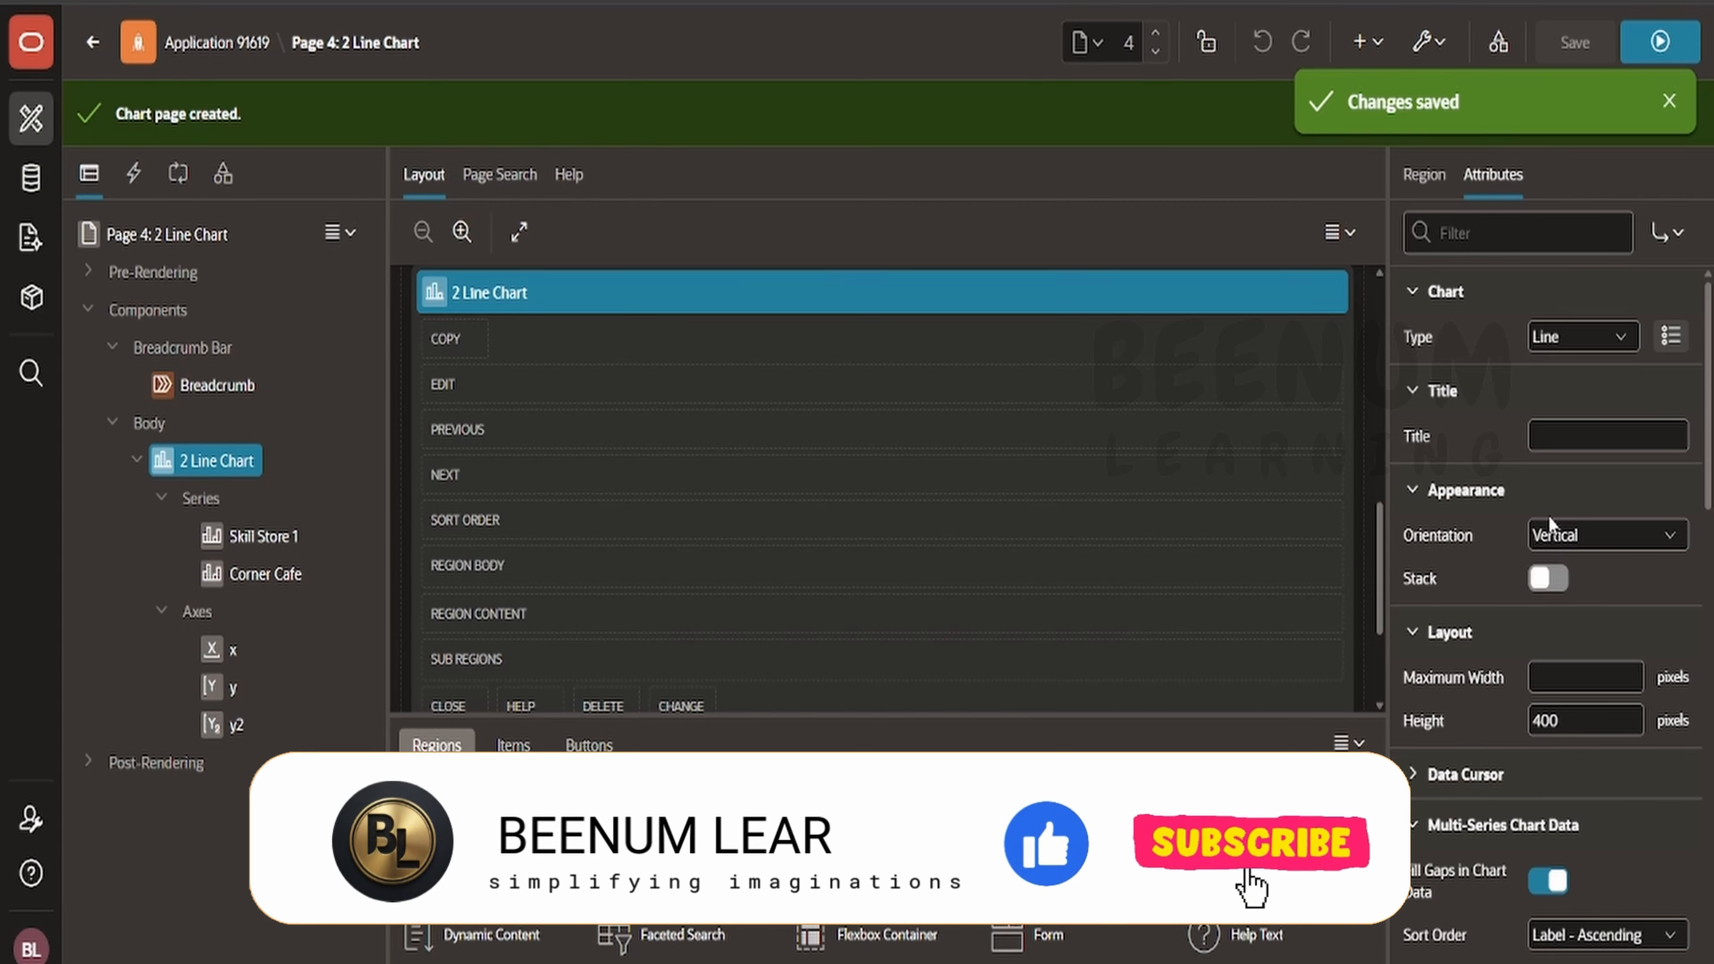
# - Set the Skill Store 1 series' line style to Dashed and line type to Curved, and save
pyautogui.click(263, 535)
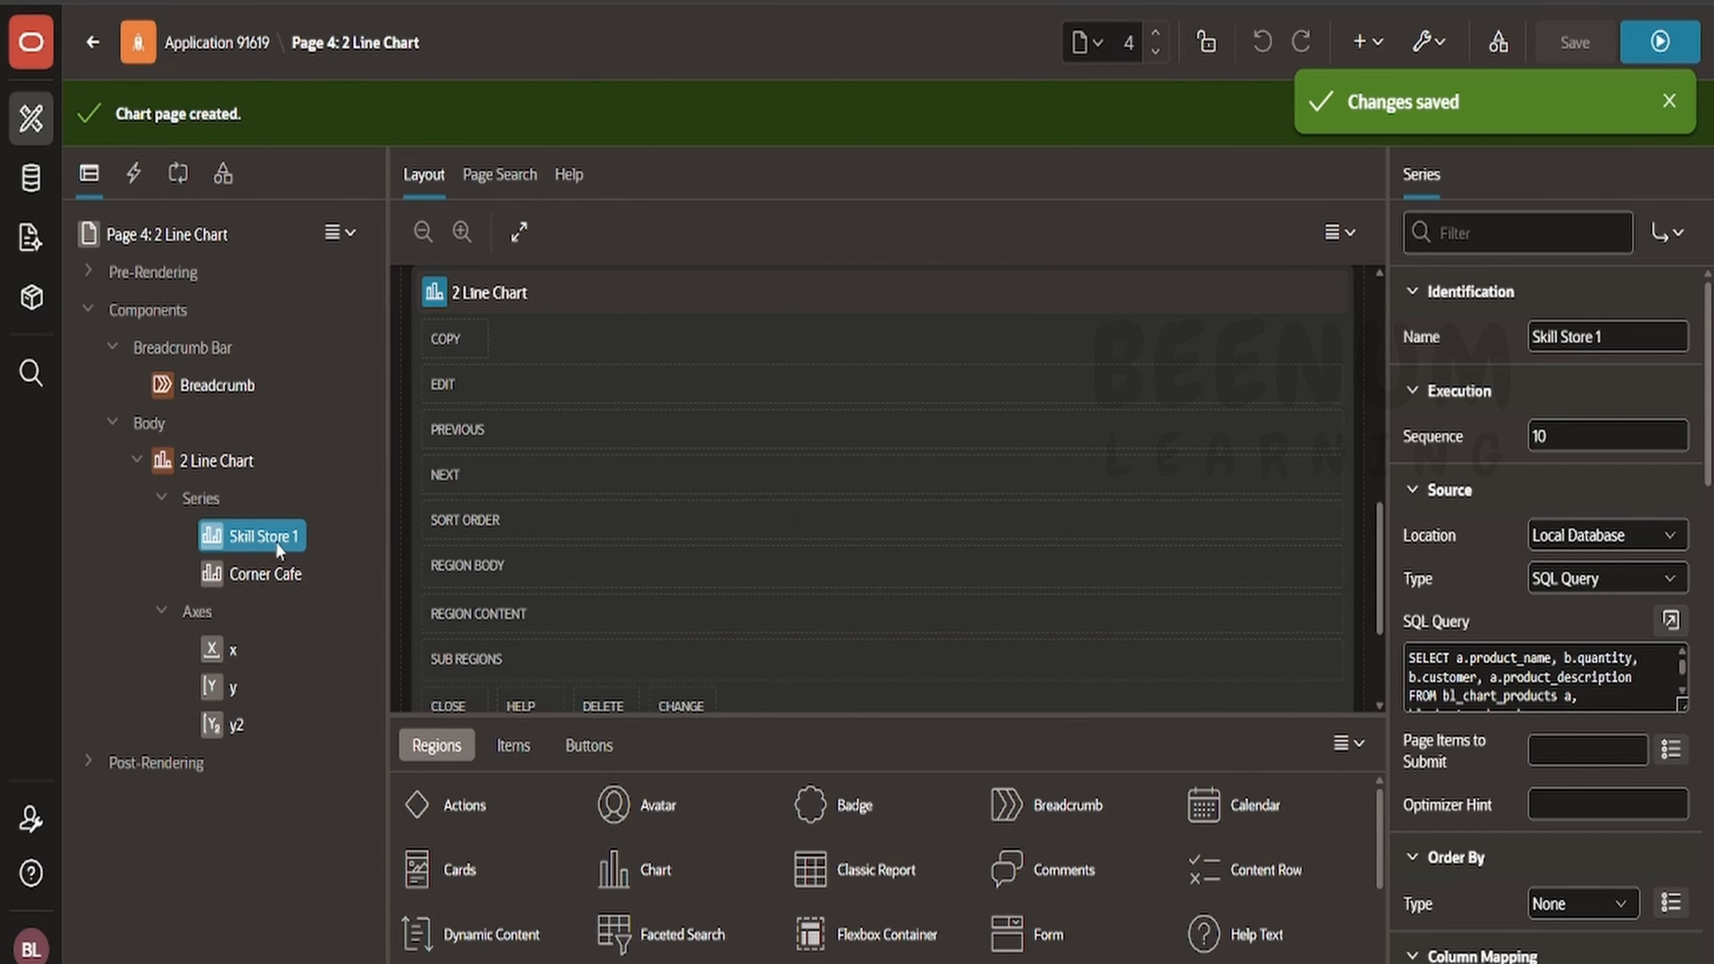
pyautogui.scroll(-2, 1624, 659)
pyautogui.scroll(-2, 1624, 659)
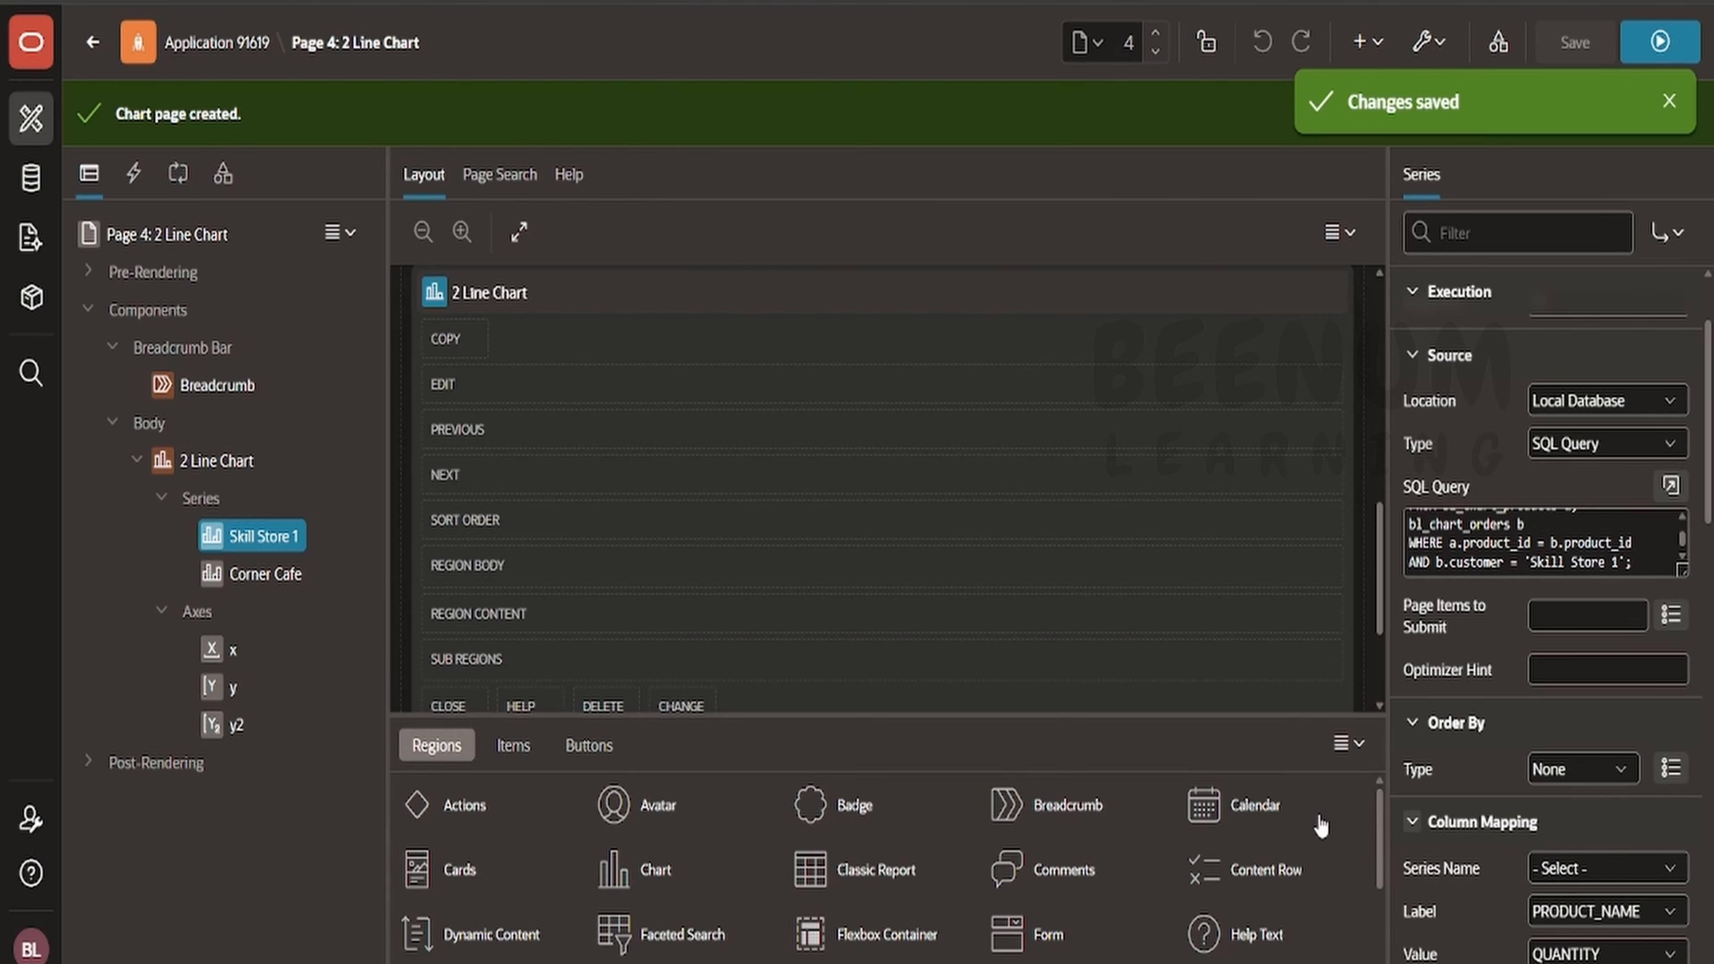
pyautogui.scroll(-6, 1534, 560)
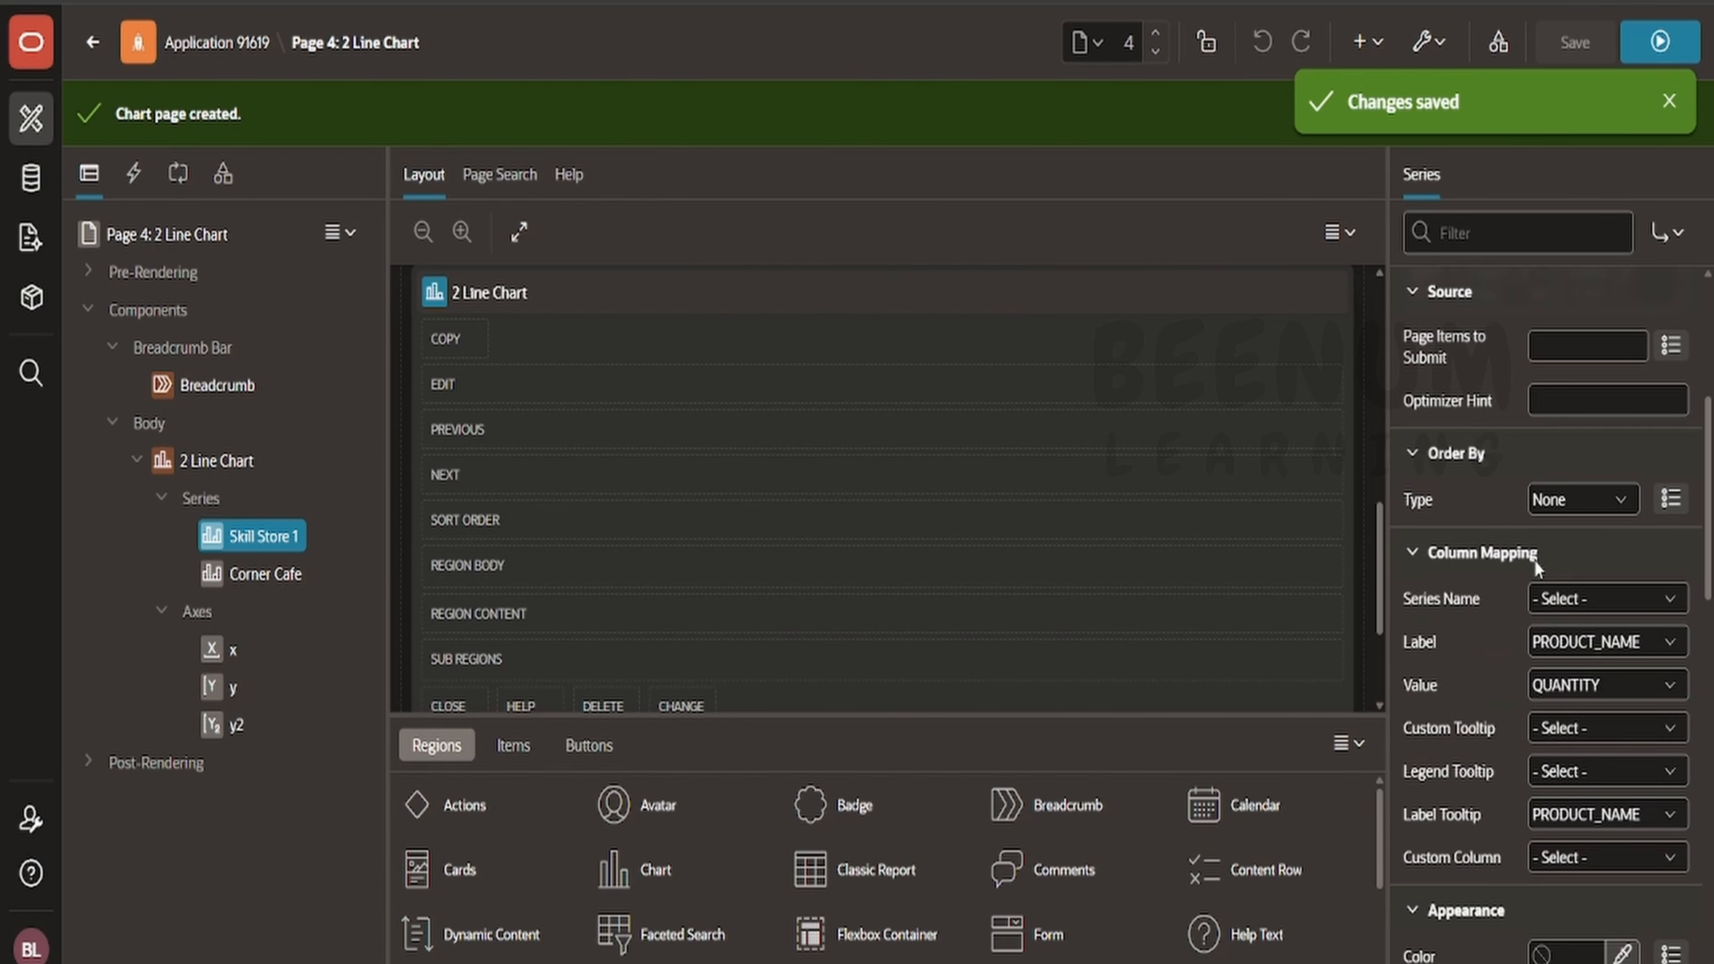
pyautogui.scroll(-6, 1533, 558)
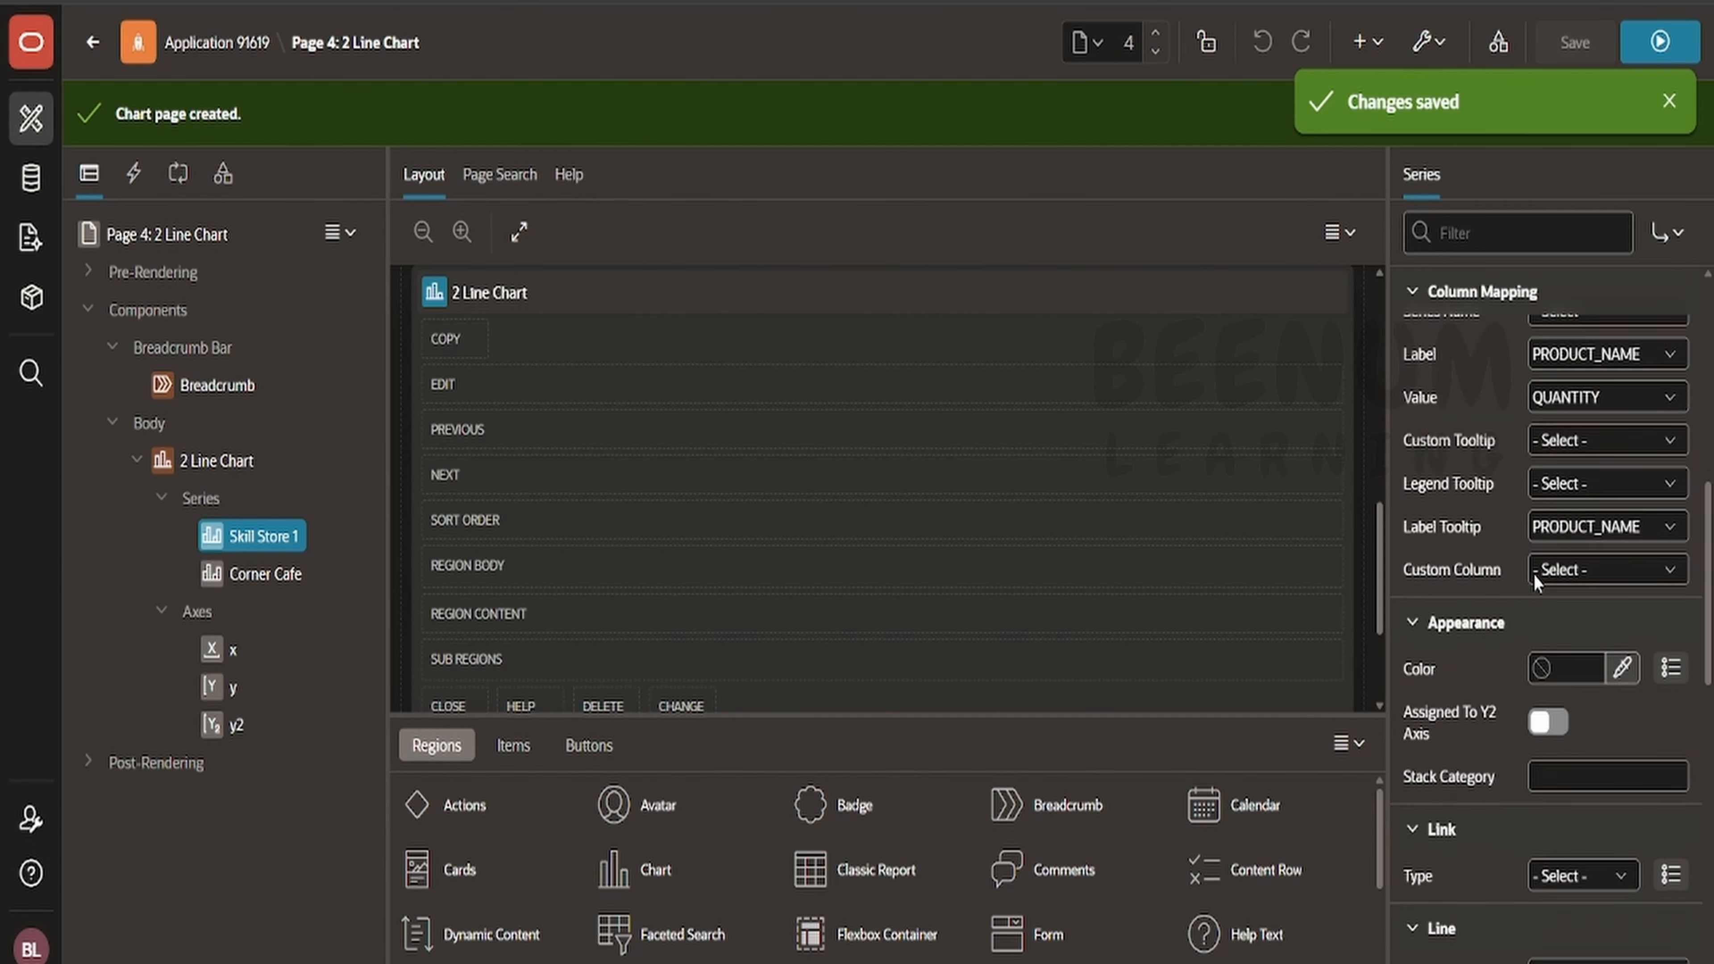
pyautogui.click(1548, 722)
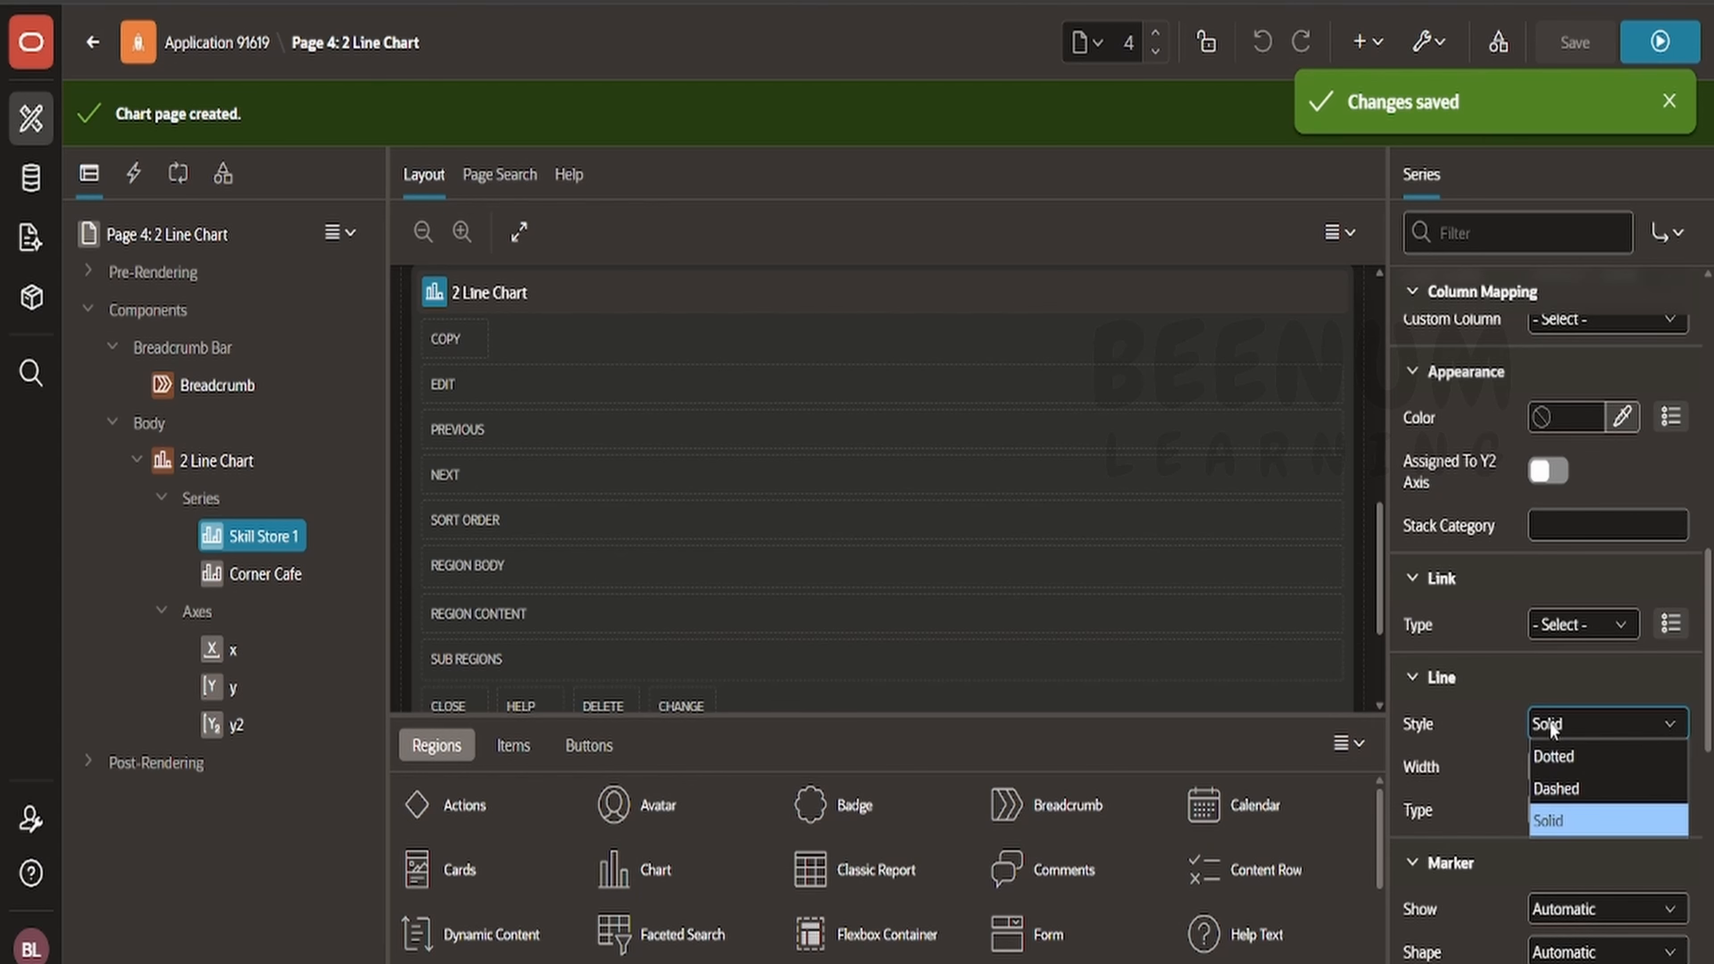
pyautogui.click(1562, 792)
pyautogui.click(1594, 37)
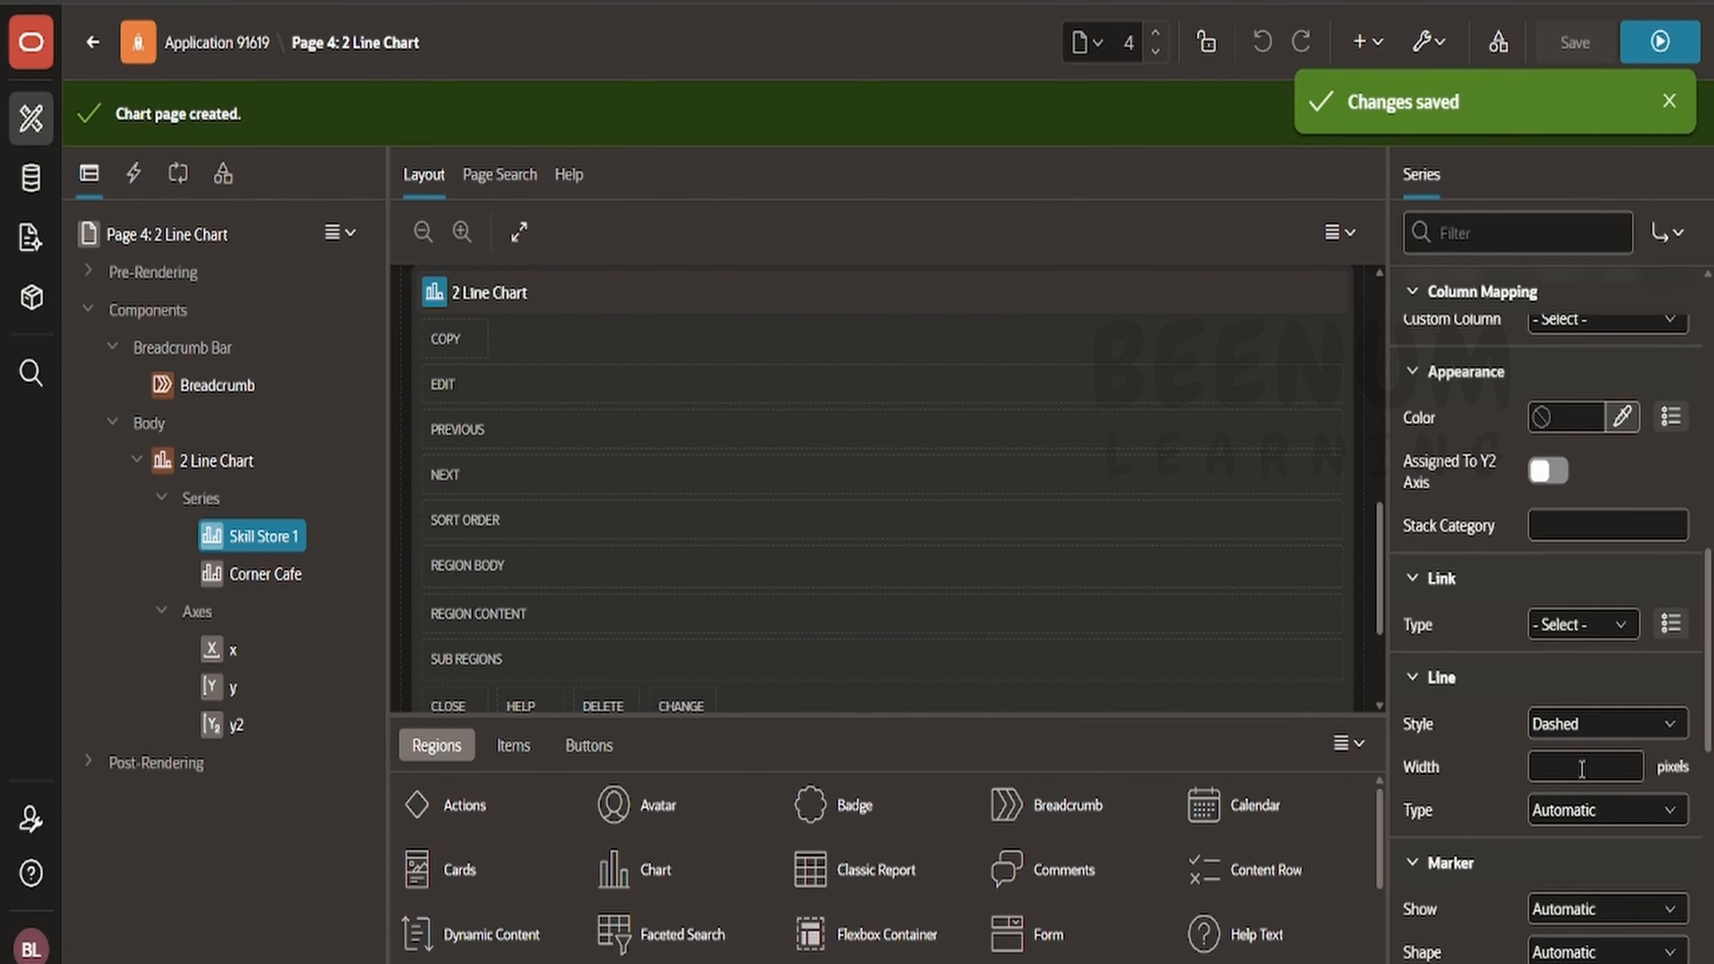
pyautogui.click(1594, 814)
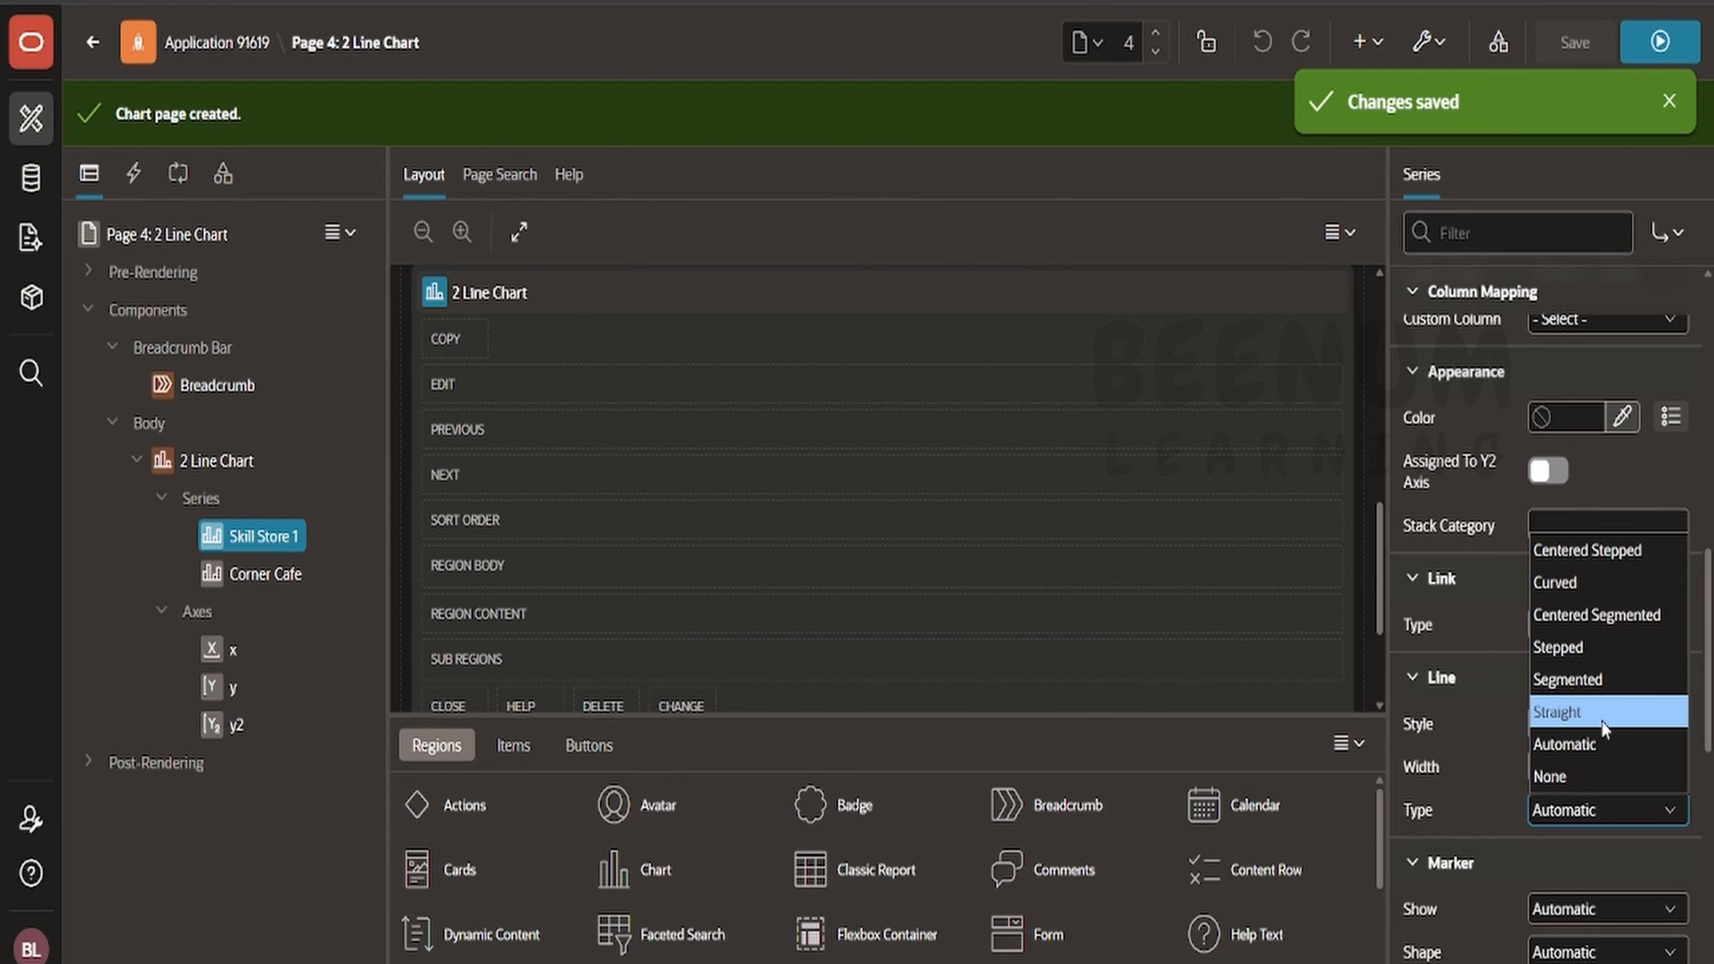
pyautogui.click(1602, 582)
pyautogui.click(1574, 42)
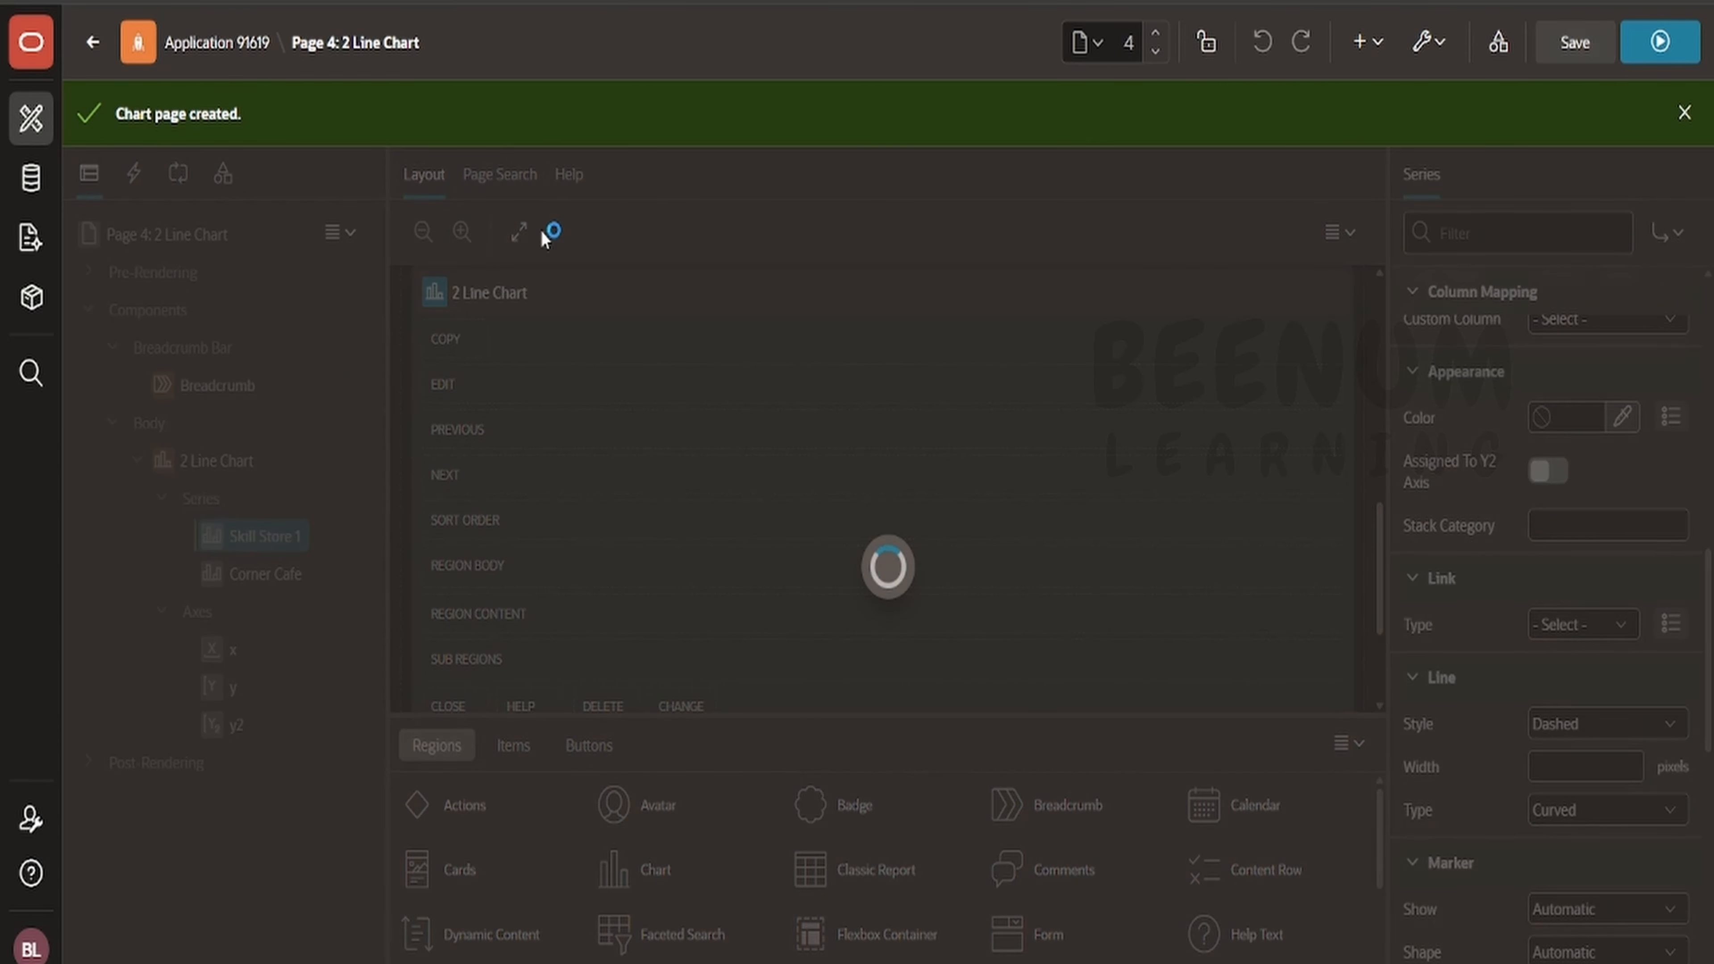
# - Set the Corner Cafe series' line style to Dotted and line type to Segmented, then save and run the page
pyautogui.click(283, 575)
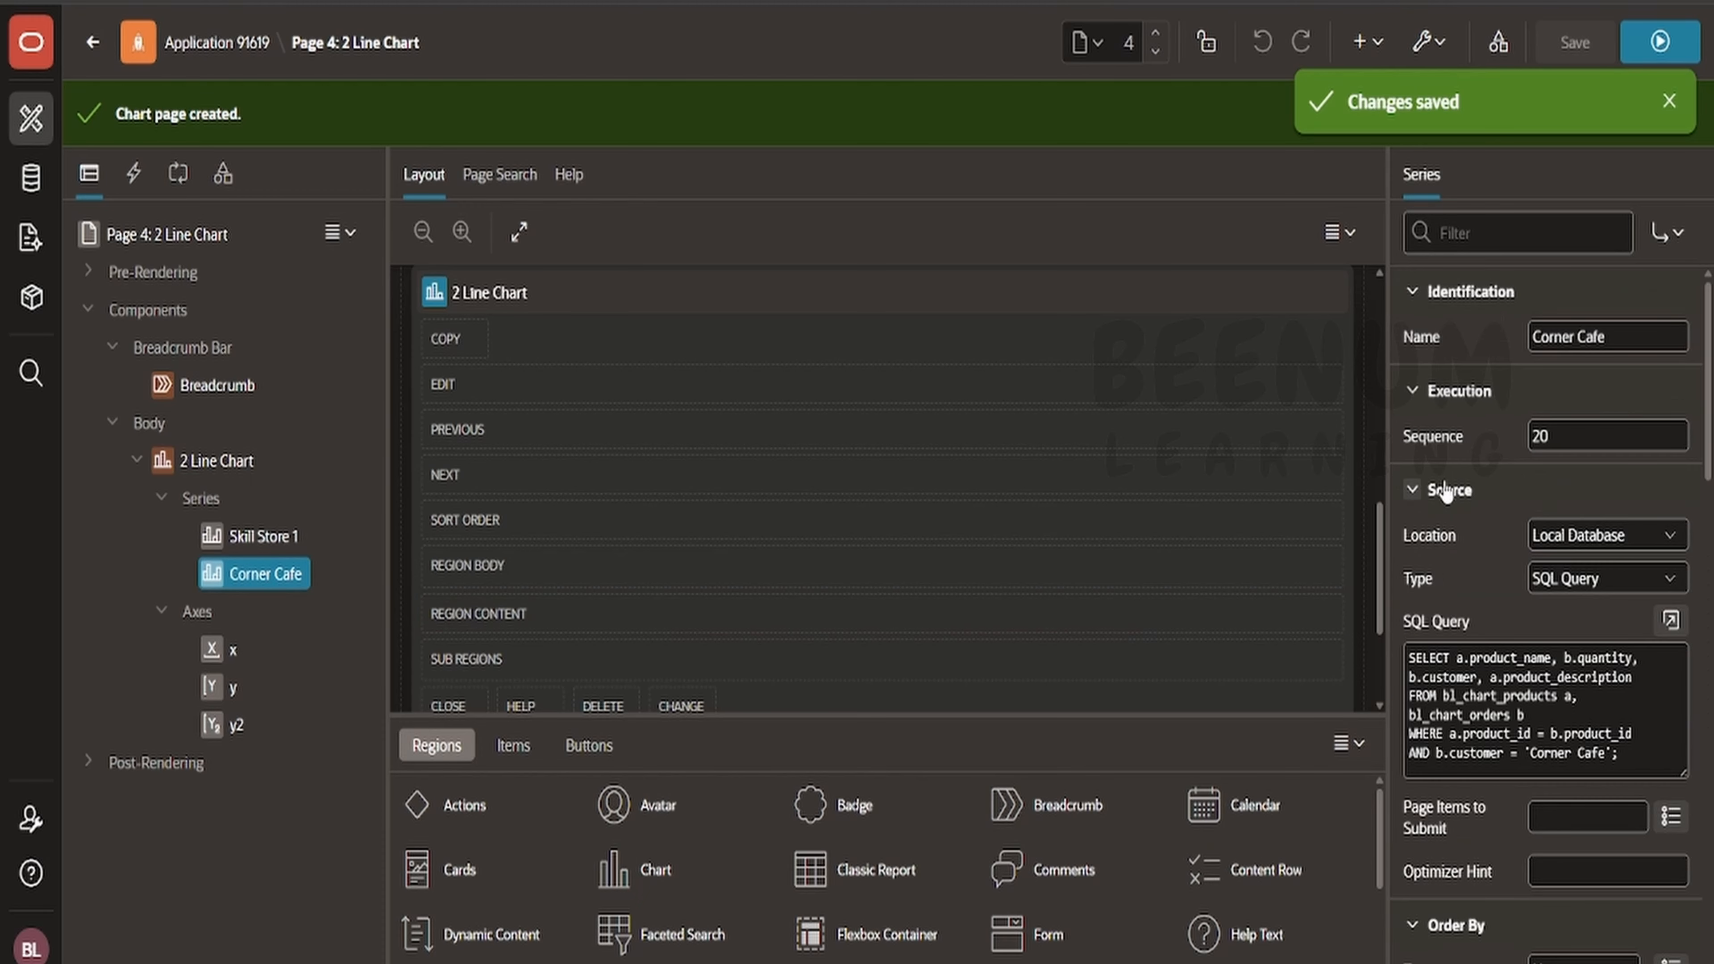
pyautogui.scroll(-15, 1560, 542)
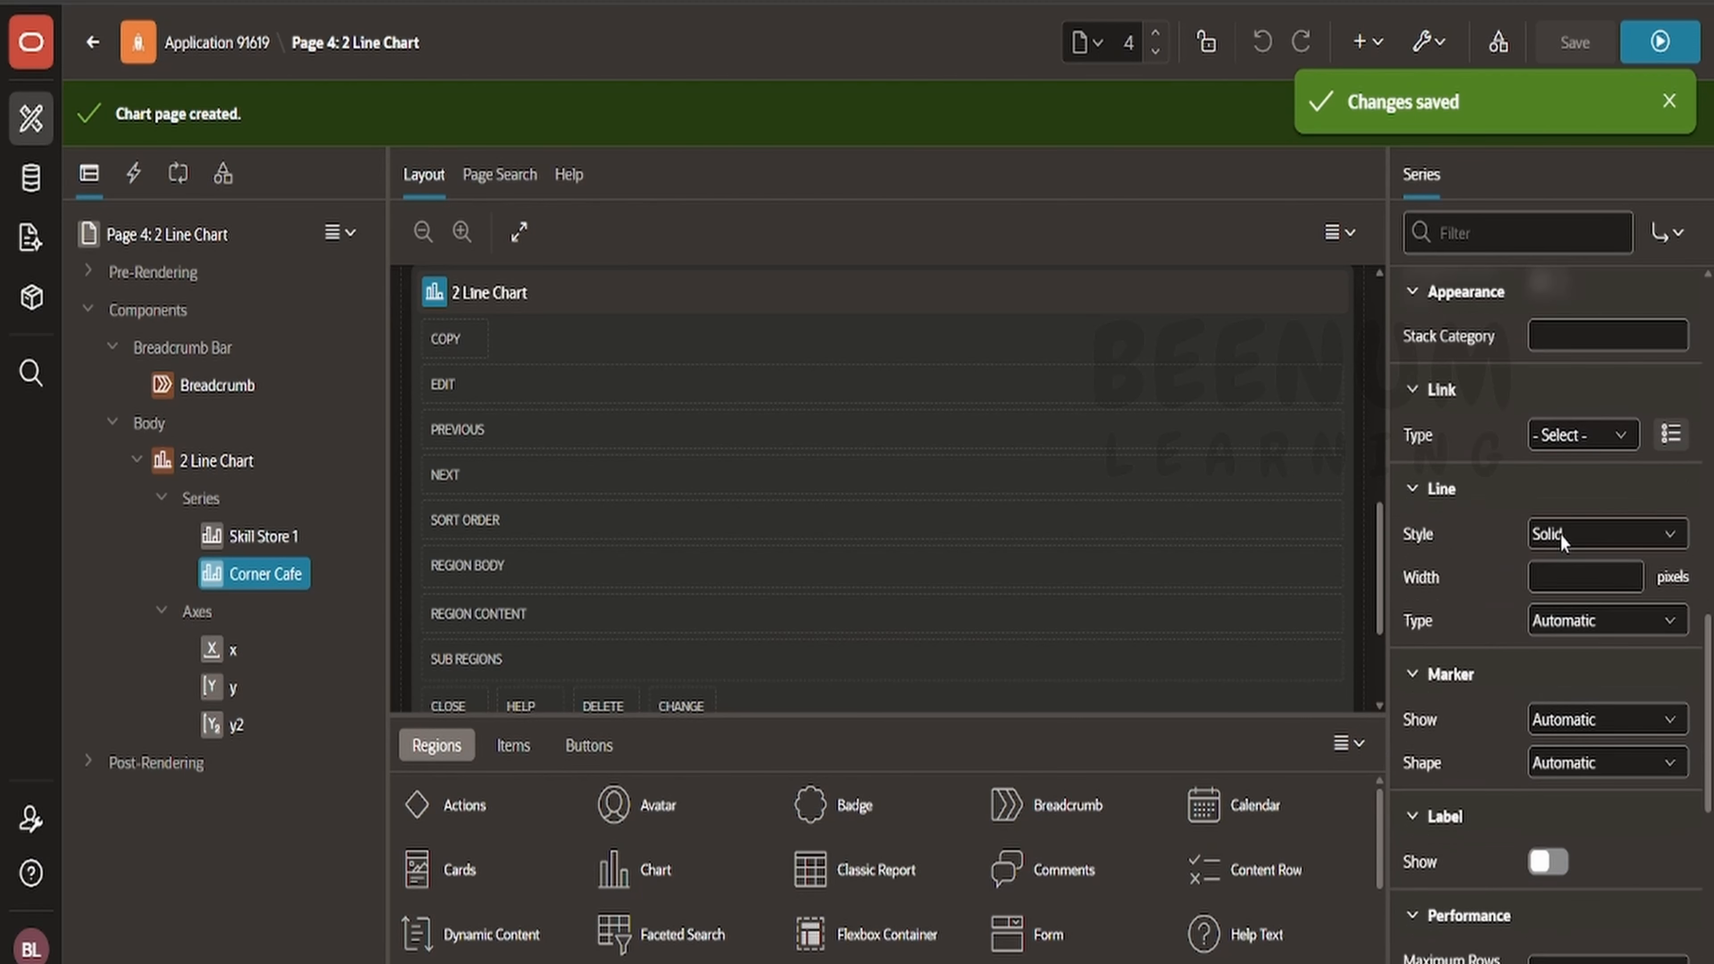
pyautogui.click(1564, 522)
pyautogui.click(1565, 560)
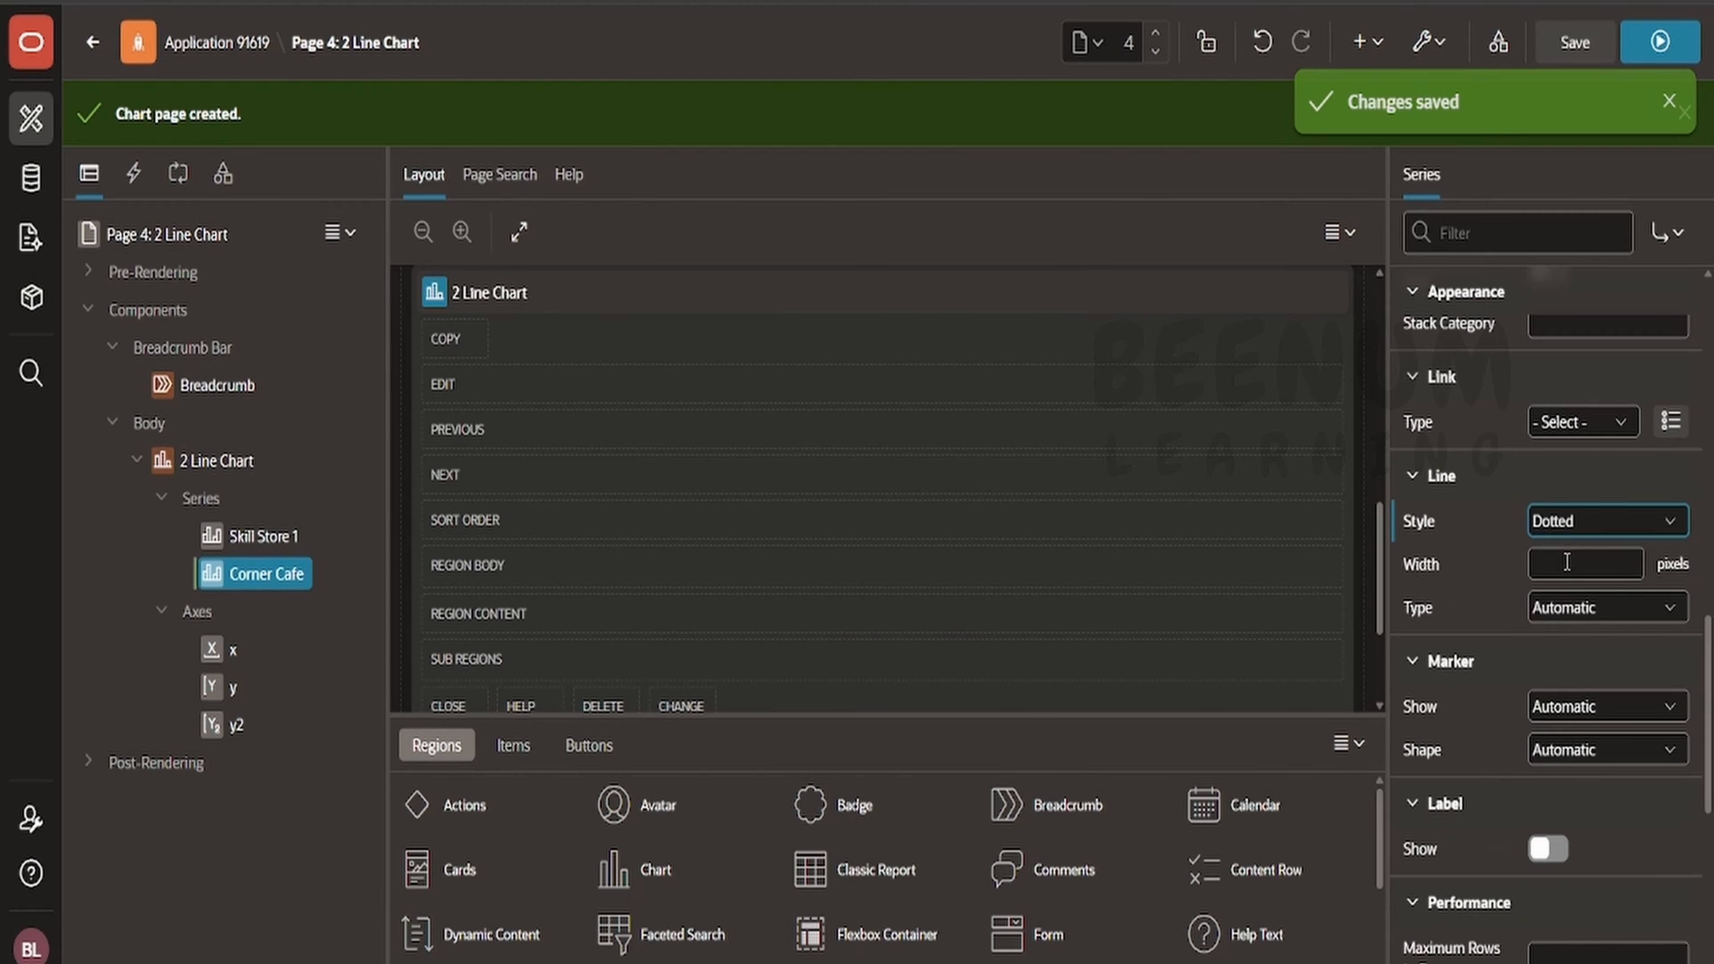
pyautogui.click(1550, 607)
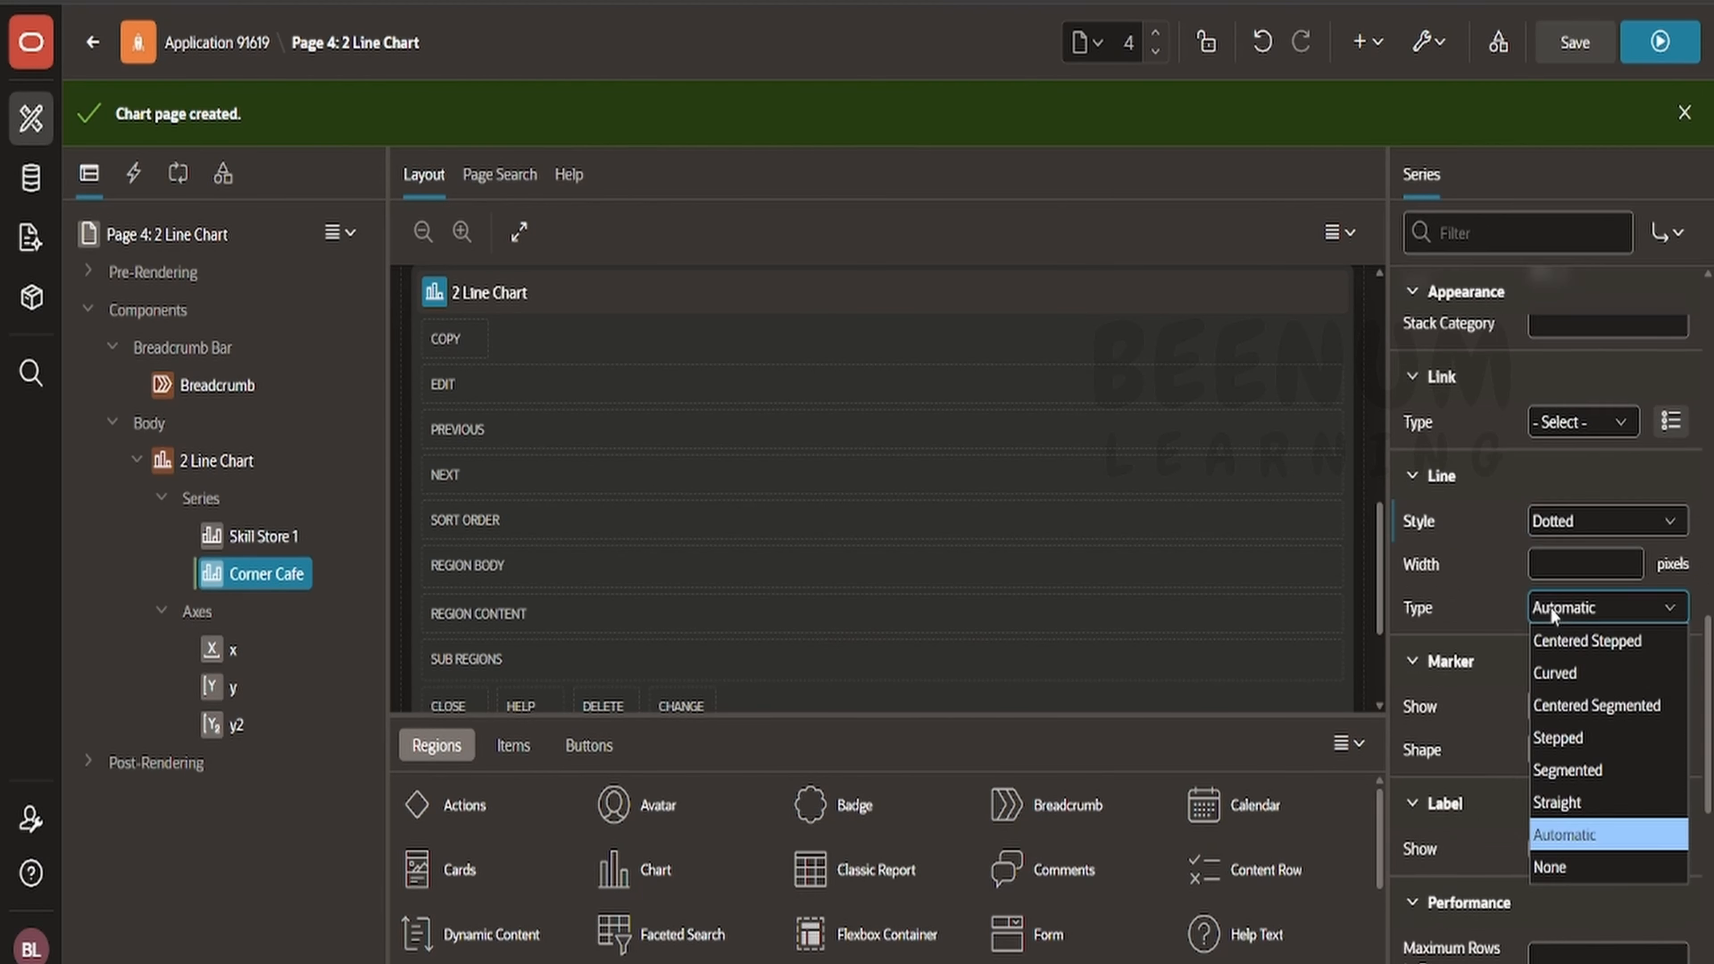
pyautogui.click(1582, 770)
pyautogui.click(1642, 41)
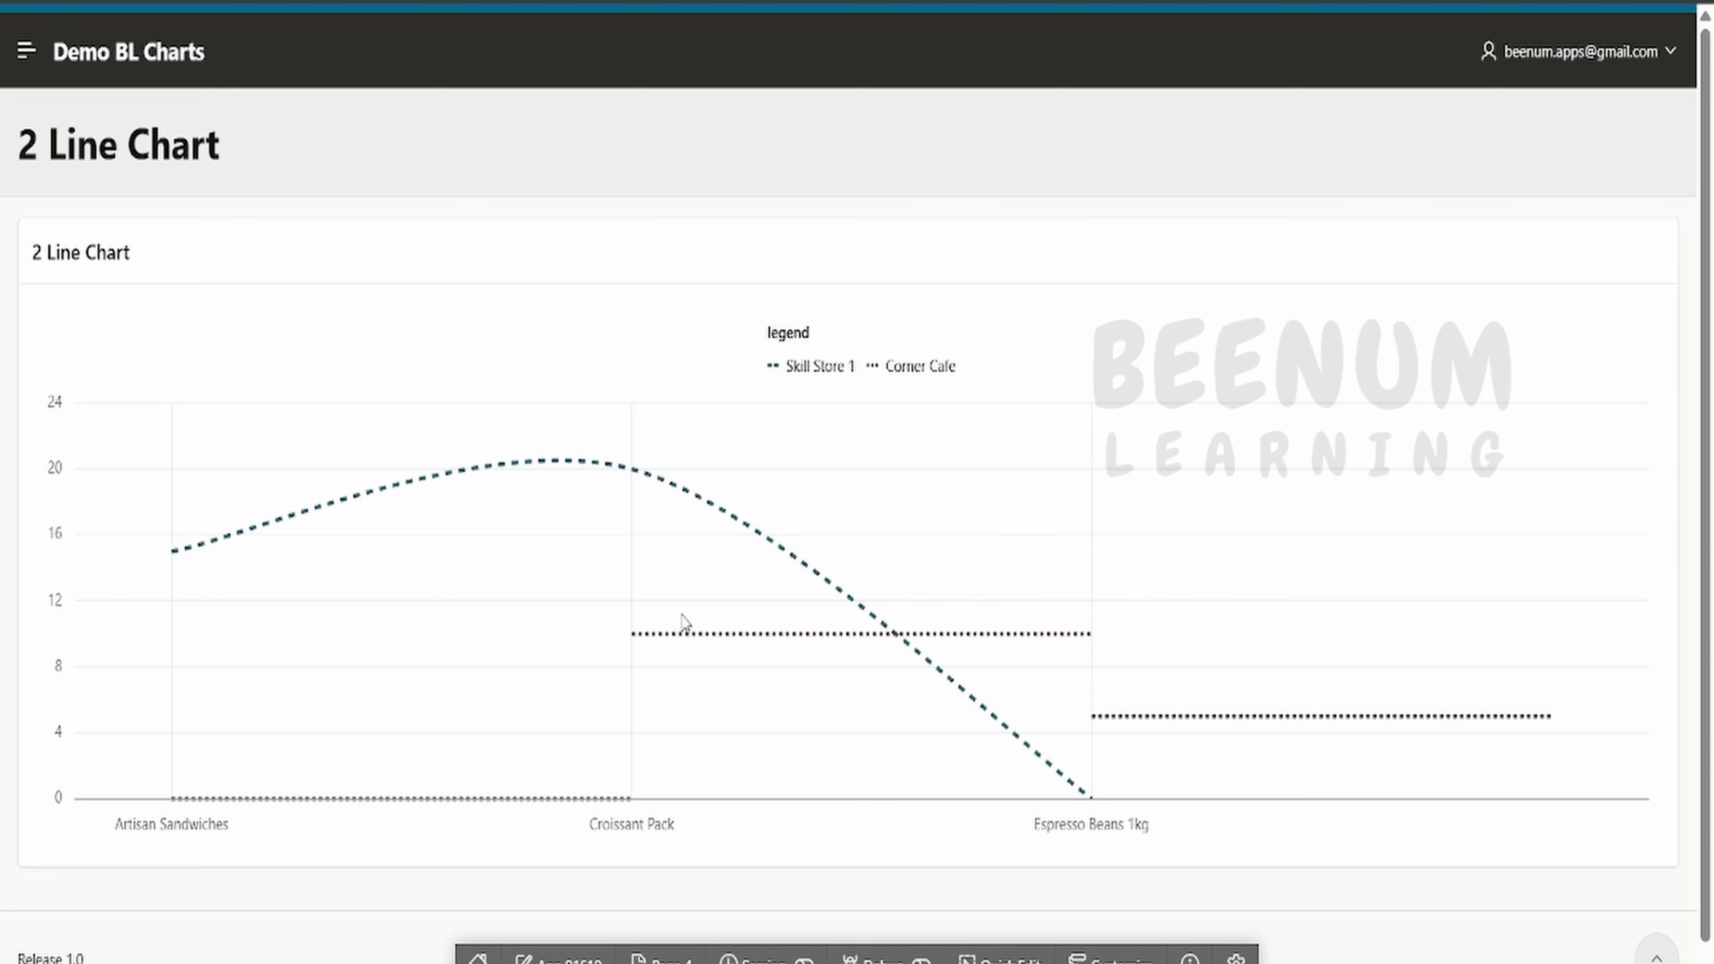
pyautogui.hotkey('alt', 'Tab')
# - Change the Corner Cafe series' line type to Straight and save
pyautogui.click(1587, 612)
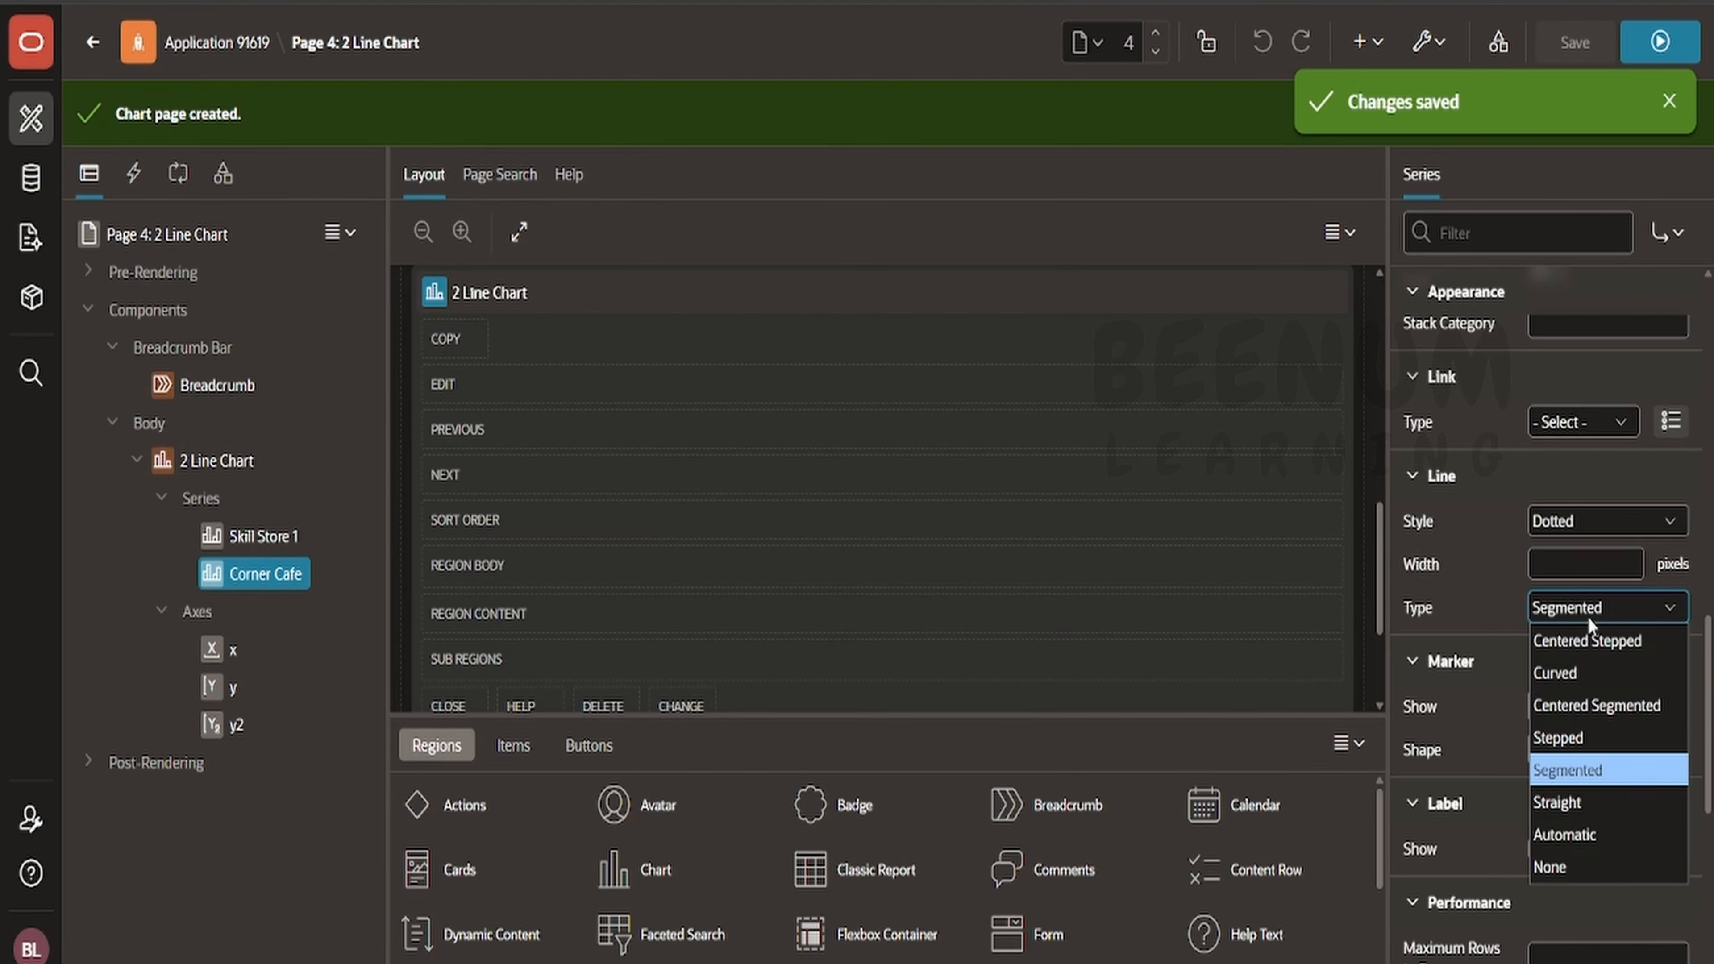
pyautogui.click(1590, 802)
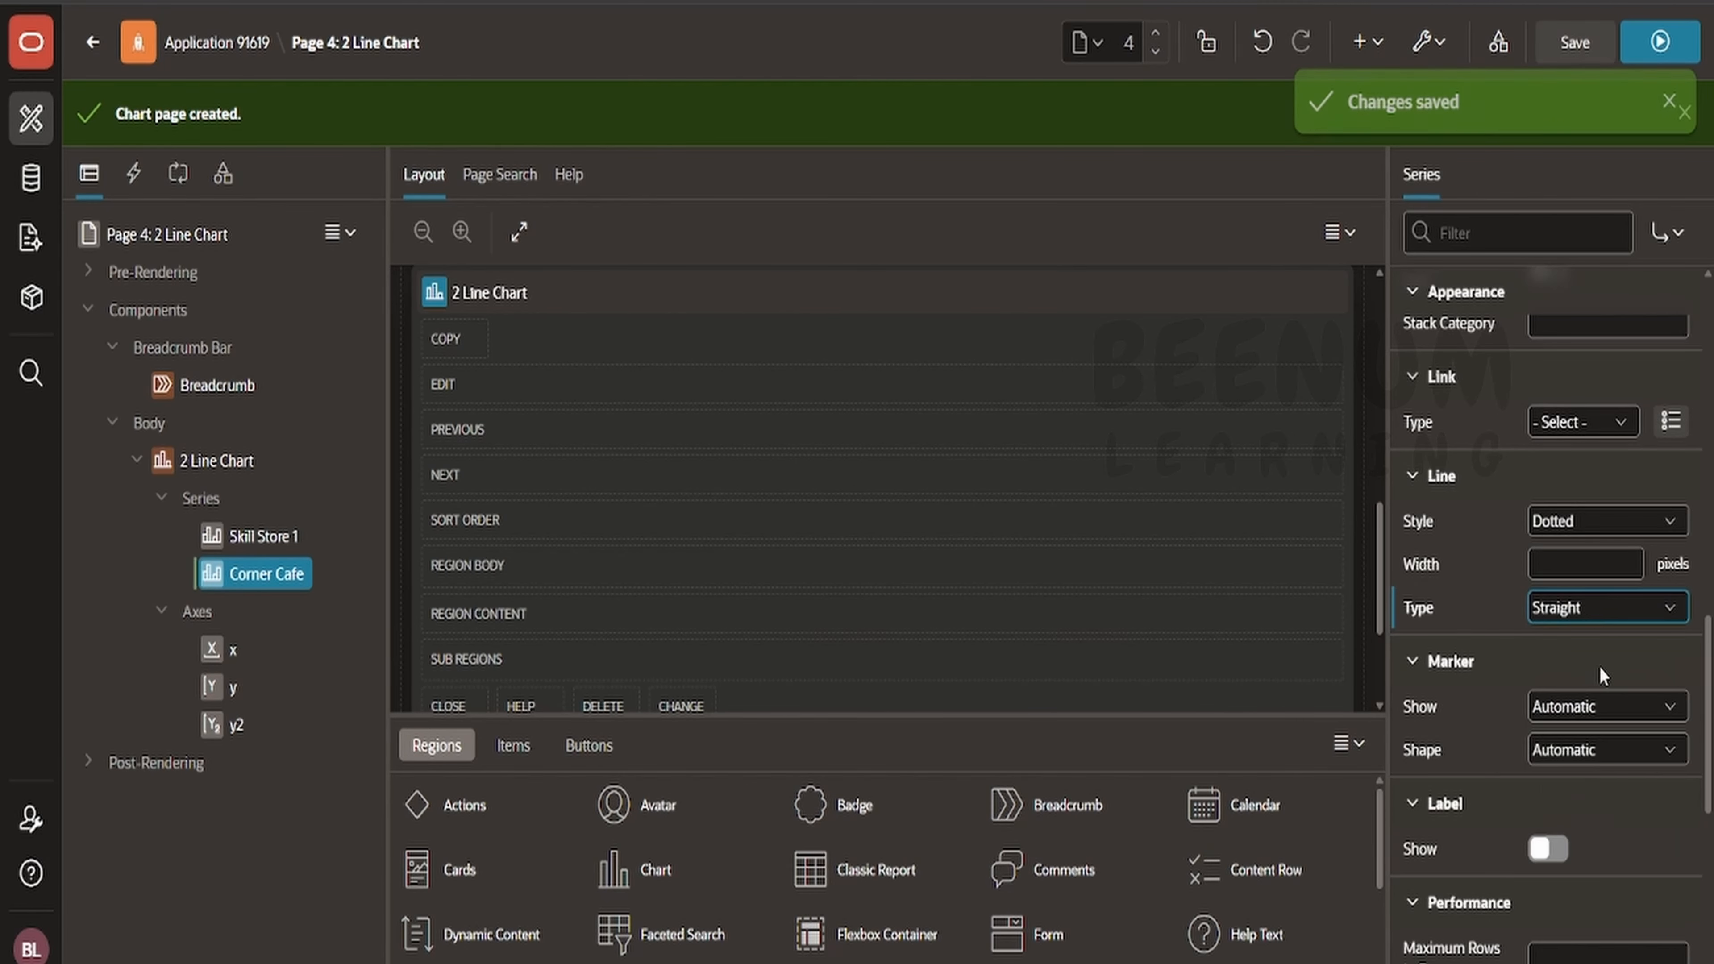
pyautogui.click(1579, 51)
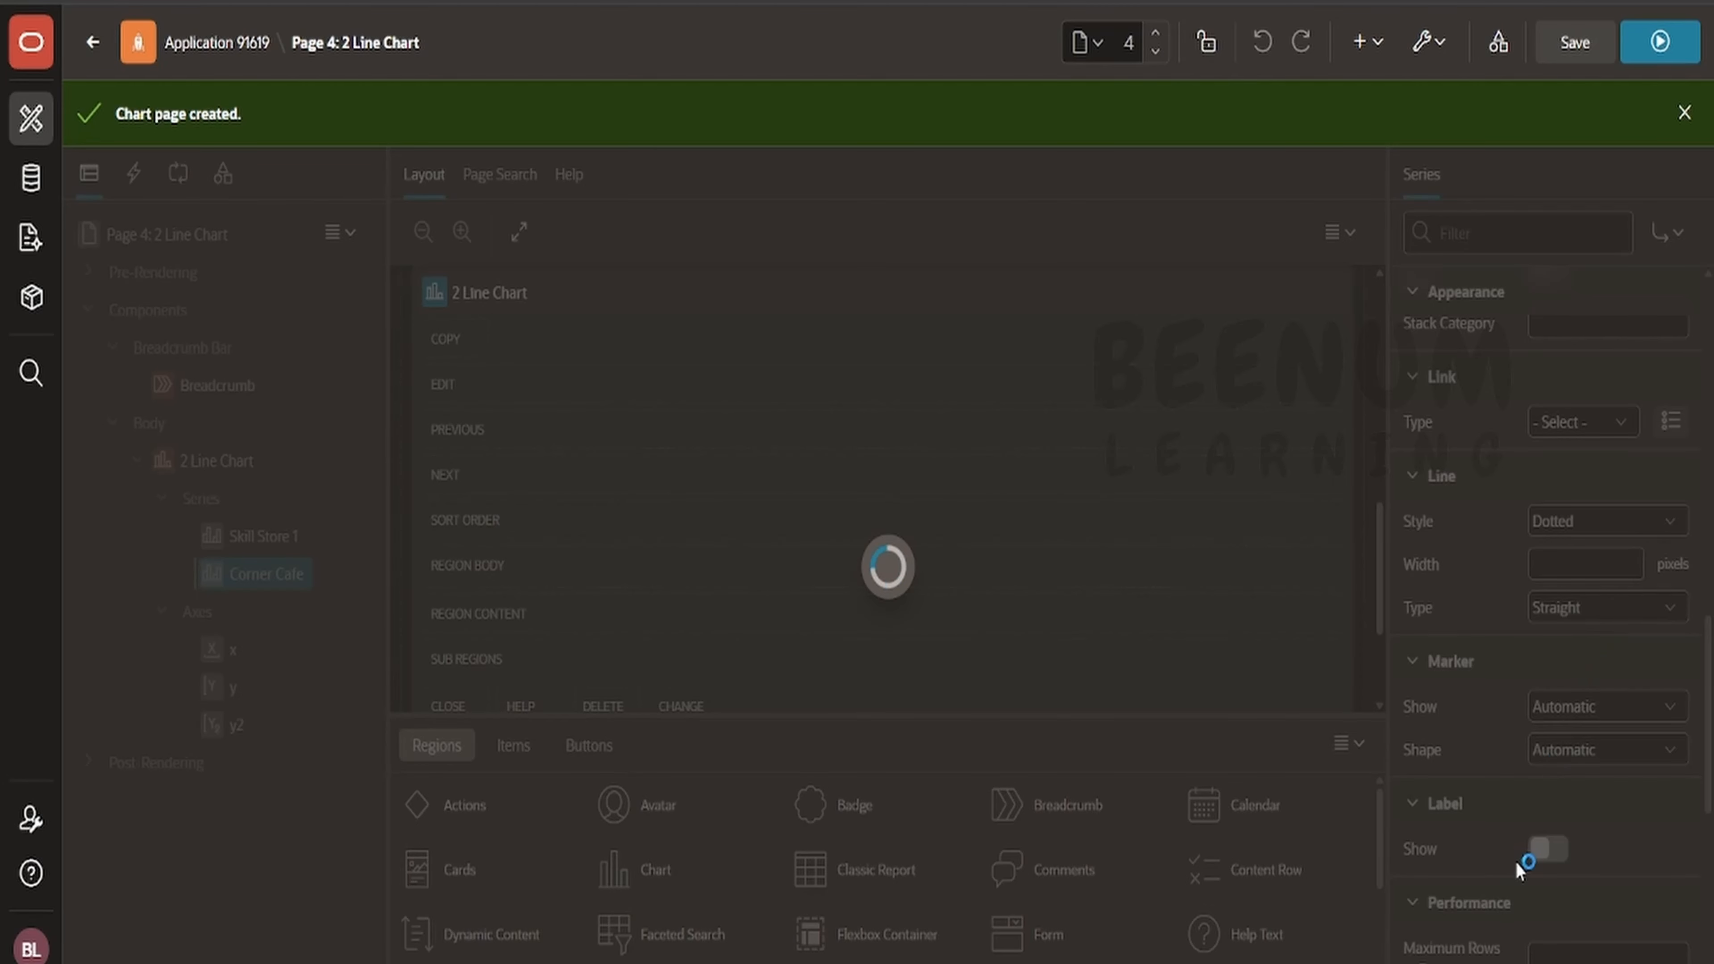
# - Turn on labels for the Corner Cafe series
pyautogui.click(1547, 849)
pyautogui.scroll(-2, 1569, 802)
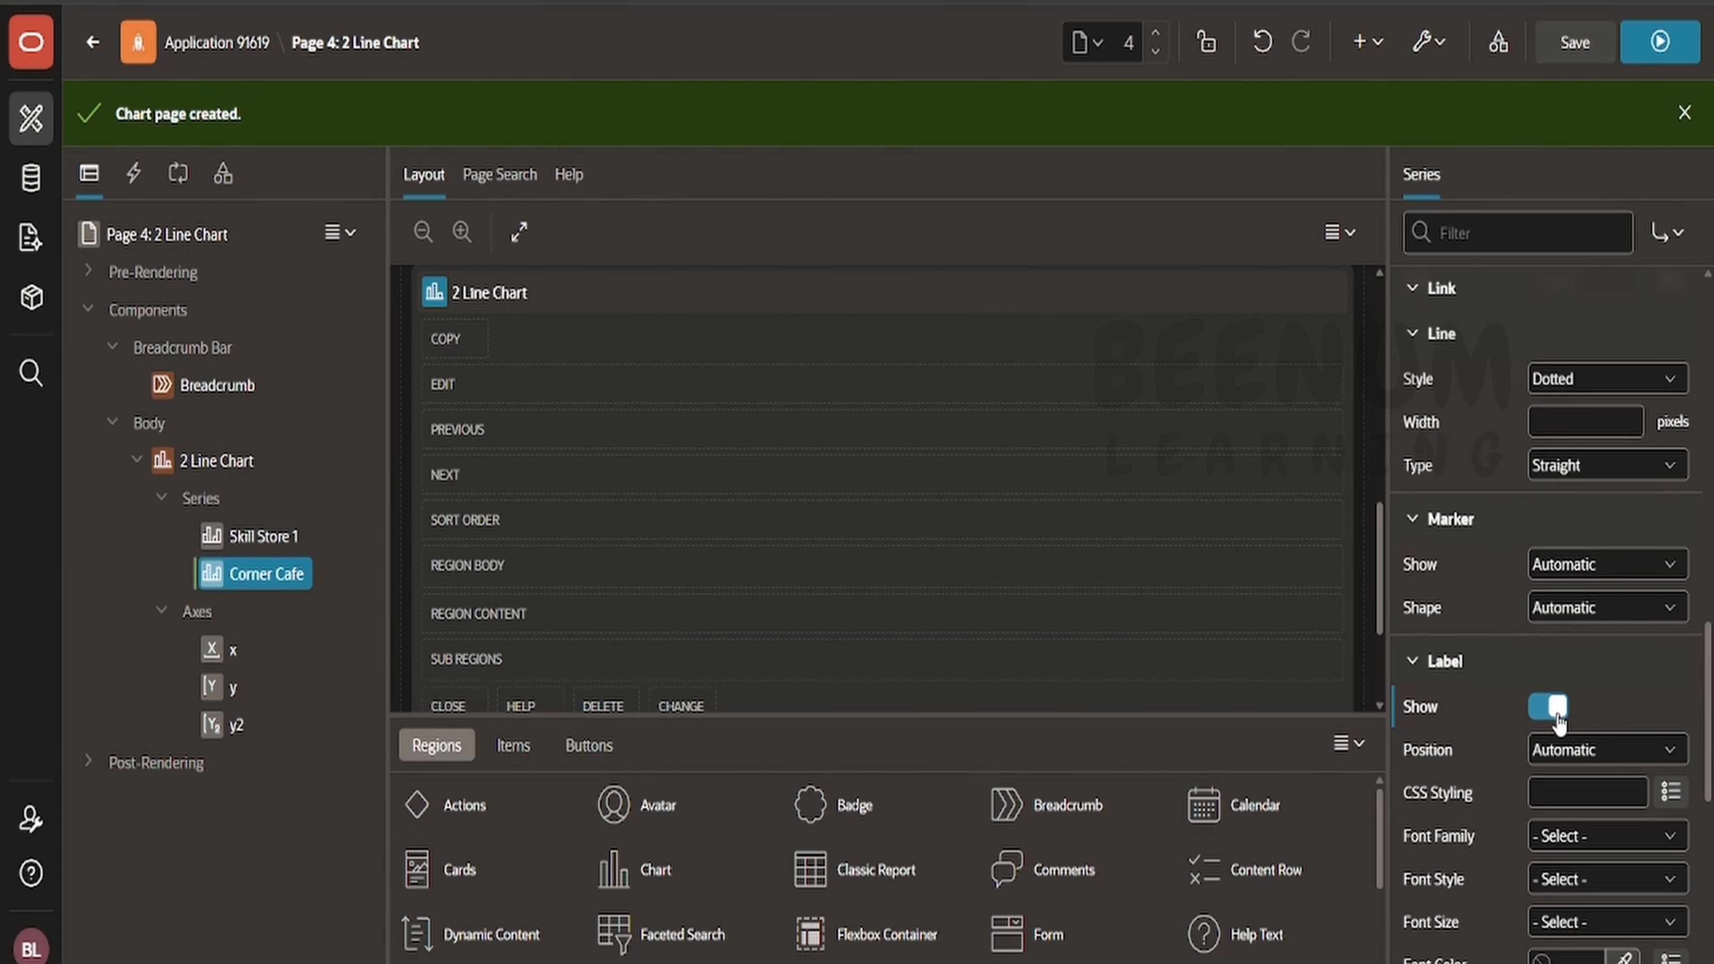
pyautogui.scroll(-5, 1557, 708)
pyautogui.scroll(3, 1671, 351)
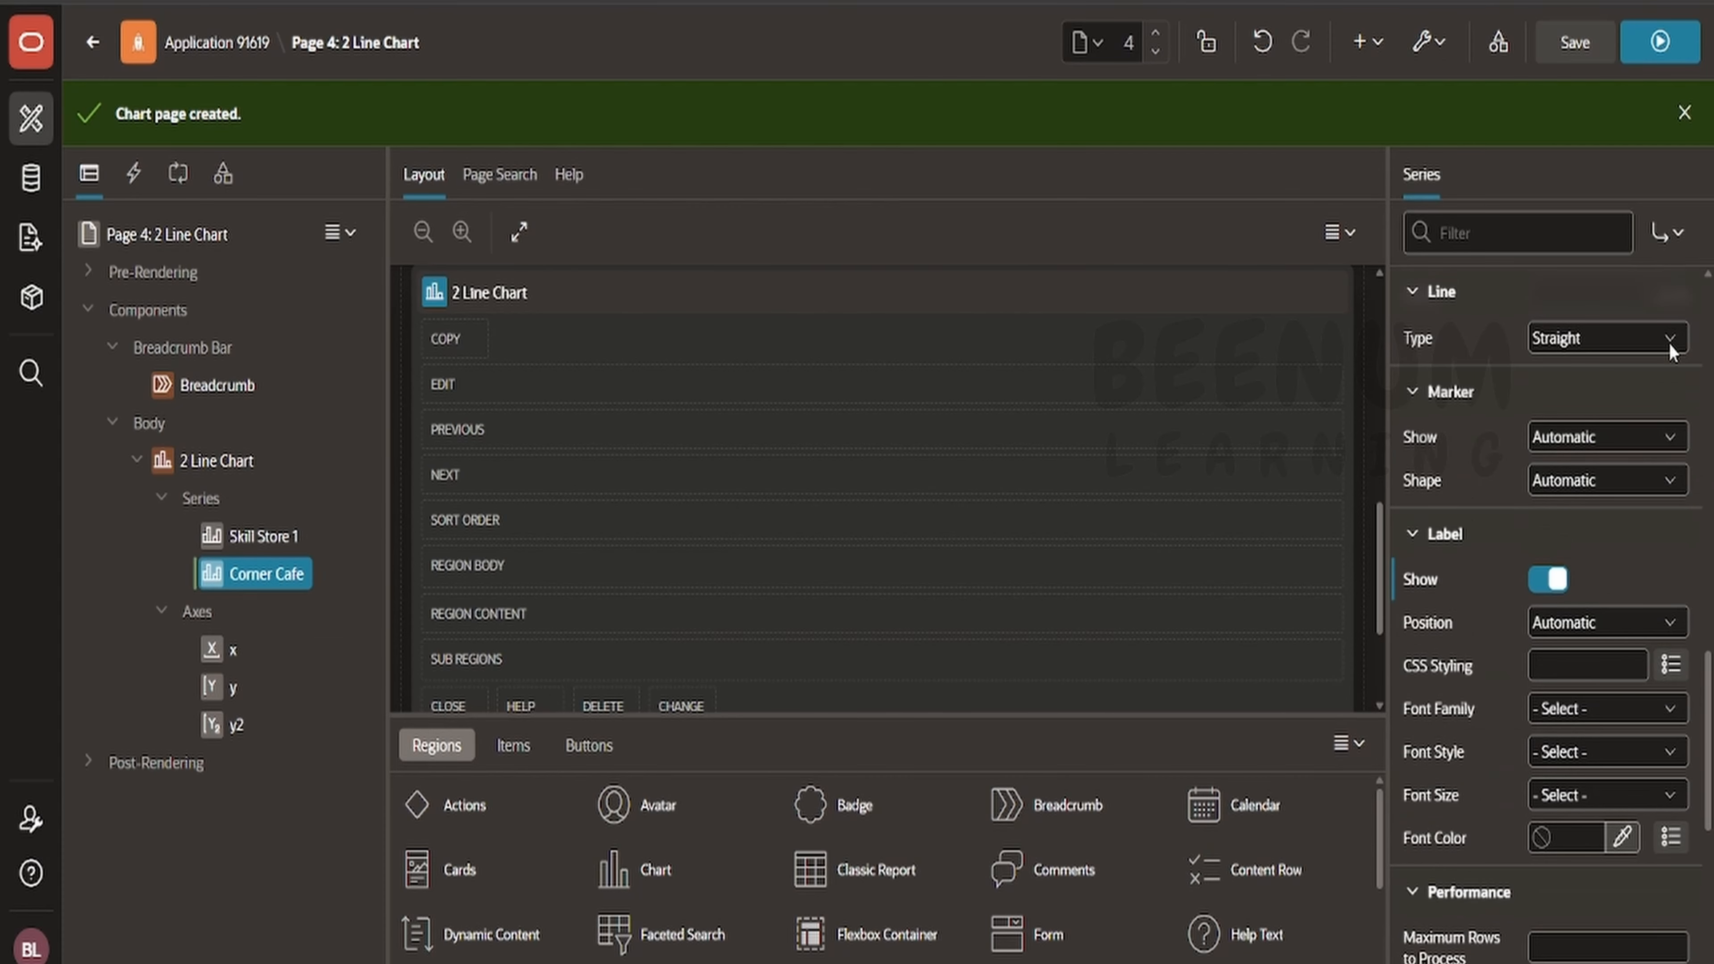
pyautogui.scroll(-6, 1584, 575)
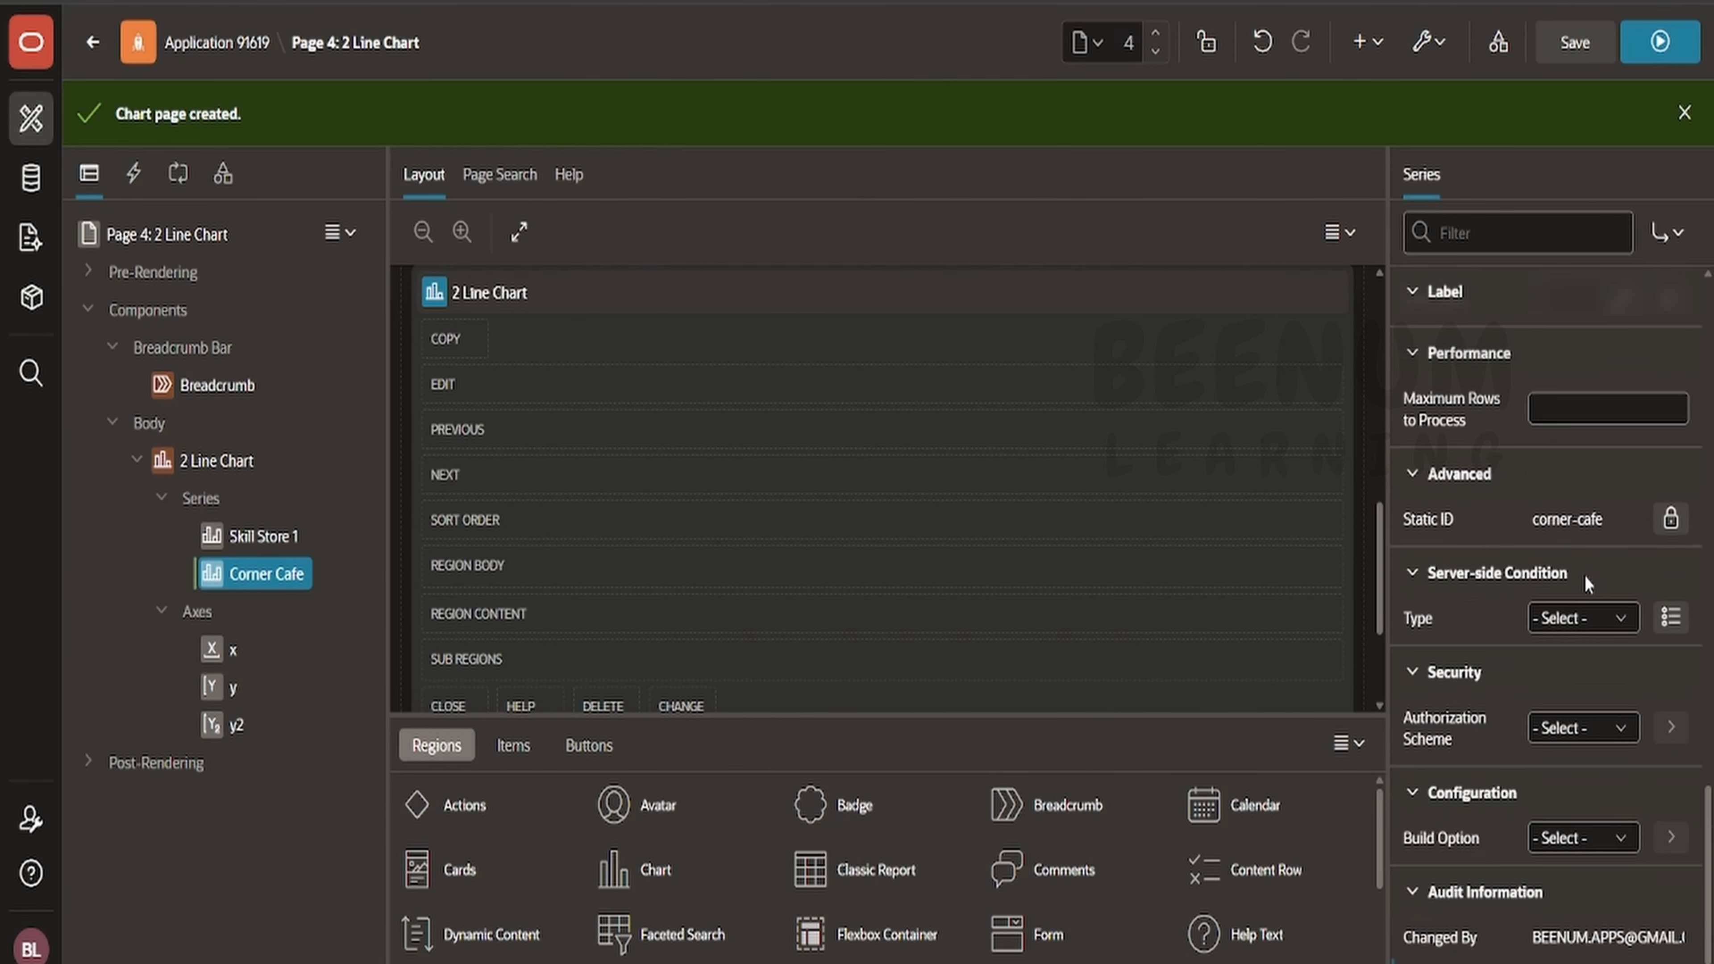
pyautogui.scroll(5, 1662, 532)
pyautogui.scroll(-2, 1655, 530)
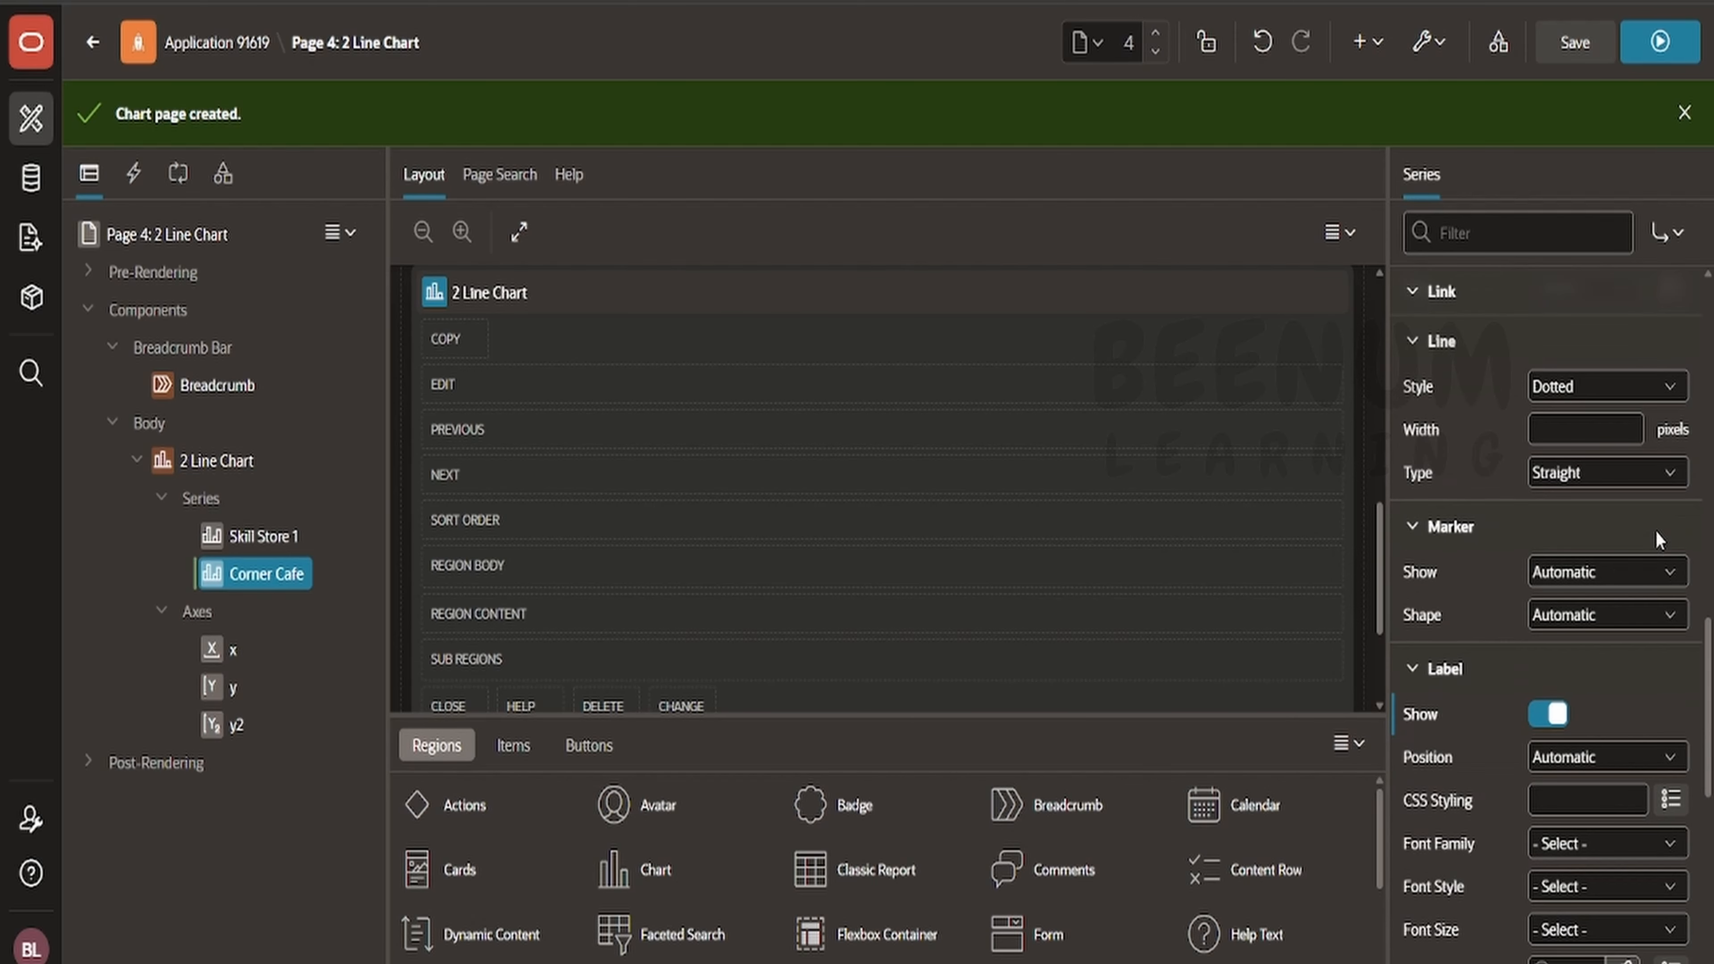
# - Set the Corner Cafe series' marker Show to Yes and Shape to Diamond, and save
pyautogui.click(1618, 573)
pyautogui.click(1661, 572)
pyautogui.click(1578, 660)
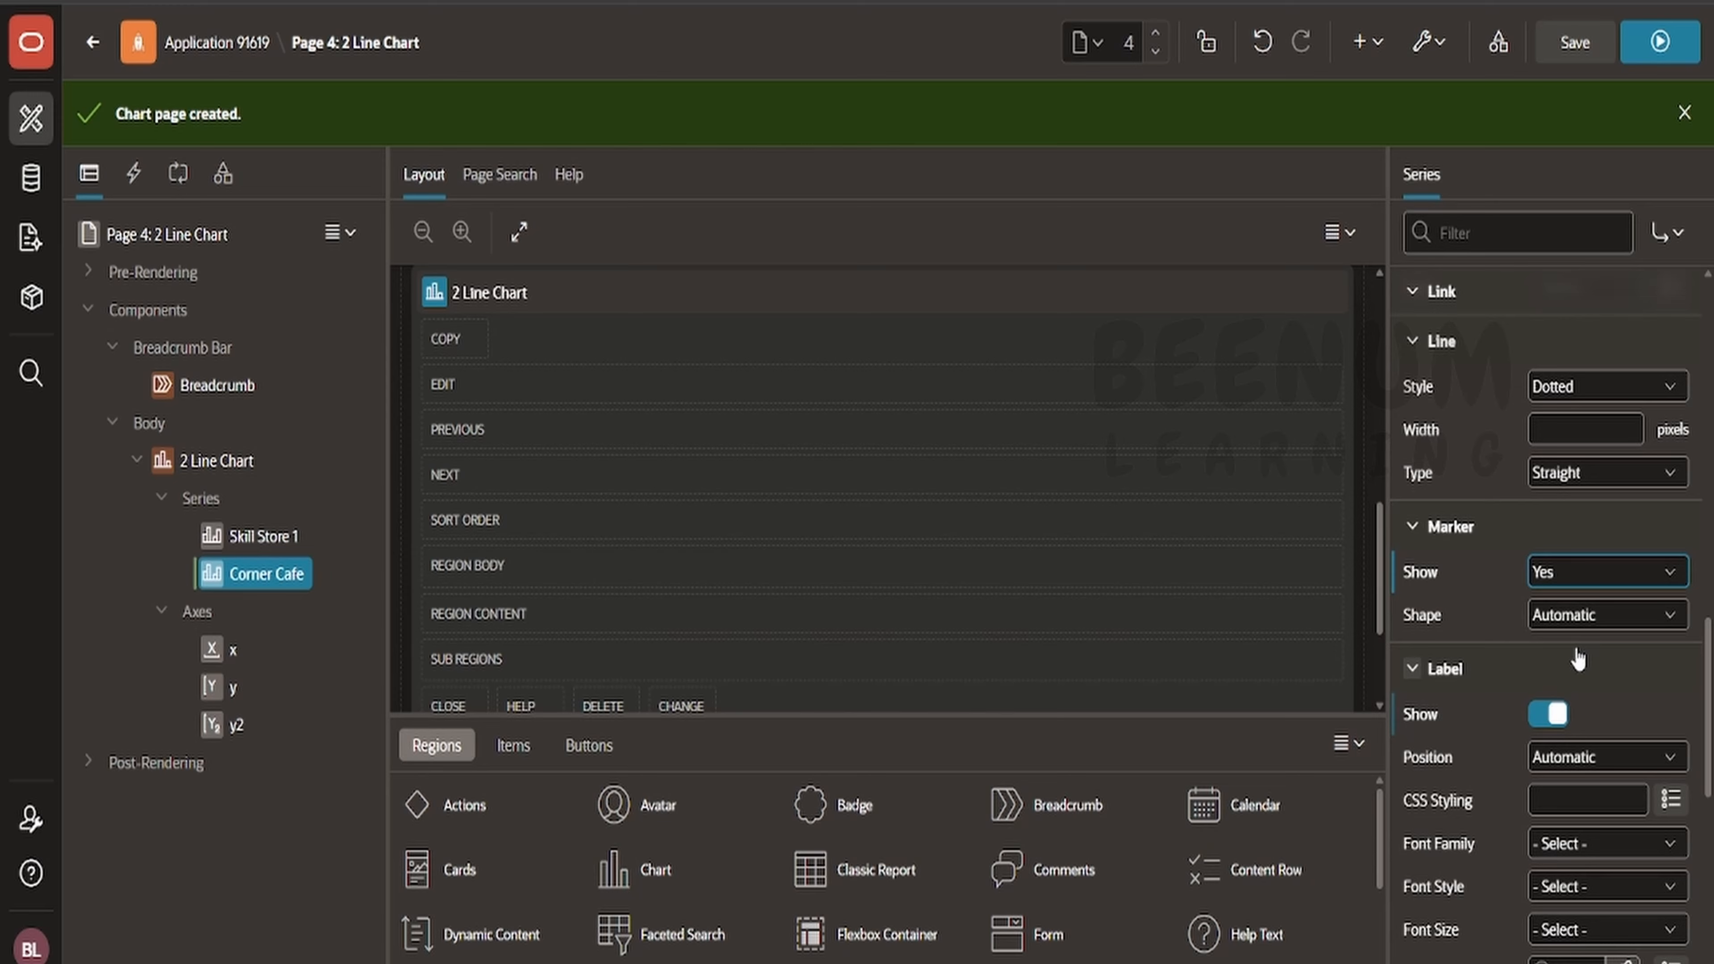
pyautogui.click(1559, 626)
pyautogui.click(1567, 709)
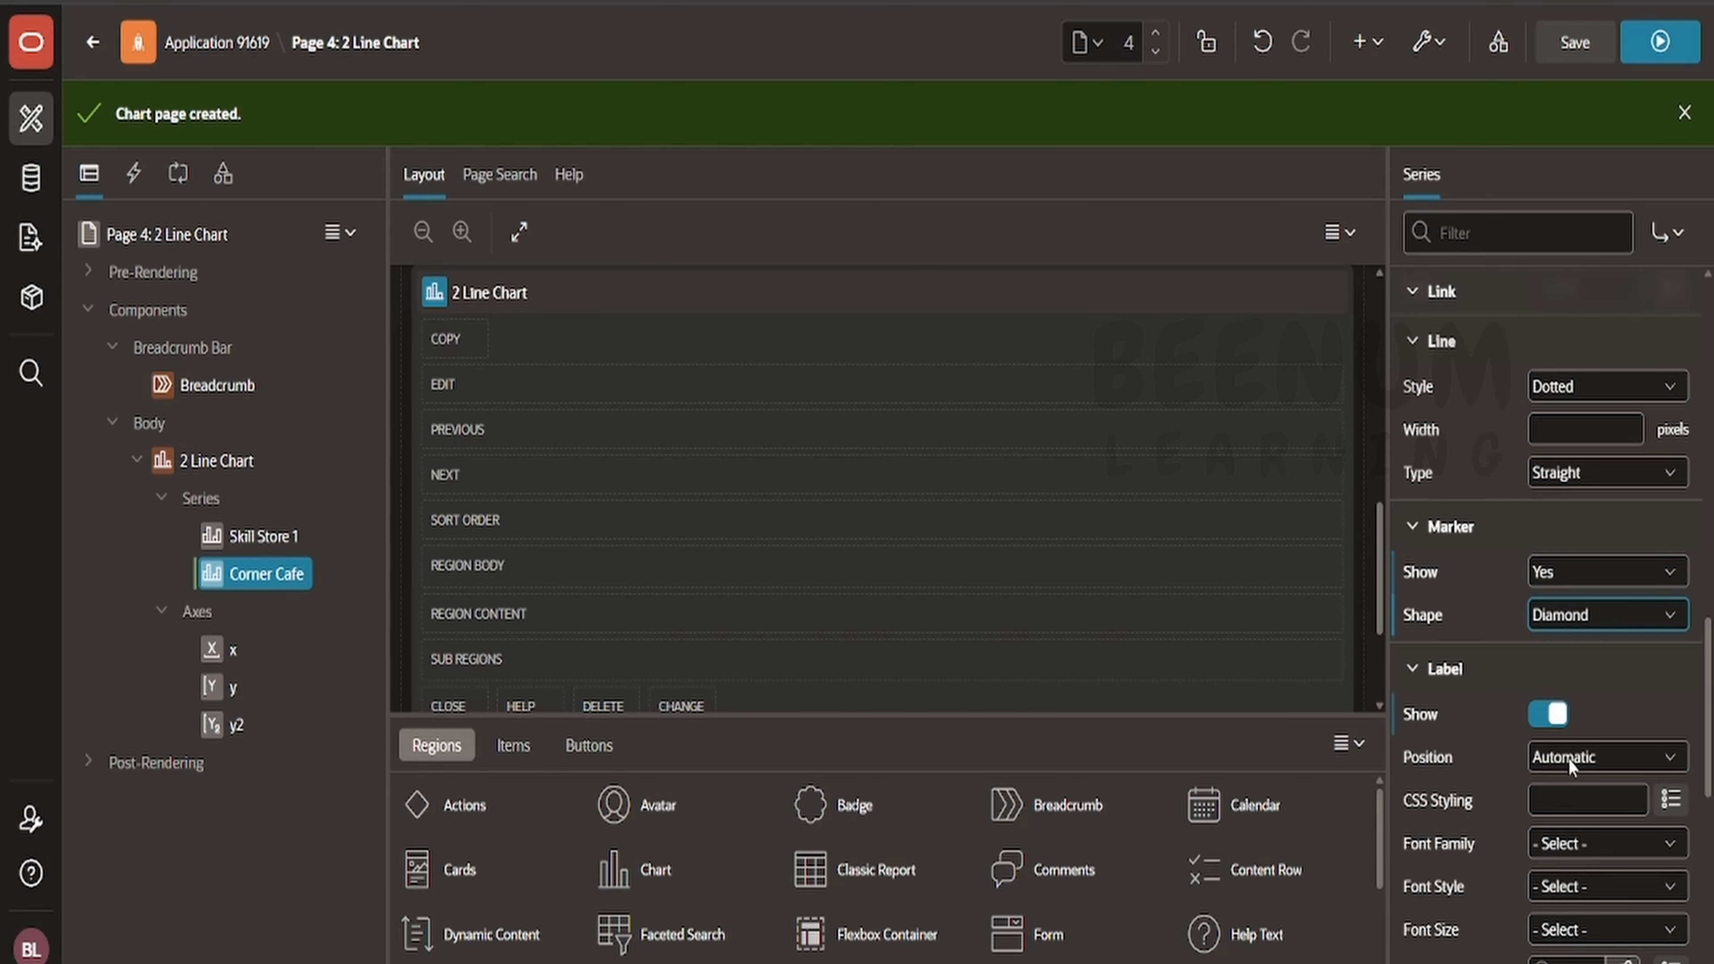
pyautogui.scroll(-3, 1600, 779)
pyautogui.click(1575, 42)
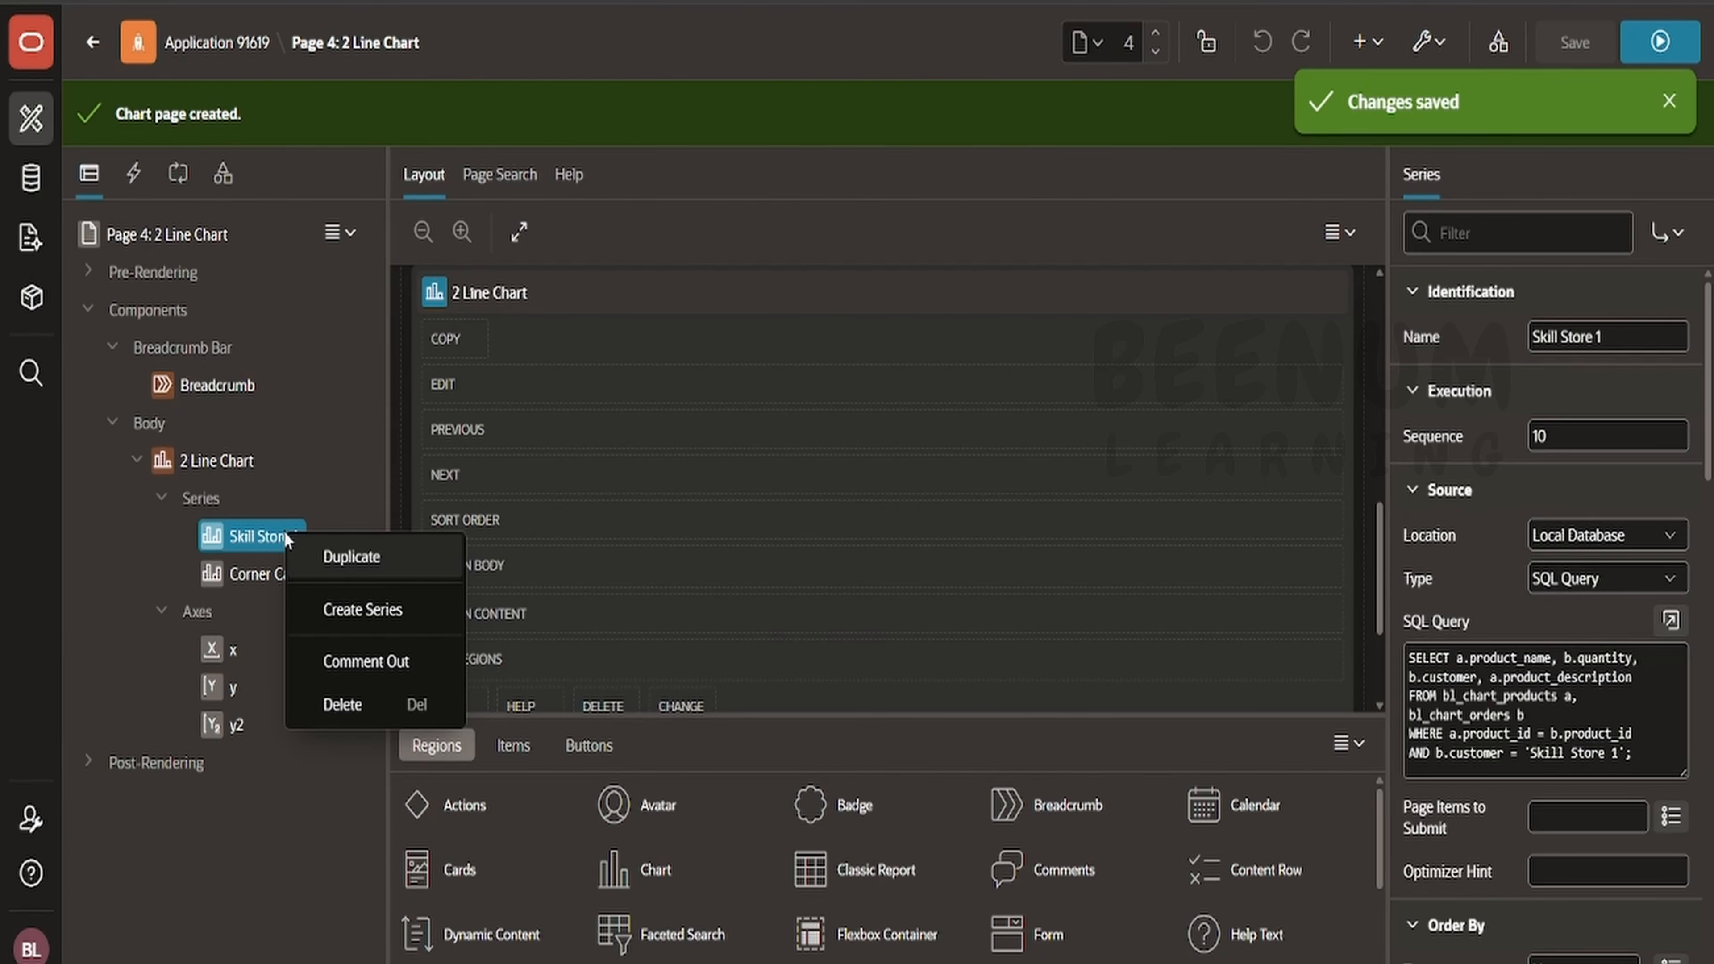
# - Select the Skill Store 1 series and set its marker Show to Yes and Shape to Star
pyautogui.click(222, 547)
pyautogui.scroll(-5, 1522, 537)
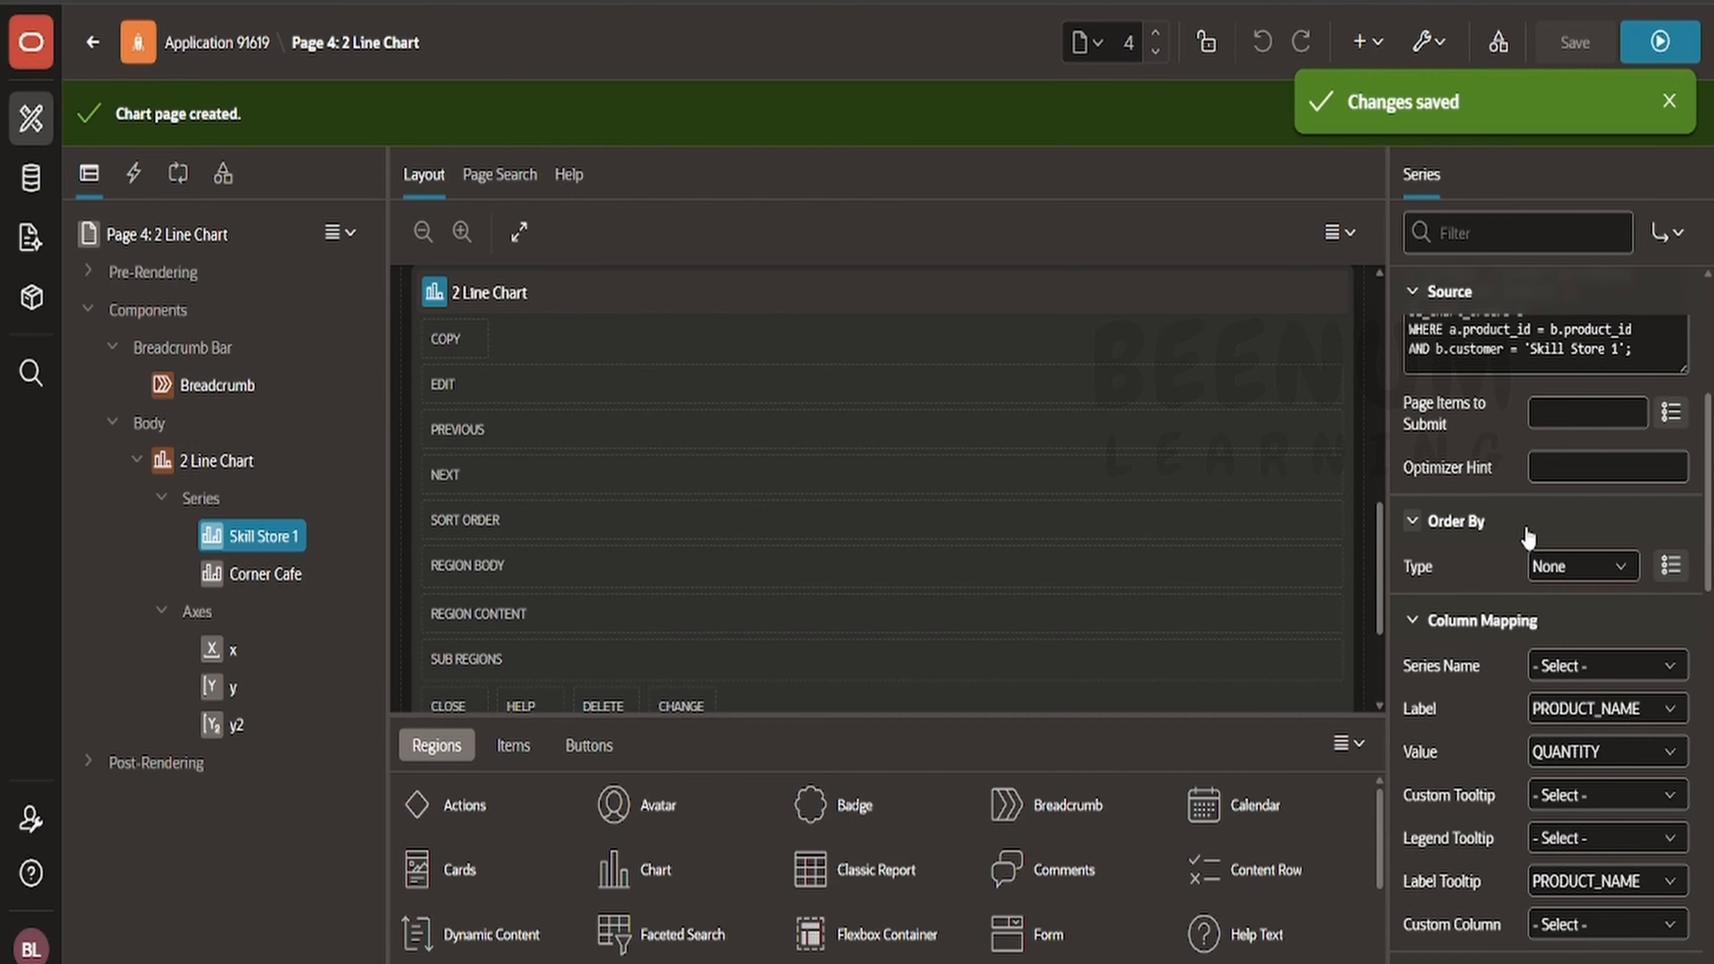
pyautogui.scroll(-5, 1527, 546)
pyautogui.scroll(-2, 1526, 533)
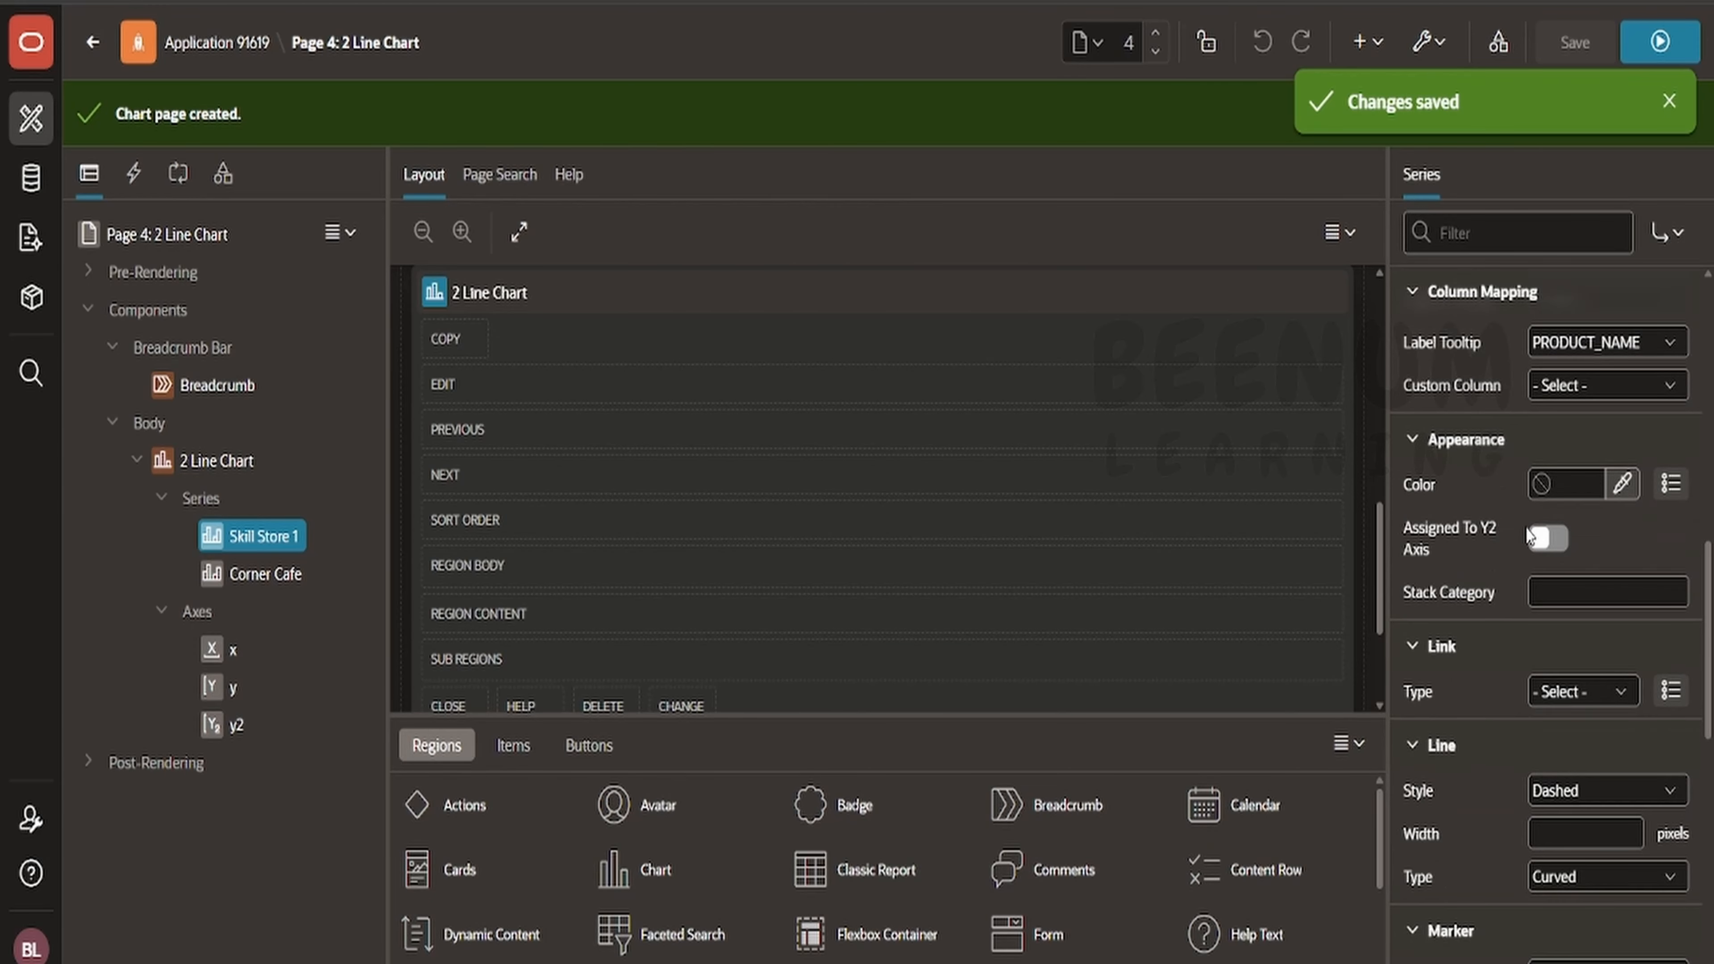
pyautogui.scroll(-4, 1526, 537)
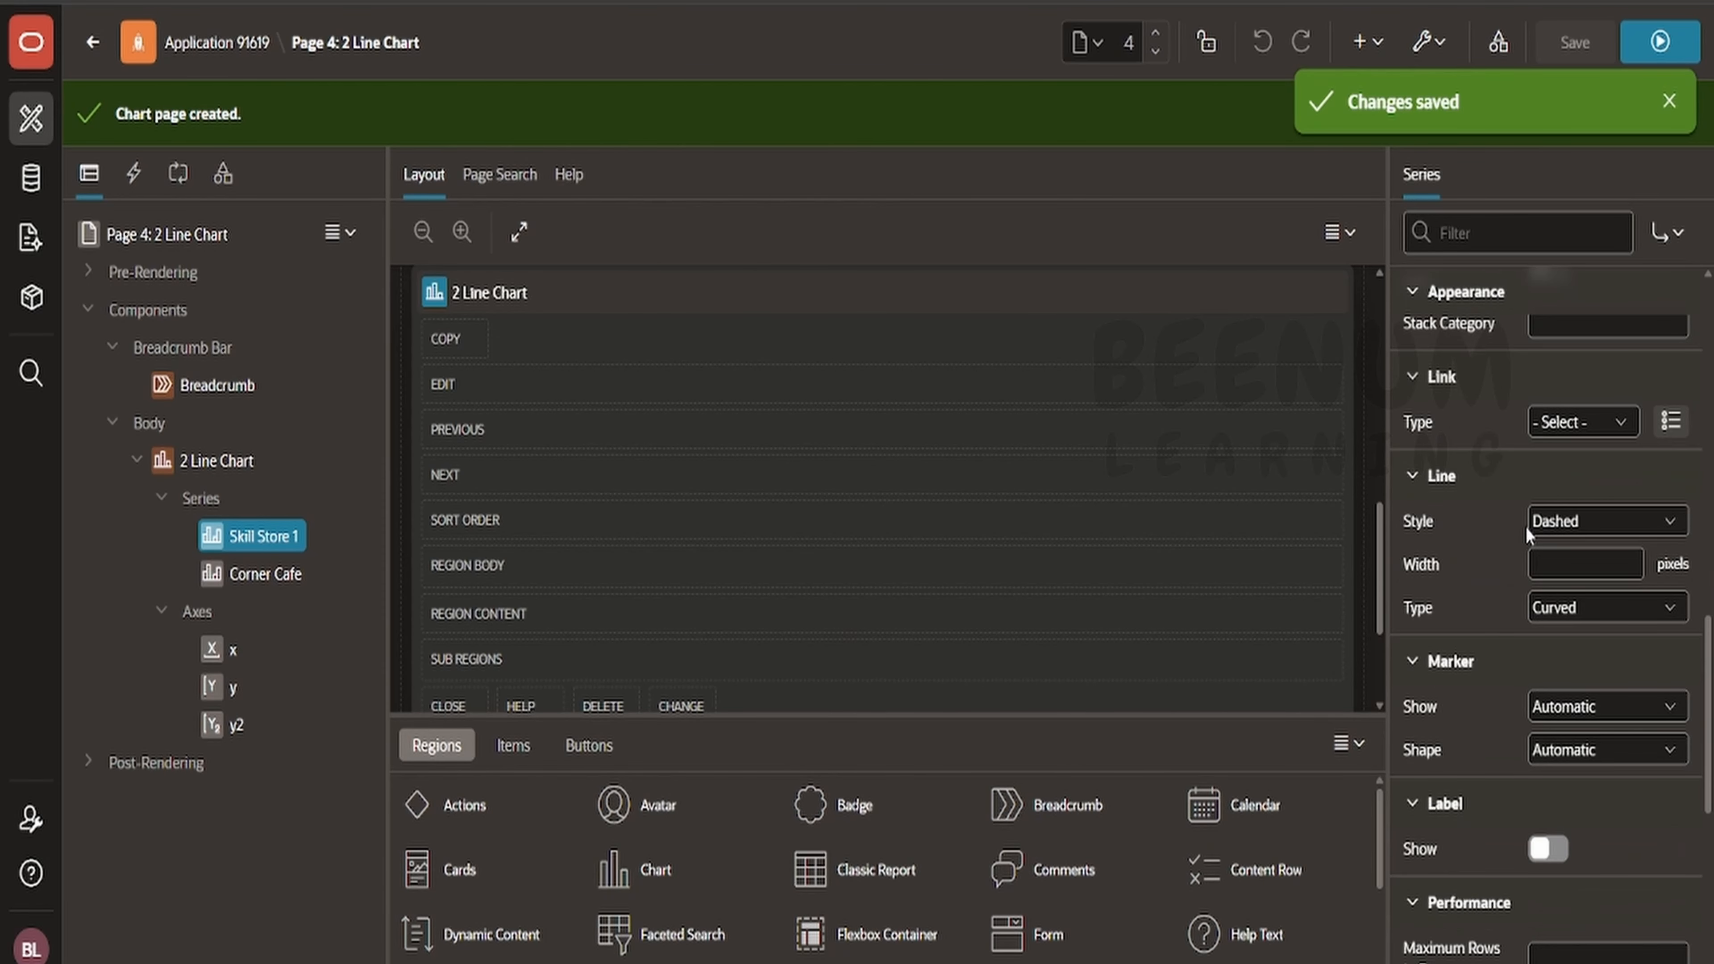
pyautogui.click(1578, 708)
pyautogui.click(1572, 771)
pyautogui.click(1579, 749)
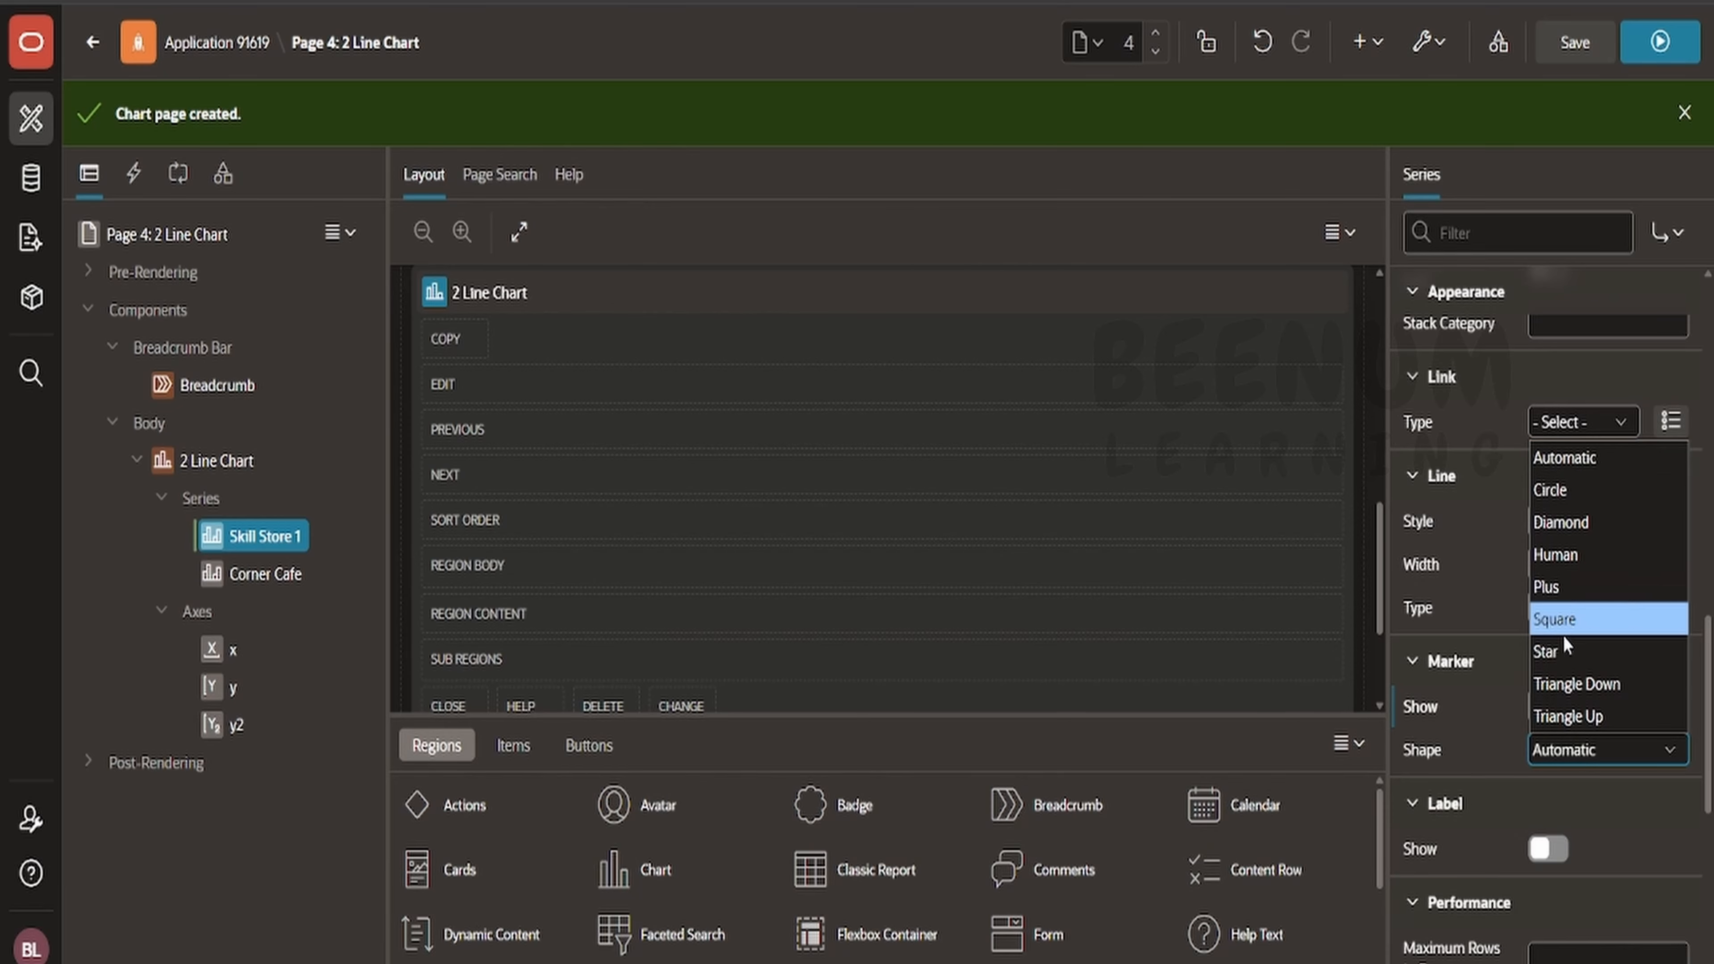
pyautogui.click(1552, 652)
# - Turn on labels for Skill Store 1 with position Below Marker and save
pyautogui.scroll(-4, 1558, 594)
pyautogui.click(1551, 579)
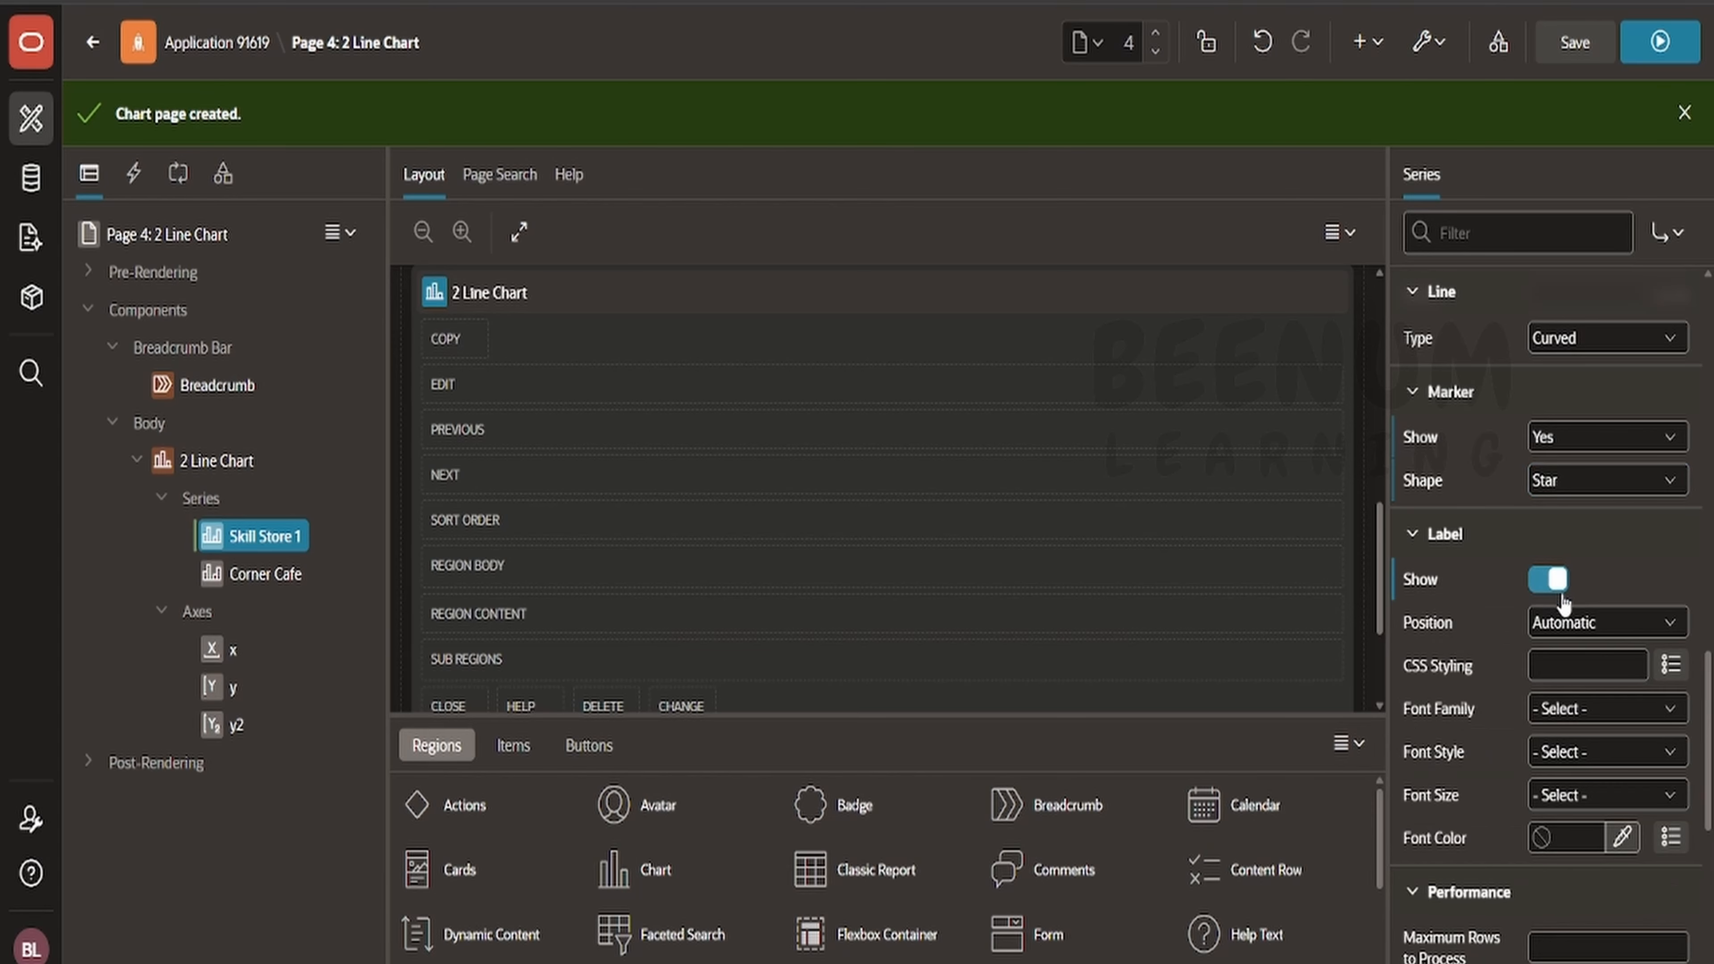
pyautogui.click(1572, 624)
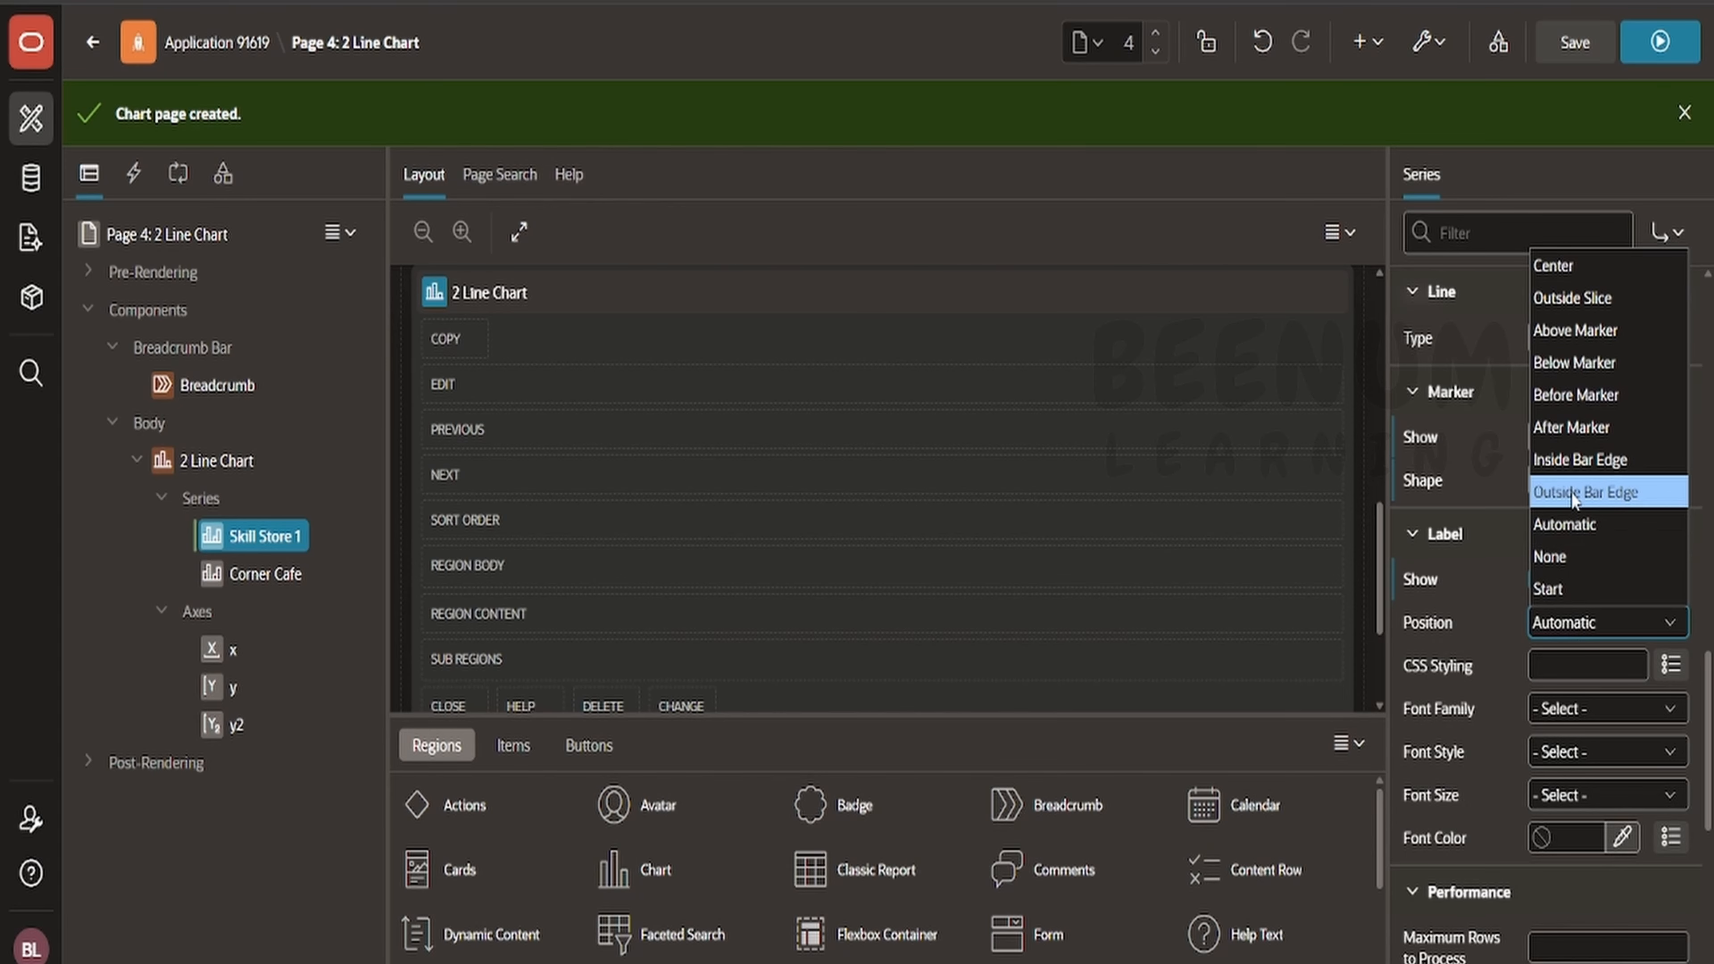
pyautogui.click(1570, 368)
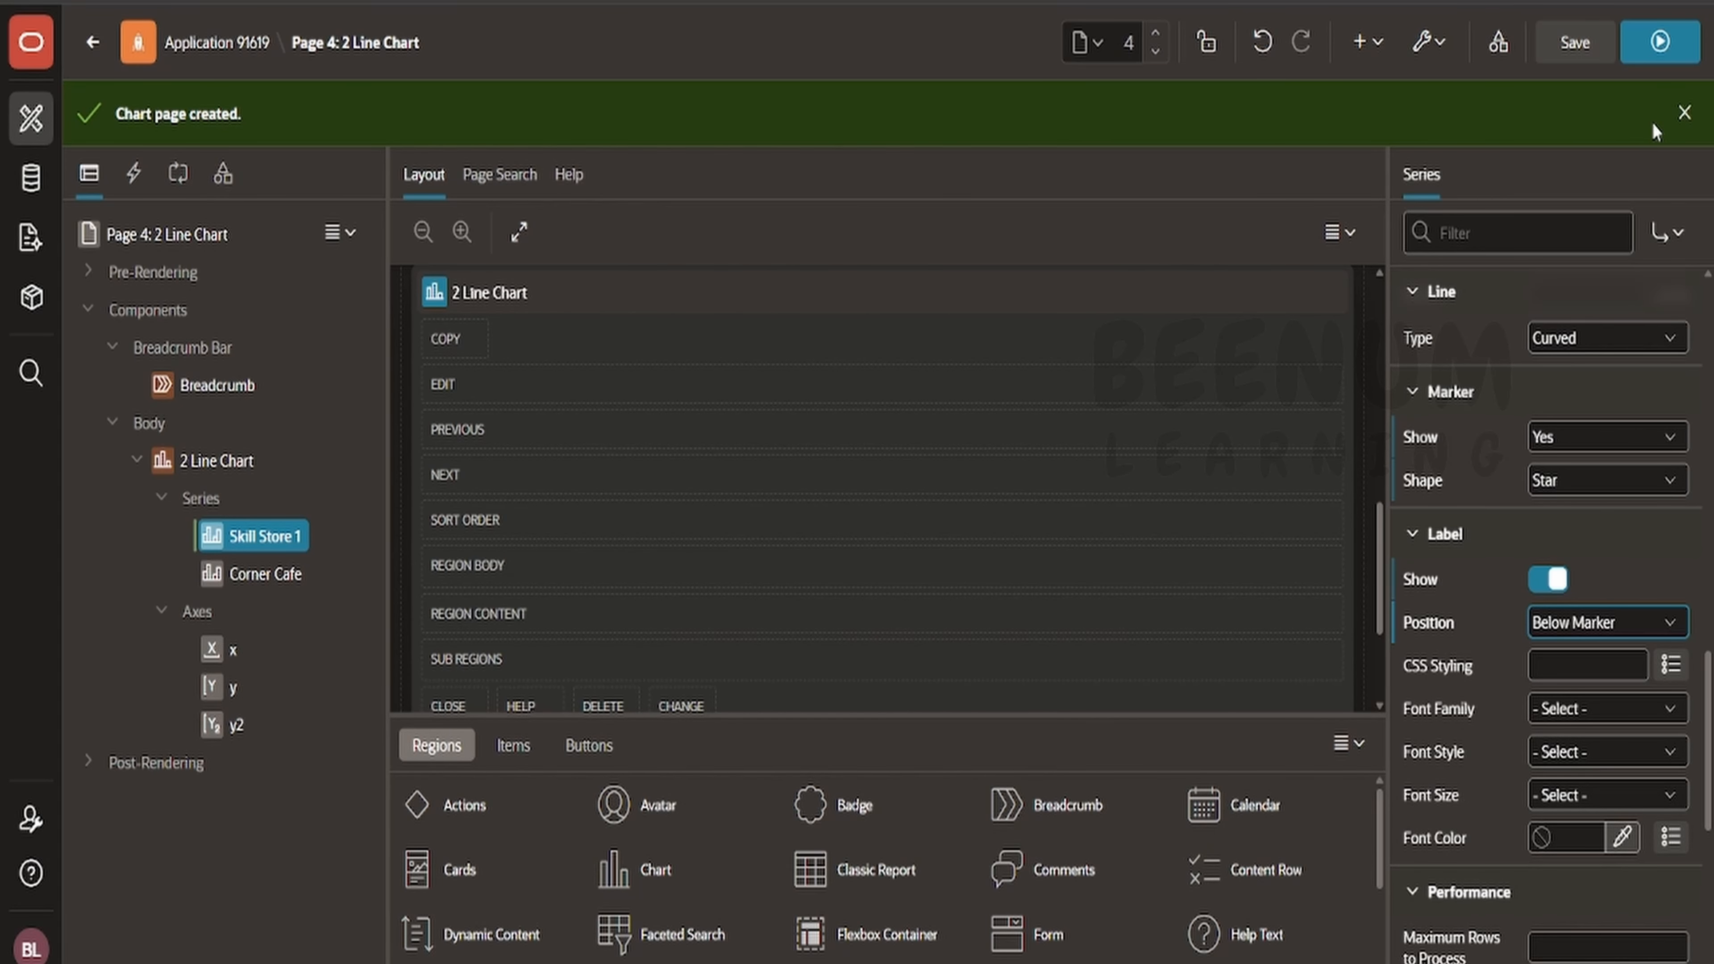
pyautogui.click(1600, 49)
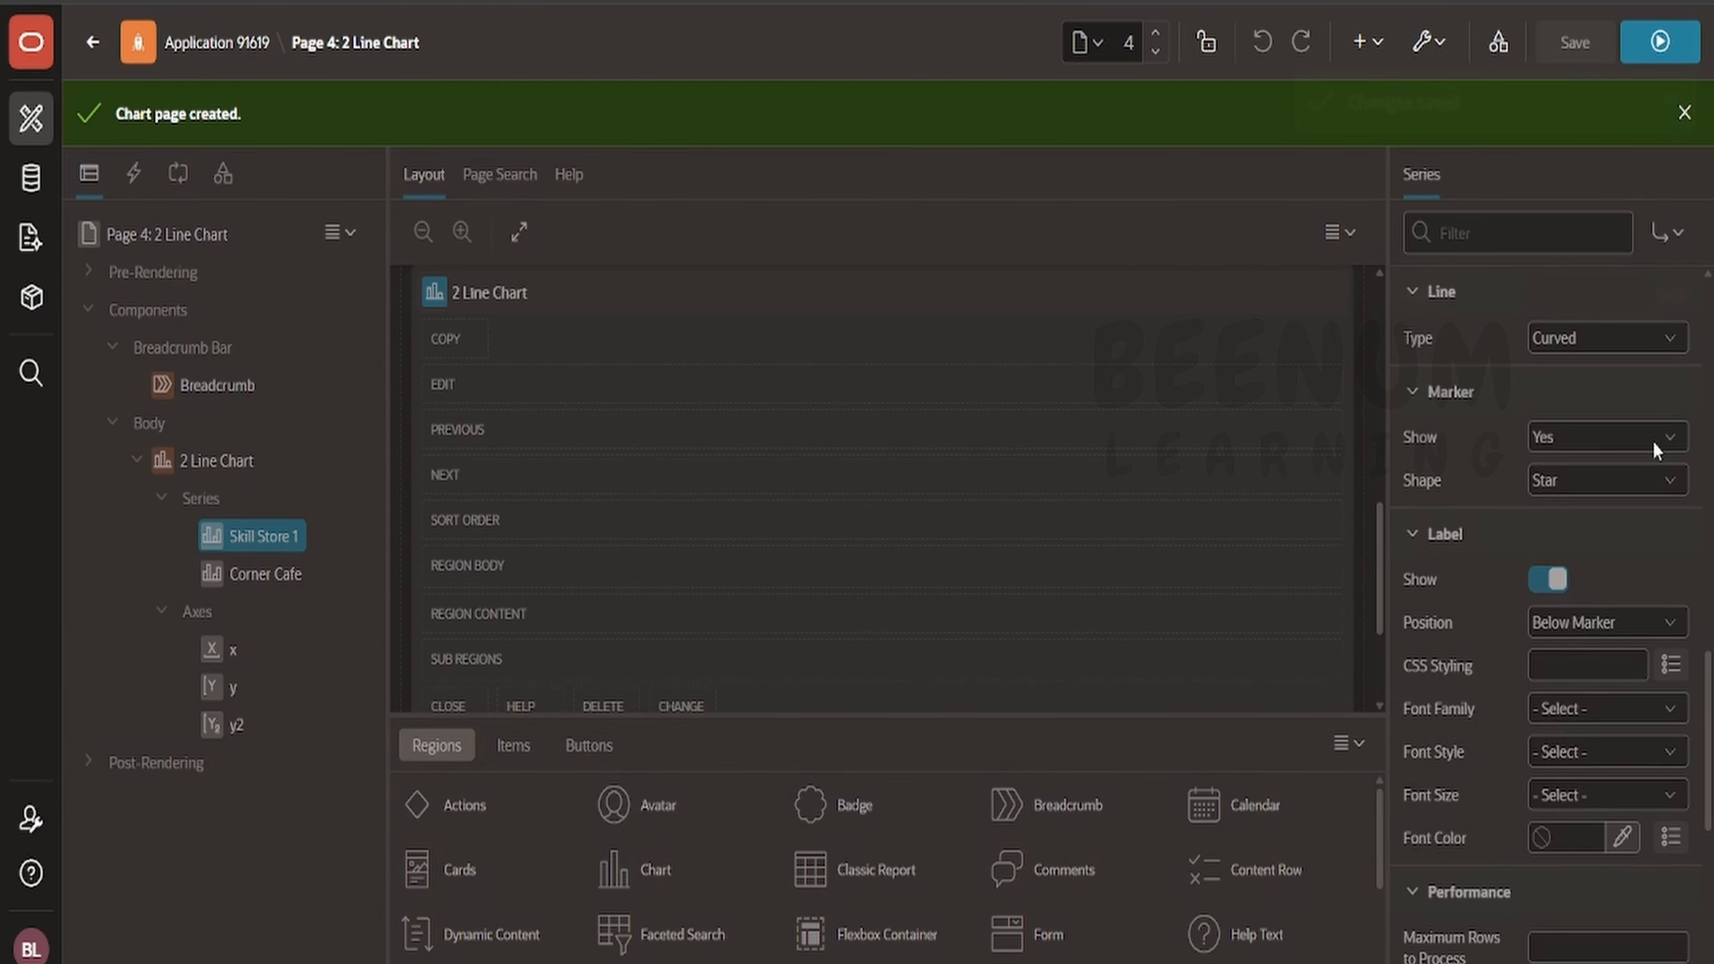
# - Browse the Skill Store 1 series' server-side condition type options without choosing one
pyautogui.scroll(-6, 1662, 576)
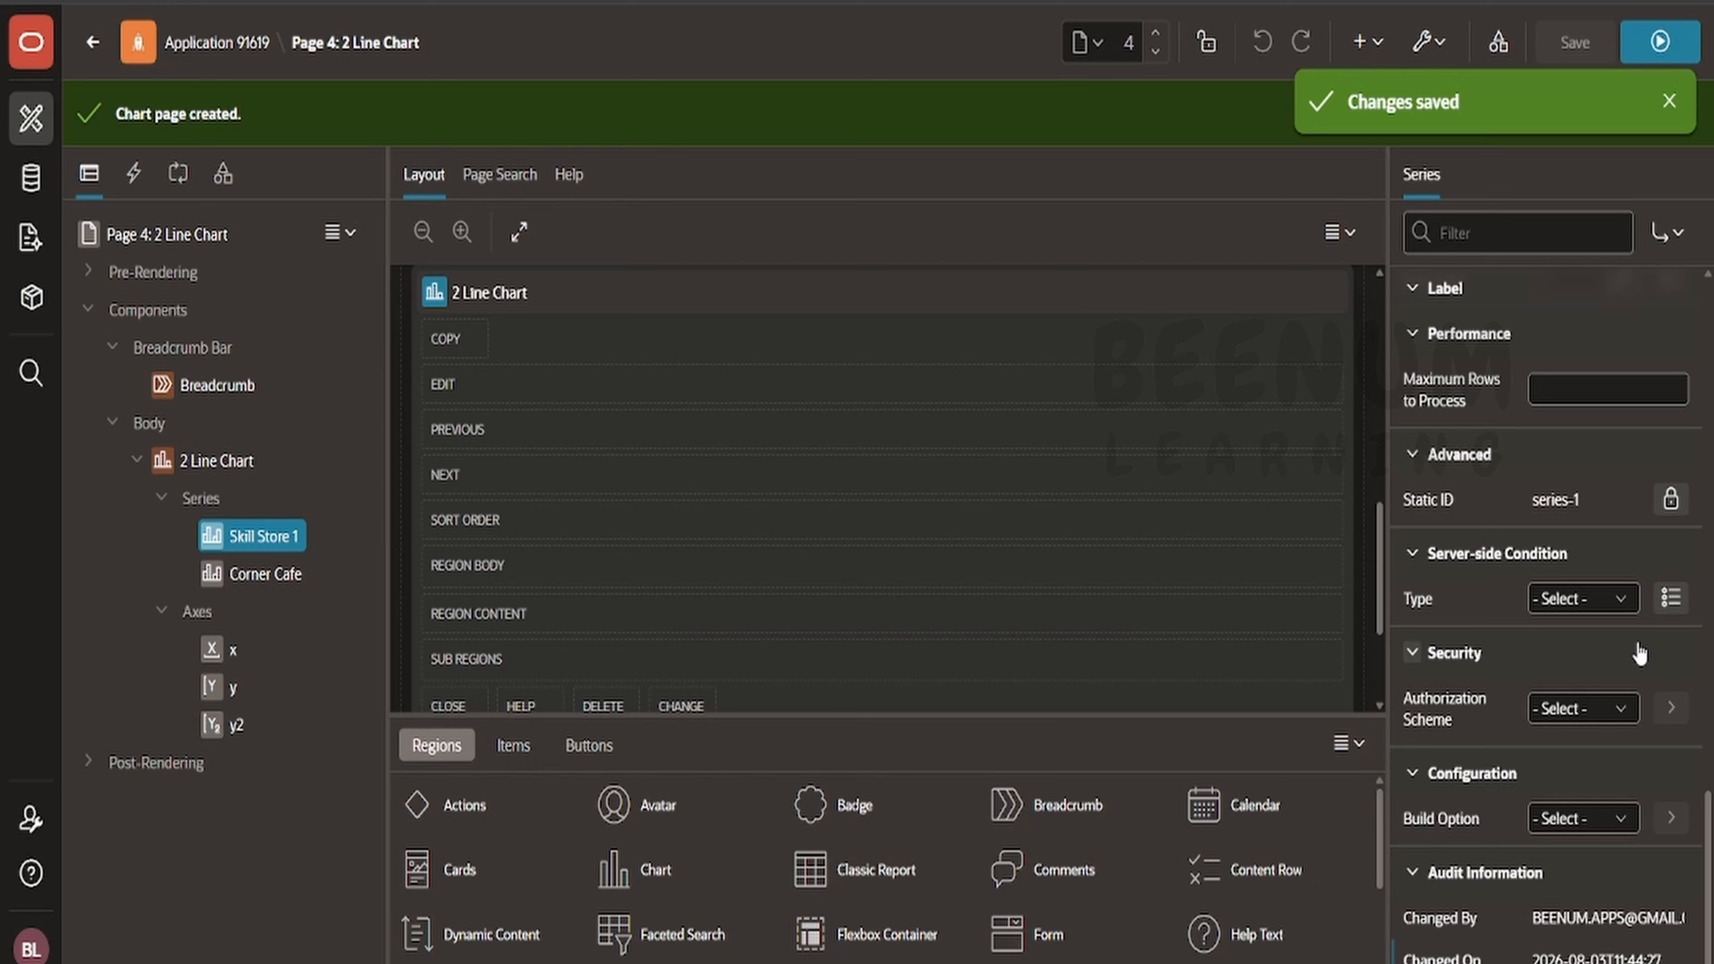
pyautogui.click(1580, 597)
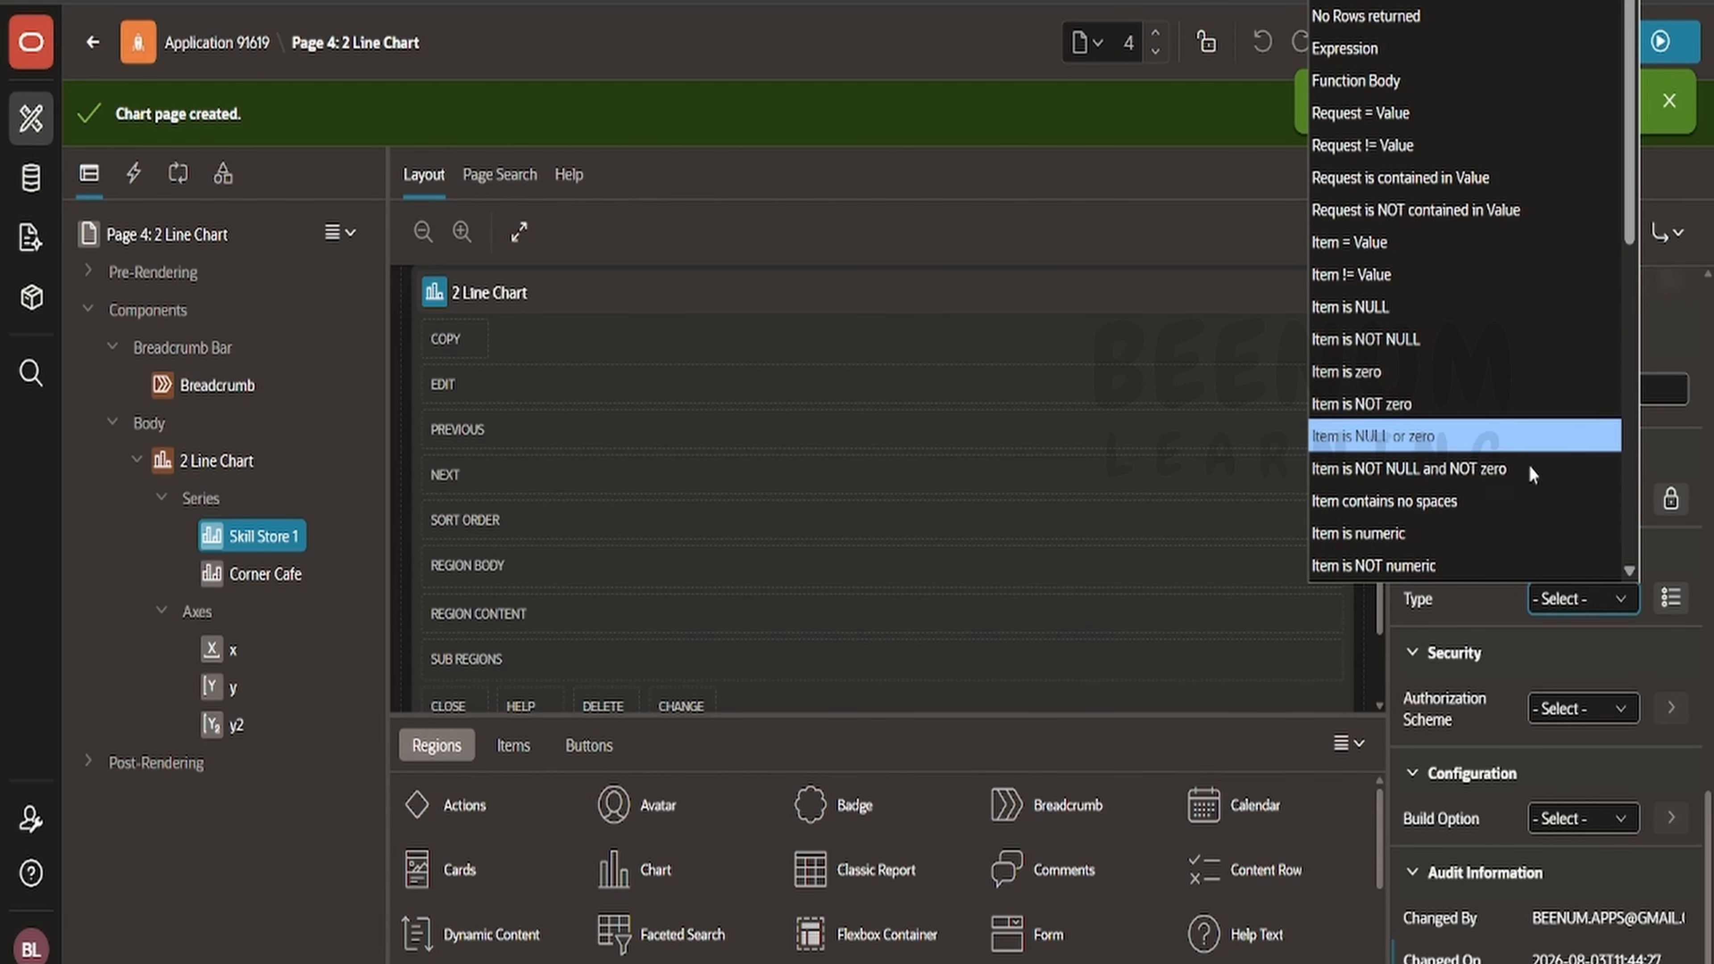
pyautogui.click(1541, 598)
# - Run the page to view the updated chart
pyautogui.scroll(2, 1540, 577)
pyautogui.scroll(10, 1539, 577)
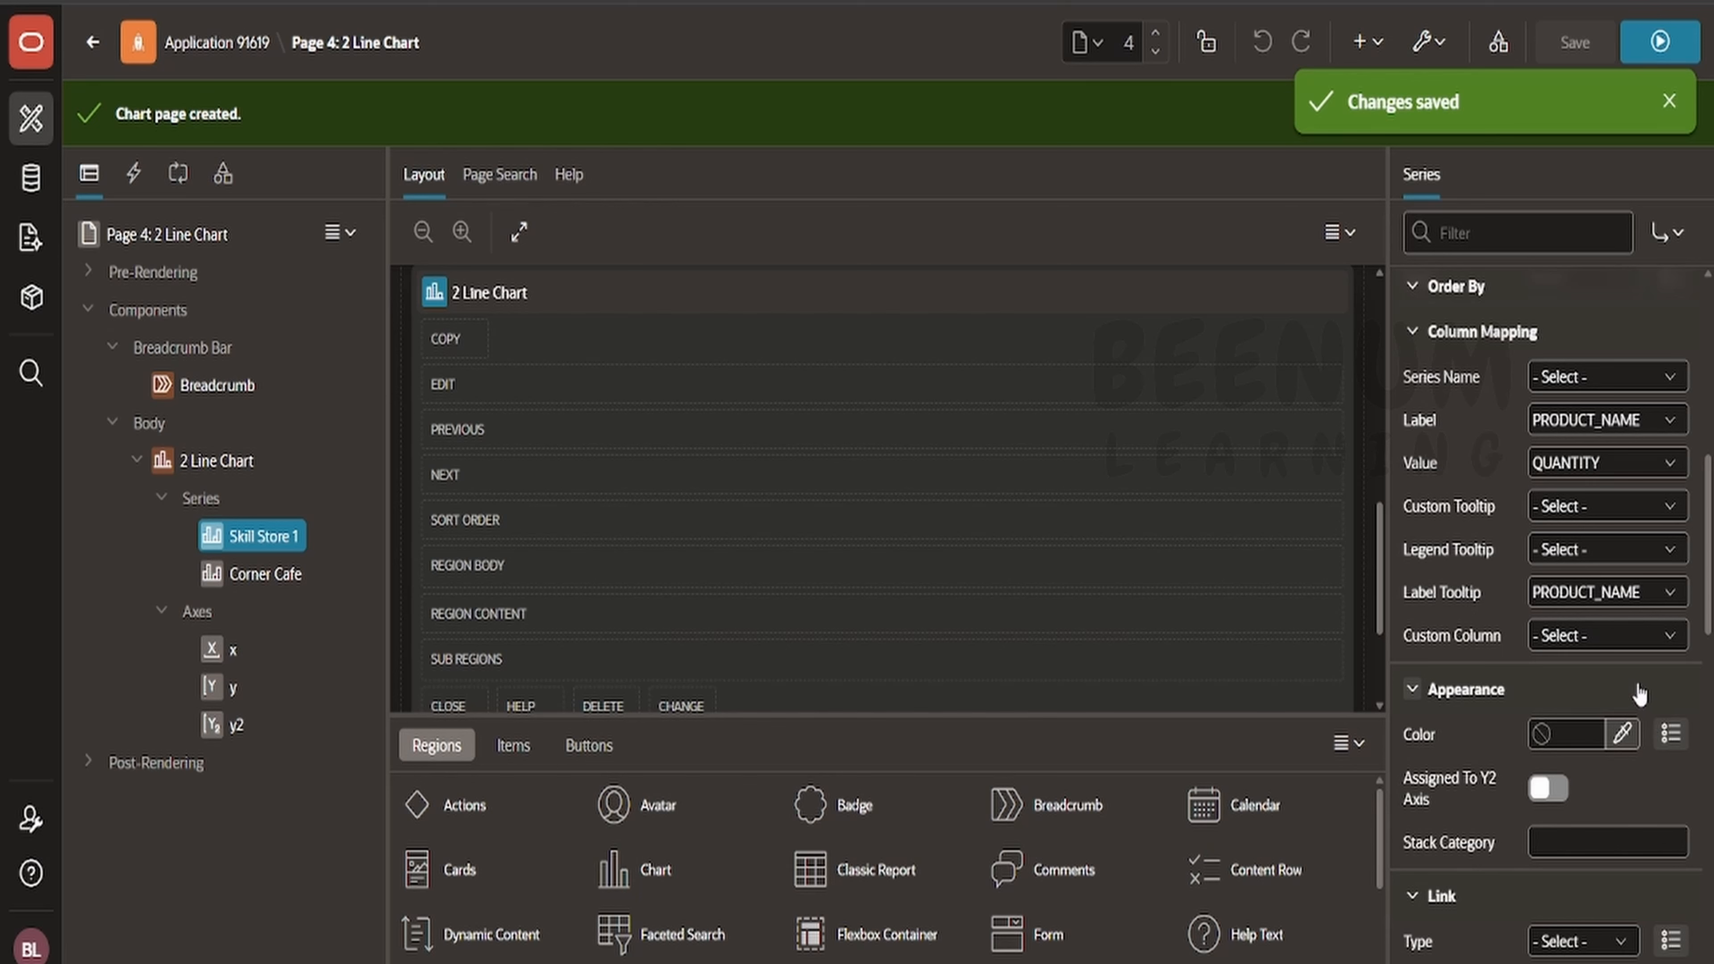
pyautogui.click(1660, 44)
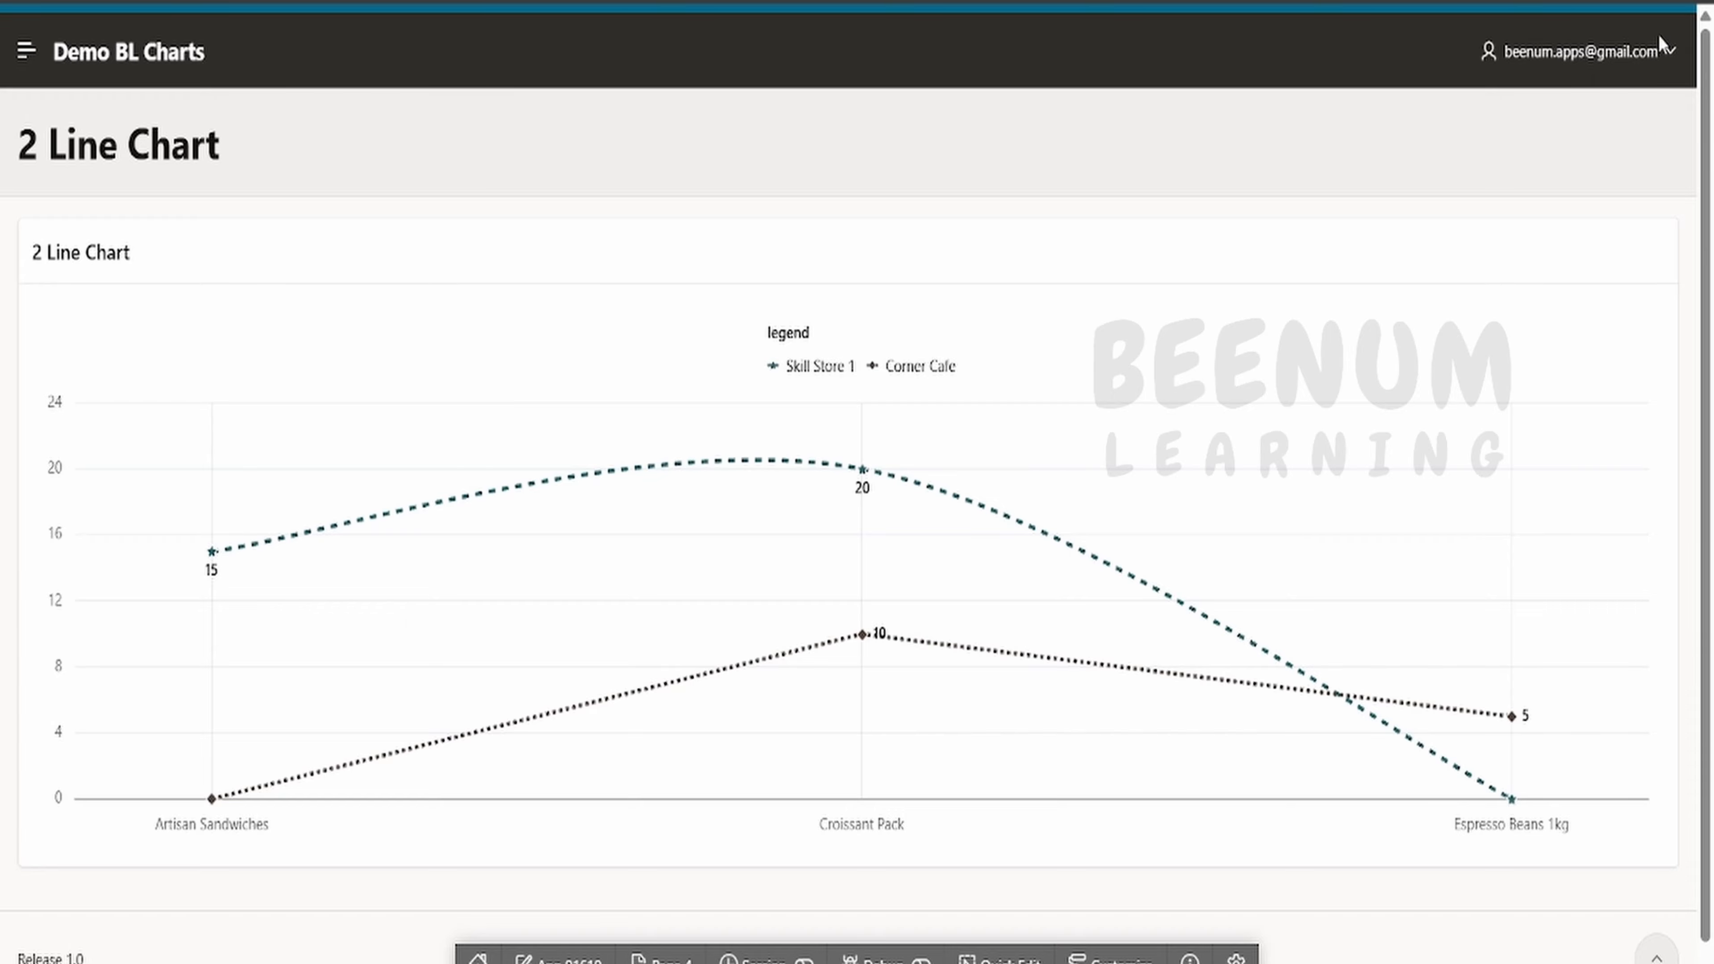
pyautogui.moveTo(869, 474)
pyautogui.moveTo(866, 637)
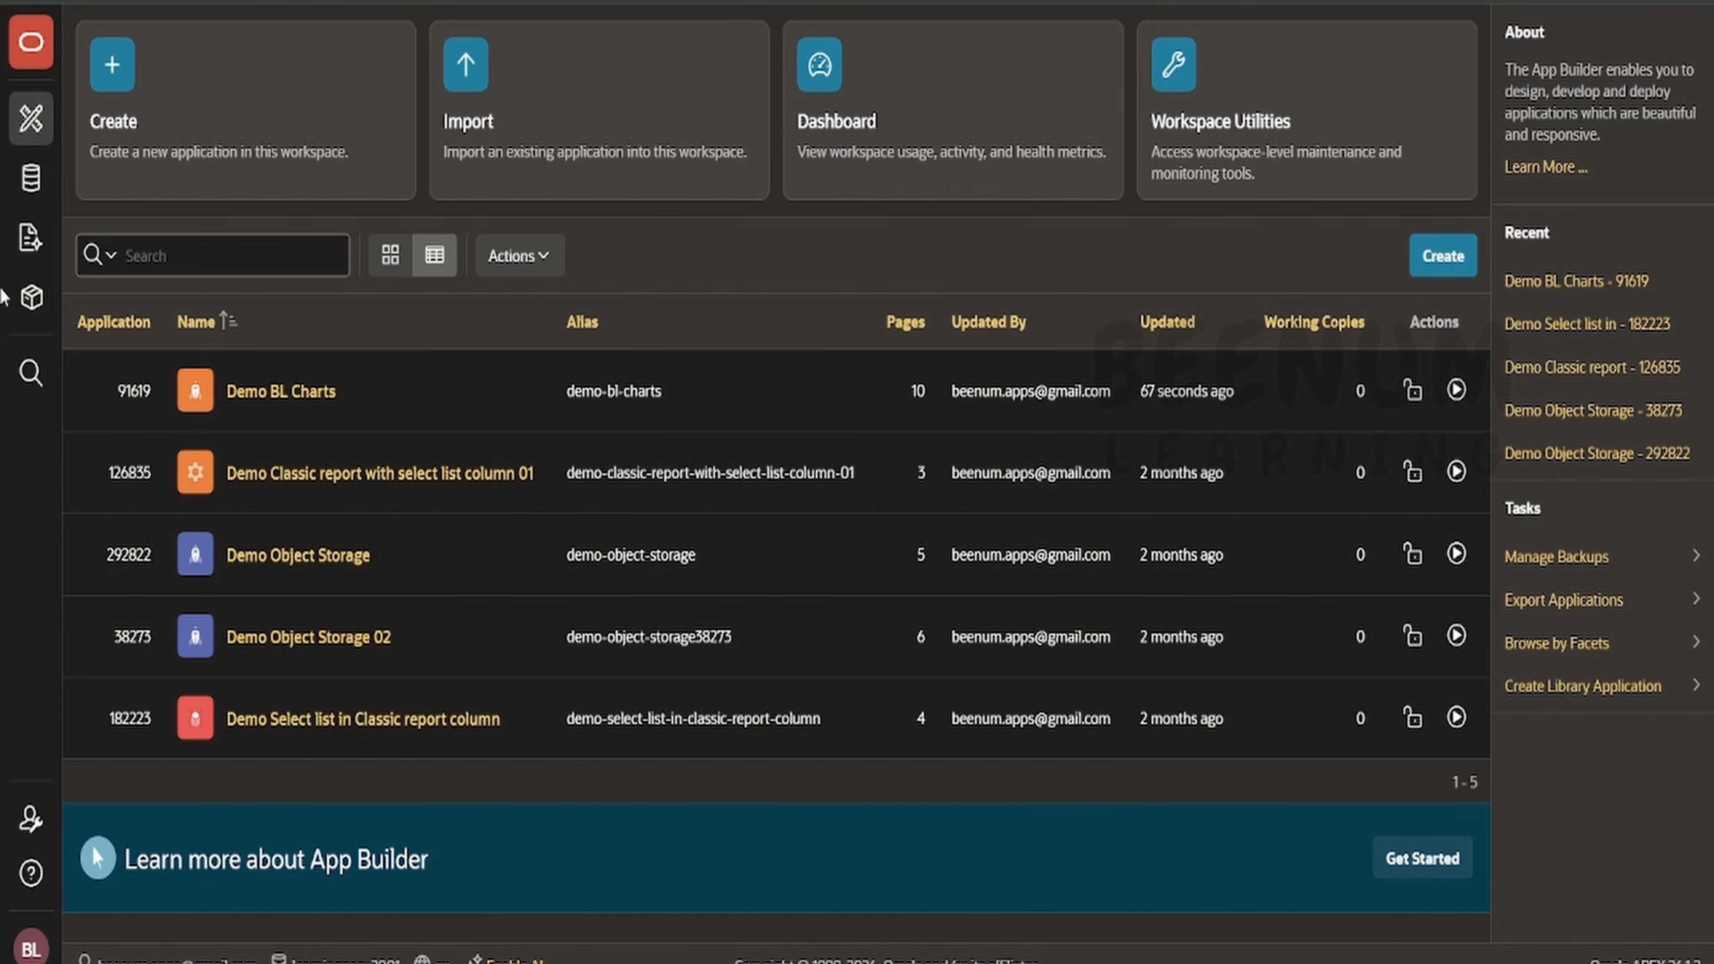
# - Search the app gallery for chart and install the Sample Charts application
pyautogui.click(31, 312)
pyautogui.write('chart')
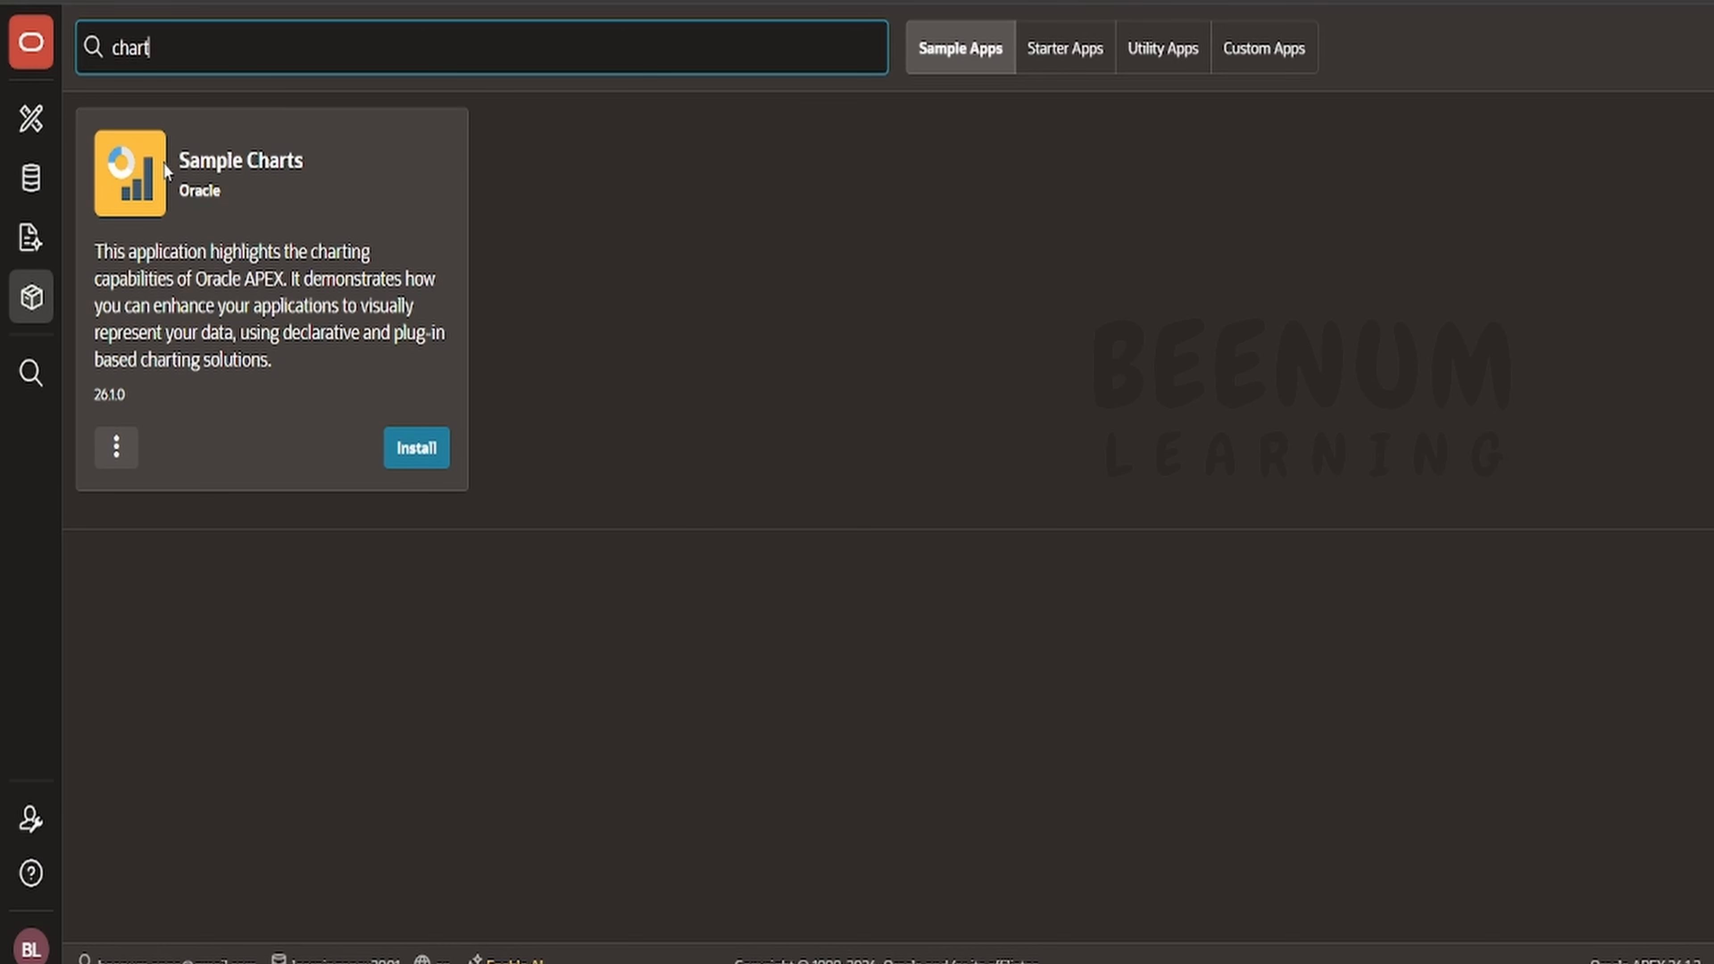
pyautogui.click(417, 446)
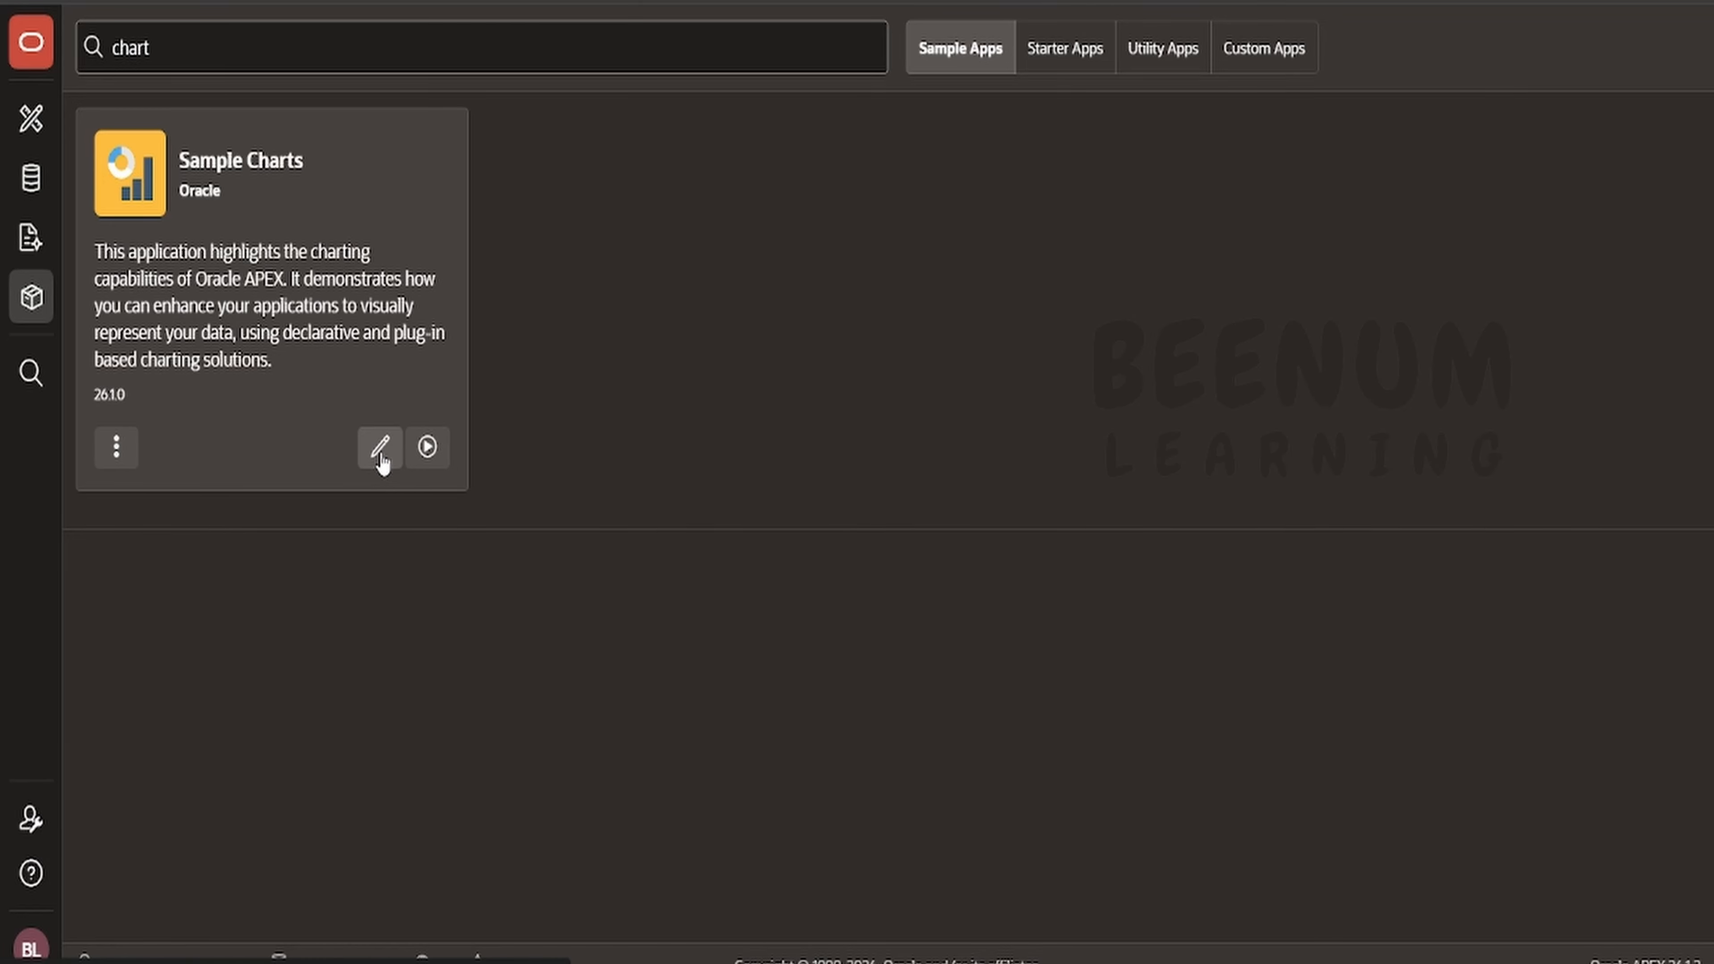
# - Open the Sample Charts application in App Builder and review its list of pages
pyautogui.click(33, 122)
pyautogui.scroll(-1, 283, 735)
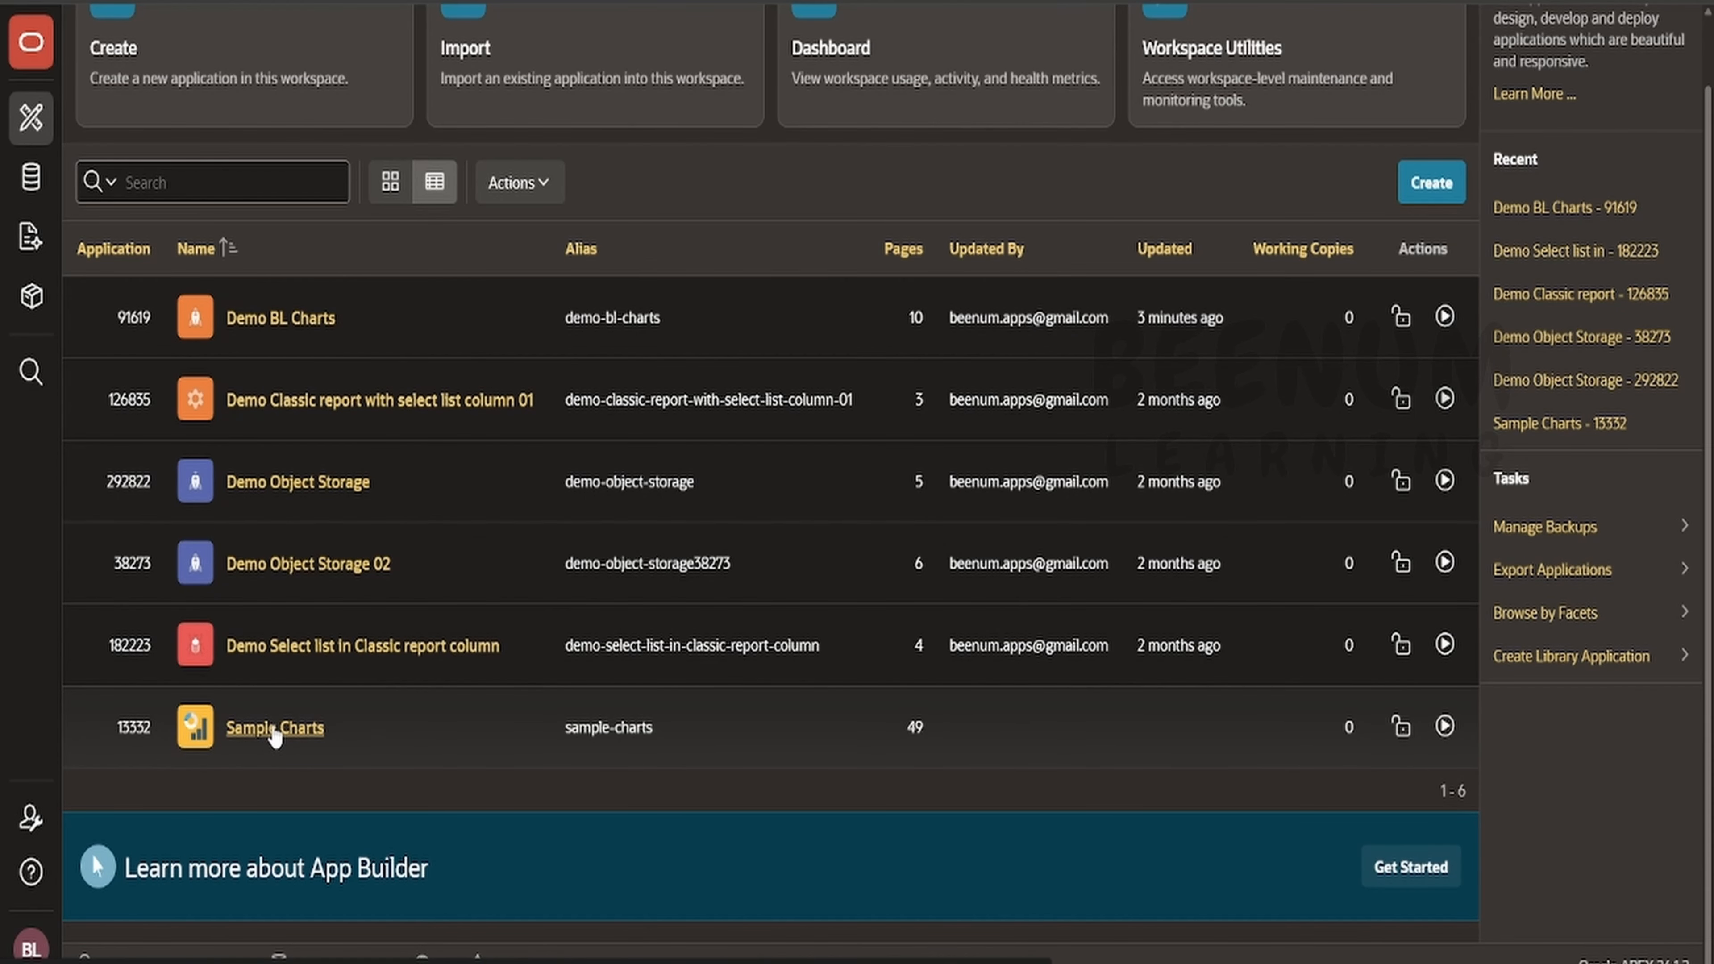
pyautogui.click(274, 730)
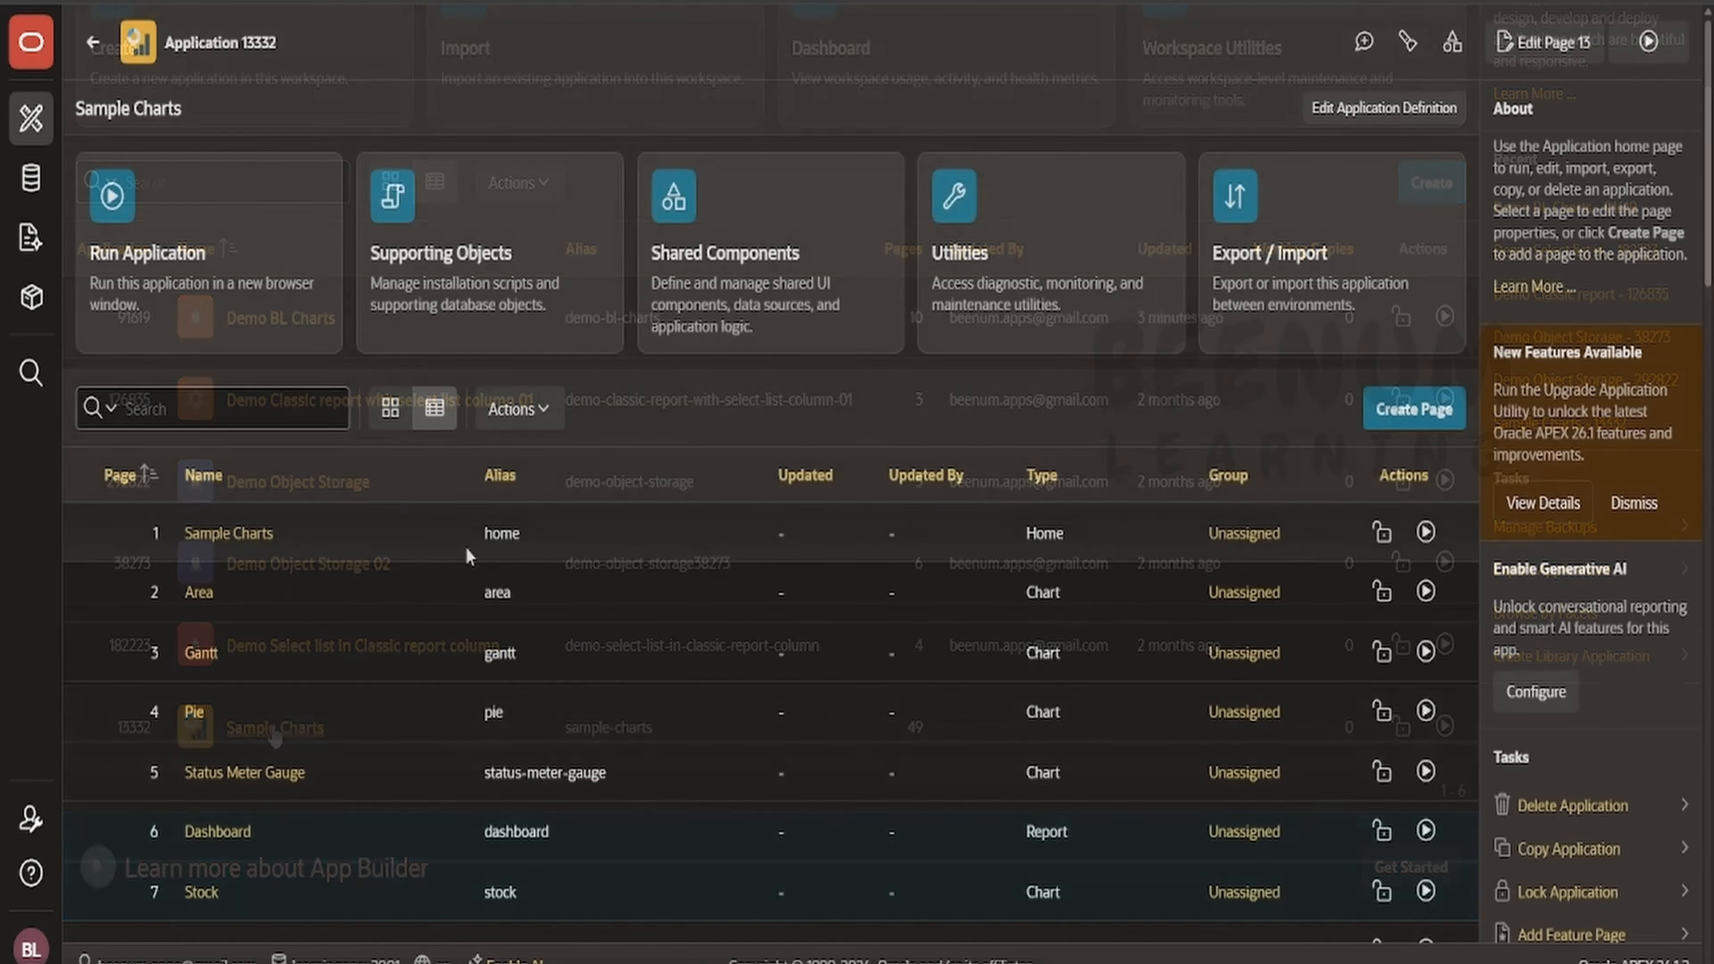
pyautogui.scroll(-15, 476, 580)
pyautogui.scroll(-12, 475, 585)
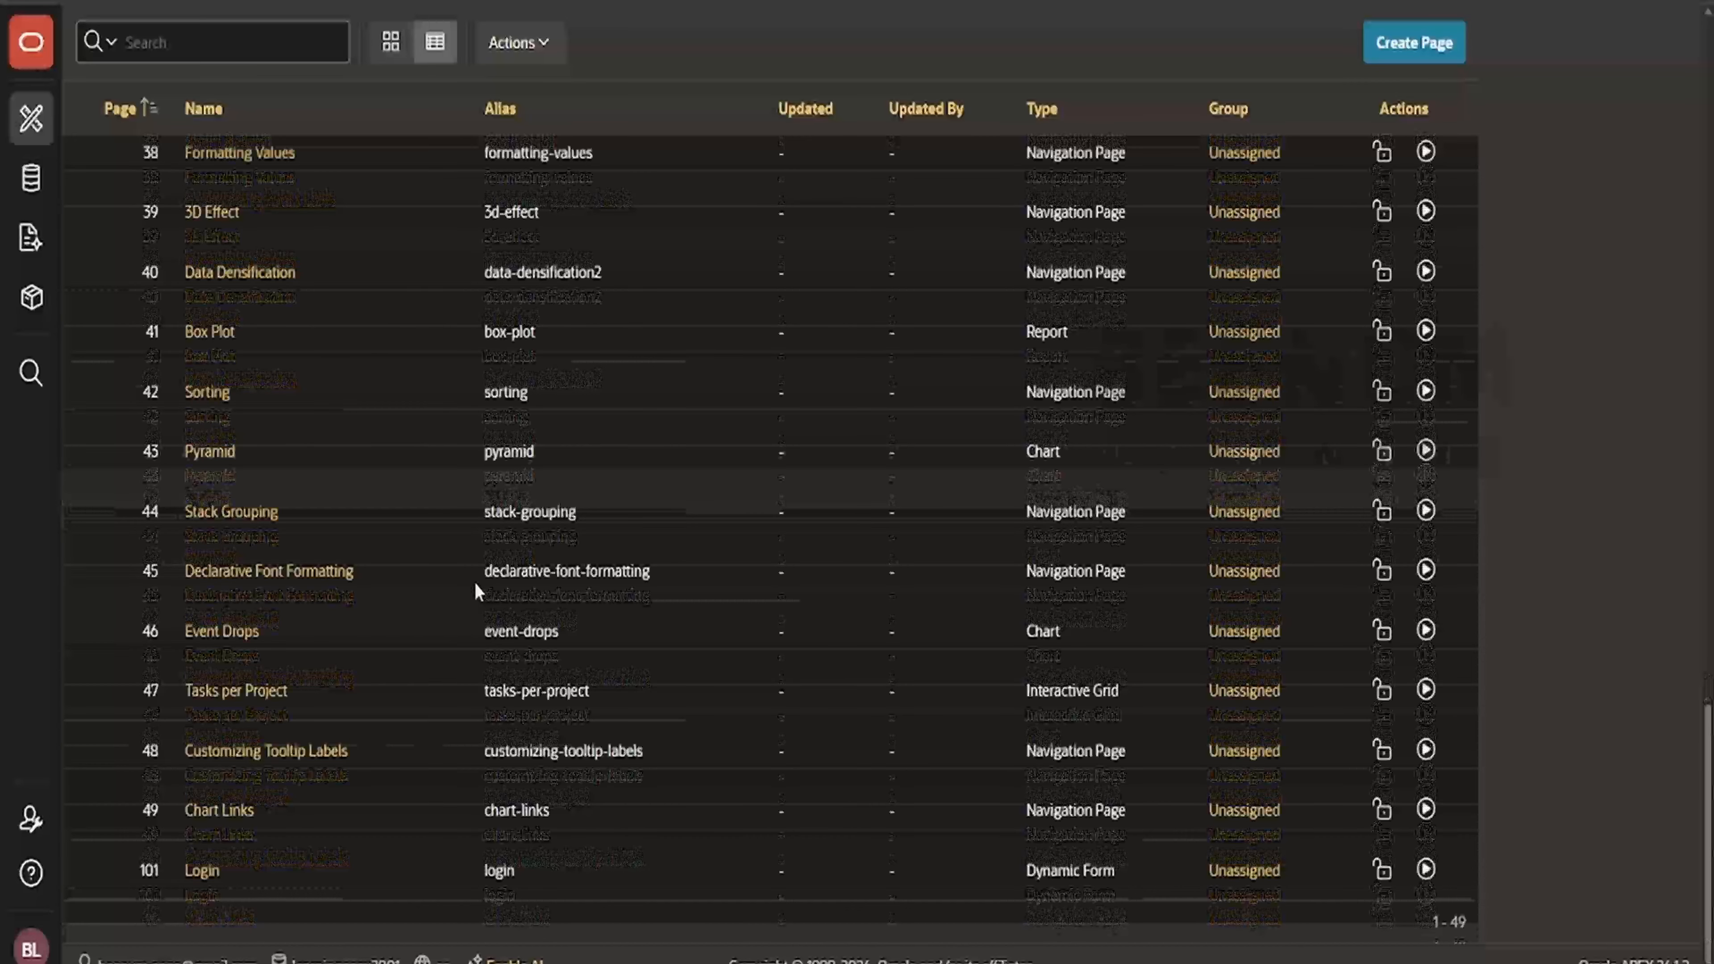
pyautogui.scroll(20, 477, 587)
pyautogui.scroll(10, 476, 585)
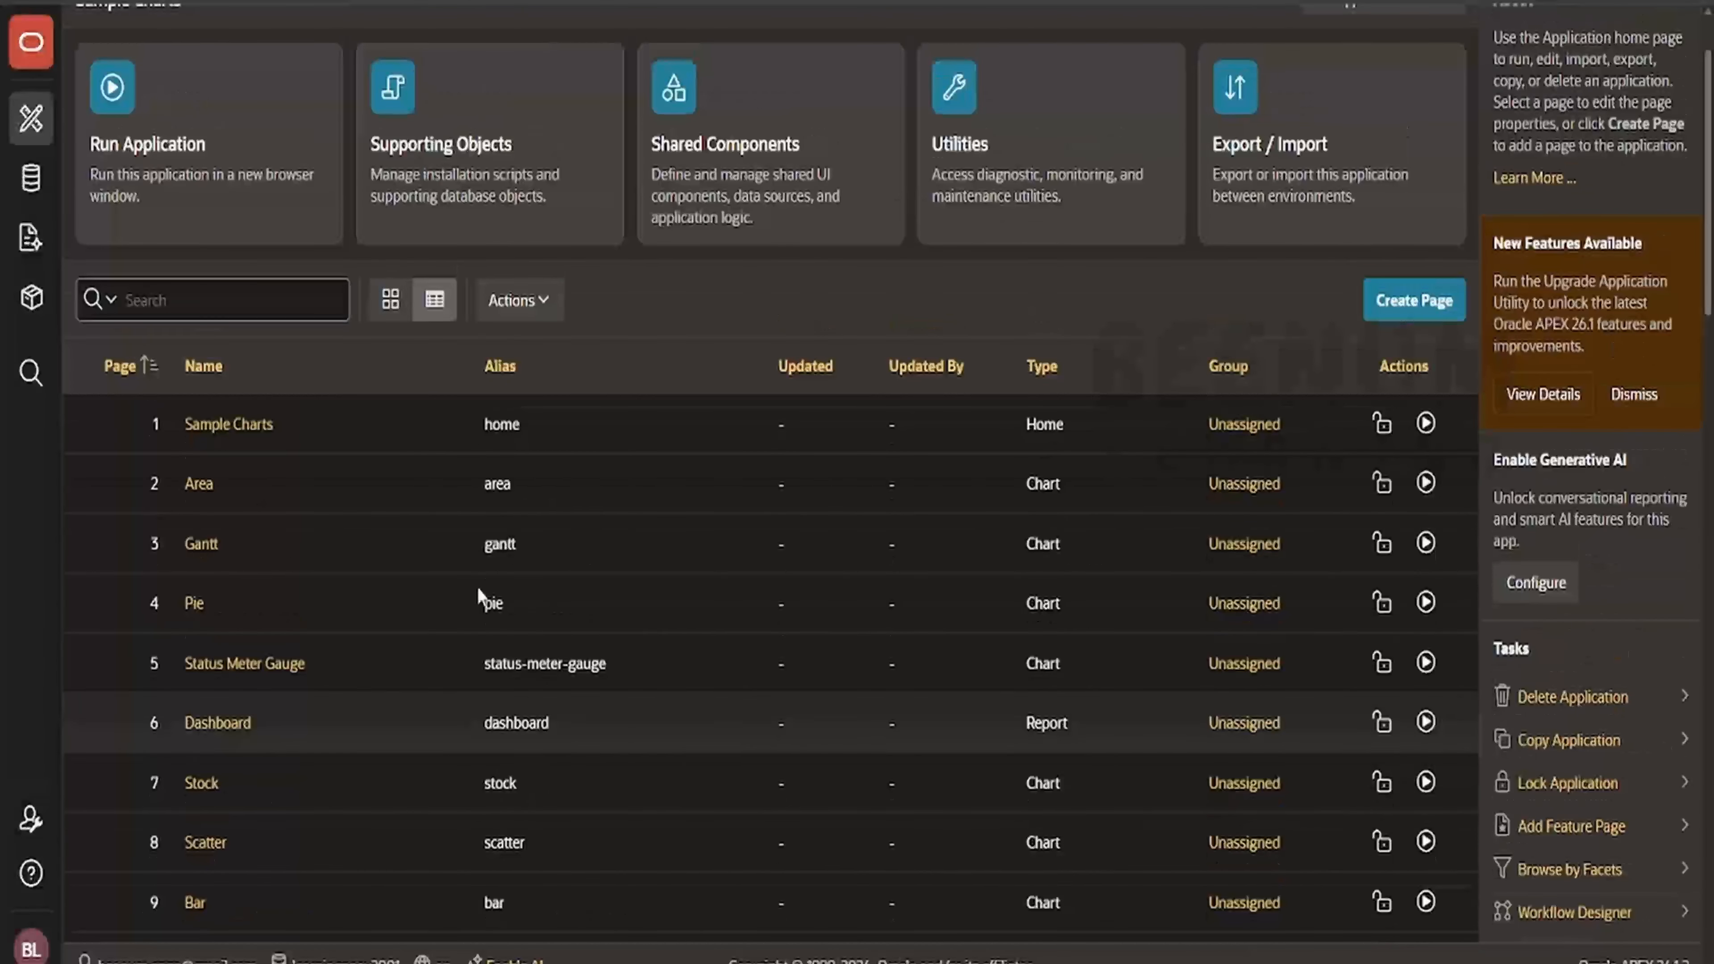
pyautogui.scroll(2, 1110, 173)
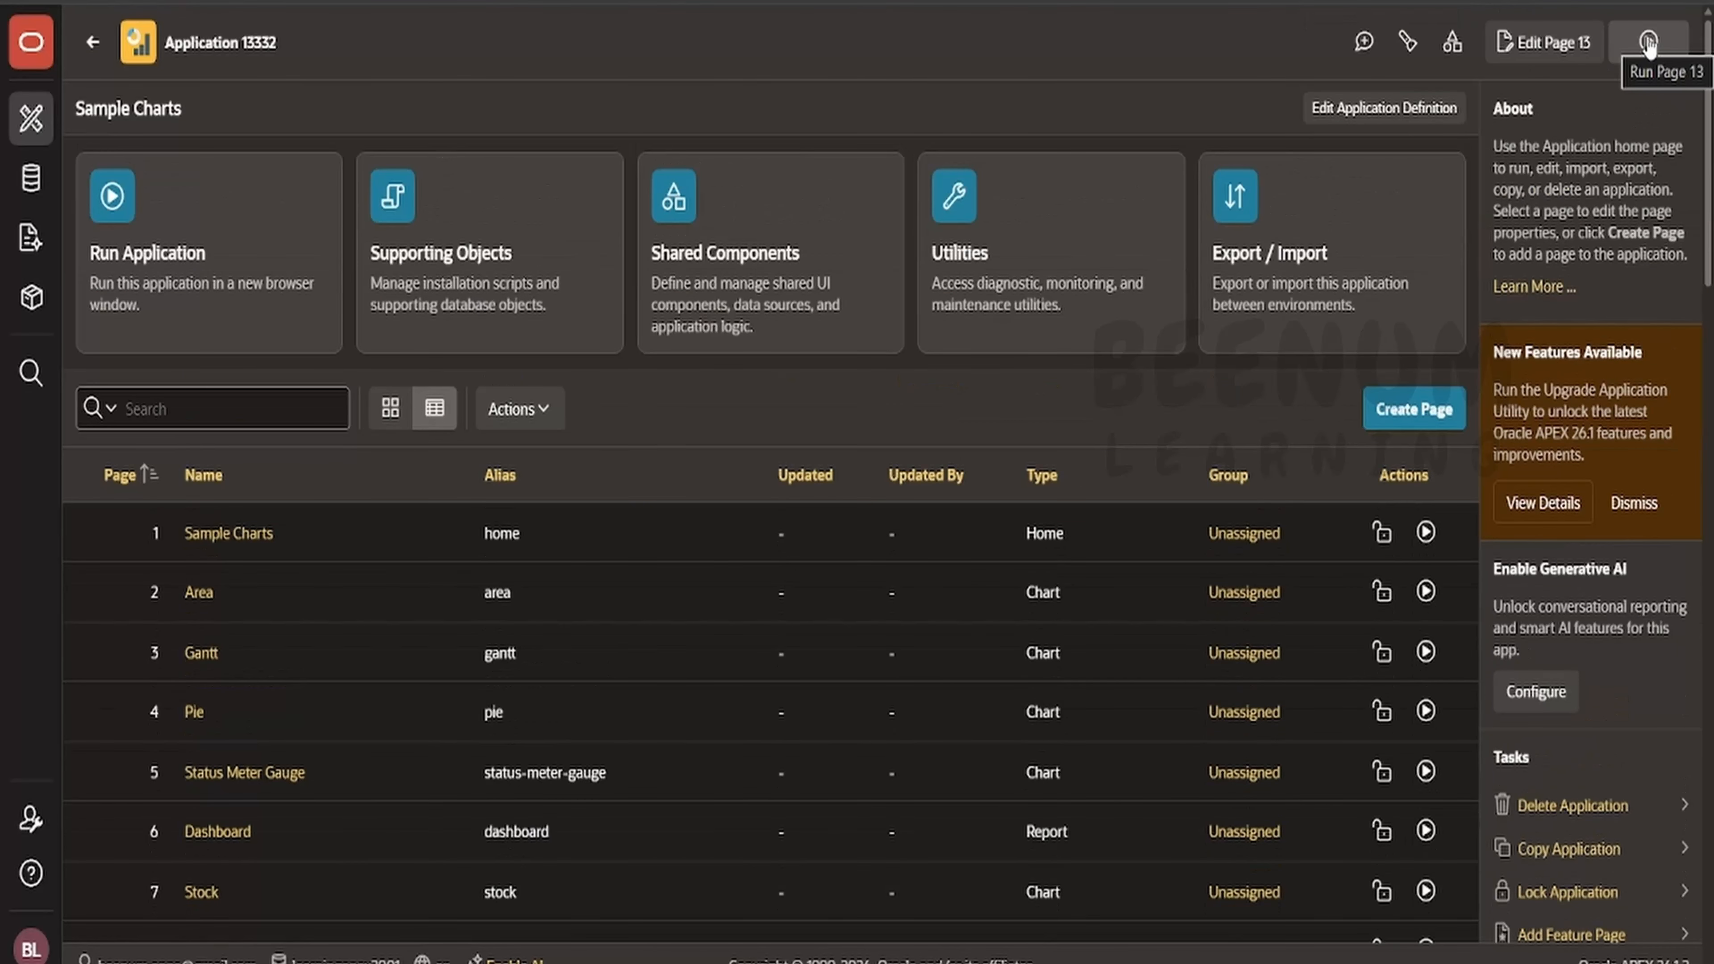
# - Run the Sample Charts application page and open its navigation menu
pyautogui.click(1646, 43)
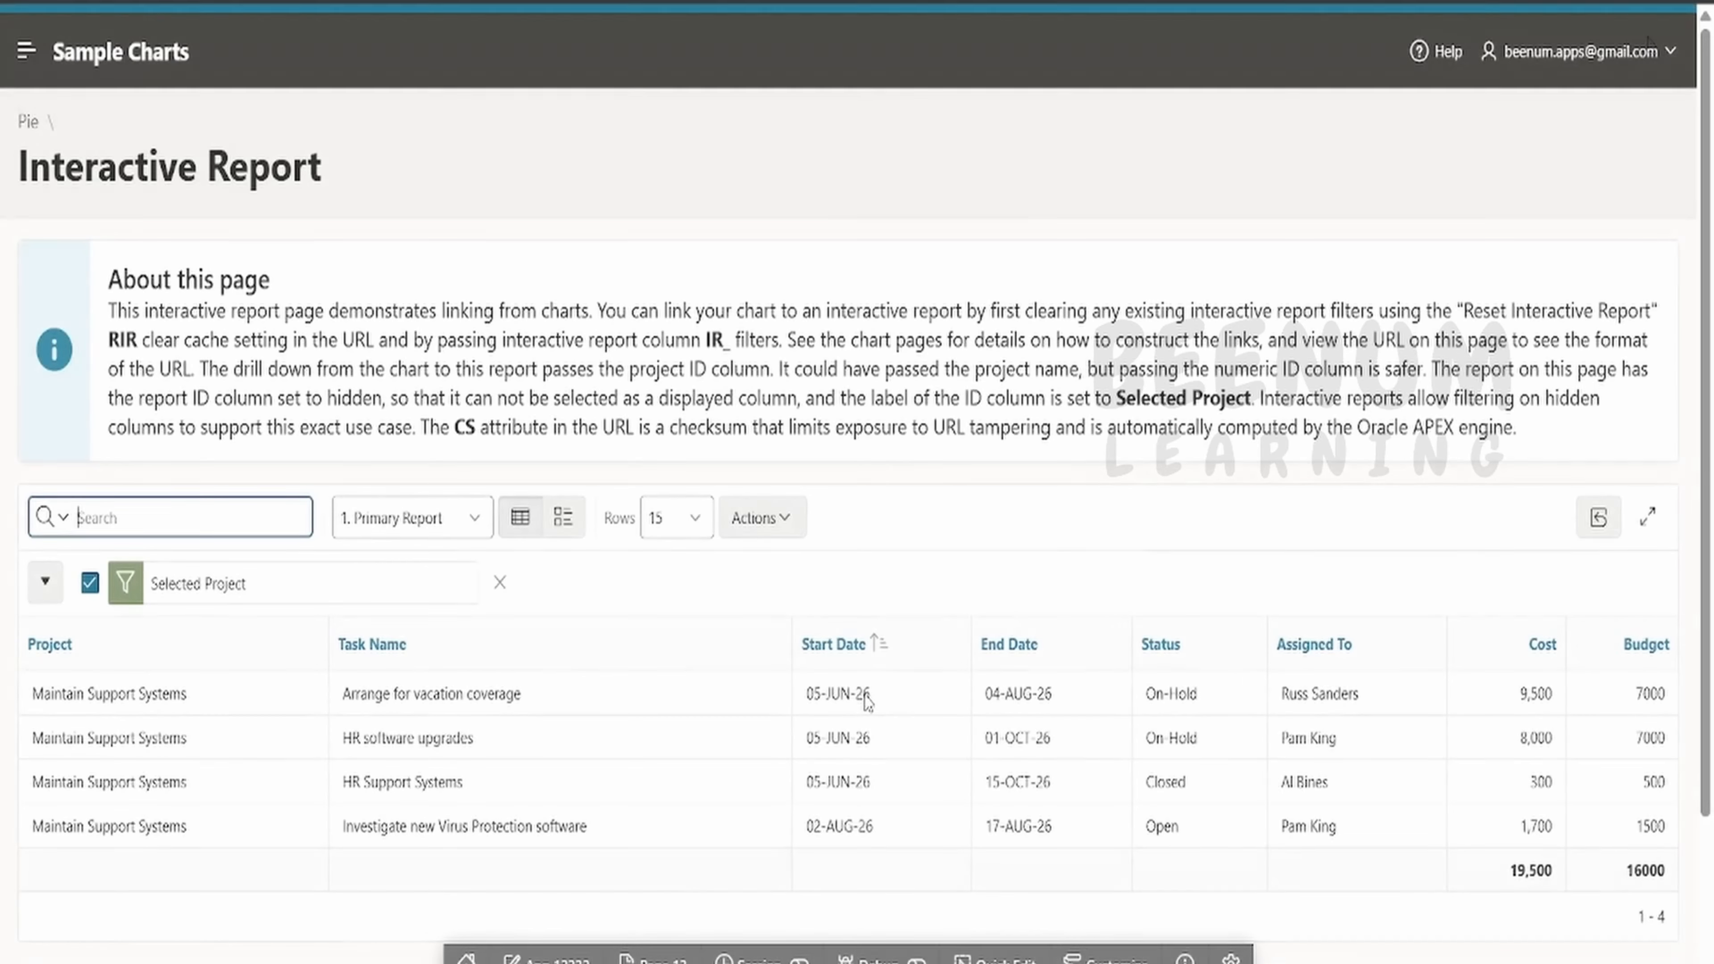
pyautogui.click(26, 50)
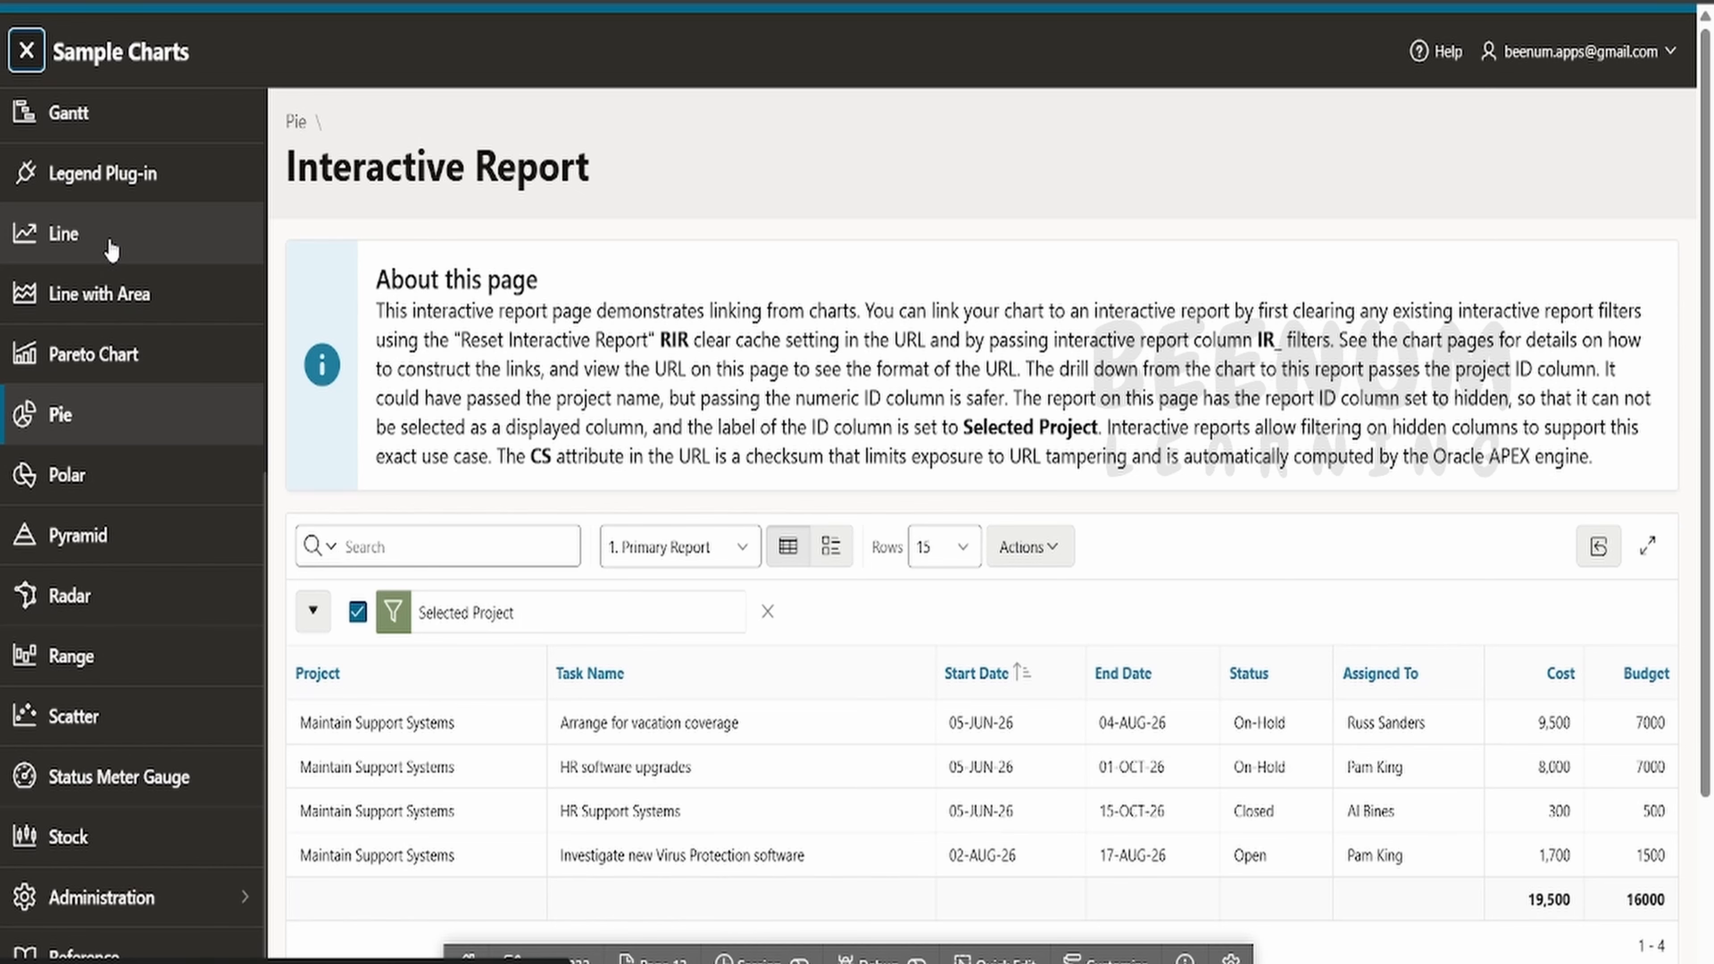
# - Open the Range chart page and view its Bar Range and Area Range examples
pyautogui.click(97, 655)
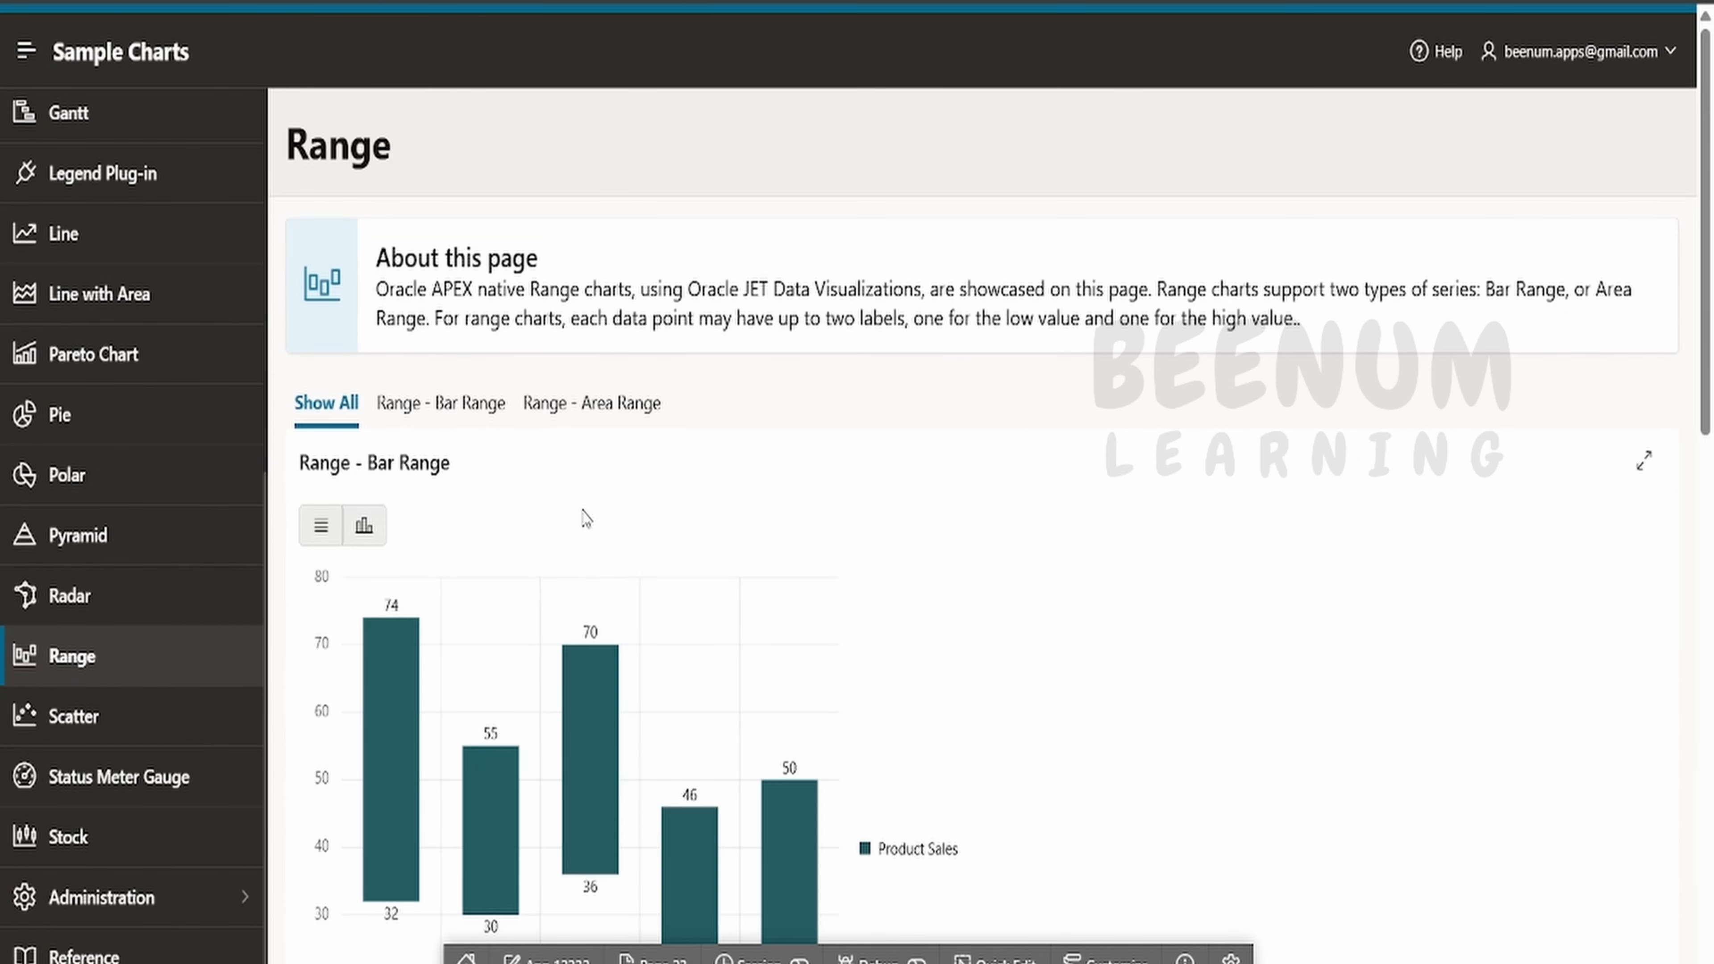
pyautogui.scroll(-5, 592, 531)
pyautogui.scroll(-10, 592, 530)
pyautogui.scroll(10, 593, 528)
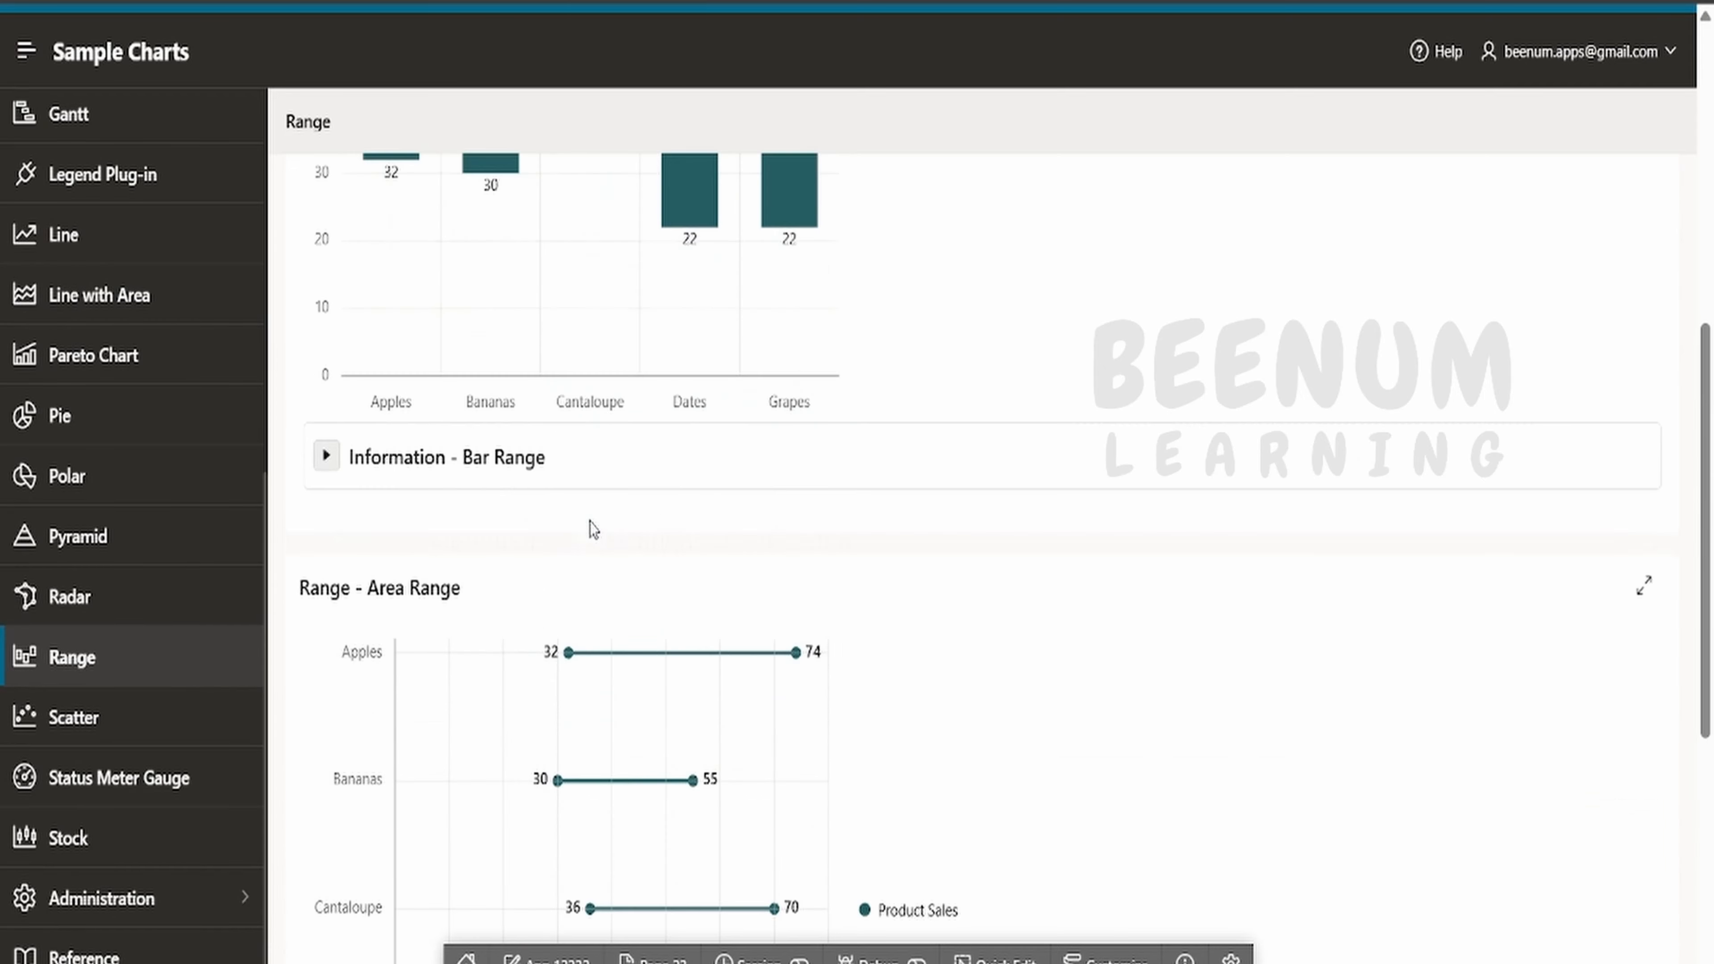
pyautogui.moveTo(570, 283)
pyautogui.scroll(5, 569, 283)
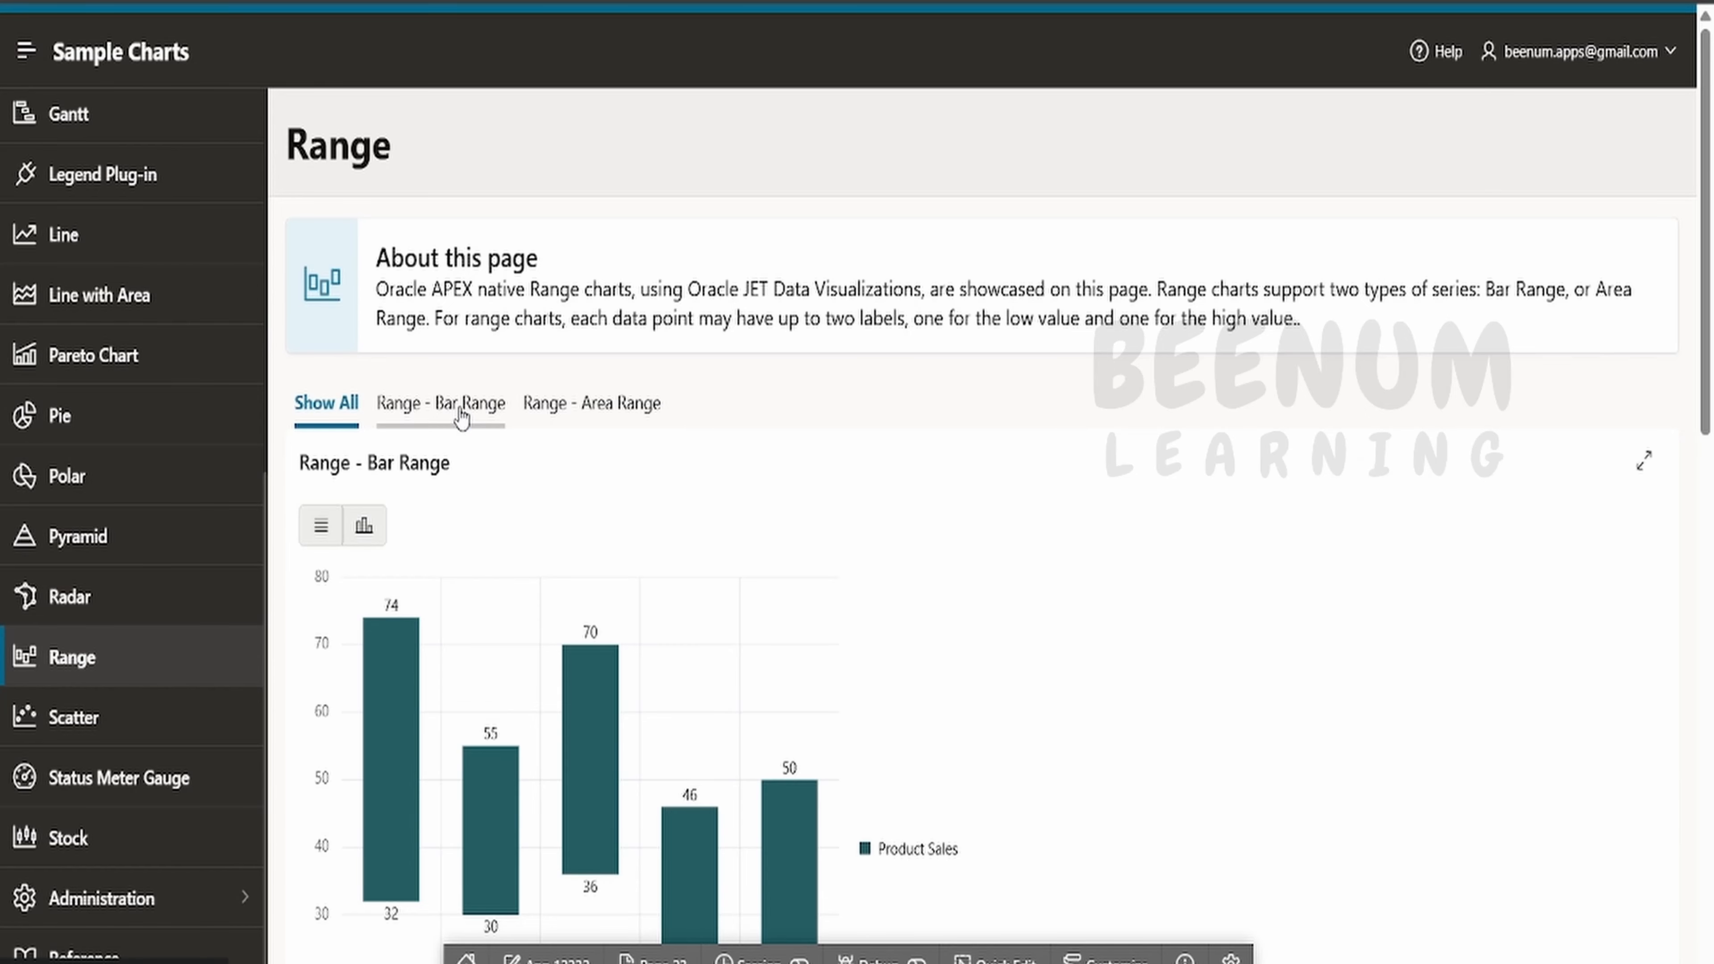
pyautogui.click(495, 404)
pyautogui.click(574, 405)
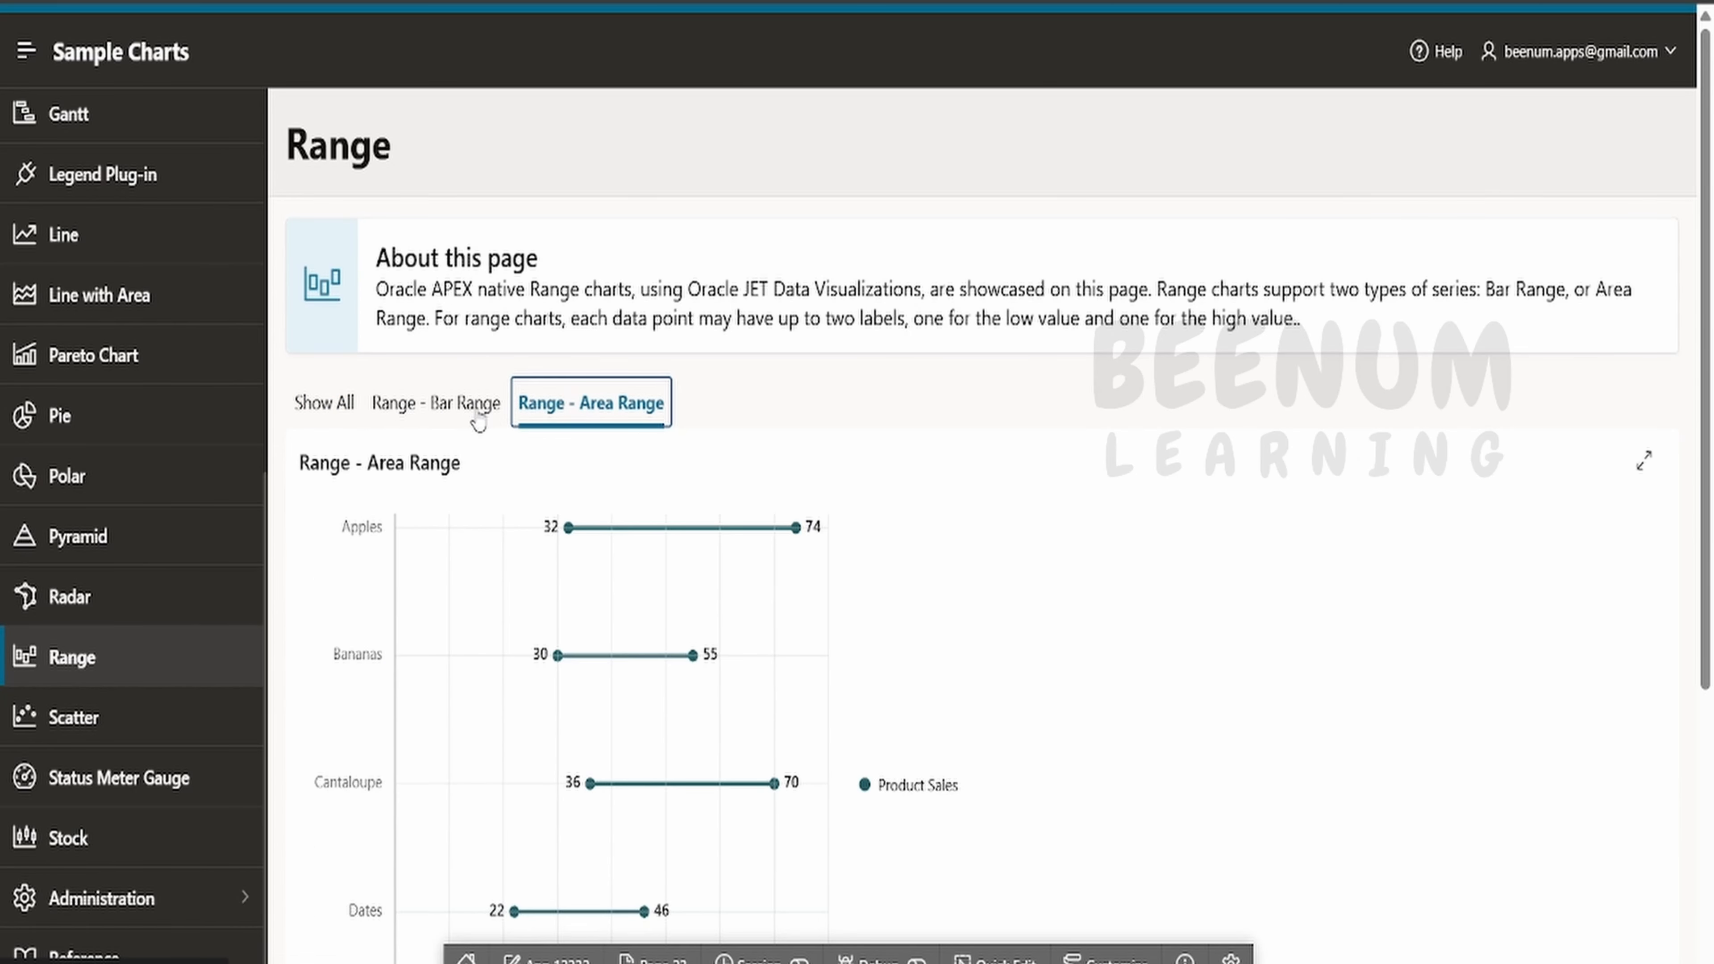
# - Open the Pyramid chart page and scroll through its chart
pyautogui.click(100, 514)
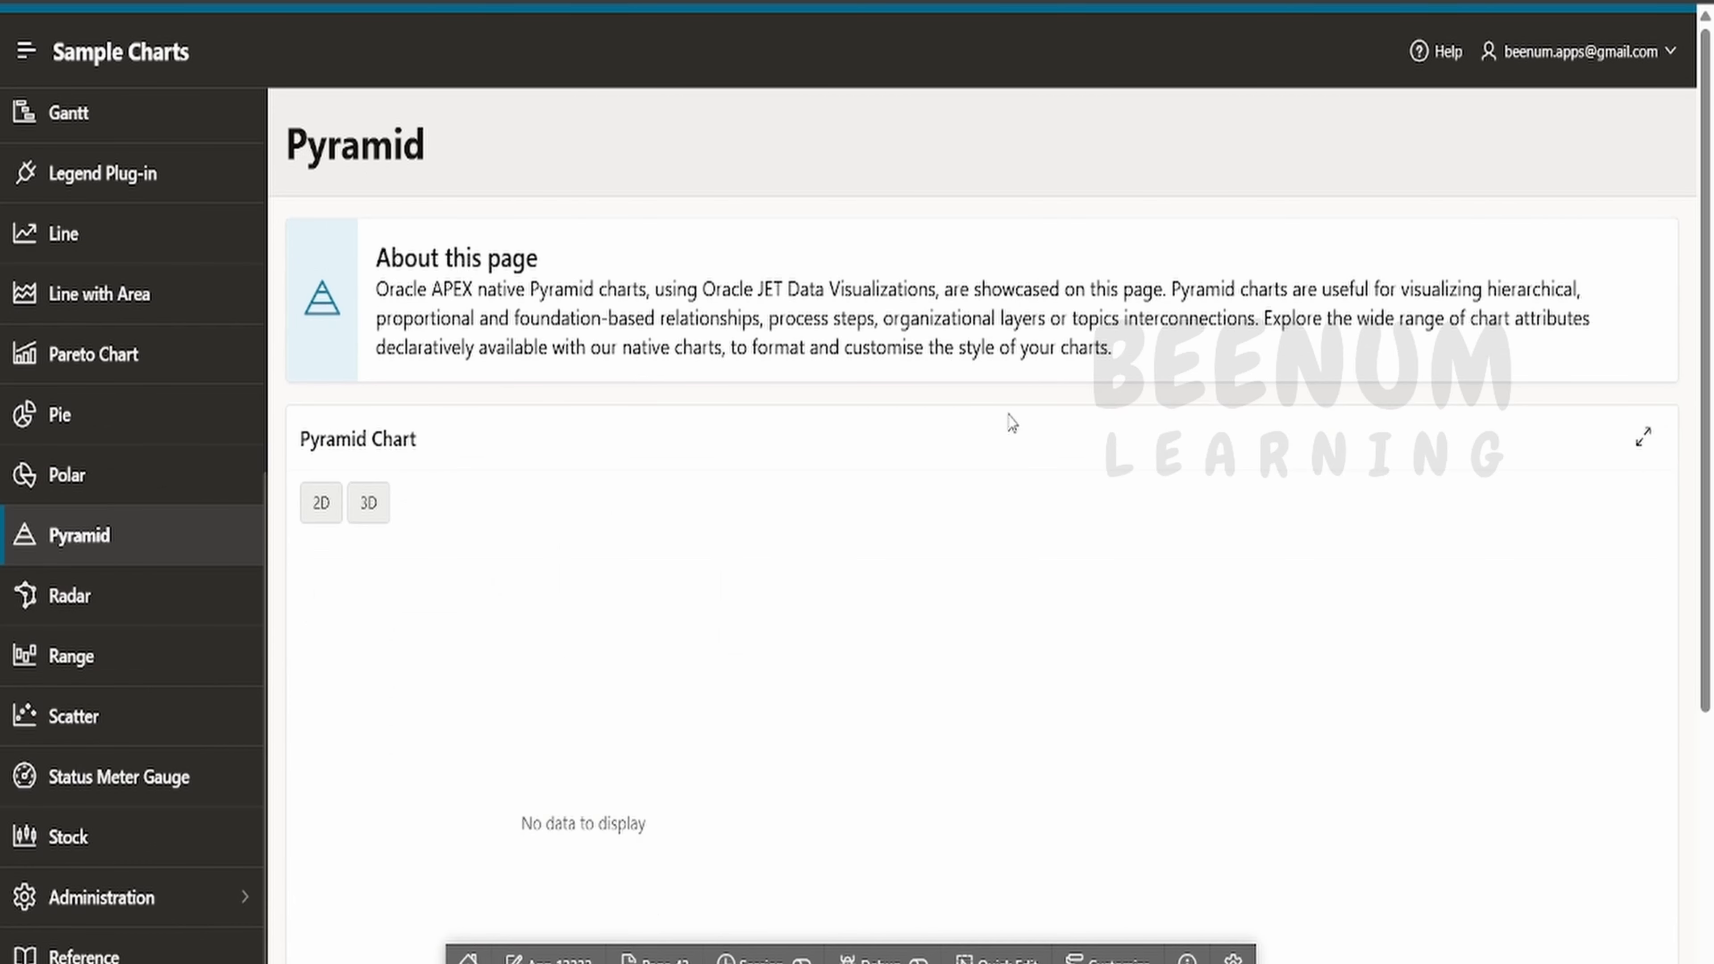
pyautogui.scroll(-3, 931, 473)
pyautogui.scroll(-2, 315, 633)
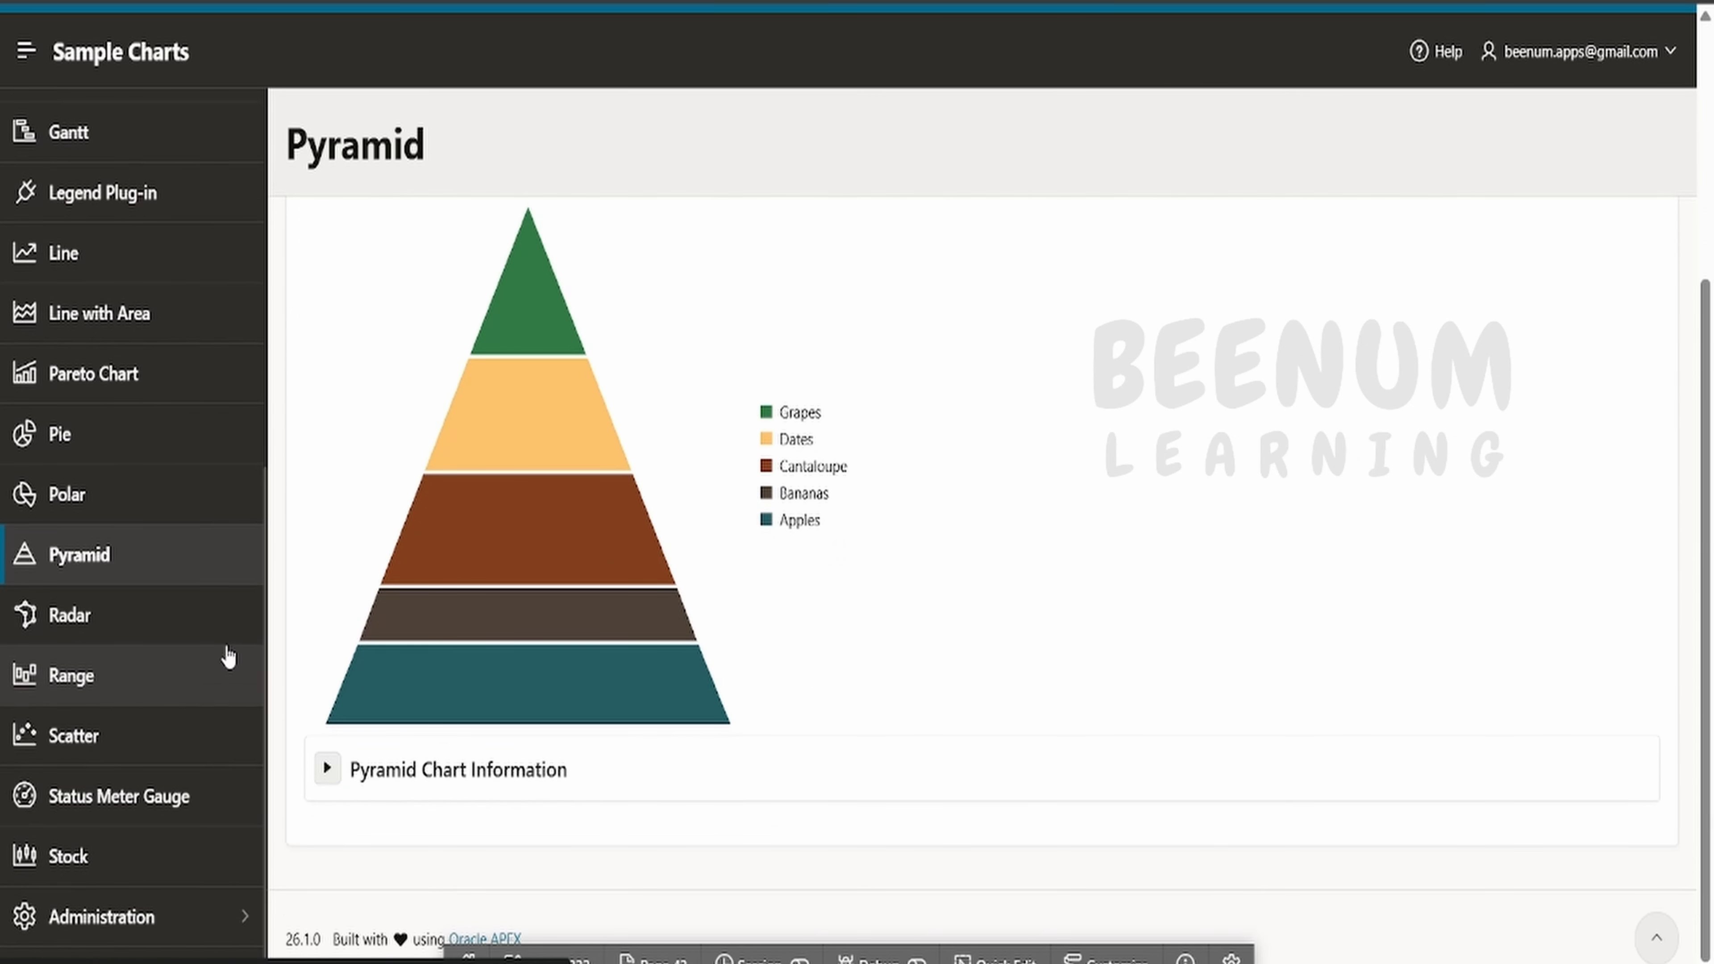
pyautogui.scroll(6, 227, 654)
# - Open the Pie chart page, show only the Pie Chart example, and drill into a slice's task report
pyautogui.click(100, 832)
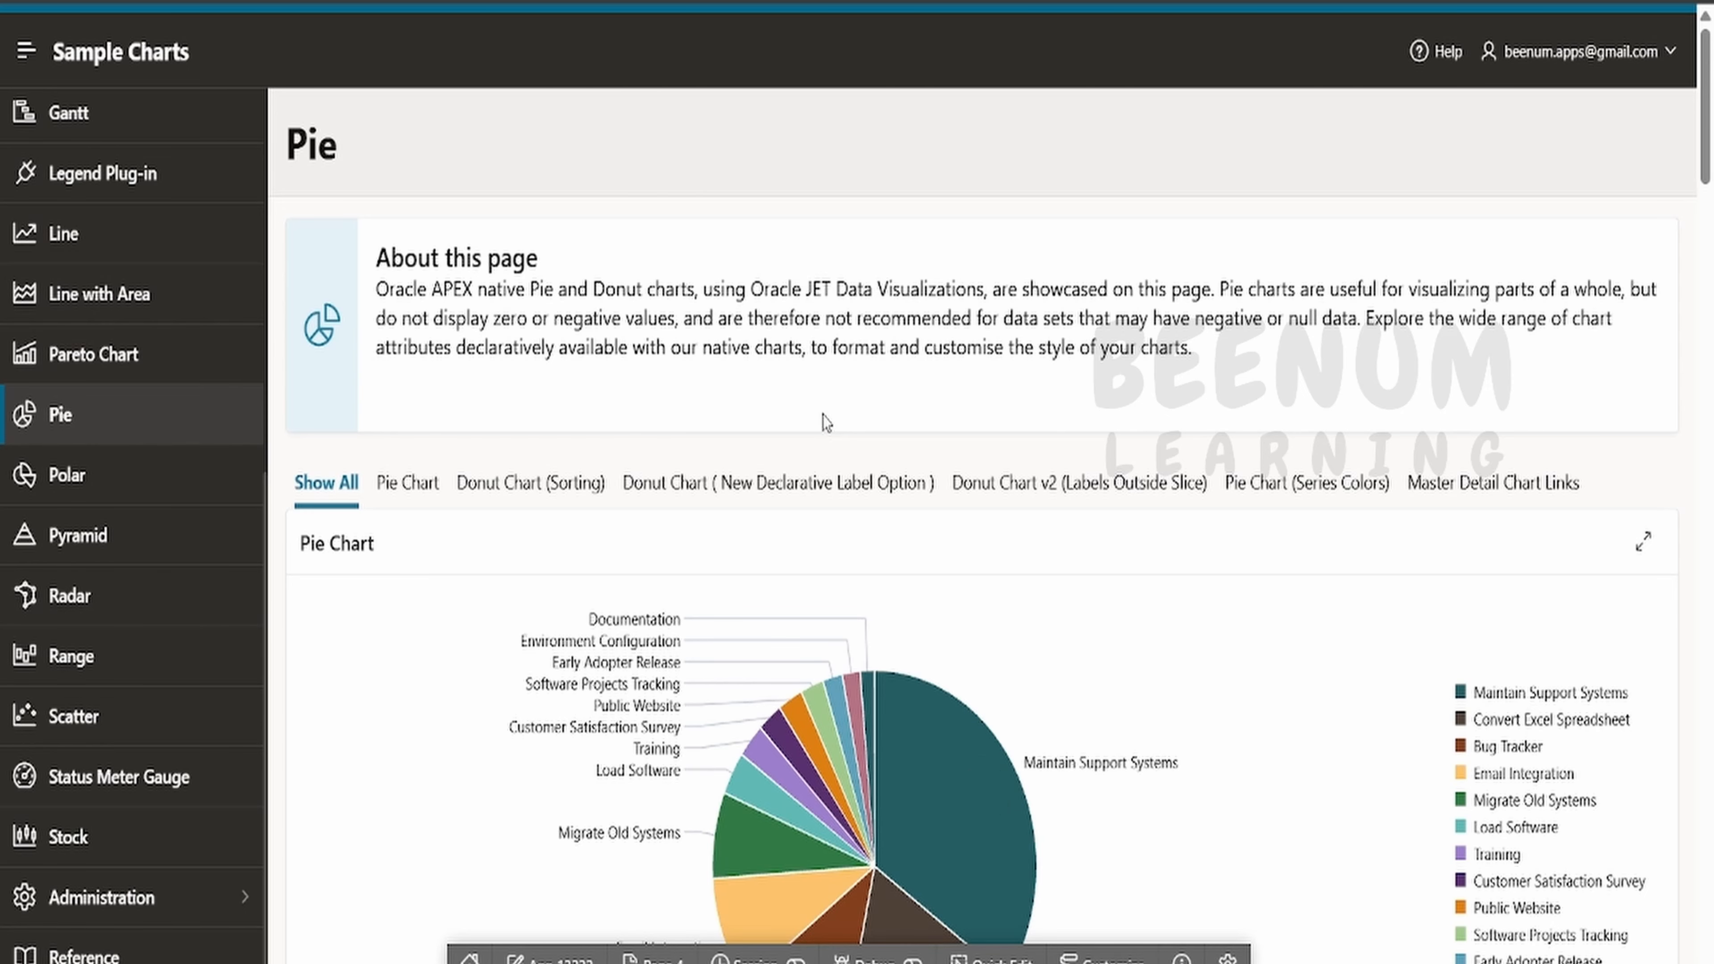
pyautogui.click(408, 483)
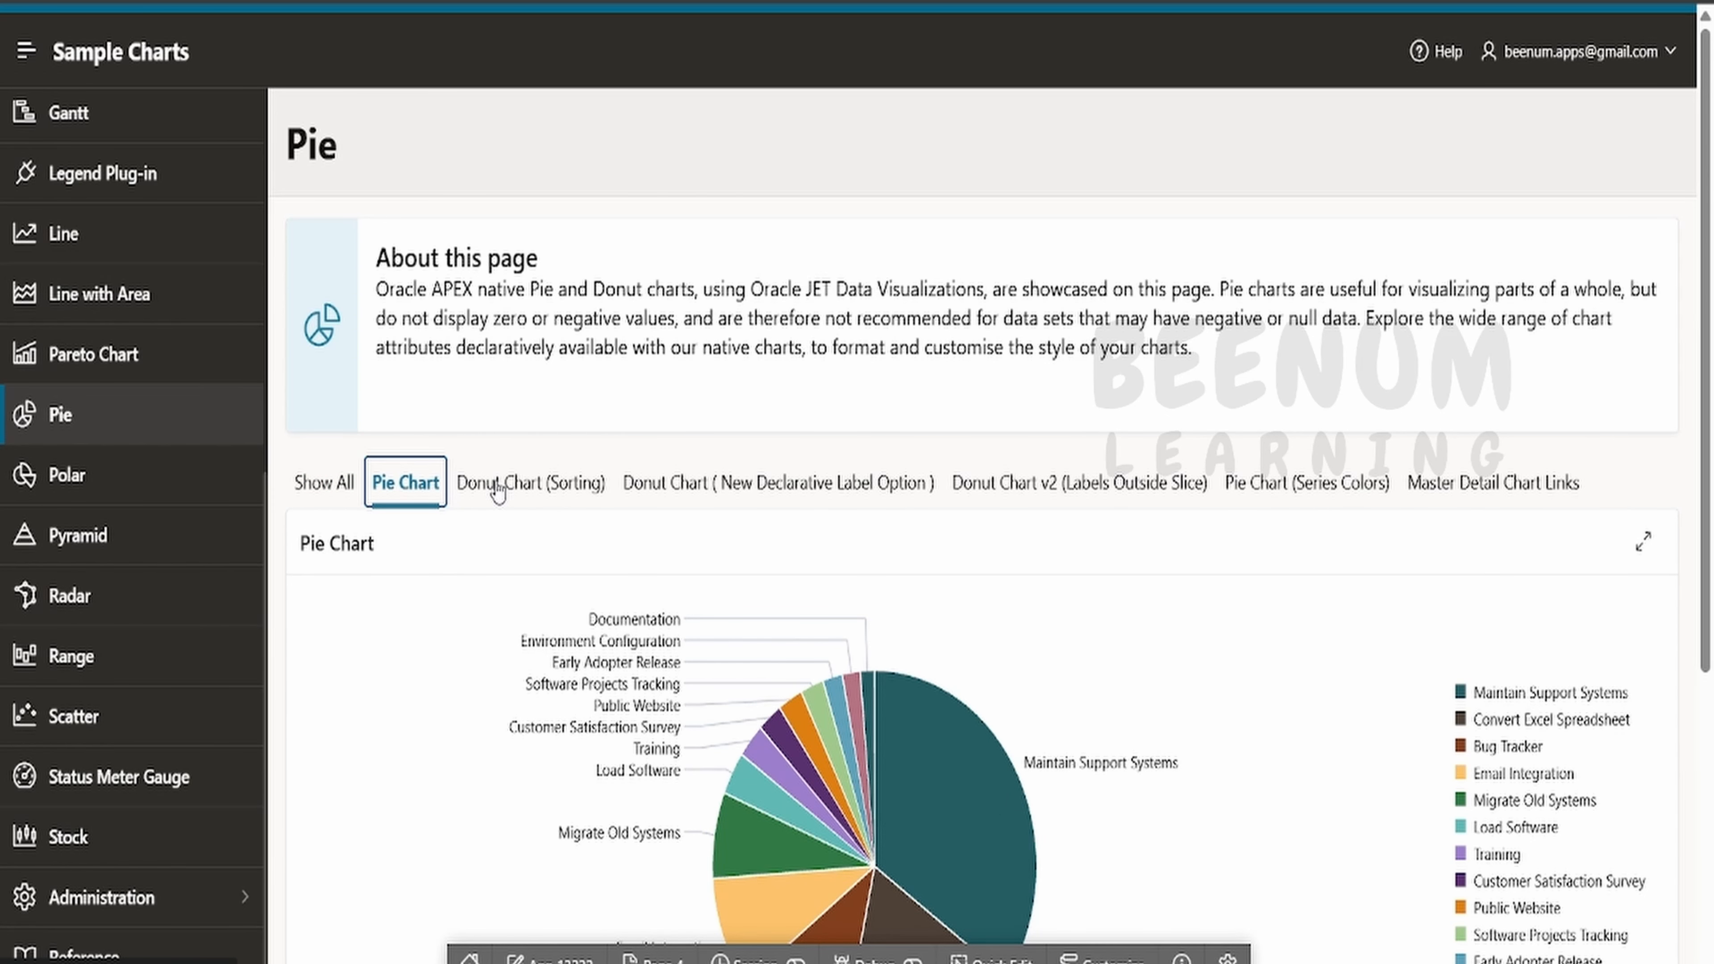
pyautogui.scroll(-4, 1255, 673)
pyautogui.moveTo(977, 579)
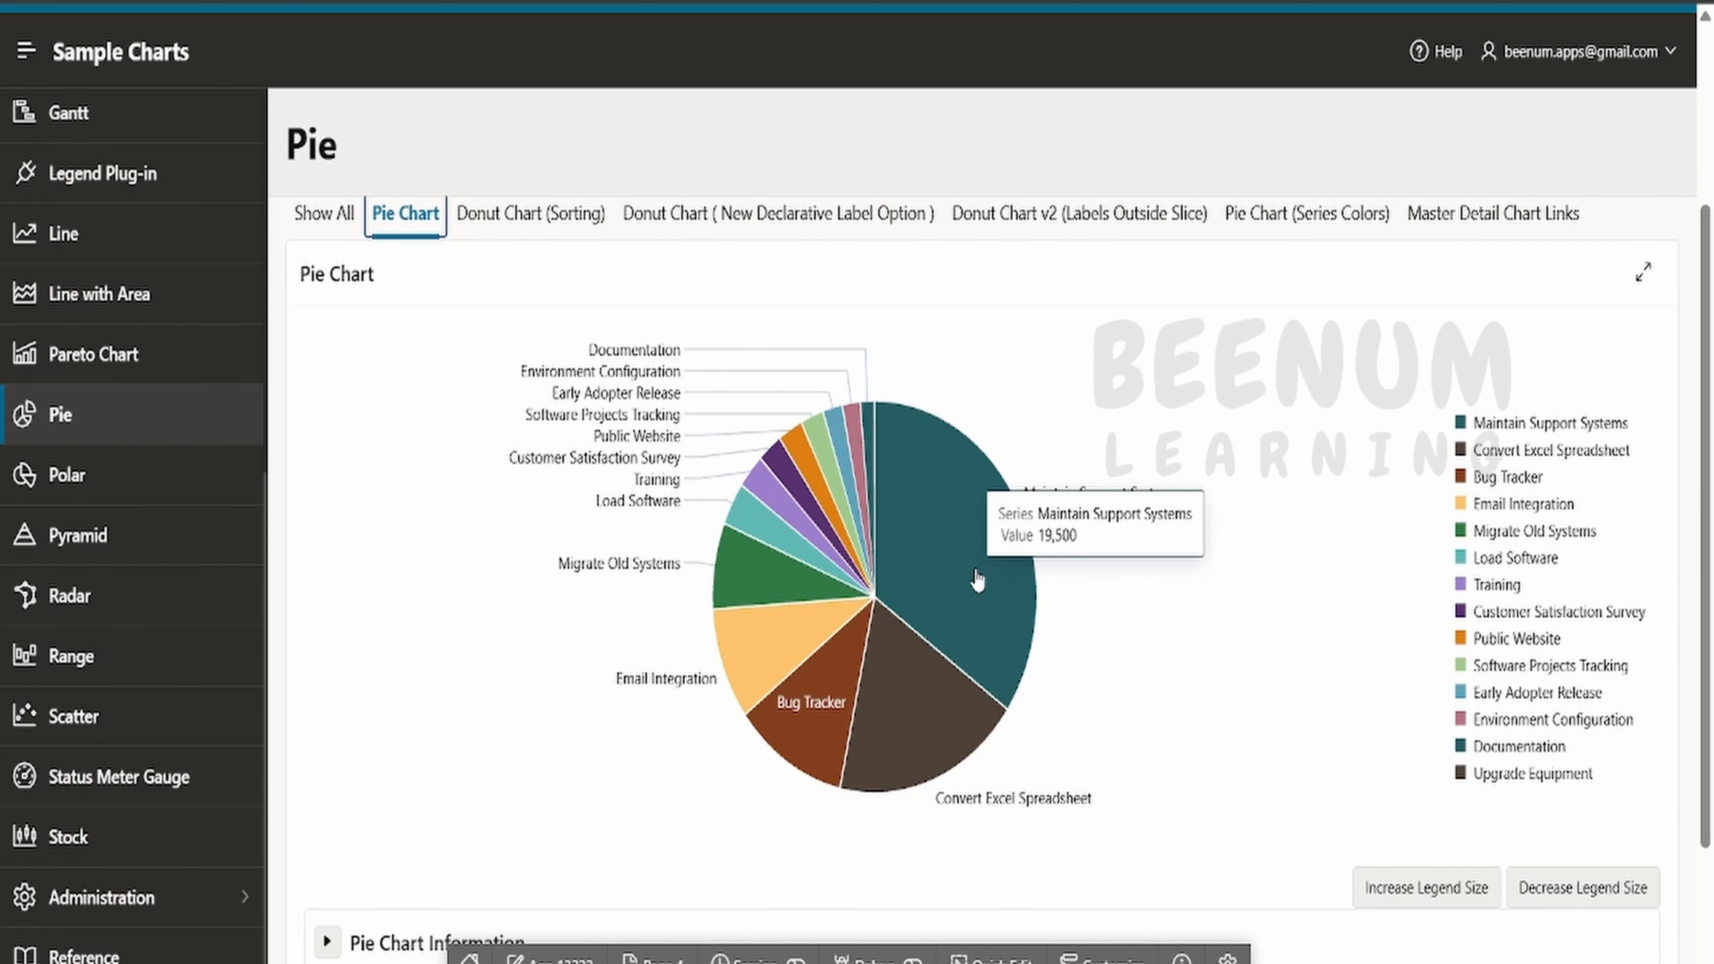
pyautogui.click(977, 579)
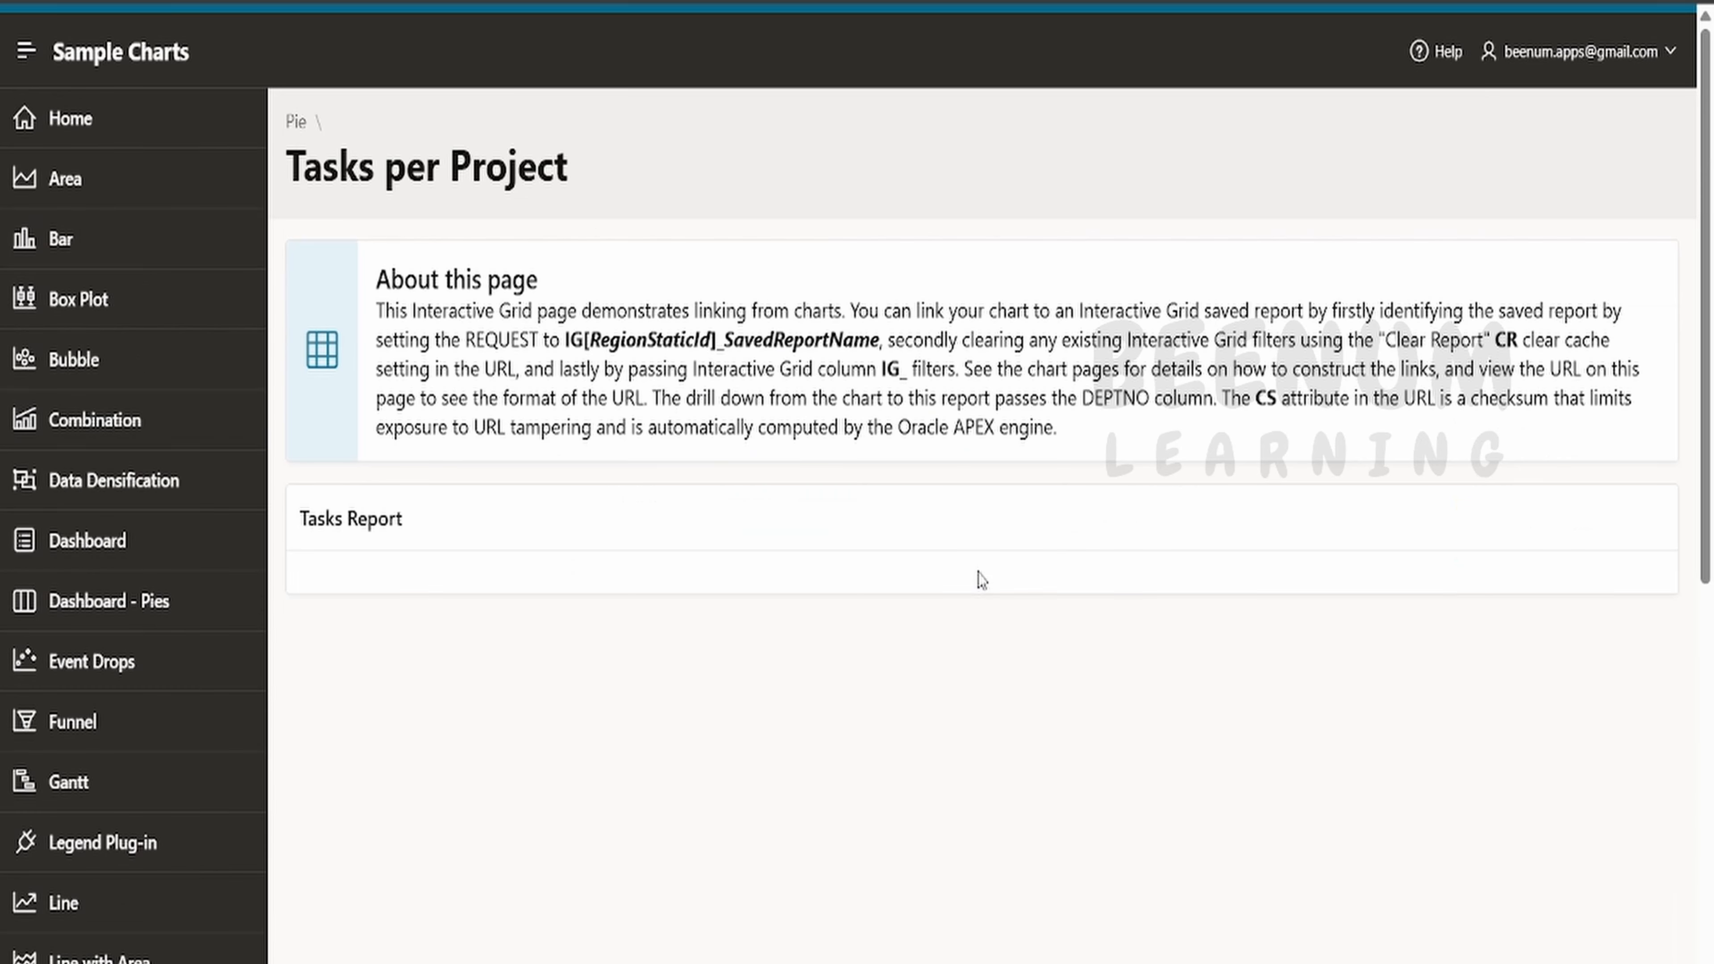
pyautogui.scroll(-3, 1403, 641)
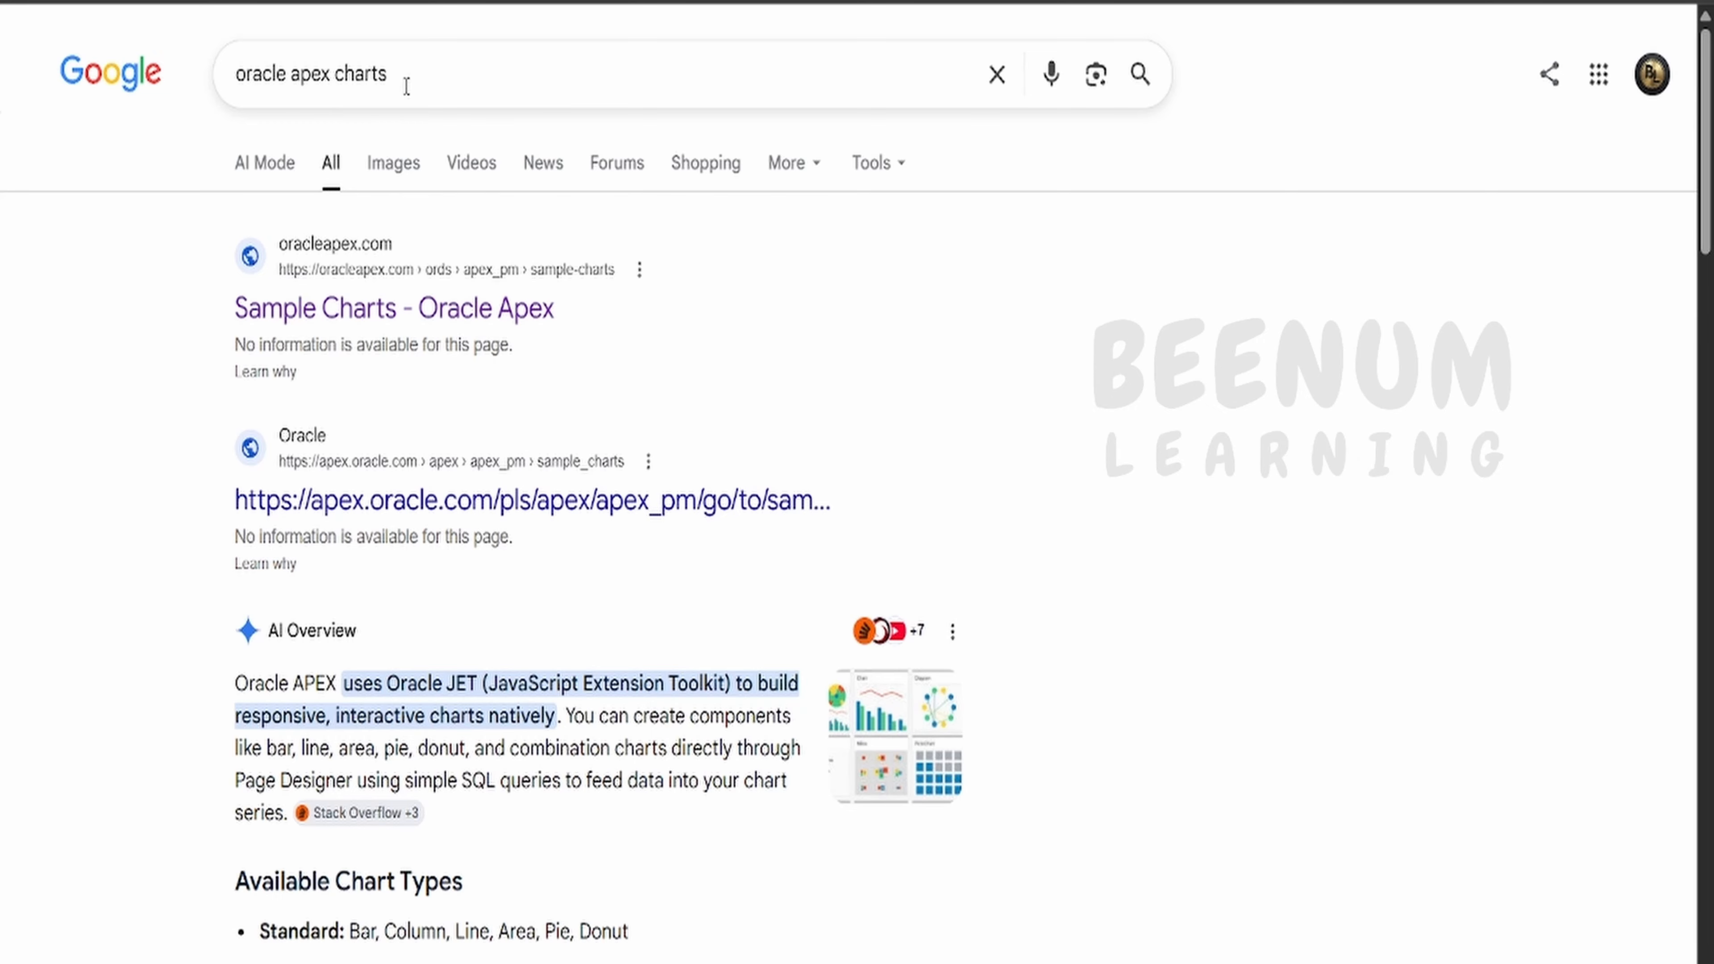
# - Open the public Sample Charts - Oracle Apex site from the oracle apex charts search results
pyautogui.moveTo(406, 86); pyautogui.dragTo(174, 81)
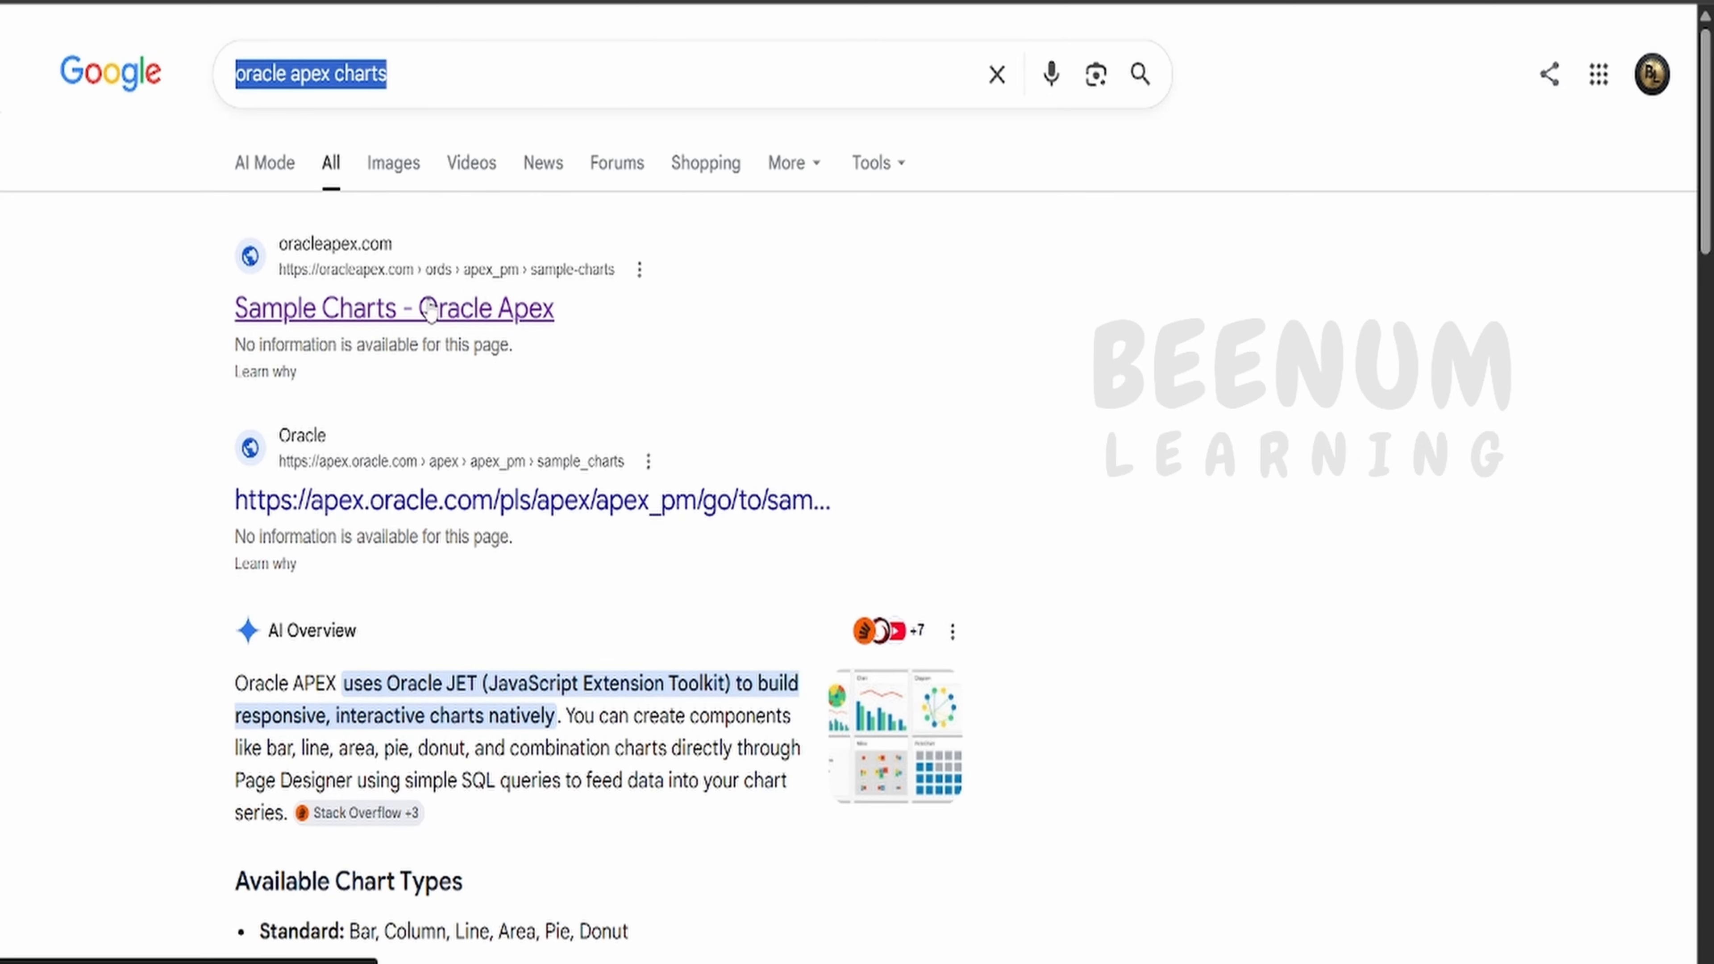
pyautogui.click(510, 317)
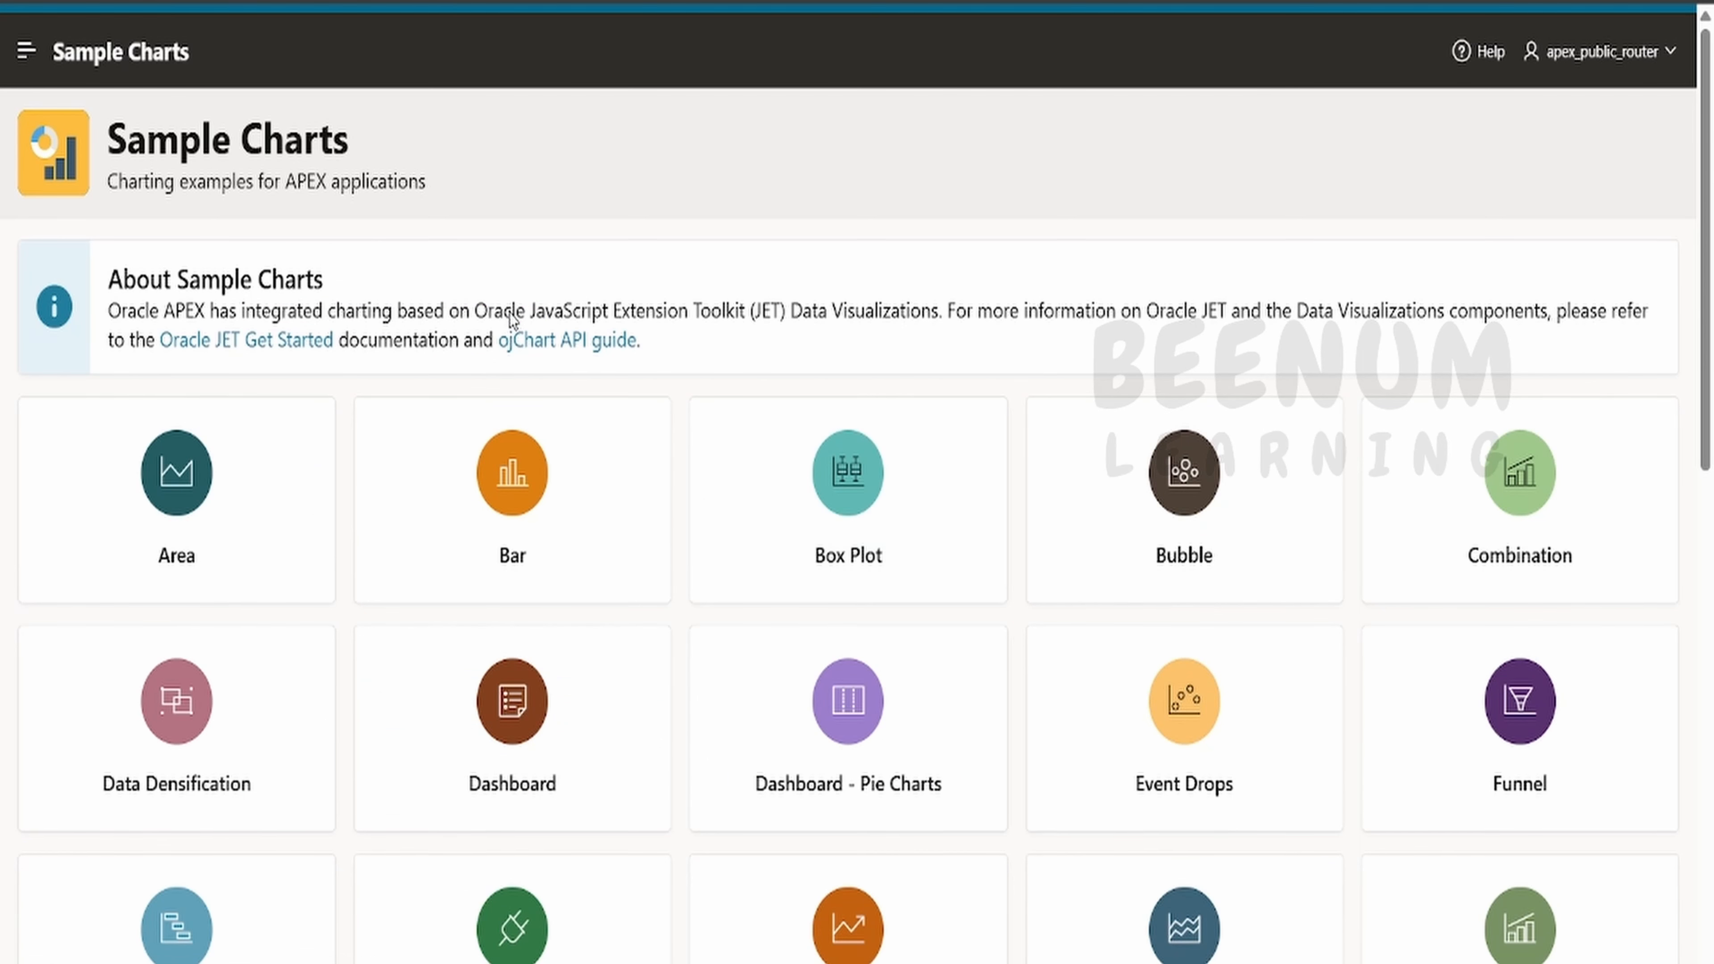
pyautogui.moveTo(471, 310); pyautogui.dragTo(864, 311)
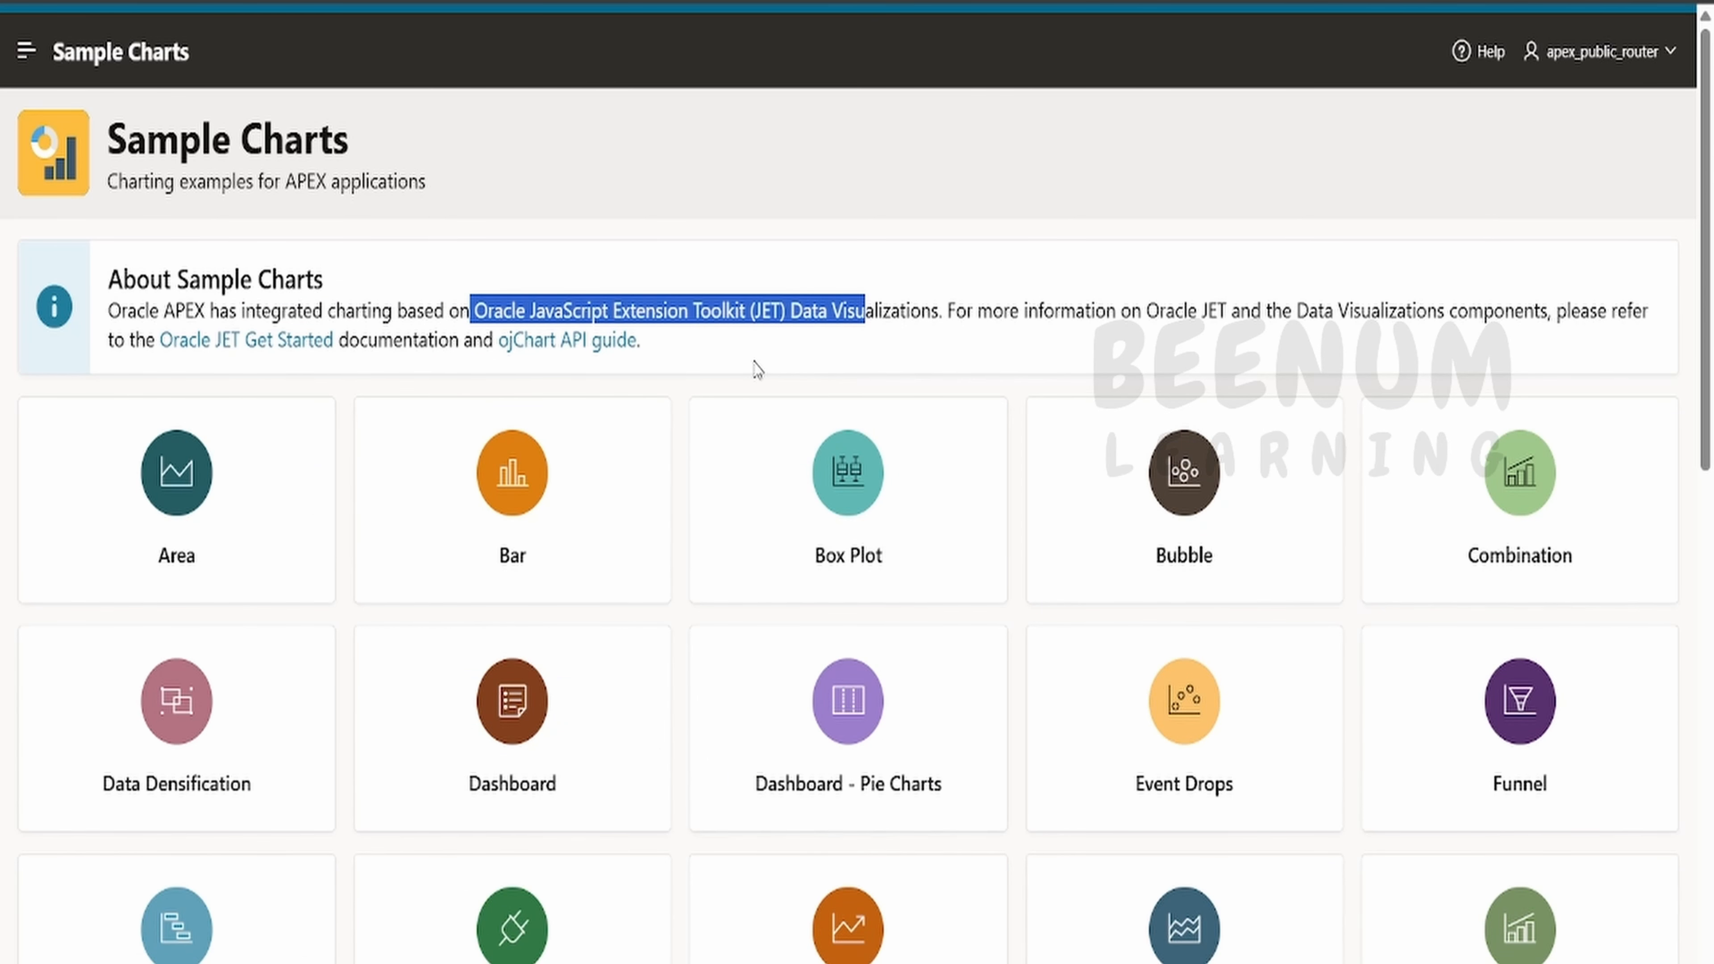
# - Browse the chart type gallery and open the Area chart page to scroll through its examples
pyautogui.scroll(-5, 756, 368)
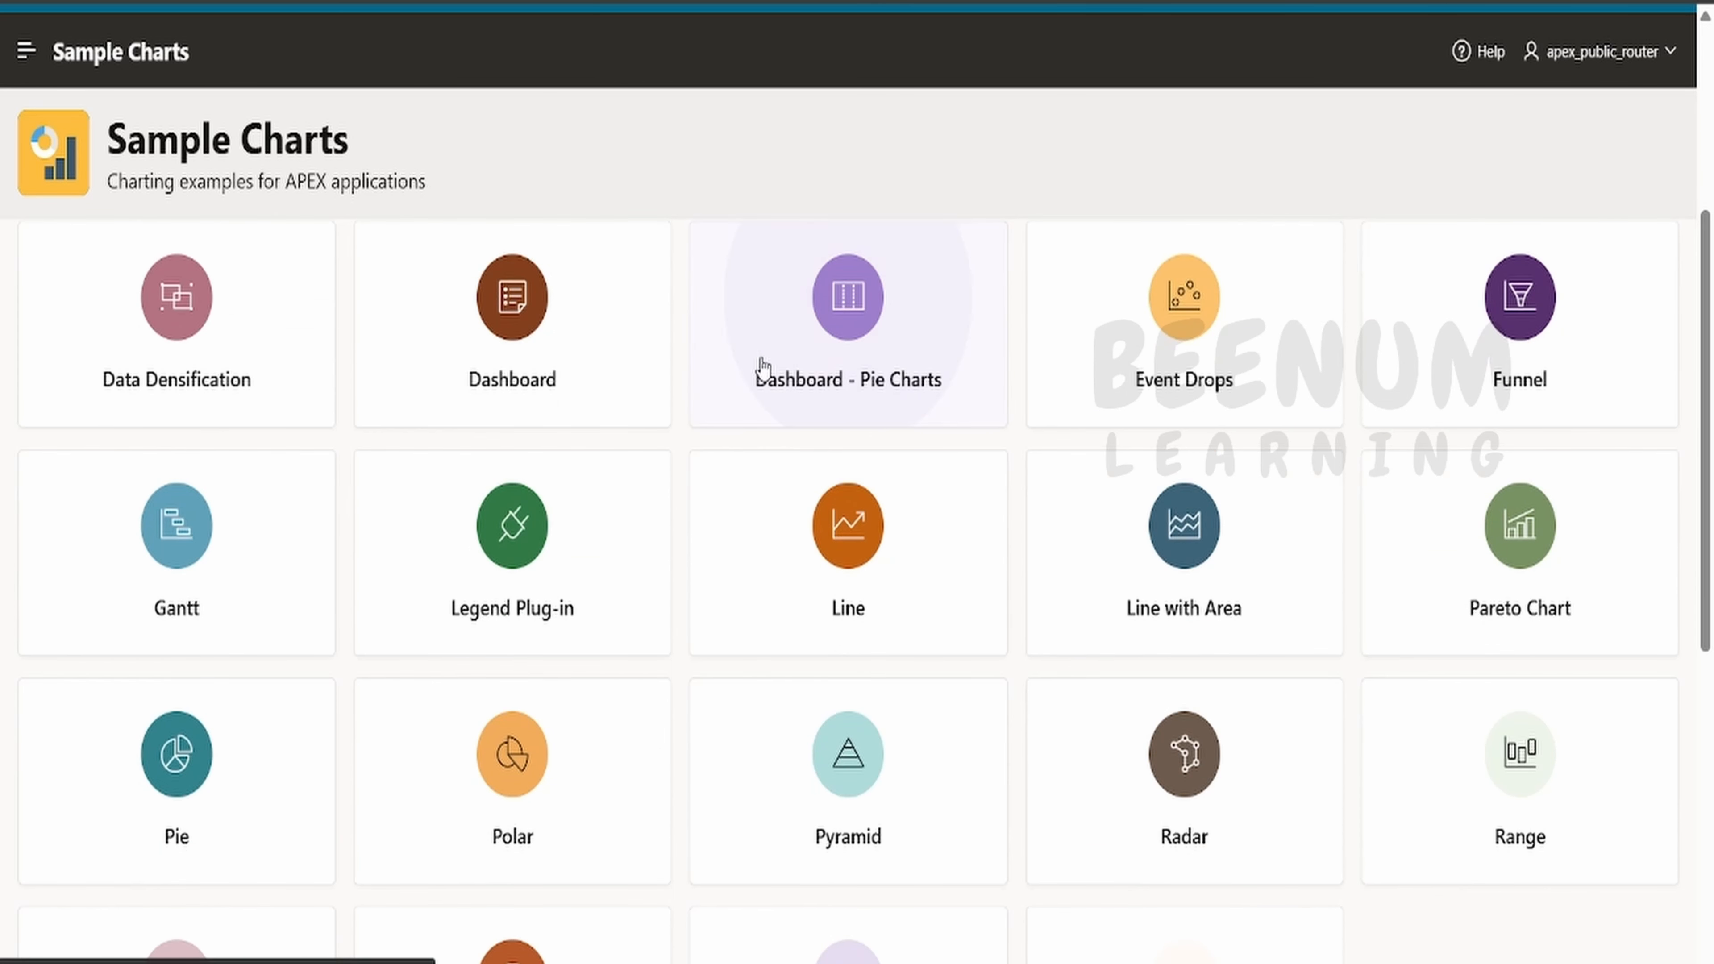
pyautogui.scroll(-6, 761, 365)
pyautogui.scroll(-3, 762, 368)
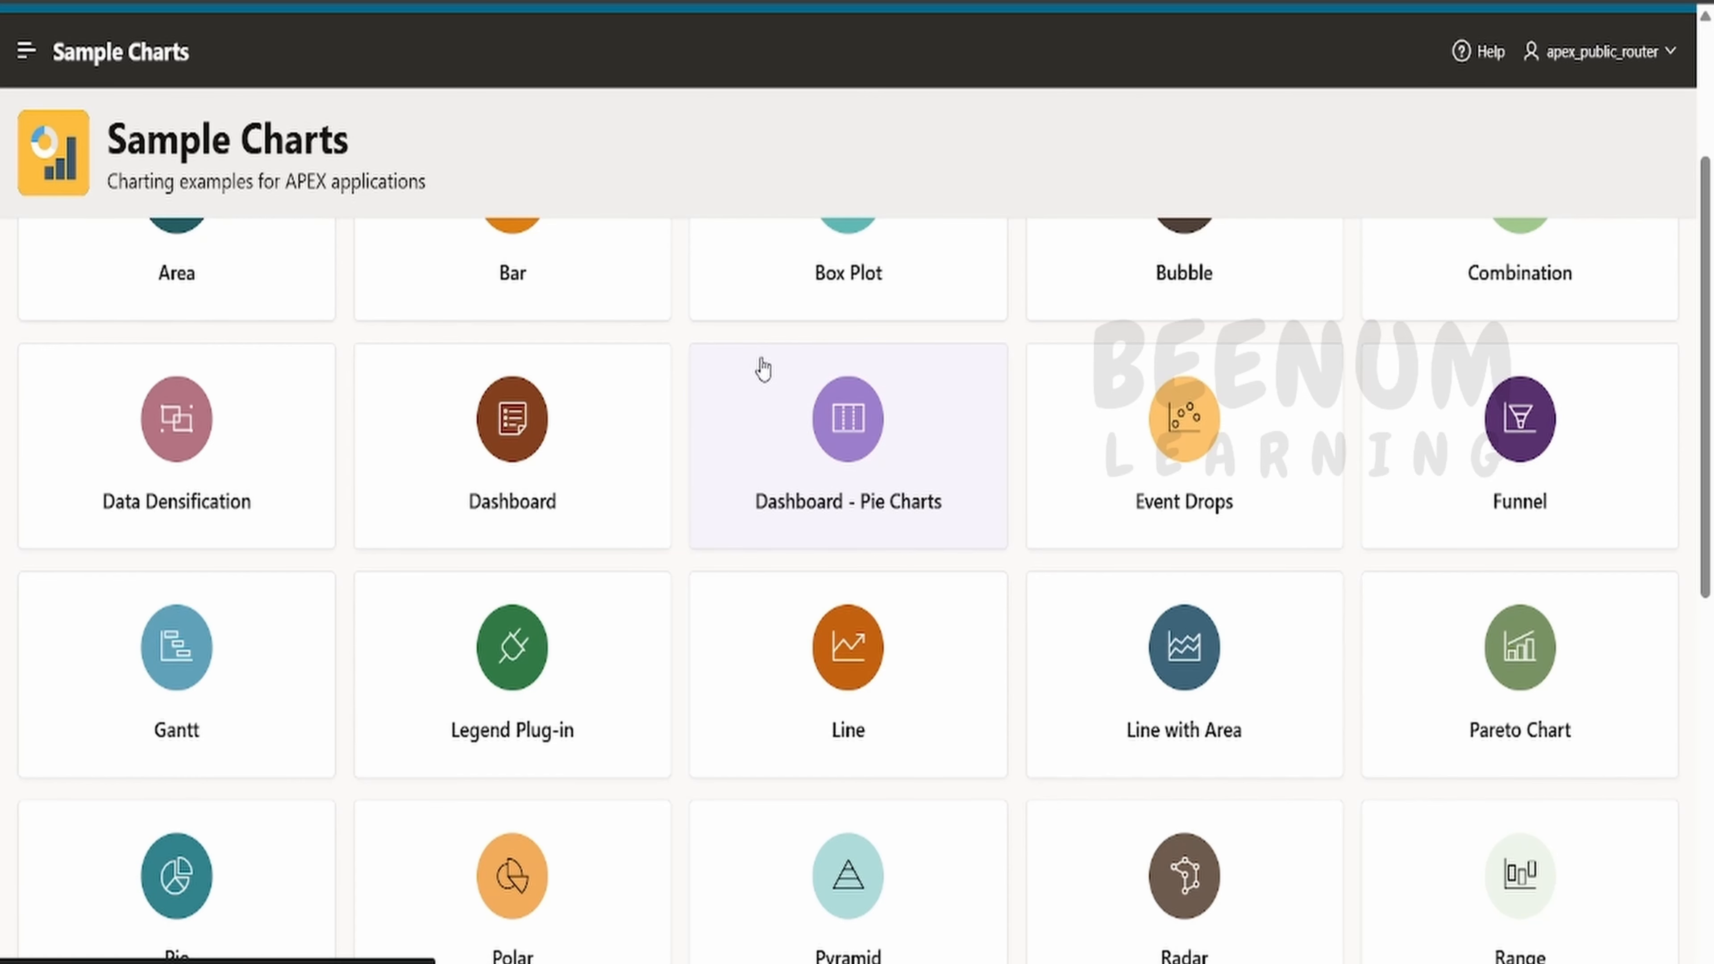
pyautogui.scroll(4, 762, 367)
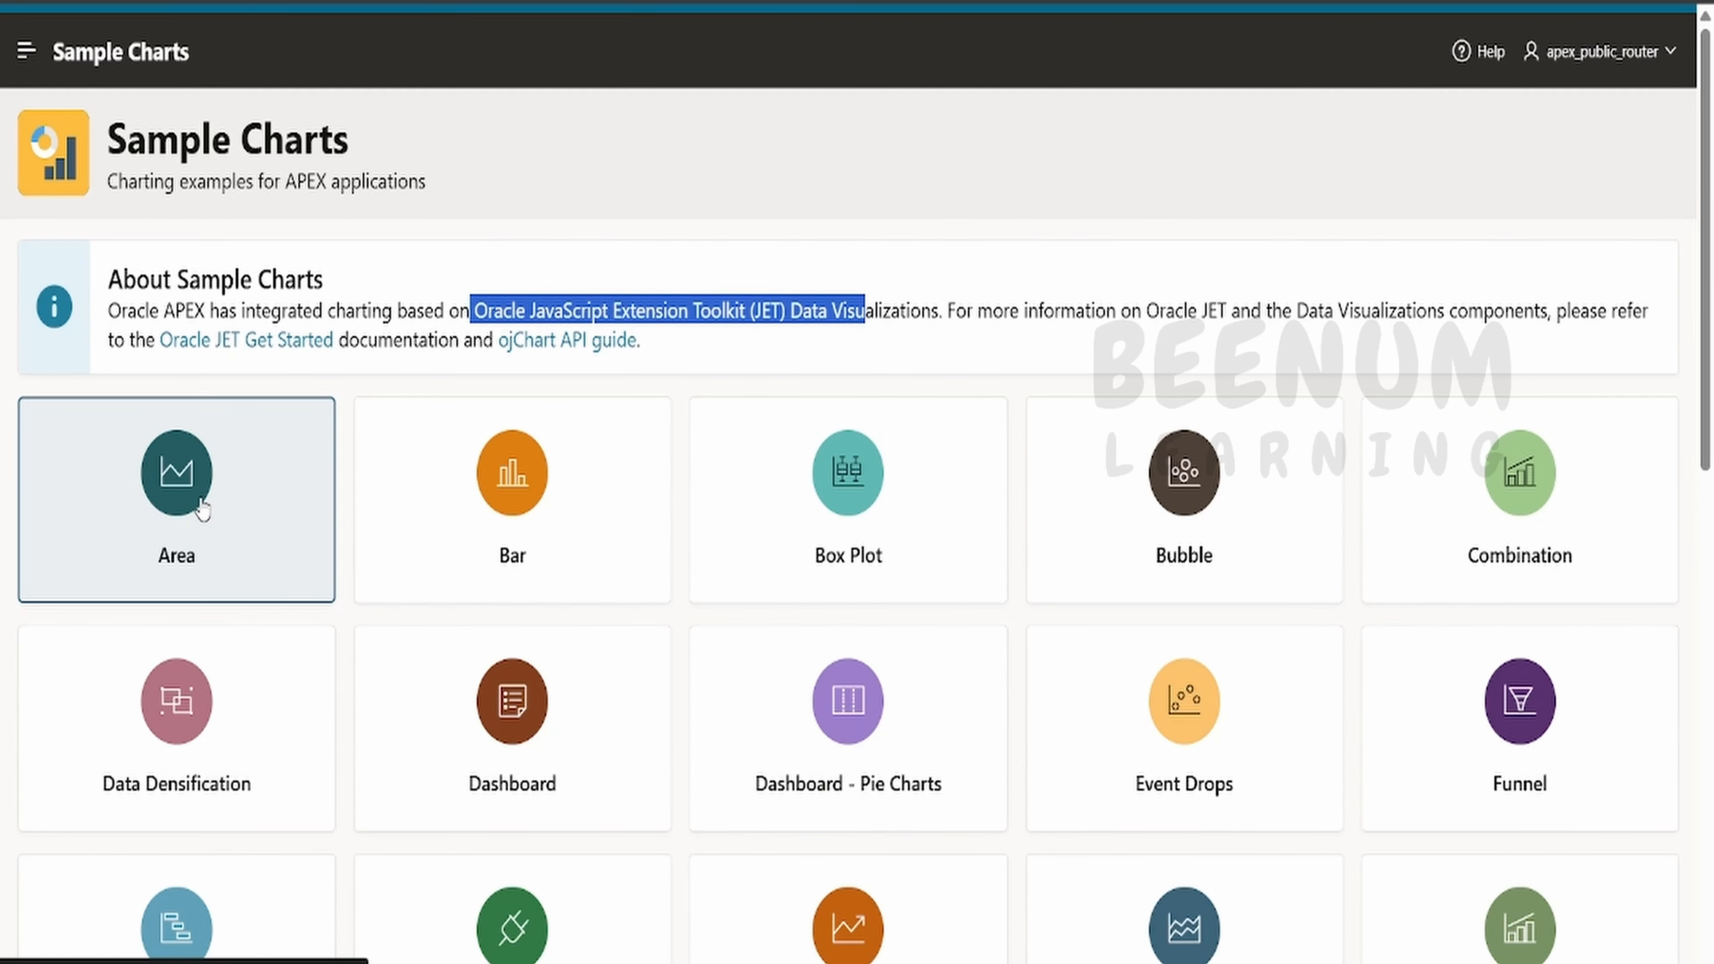
pyautogui.click(203, 509)
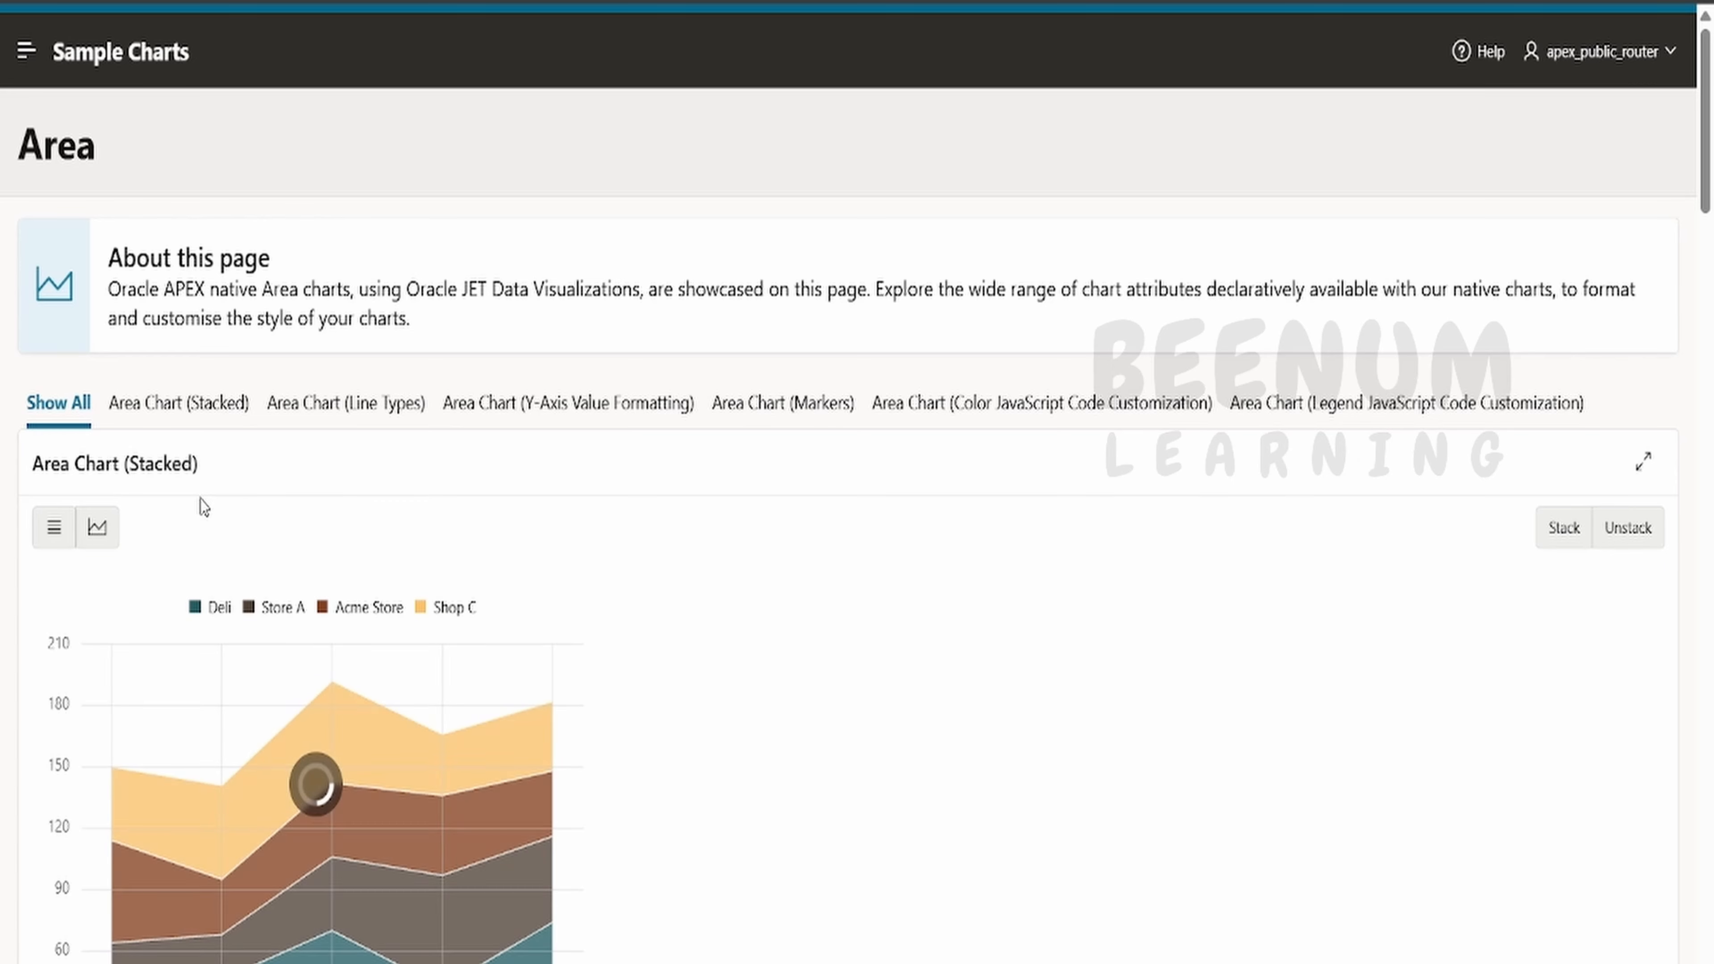
pyautogui.scroll(-5, 390, 466)
pyautogui.scroll(5, 219, 482)
pyautogui.scroll(-15, 245, 509)
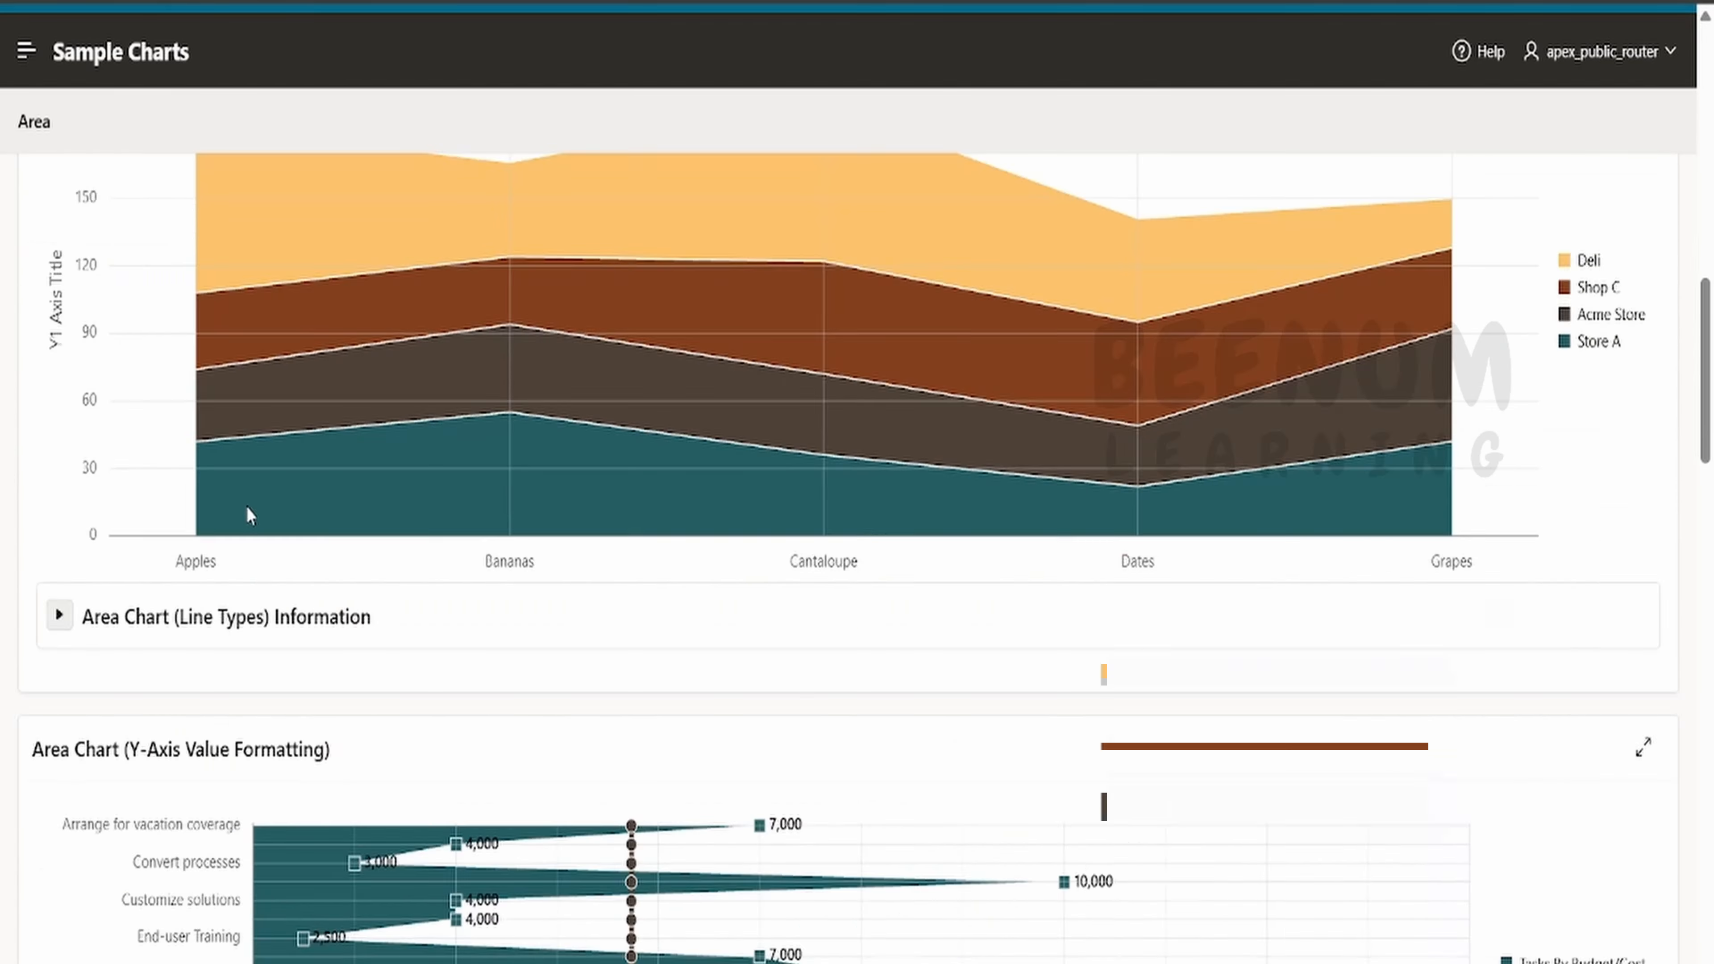
pyautogui.scroll(20, 250, 515)
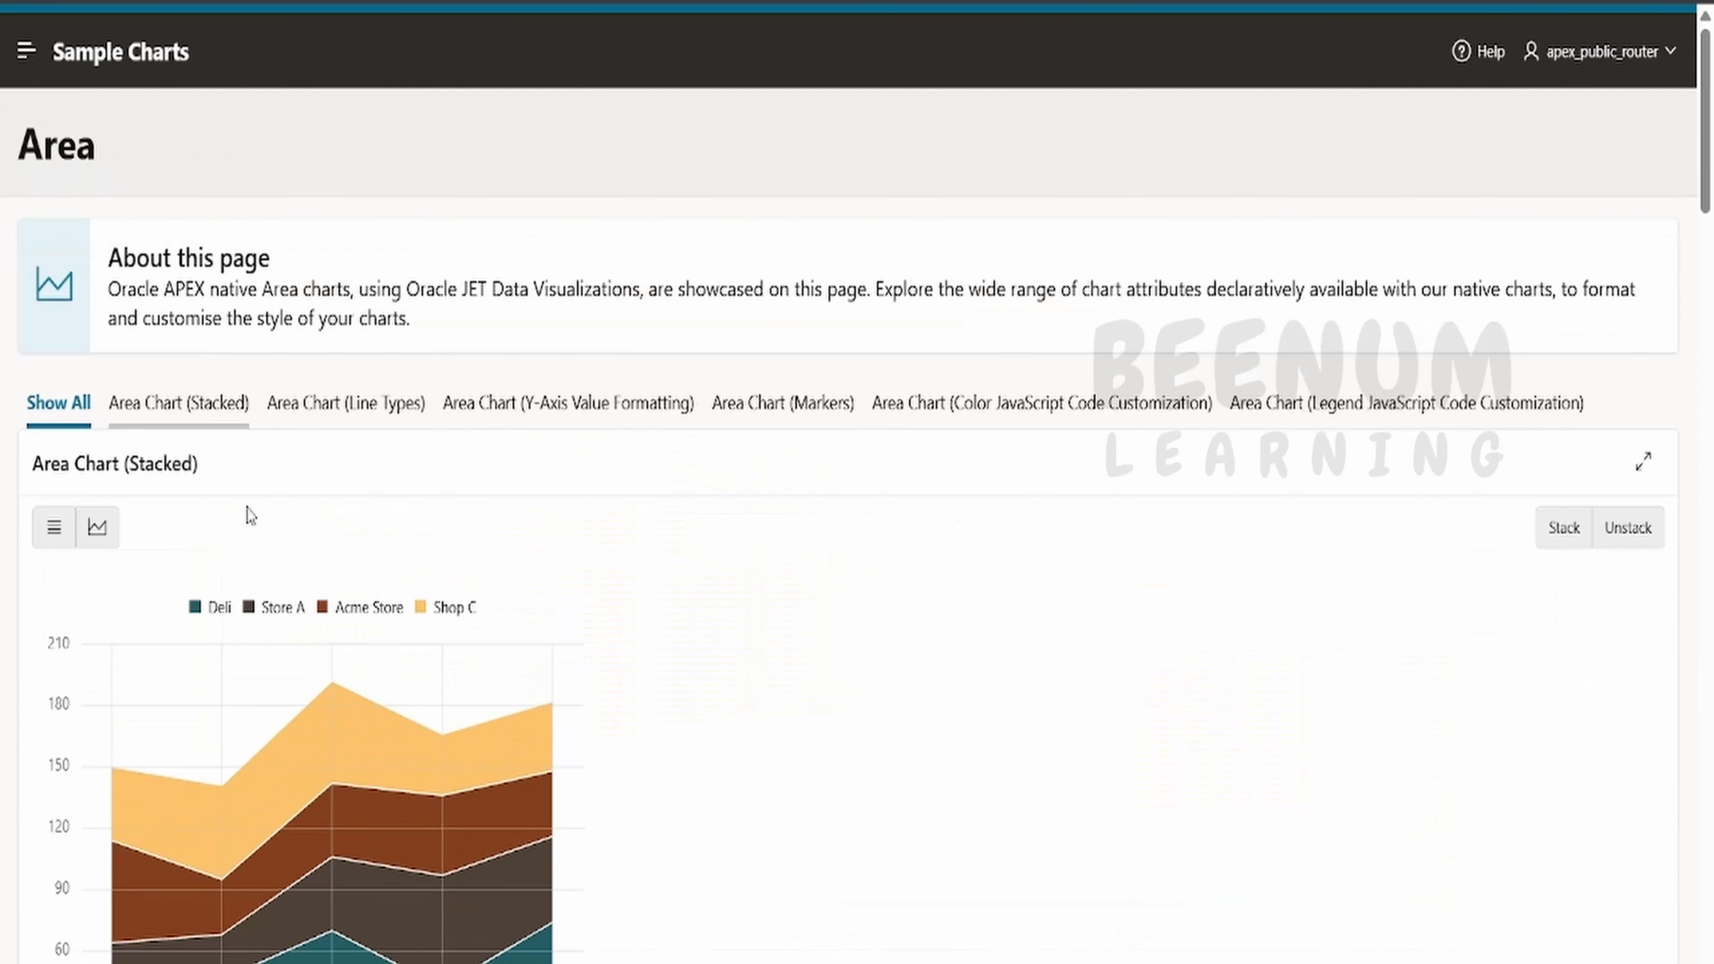
# - Switch between the Area chart's Stacked, Line Types, Y-Axis Value Formatting and Markers examples
pyautogui.click(219, 417)
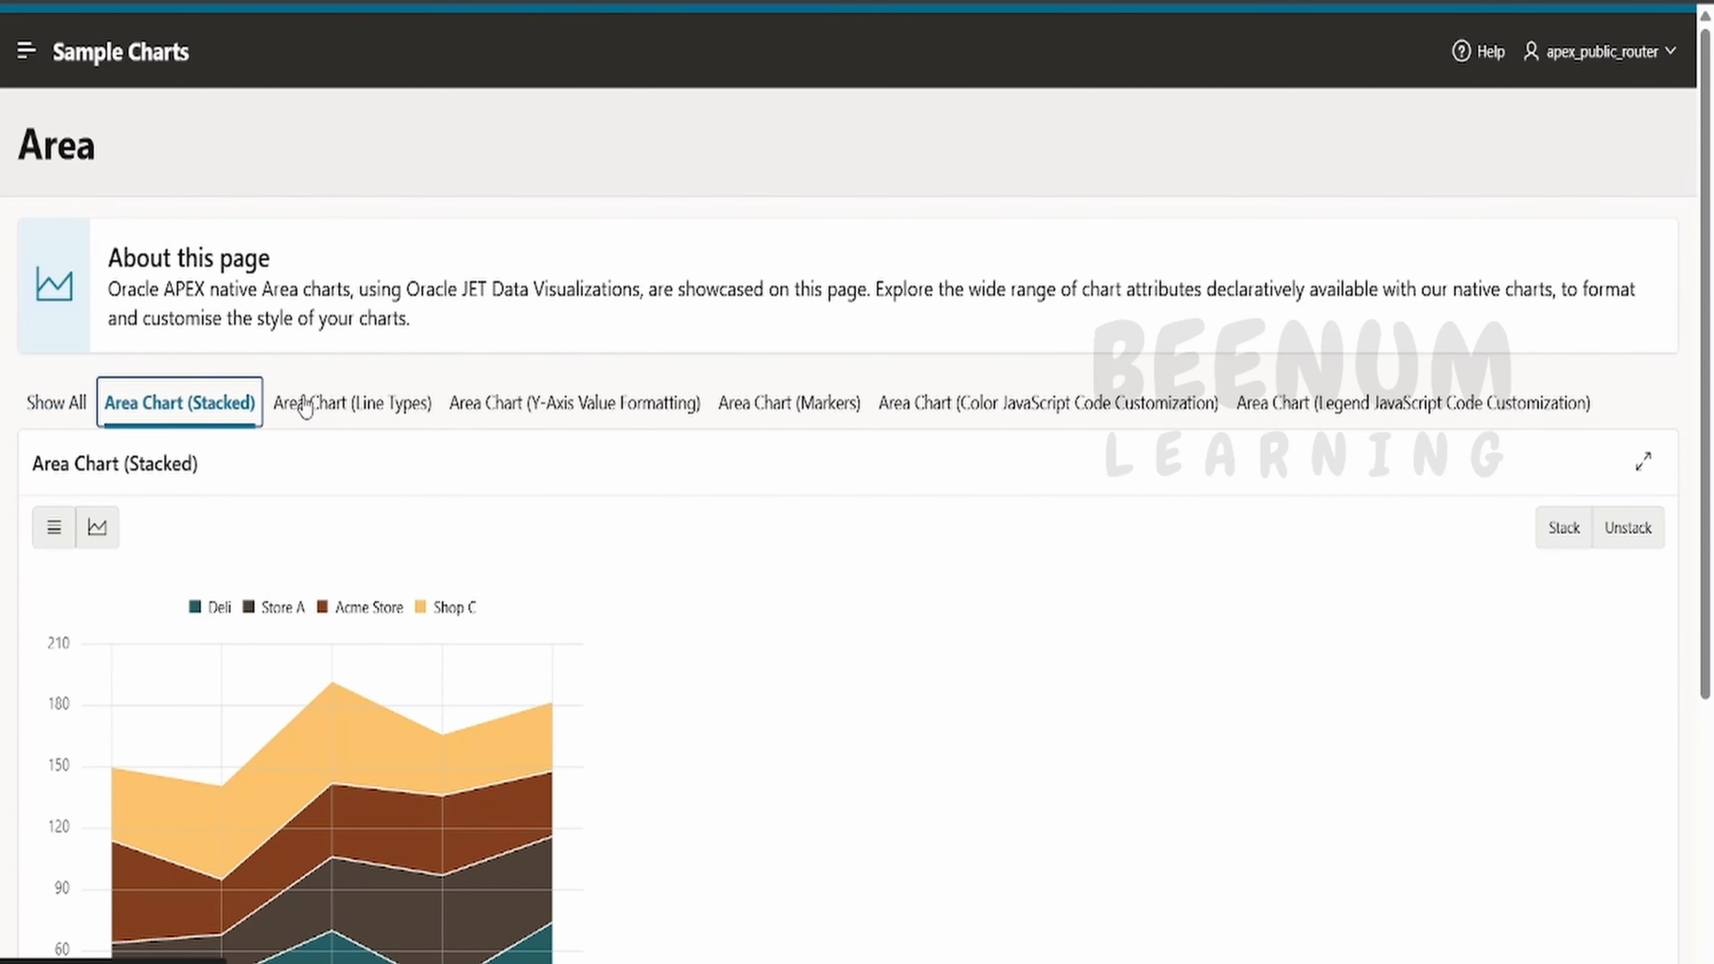
pyautogui.click(345, 408)
pyautogui.click(558, 405)
pyautogui.click(776, 402)
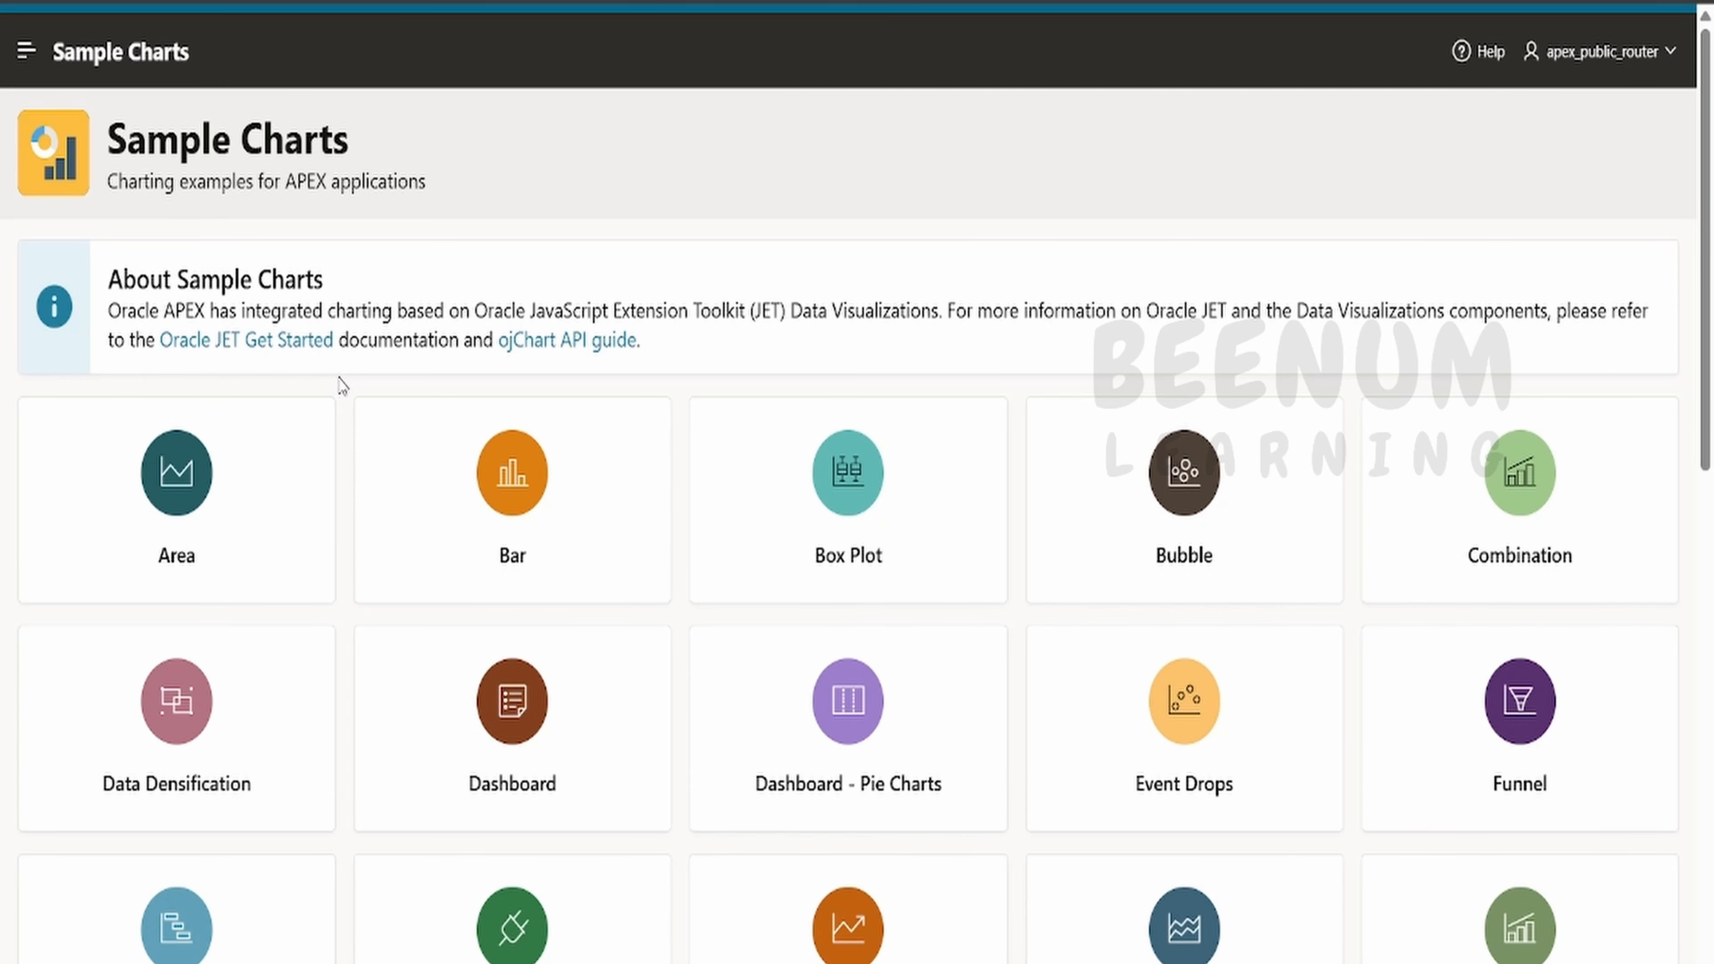
# - Open the Bubble chart page from the gallery and scroll through it
pyautogui.click(1144, 487)
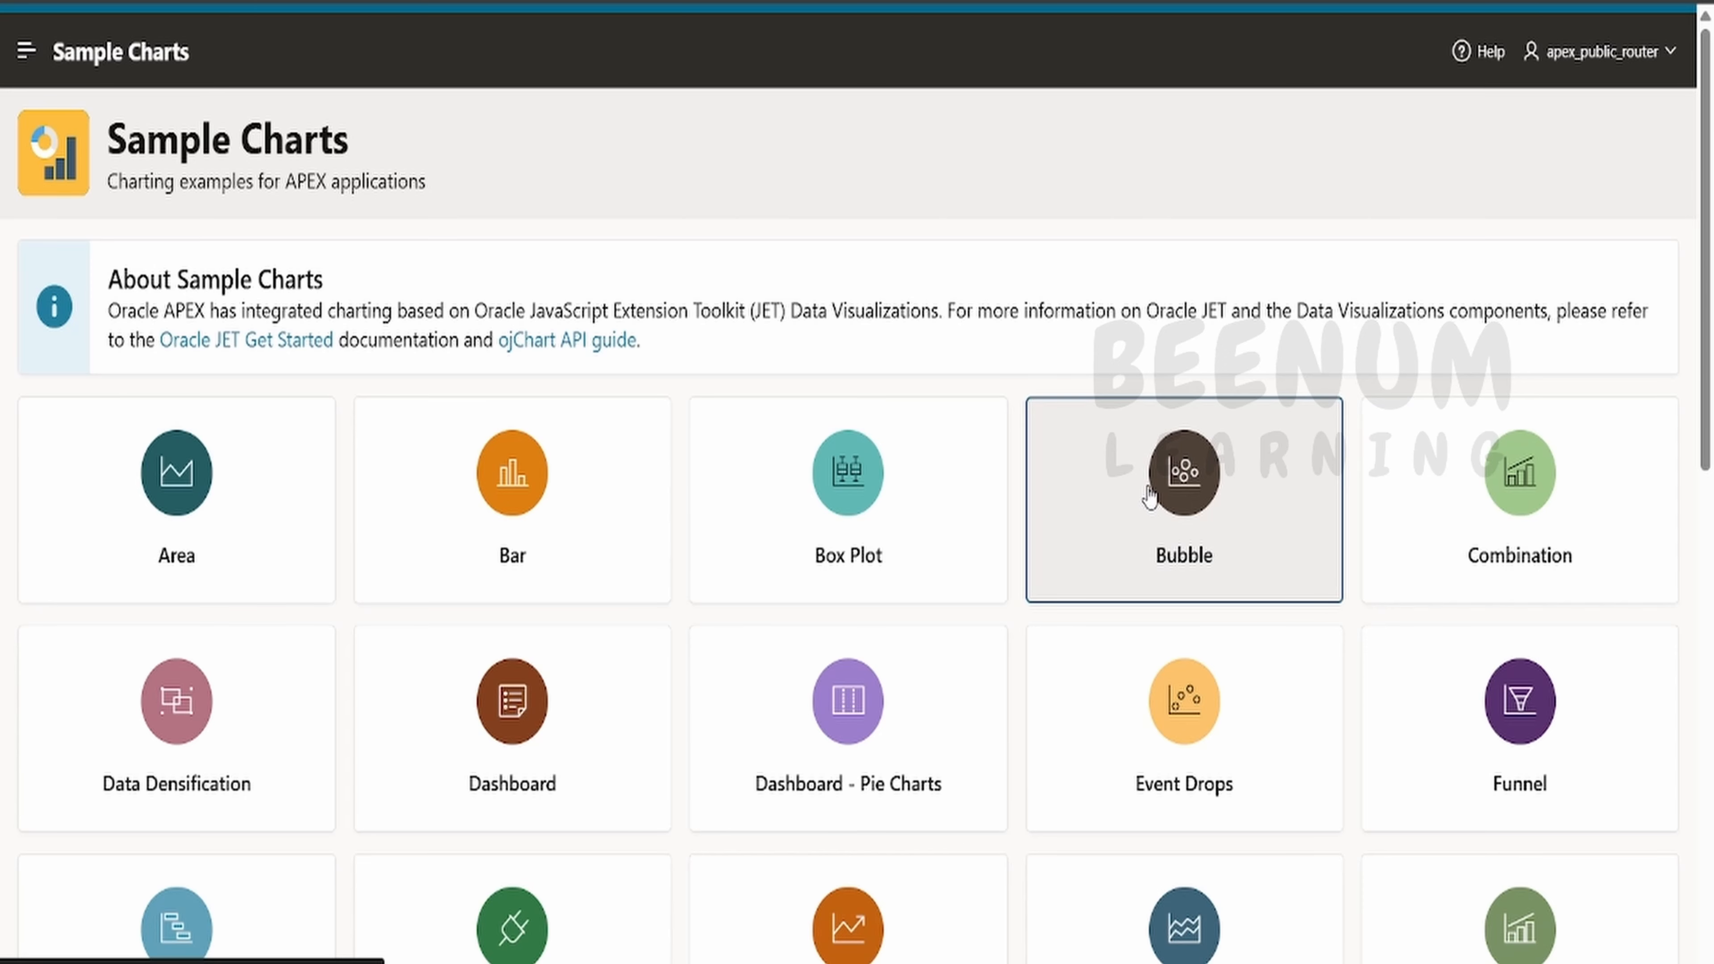
pyautogui.scroll(-5, 711, 329)
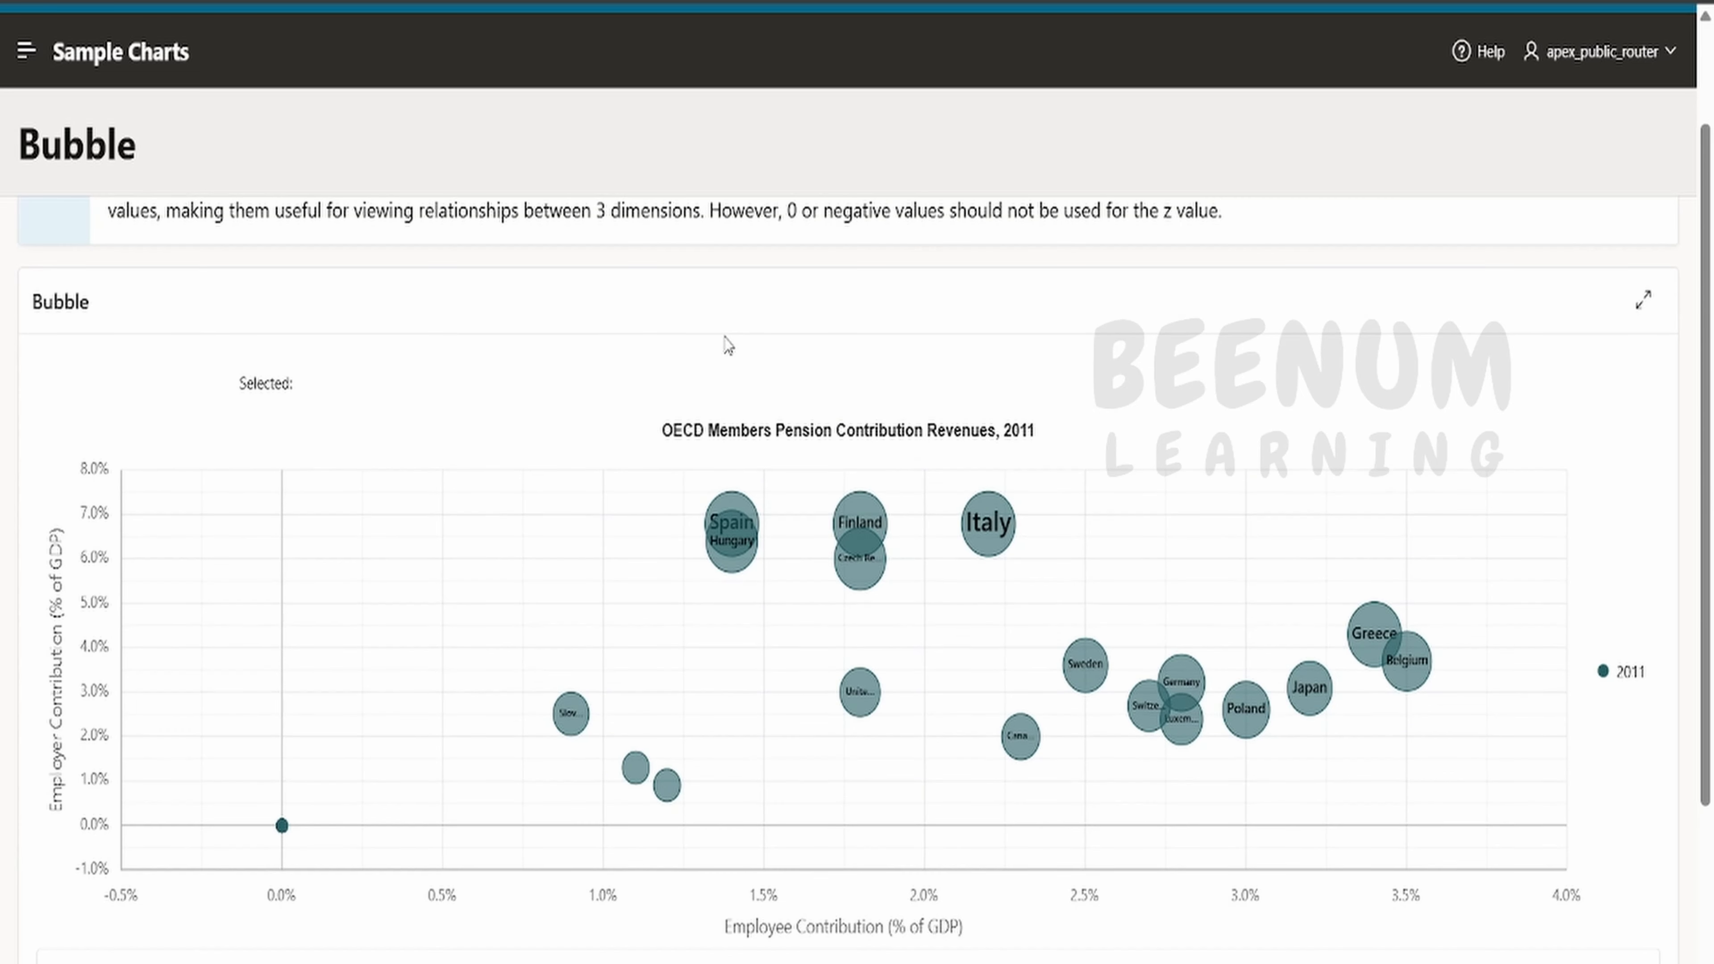
pyautogui.scroll(5, 727, 352)
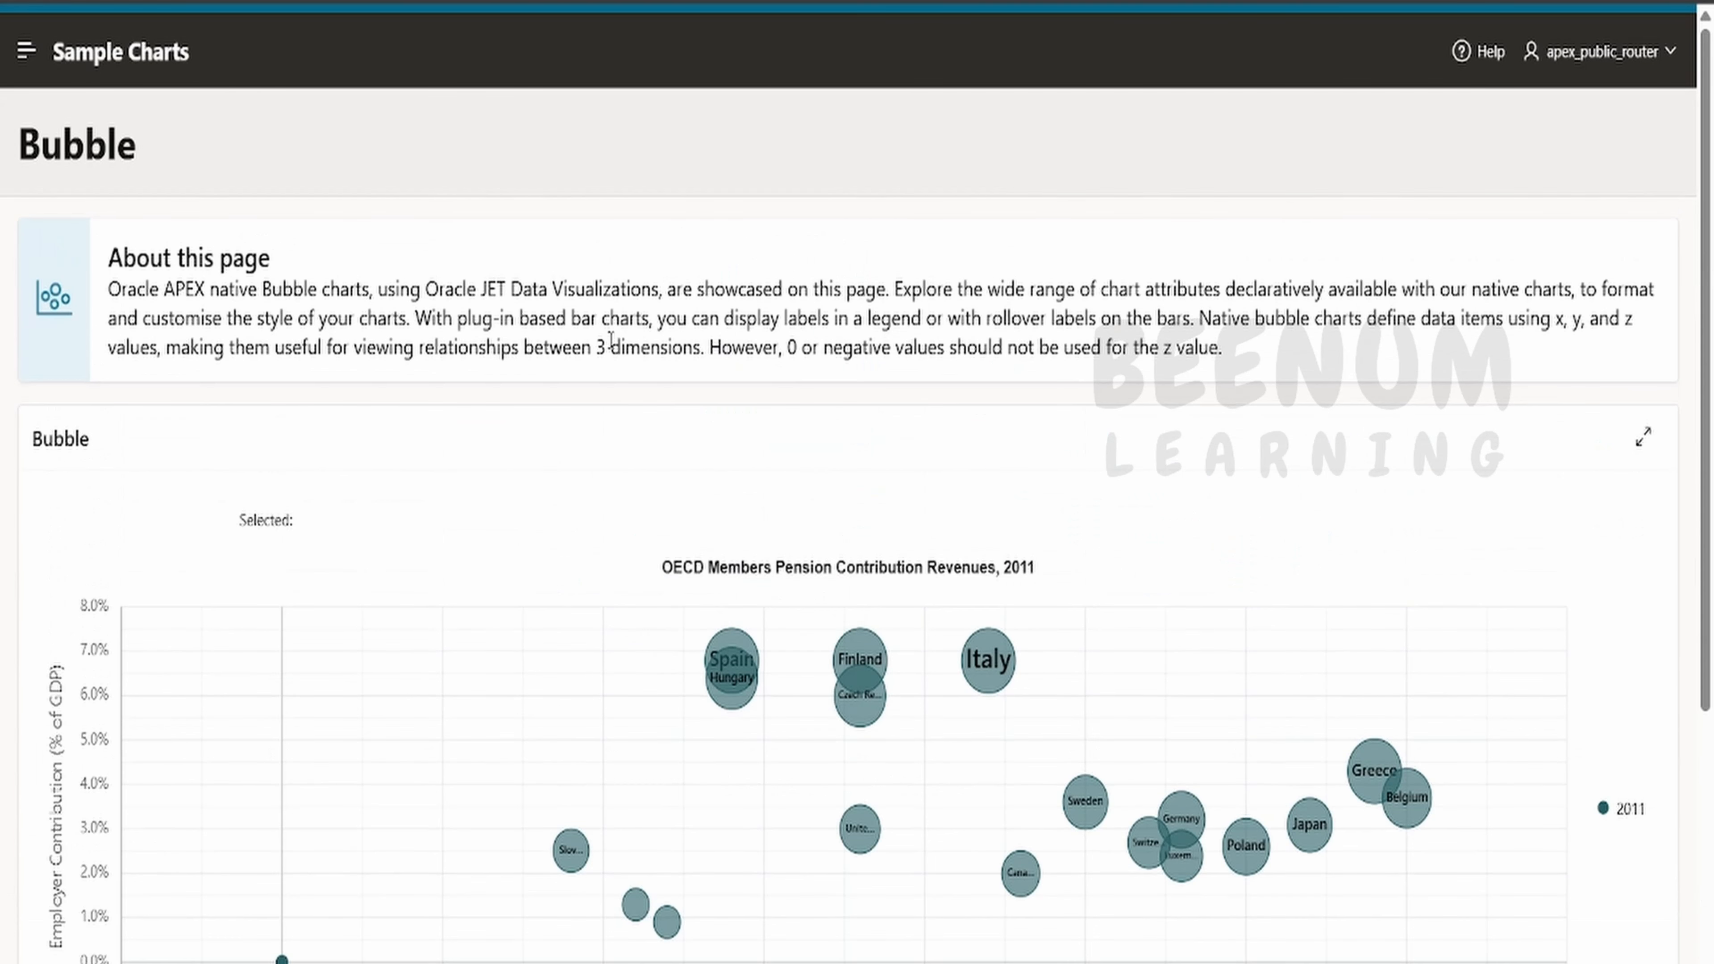
# - Open the navigation menu and view the Funnel chart page
pyautogui.click(24, 50)
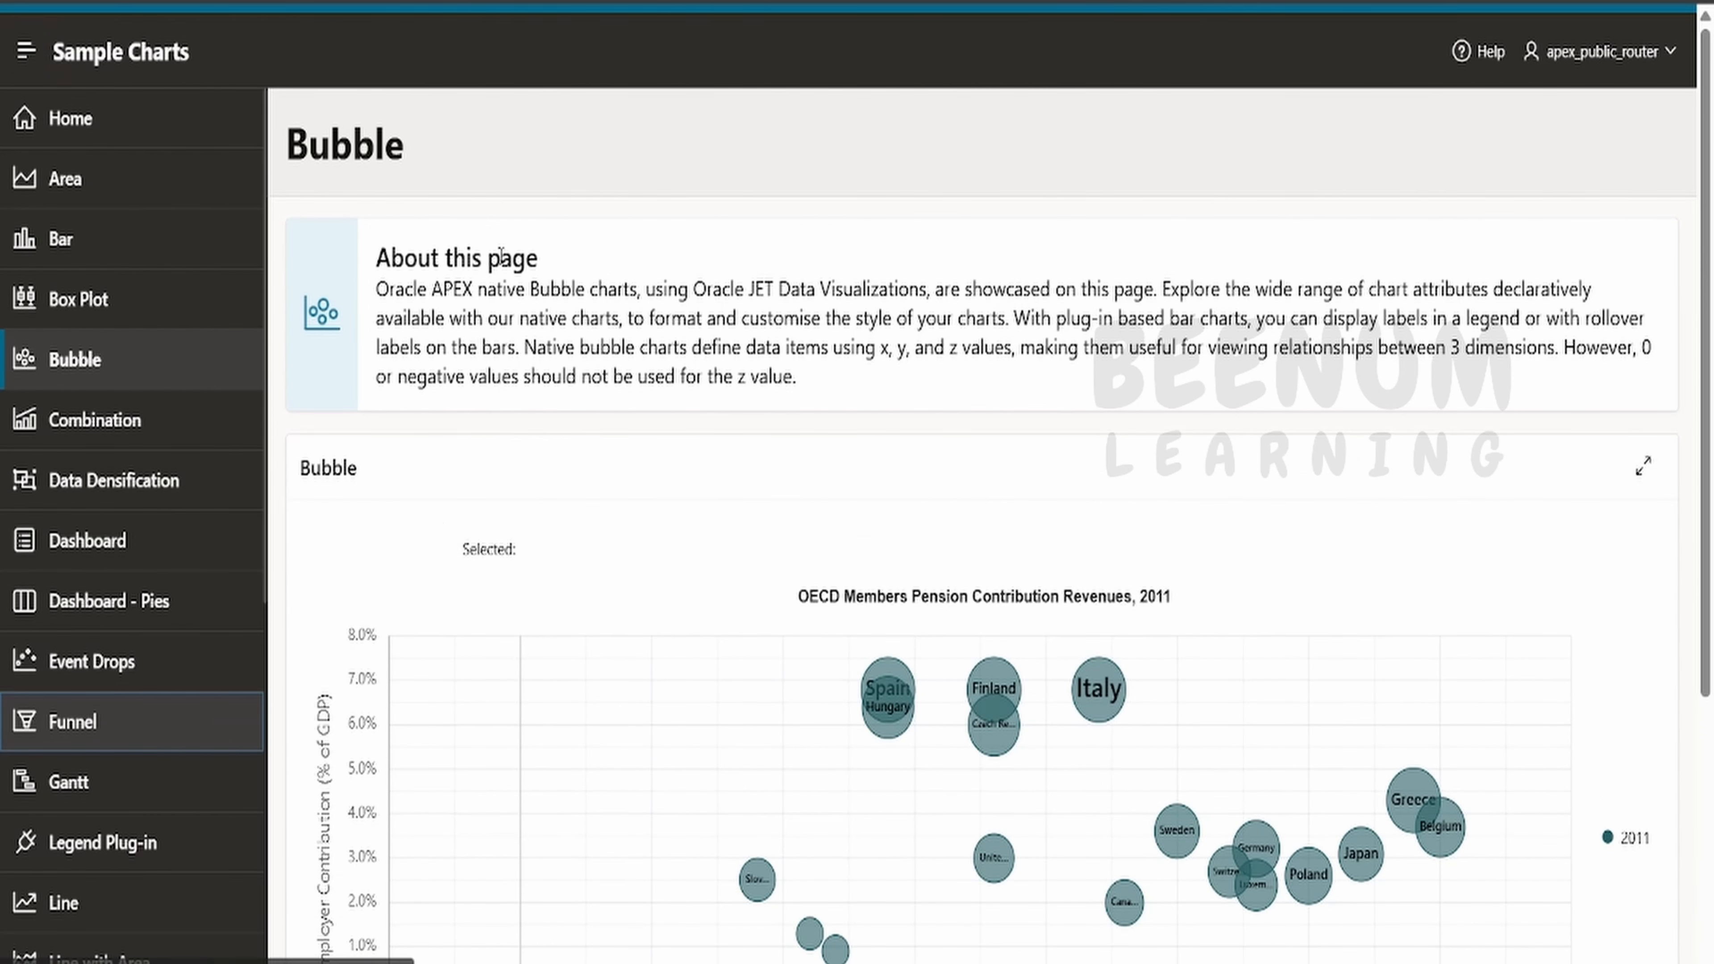
pyautogui.scroll(-4, 496, 284)
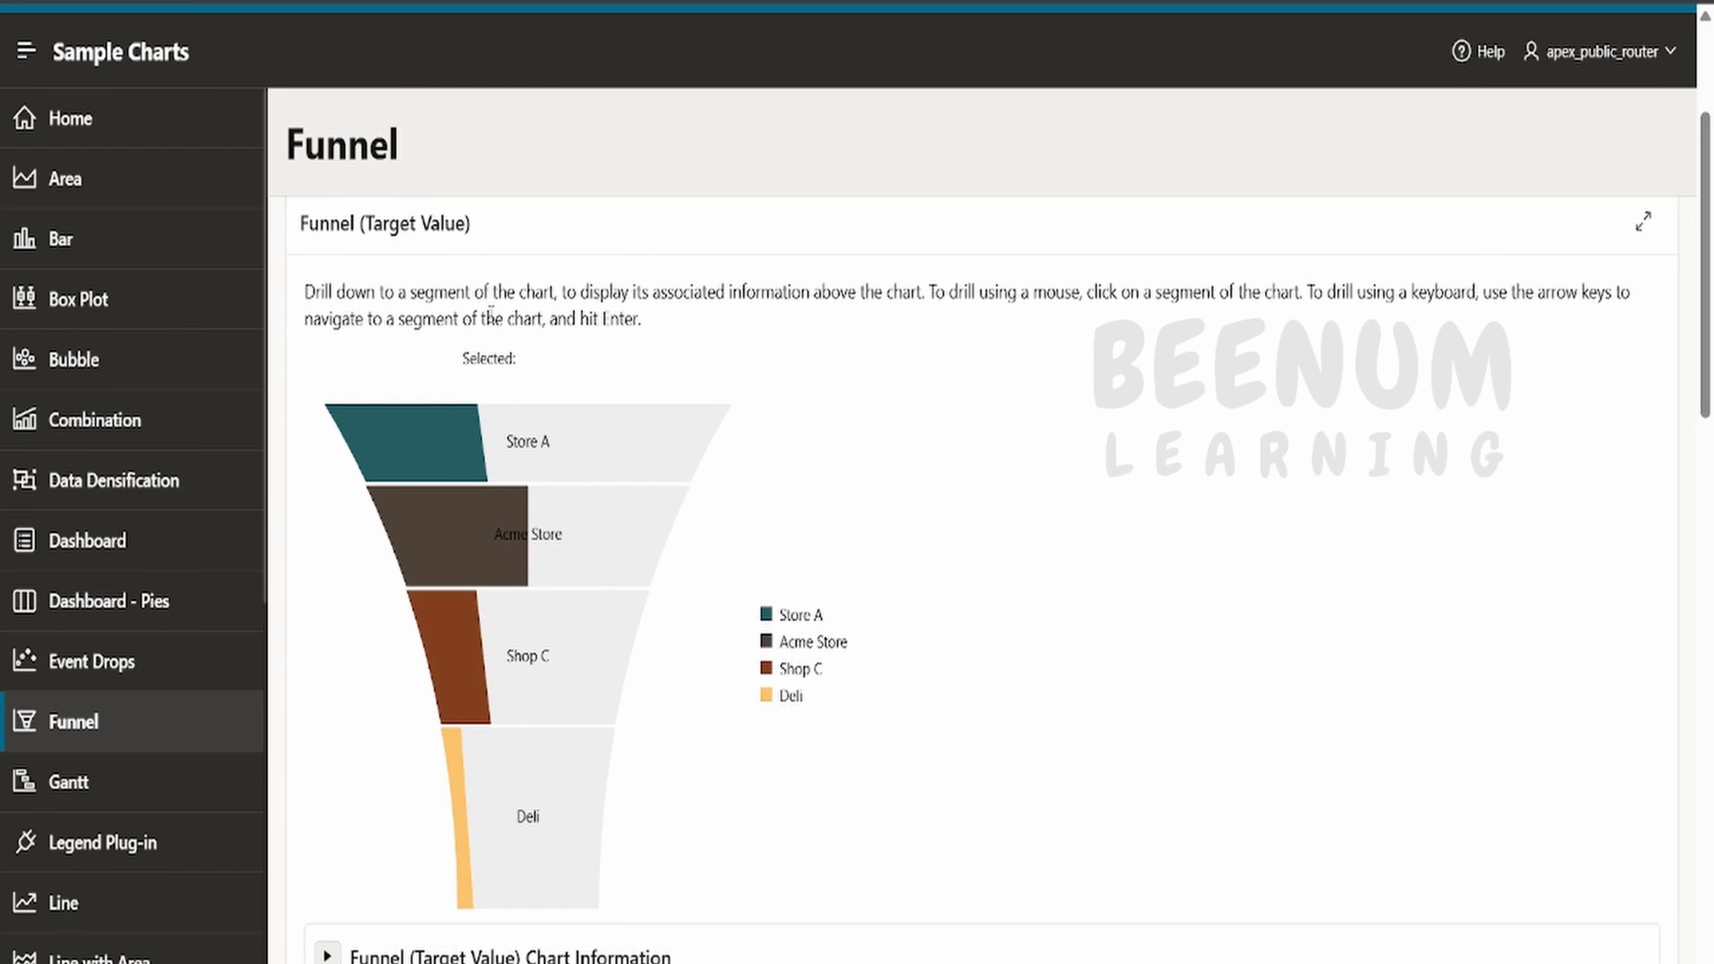